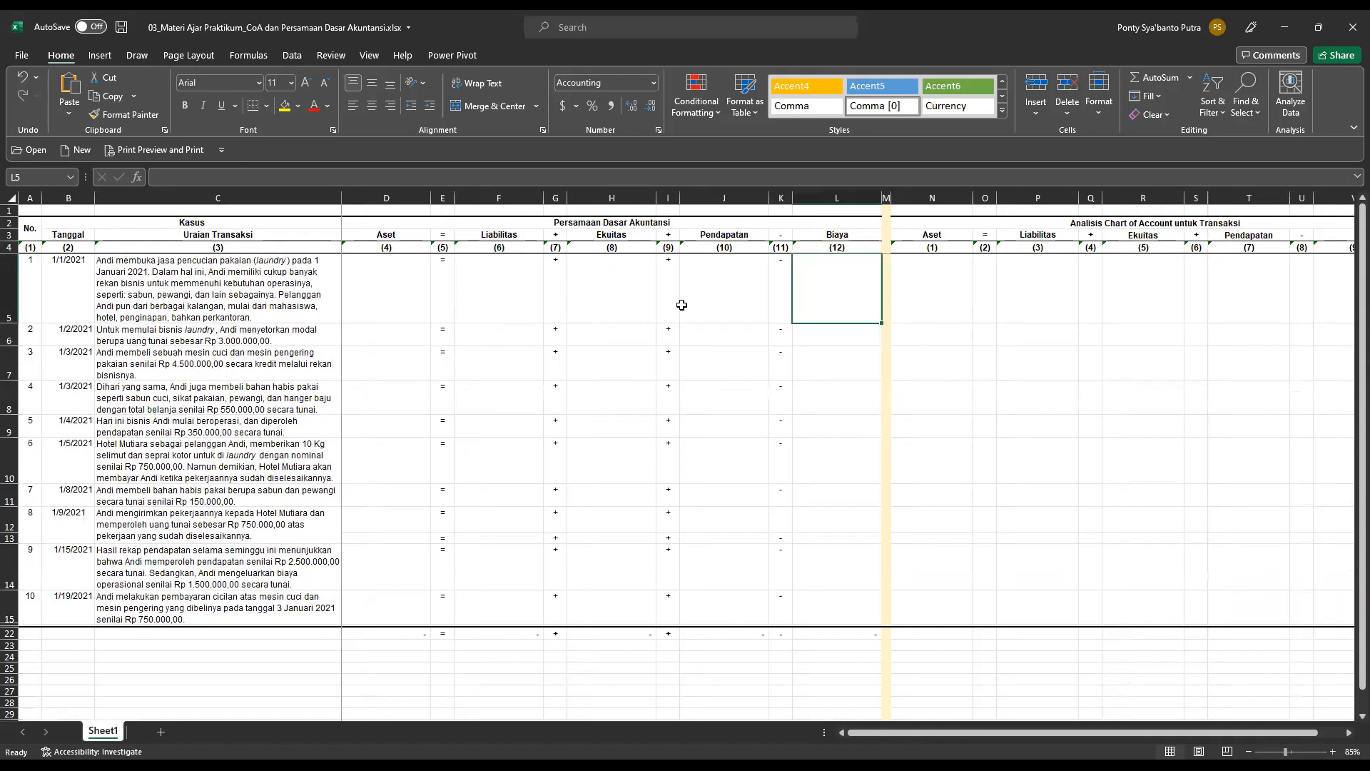
# Review the Persamaan Dasar Akuntansi columns from Aset to Biaya across the transaction rows and the total row.
pyautogui.moveTo(392, 285); pyautogui.dragTo(811, 324)
pyautogui.scroll(2, 743, 307)
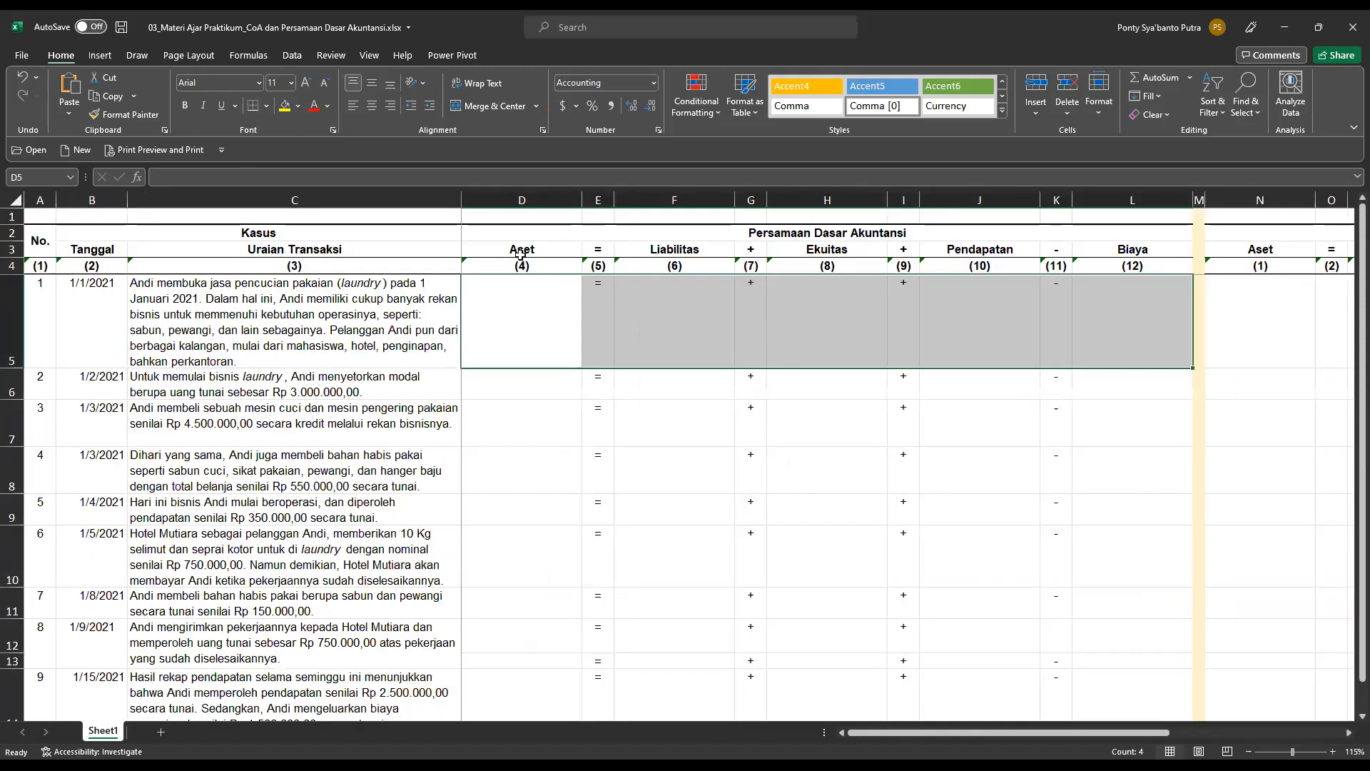
pyautogui.click(815, 250)
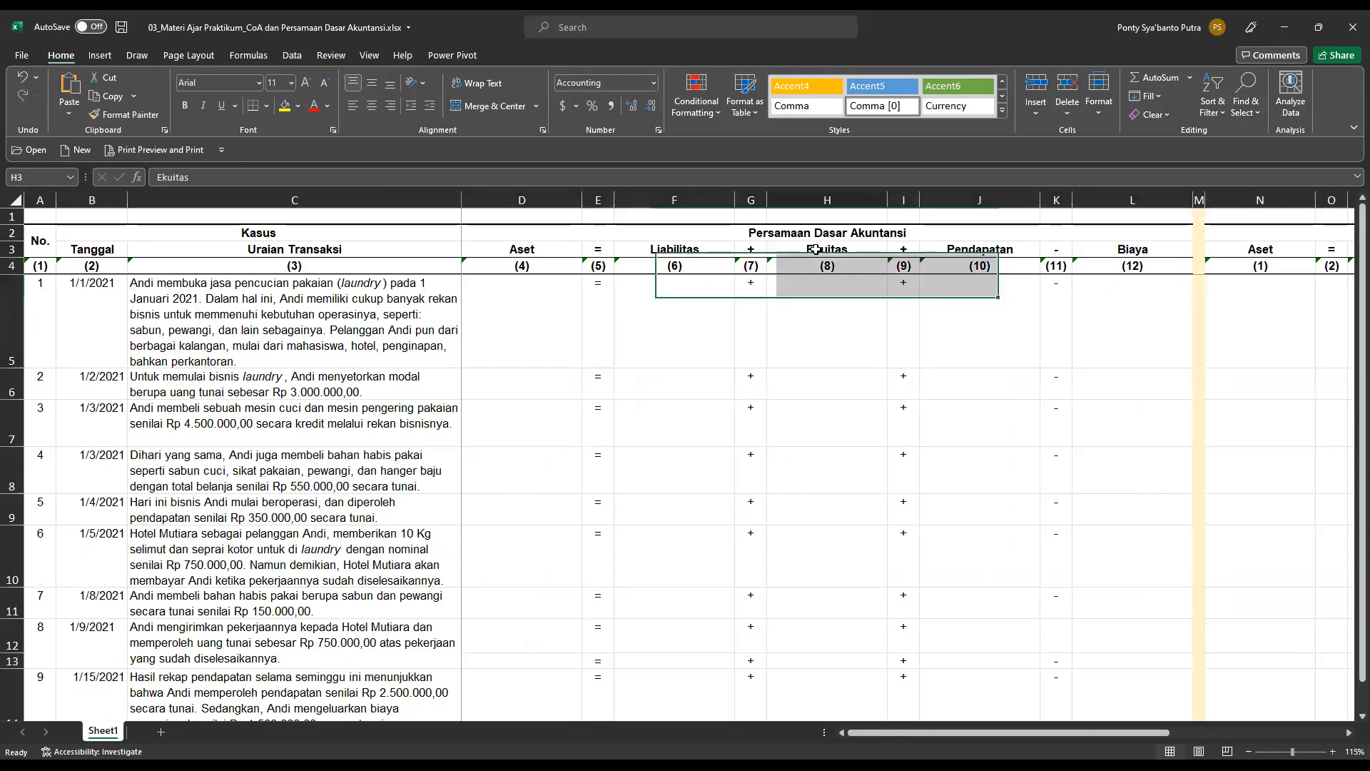
pyautogui.click(957, 251)
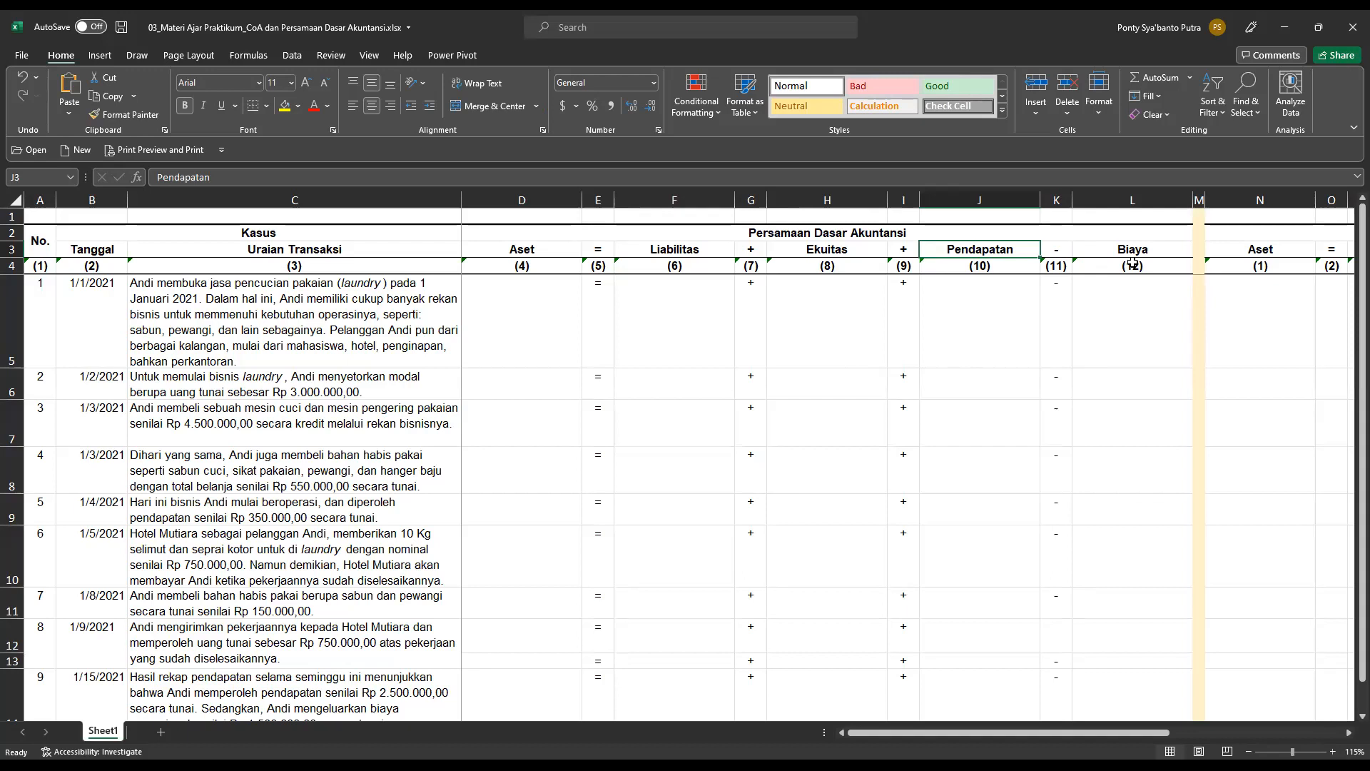
pyautogui.scroll(-2, 1106, 353)
pyautogui.scroll(1, 1097, 364)
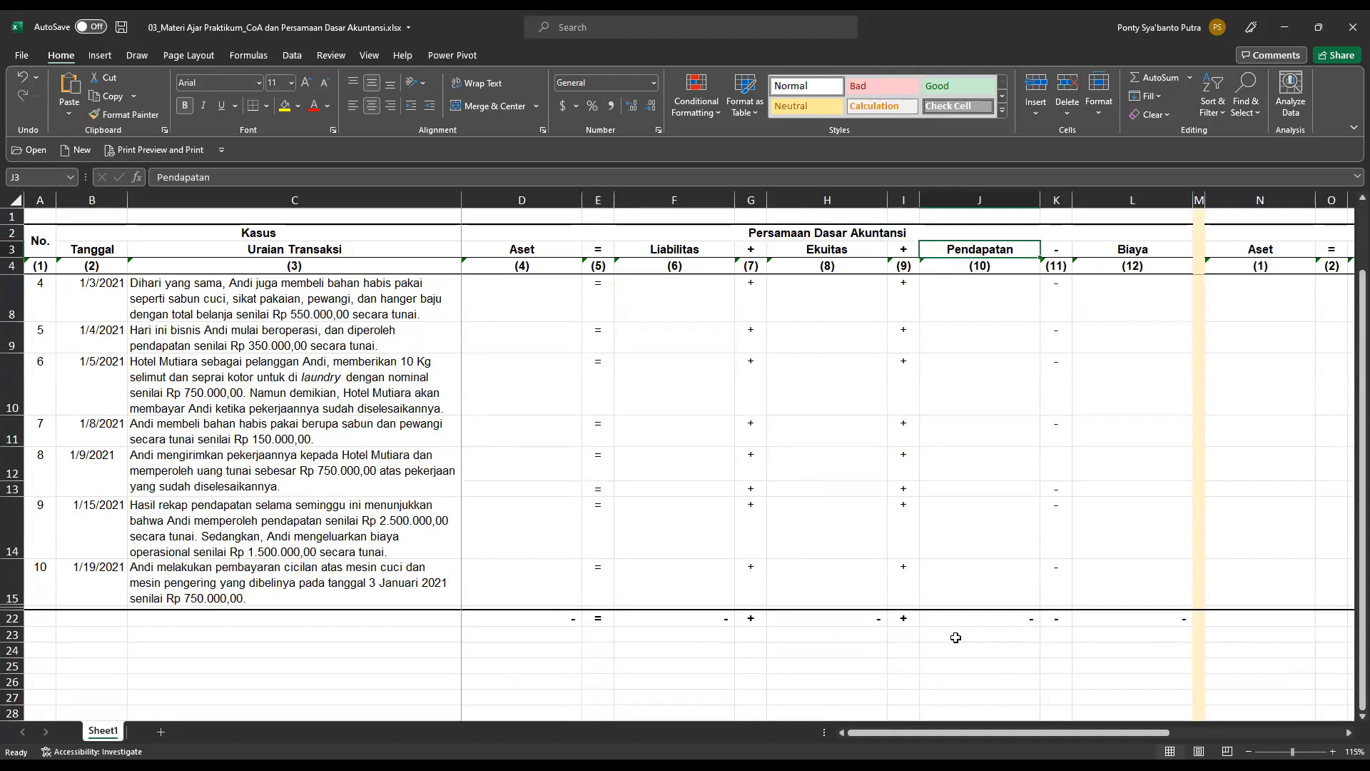
pyautogui.scroll(1, 853, 596)
pyautogui.scroll(-2, 853, 596)
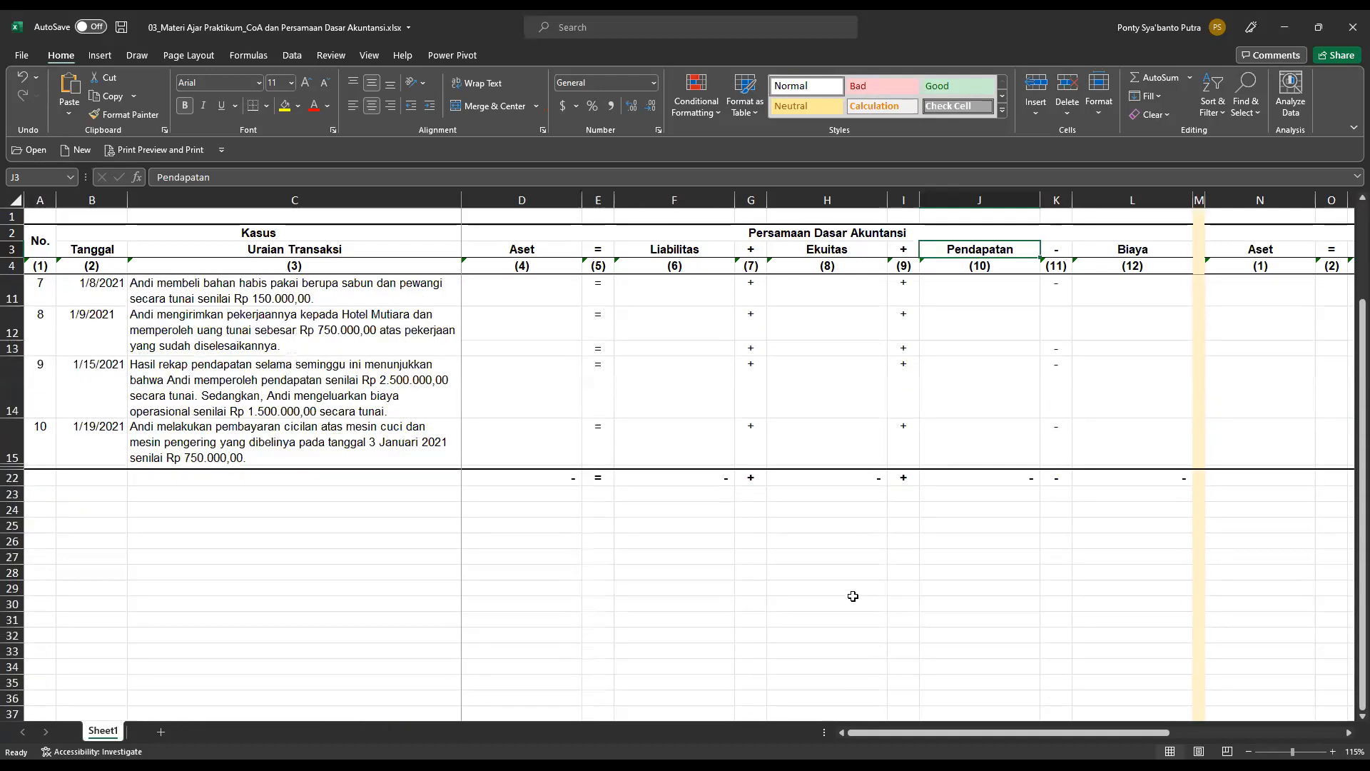
pyautogui.scroll(1, 853, 596)
pyautogui.scroll(1, 853, 597)
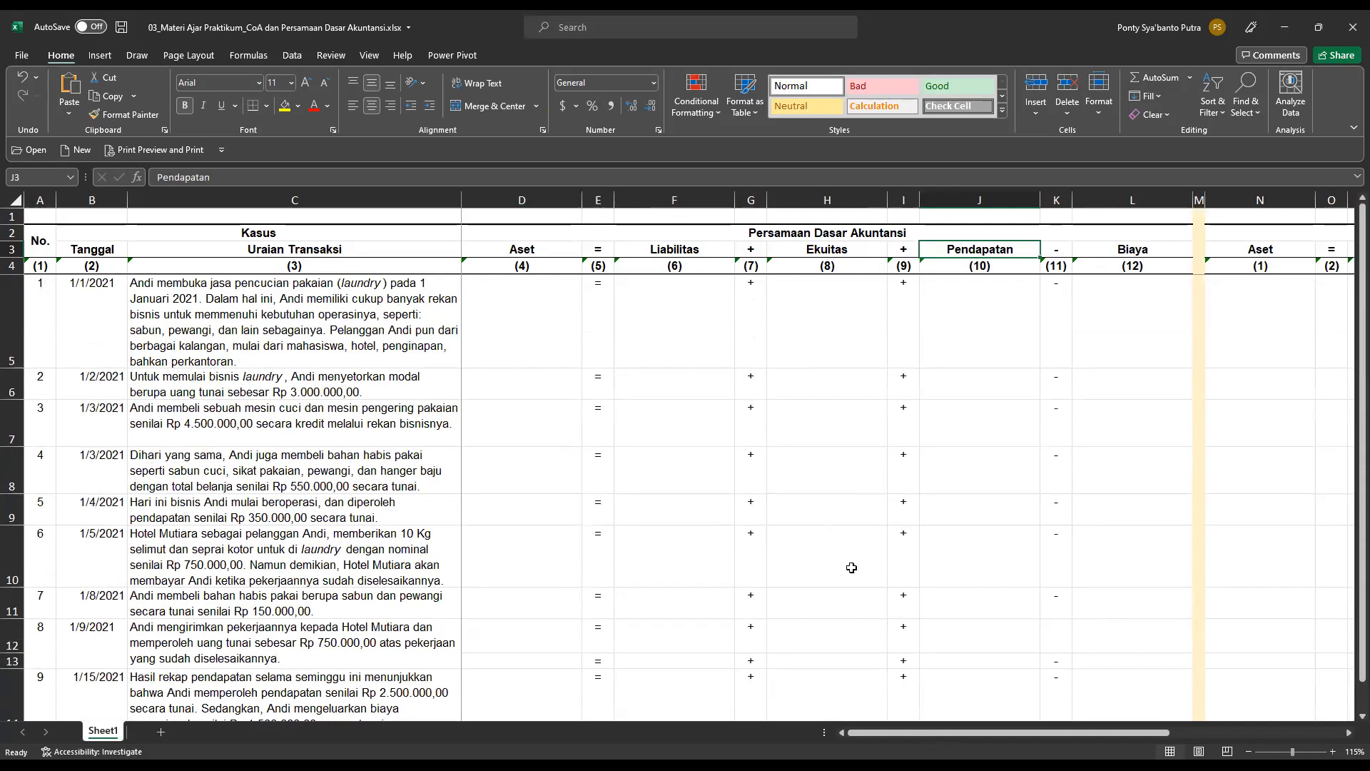
# Examine the account choices offered for Aset, Liabilitas, Ekuitas, Pendapatan and Biaya in row 5 of the Analisis Chart of Account untuk Transaksi section.
pyautogui.moveTo(953, 734); pyautogui.dragTo(1150, 730)
pyautogui.click(693, 322)
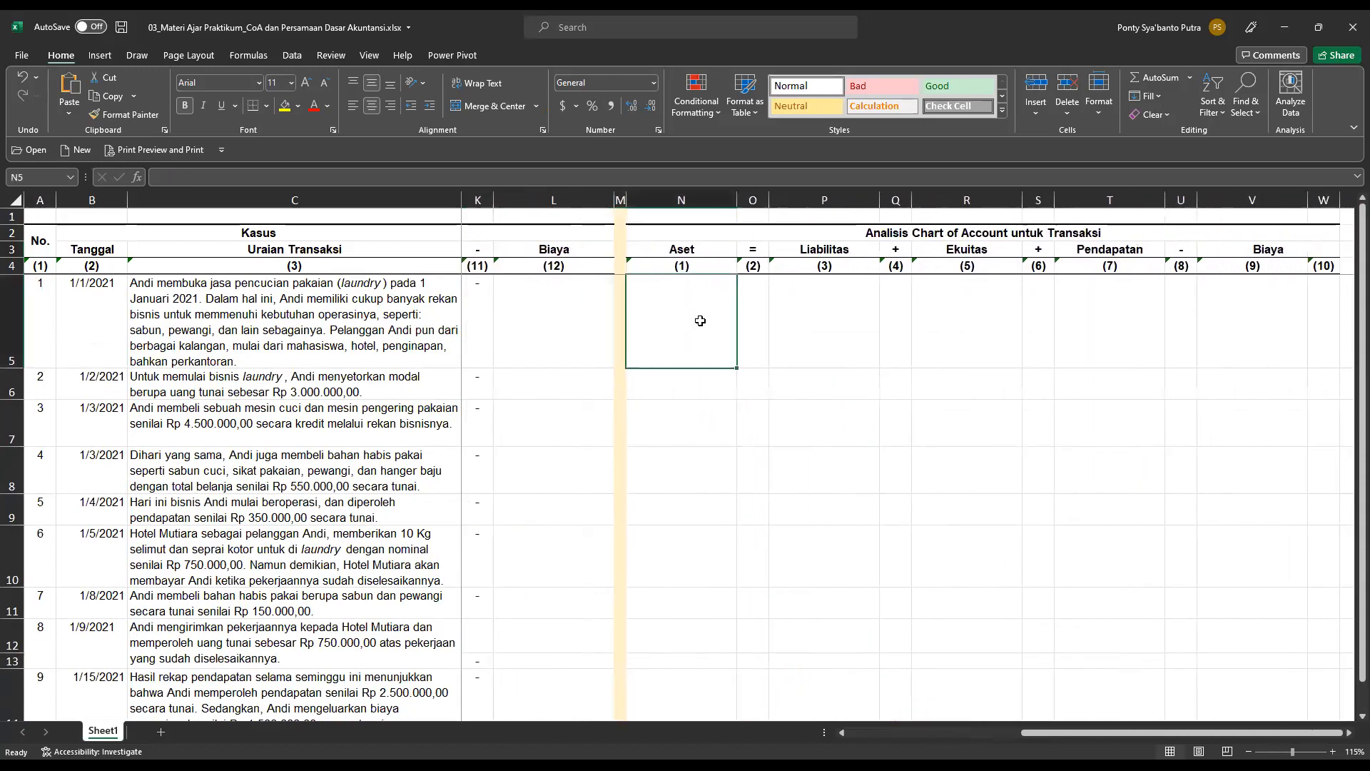
pyautogui.click(747, 360)
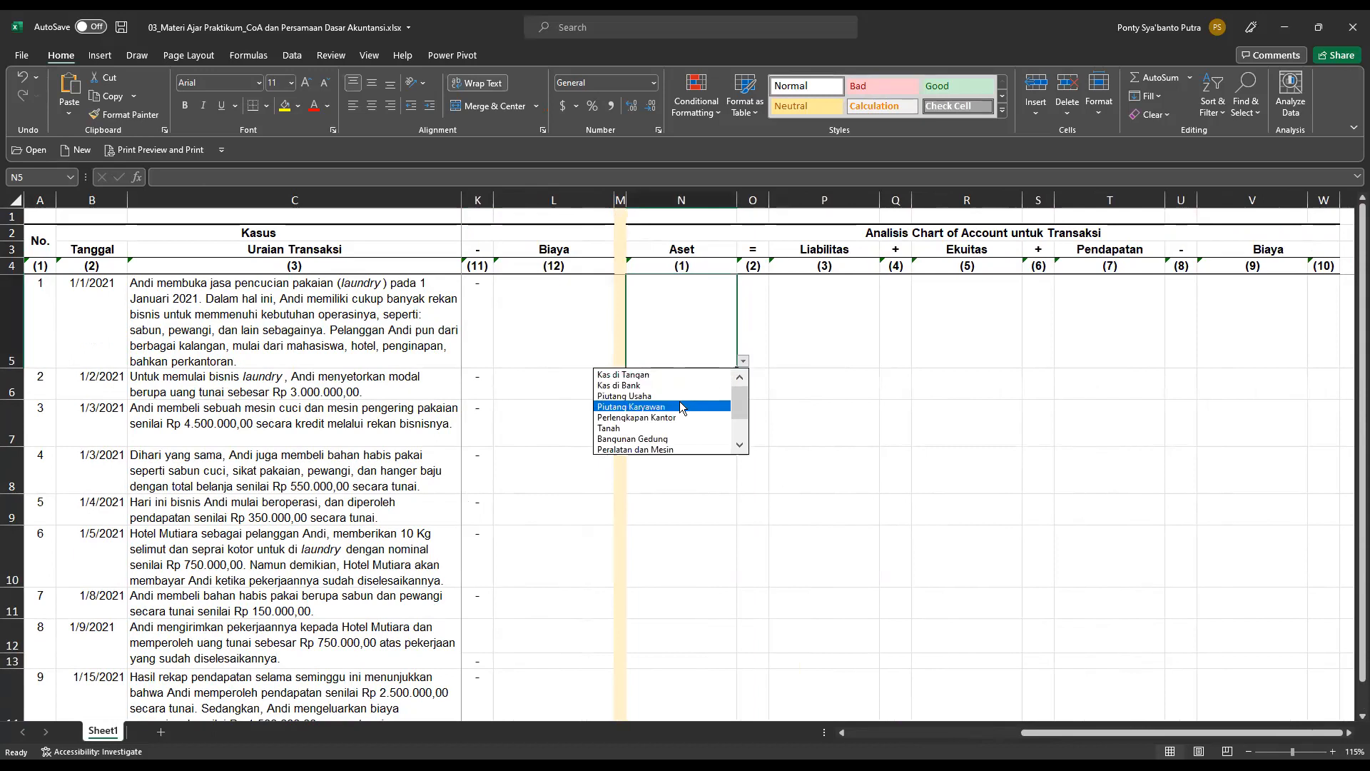
pyautogui.click(804, 340)
pyautogui.click(842, 334)
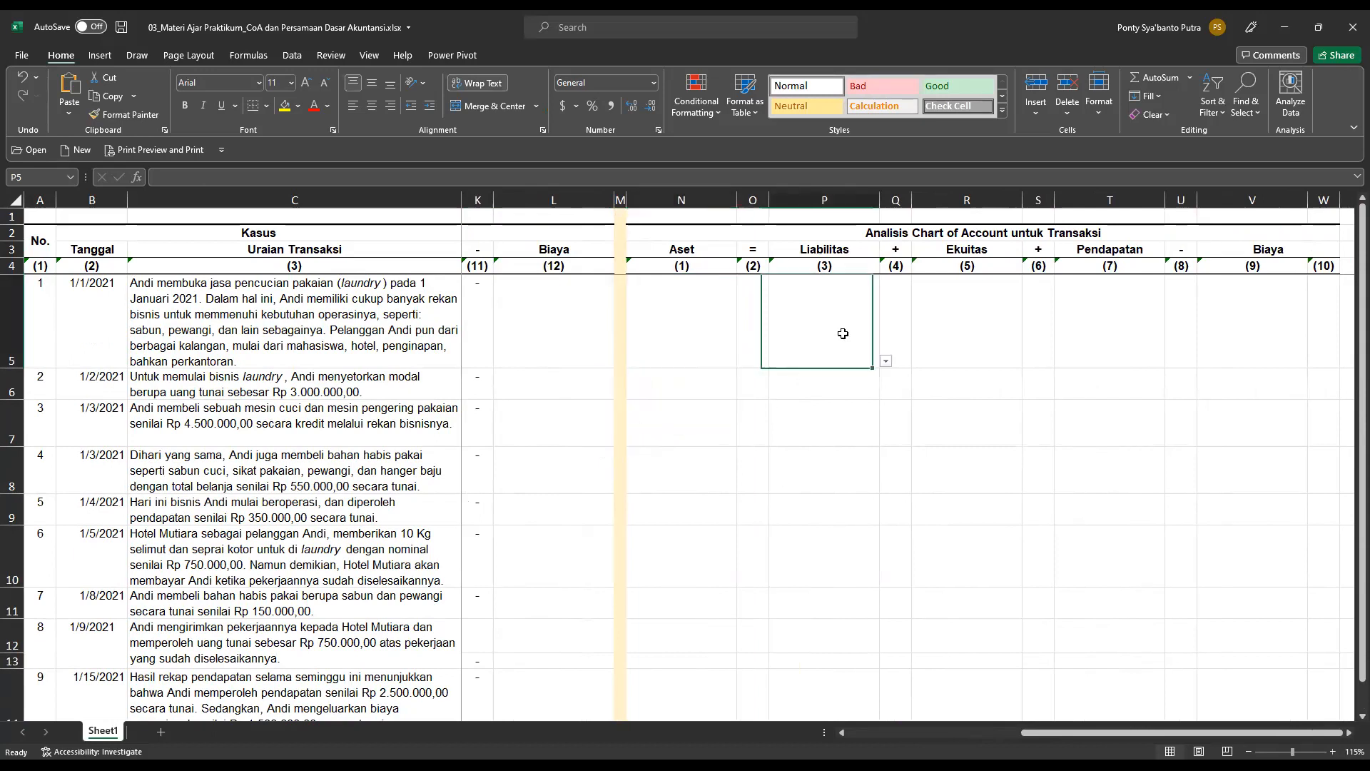
pyautogui.click(886, 362)
pyautogui.click(971, 333)
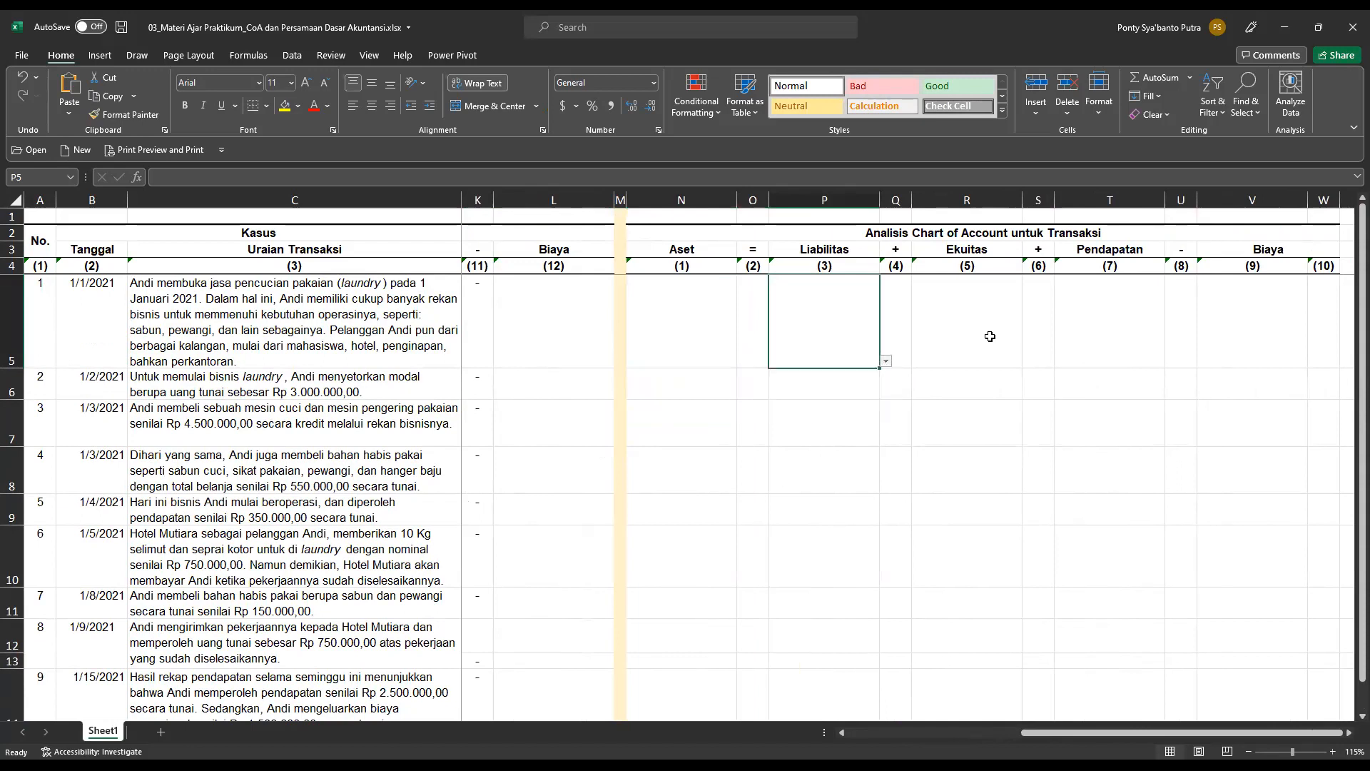
pyautogui.click(1010, 359)
pyautogui.click(1029, 361)
pyautogui.click(1028, 360)
pyautogui.click(1158, 362)
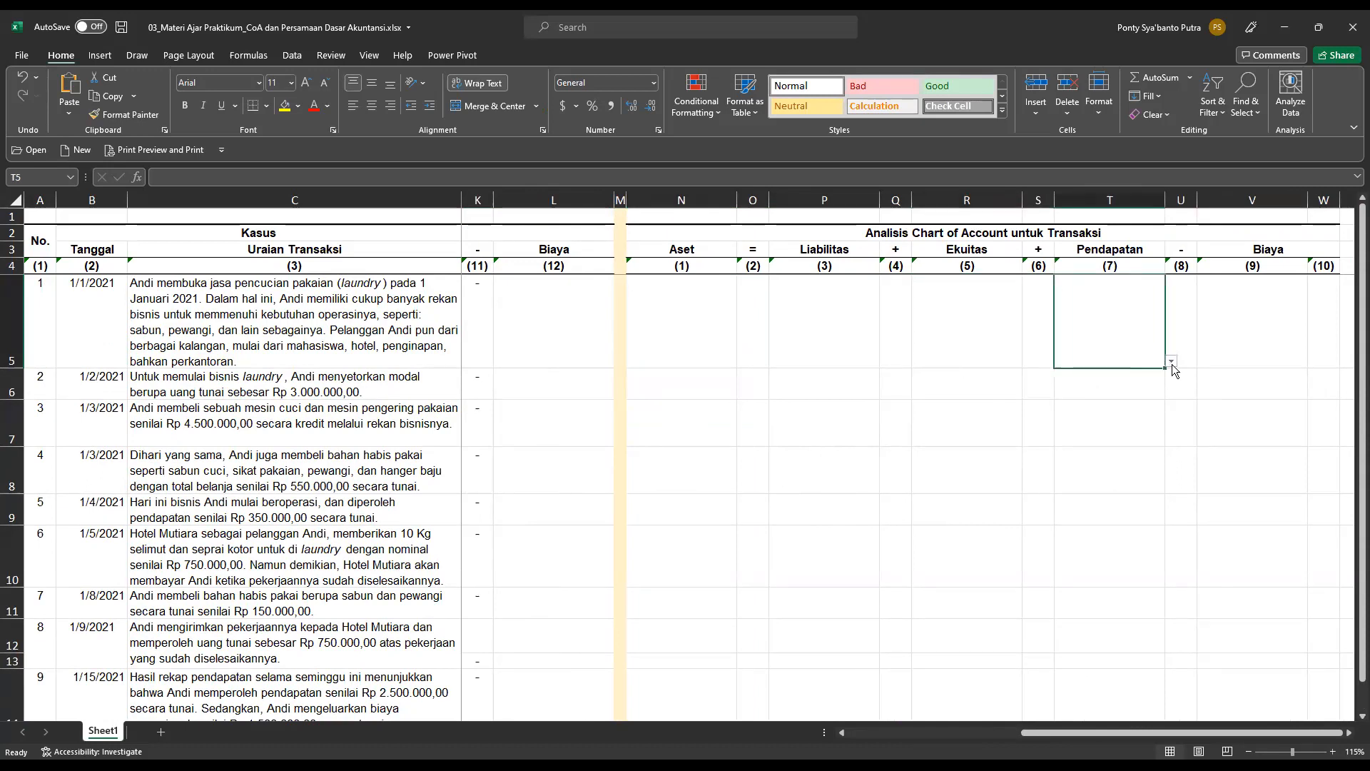
pyautogui.click(1173, 362)
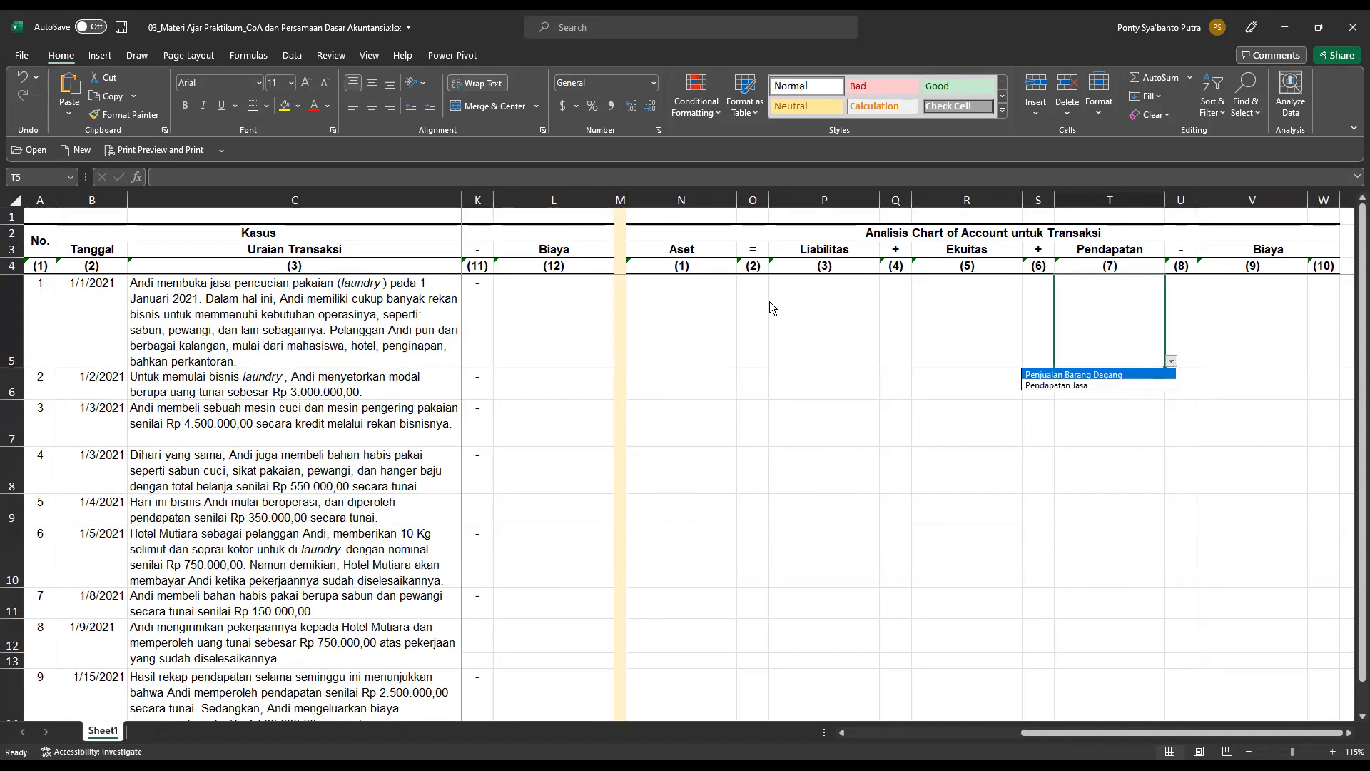
pyautogui.click(1261, 345)
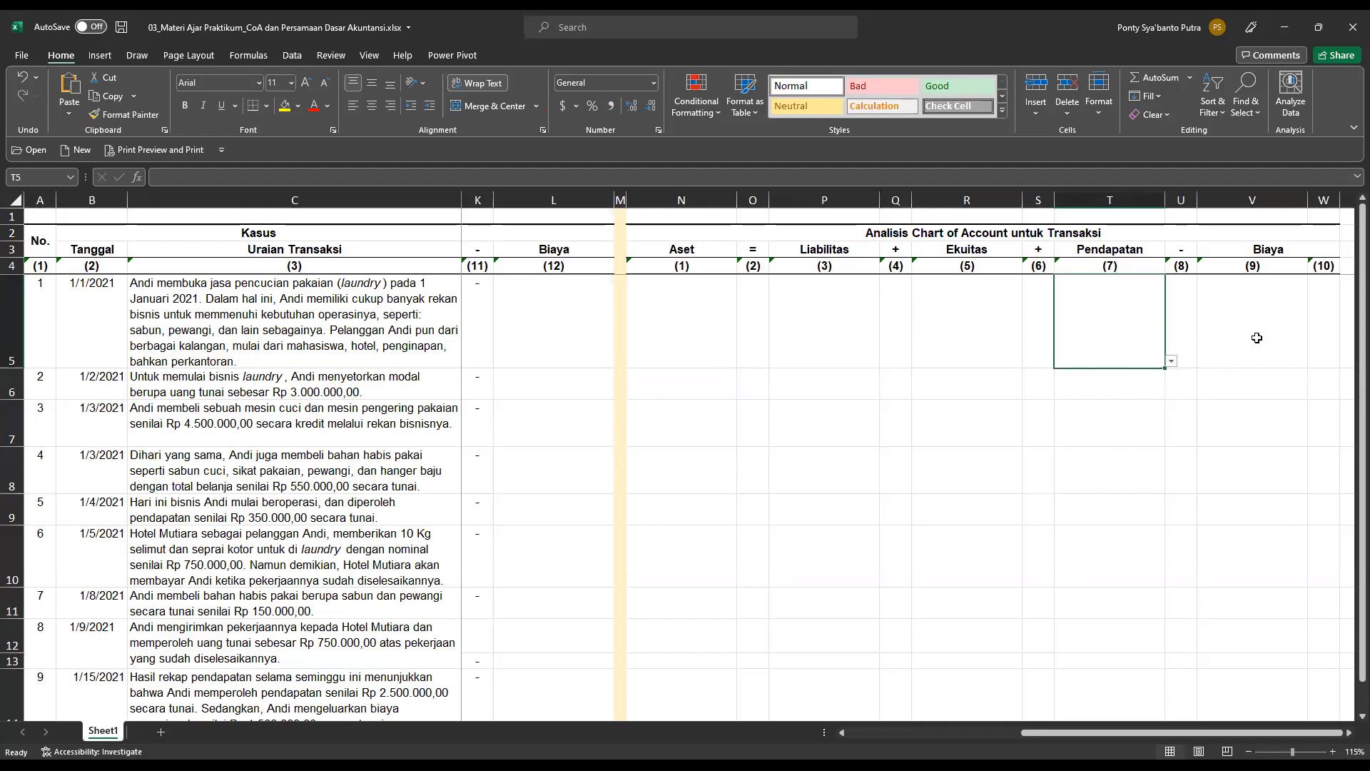
pyautogui.click(1256, 338)
pyautogui.click(1315, 363)
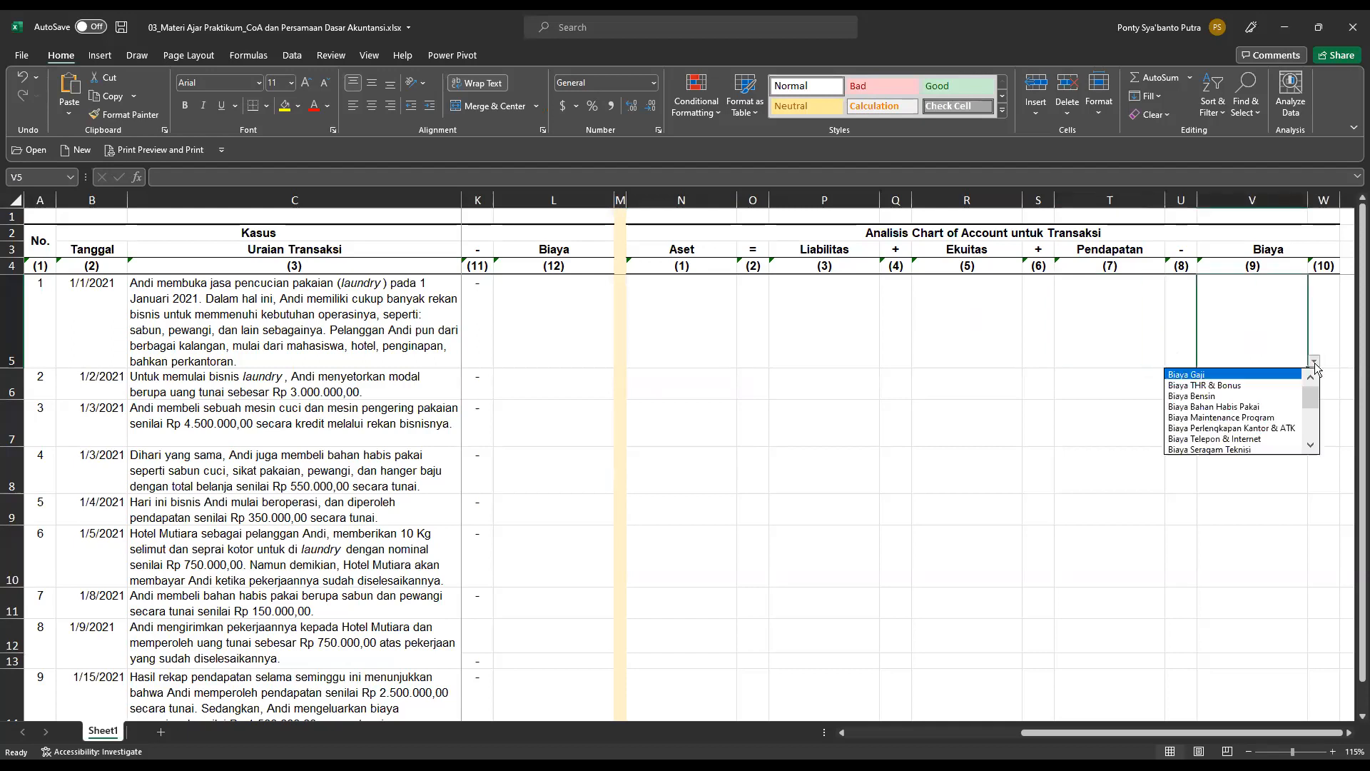
pyautogui.press('Escape')
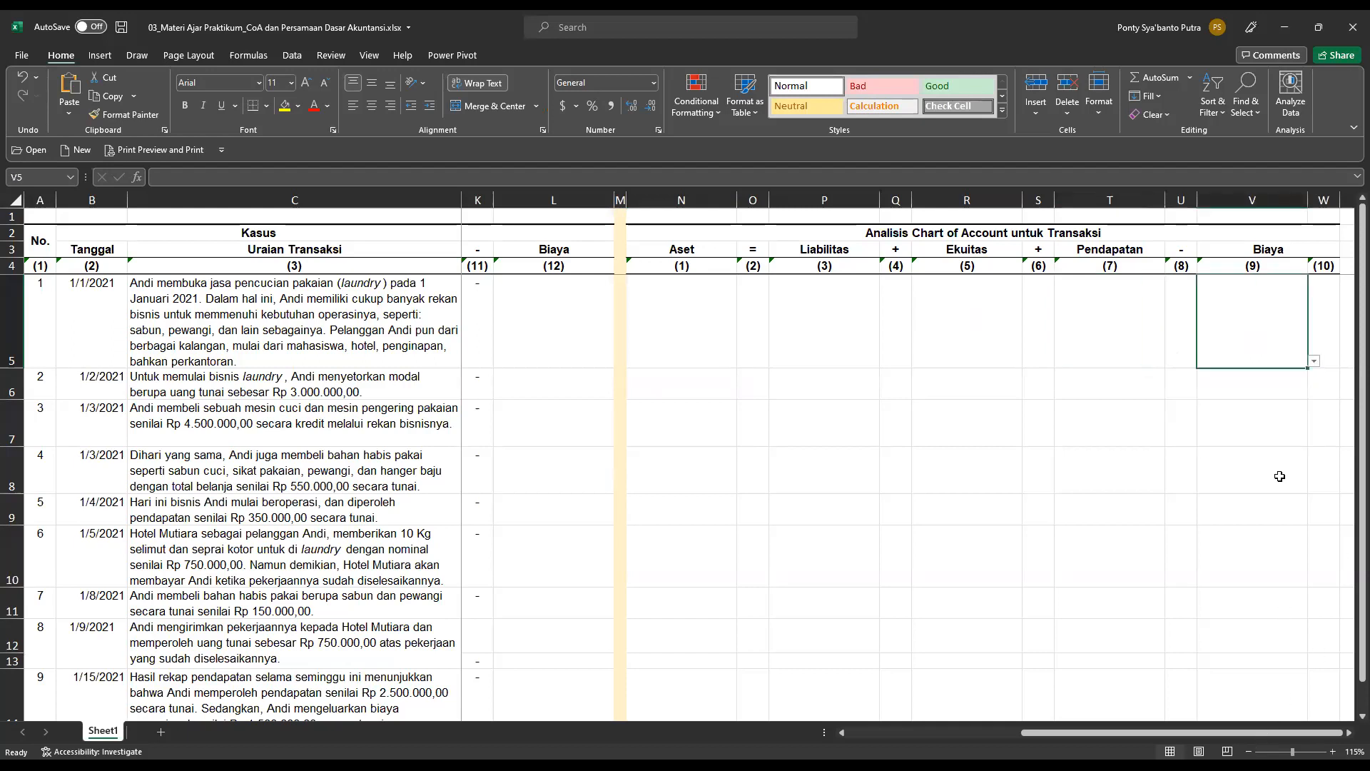
# Examine the debit/credit choices in the narrow columns beside Aset and Liabilitas in row 5 of the chart of account analysis.
pyautogui.click(1106, 338)
pyautogui.click(807, 317)
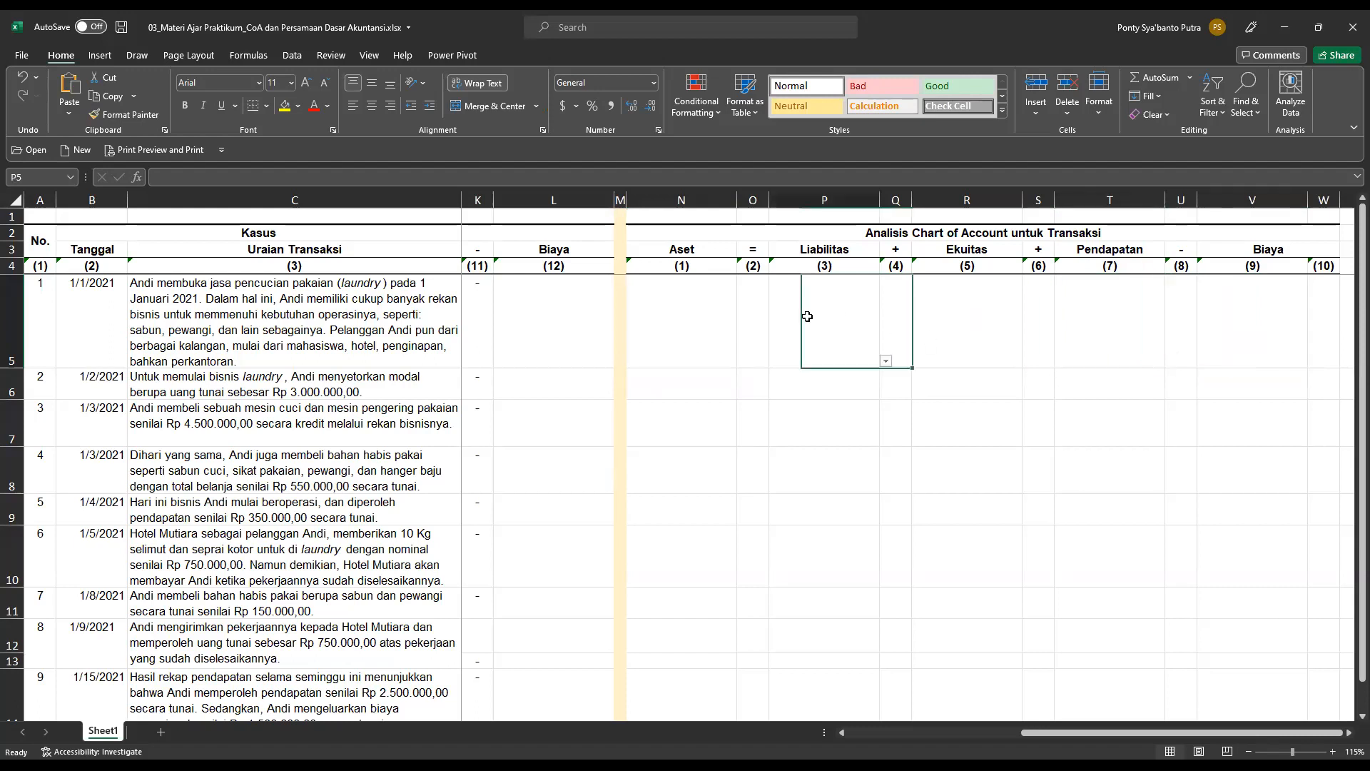
pyautogui.click(670, 307)
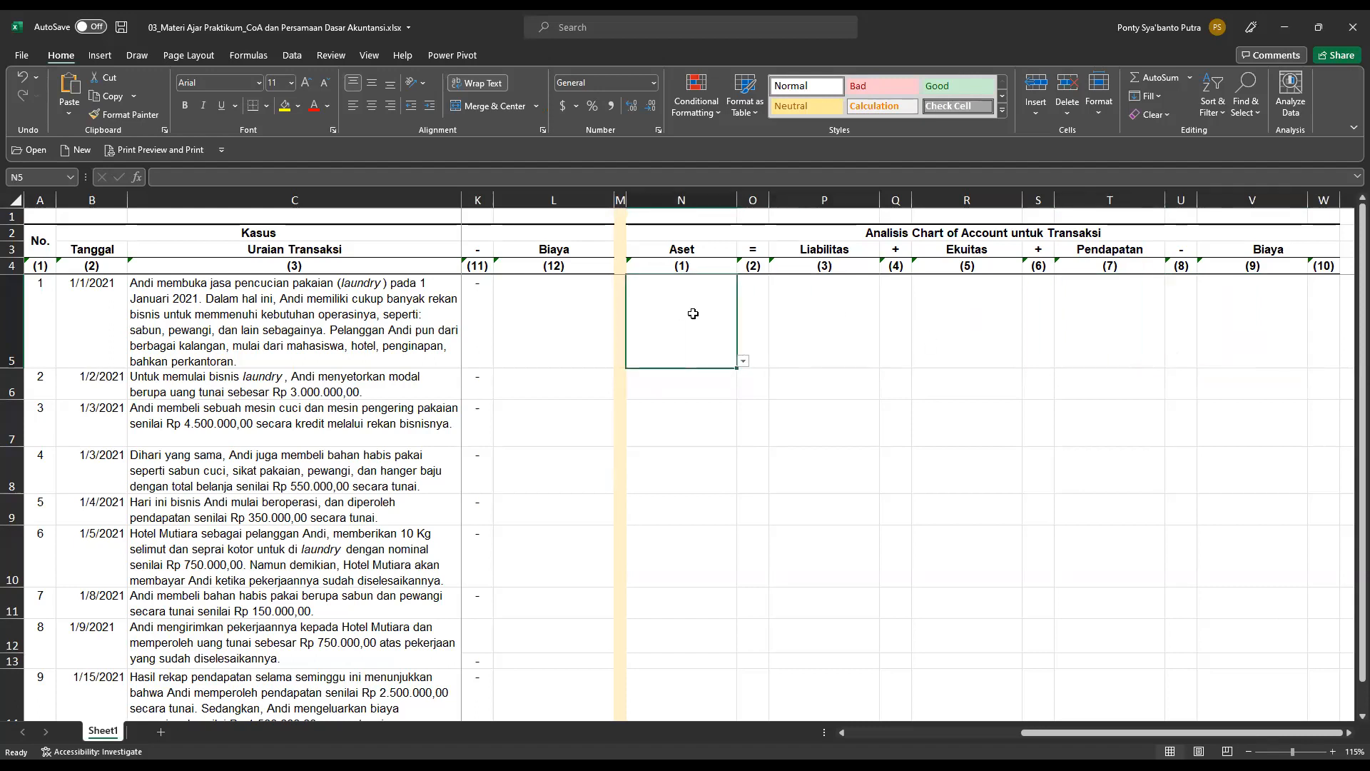
pyautogui.click(814, 310)
pyautogui.click(928, 314)
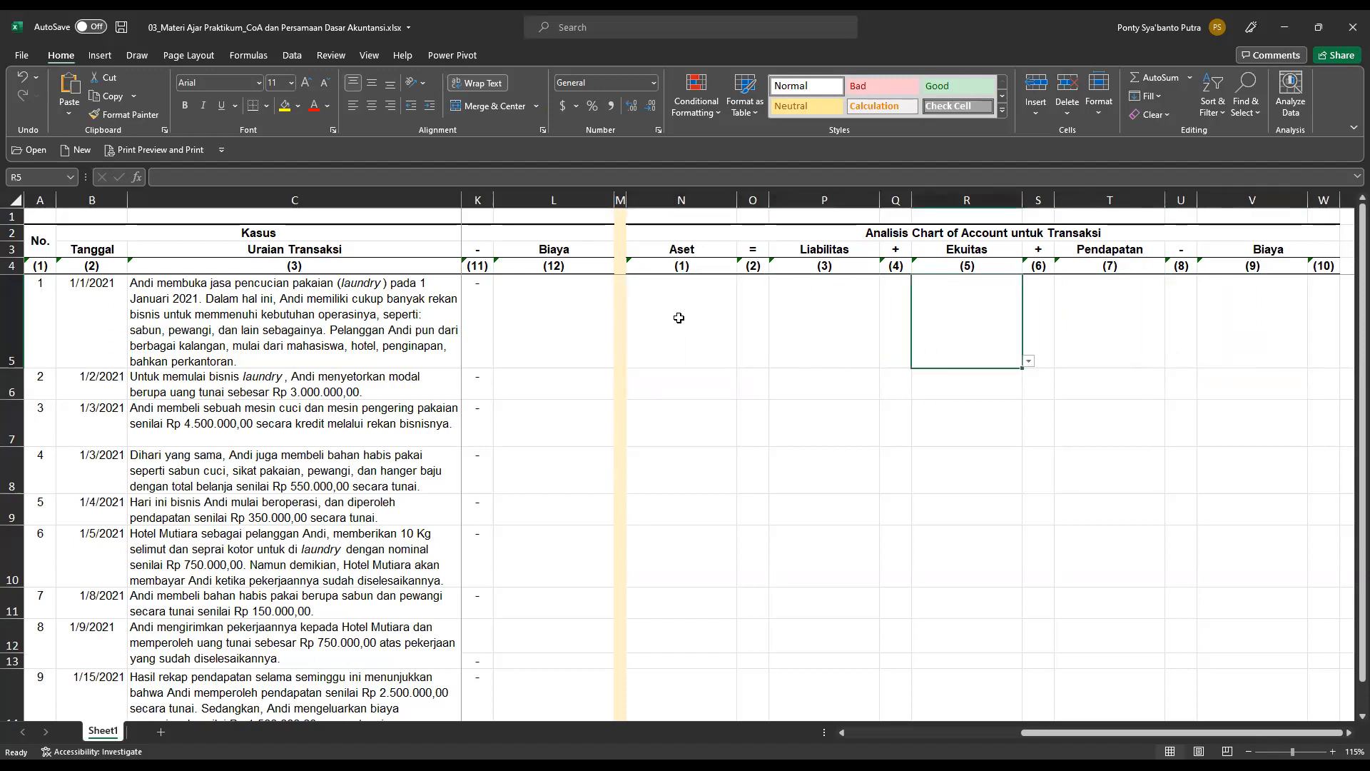
pyautogui.click(755, 301)
pyautogui.click(775, 361)
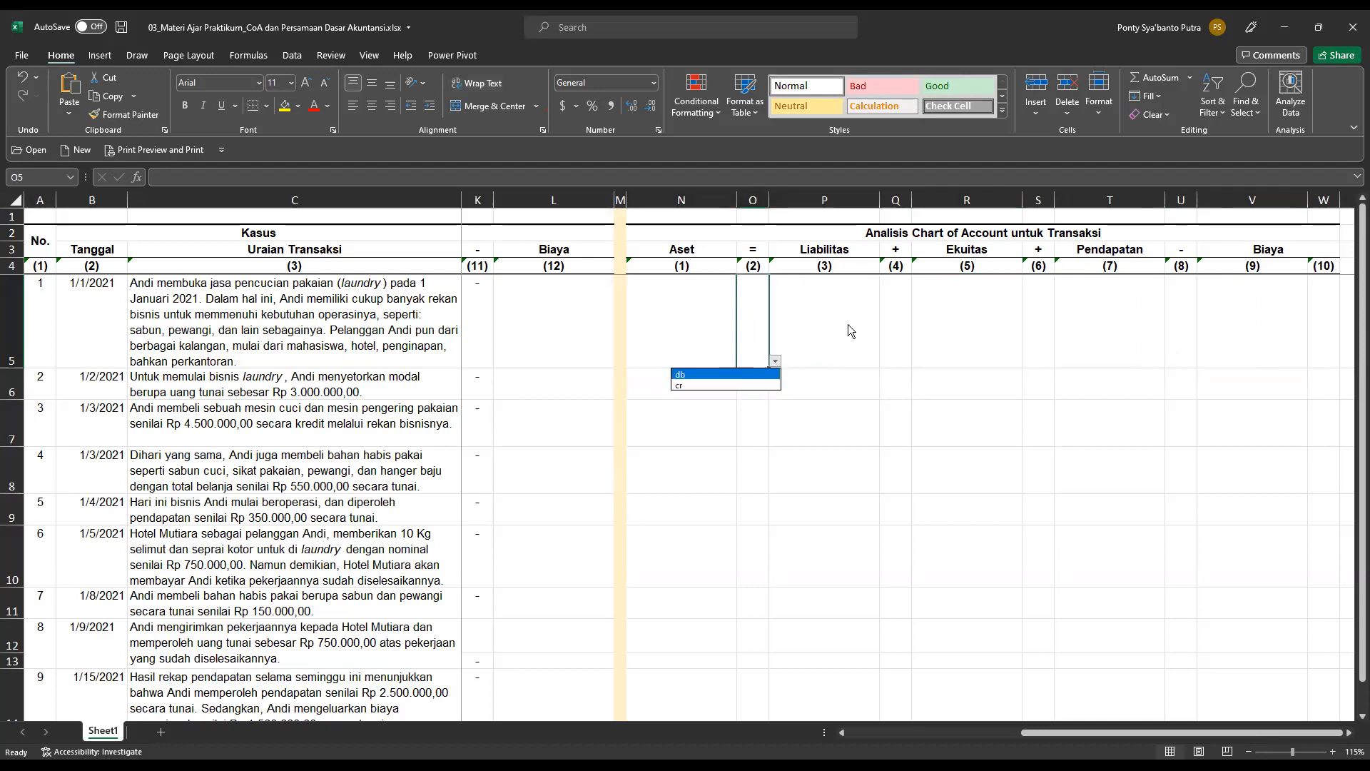
pyautogui.click(913, 347)
pyautogui.click(896, 355)
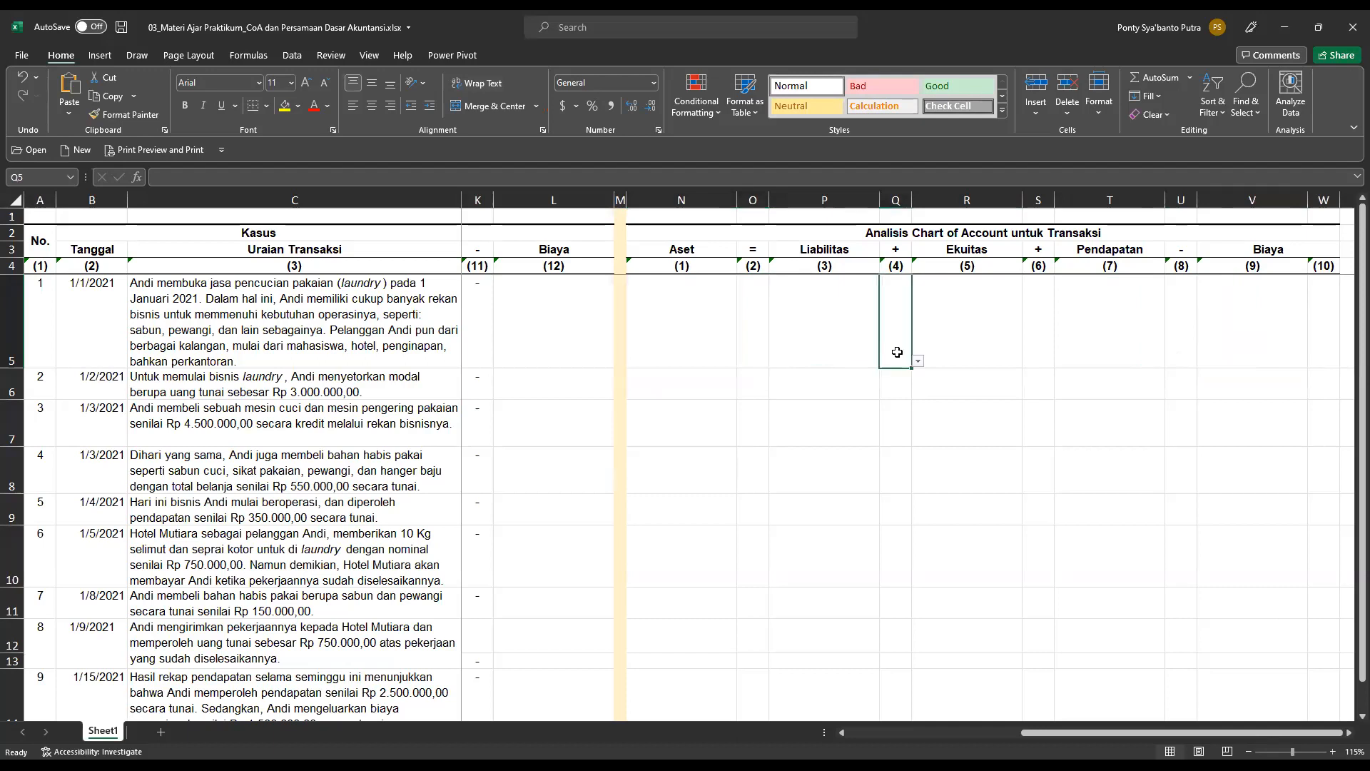
pyautogui.click(919, 361)
pyautogui.click(883, 309)
# Return to the Kasus section and read the date and description of transaction 1 at a larger zoom.
pyautogui.moveTo(1248, 731); pyautogui.dragTo(1052, 730)
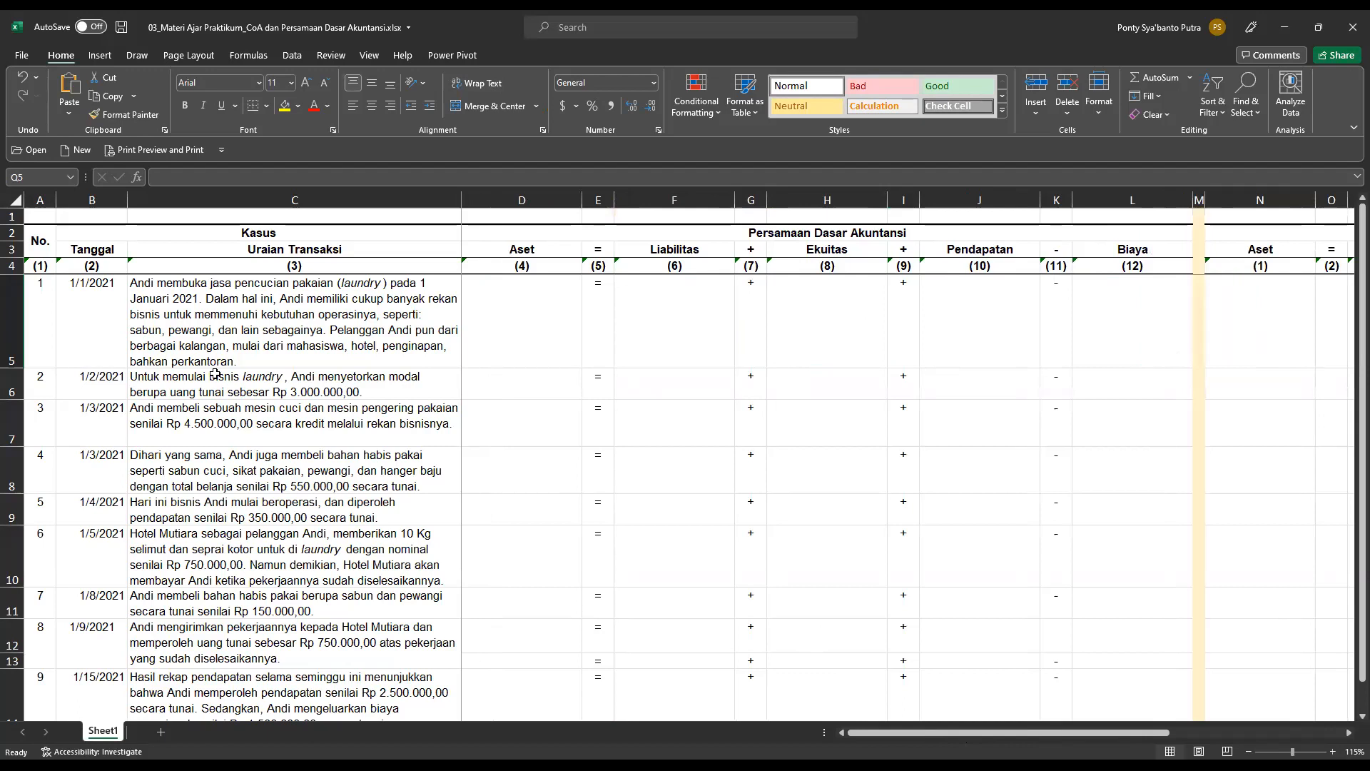
pyautogui.scroll(2, 205, 332)
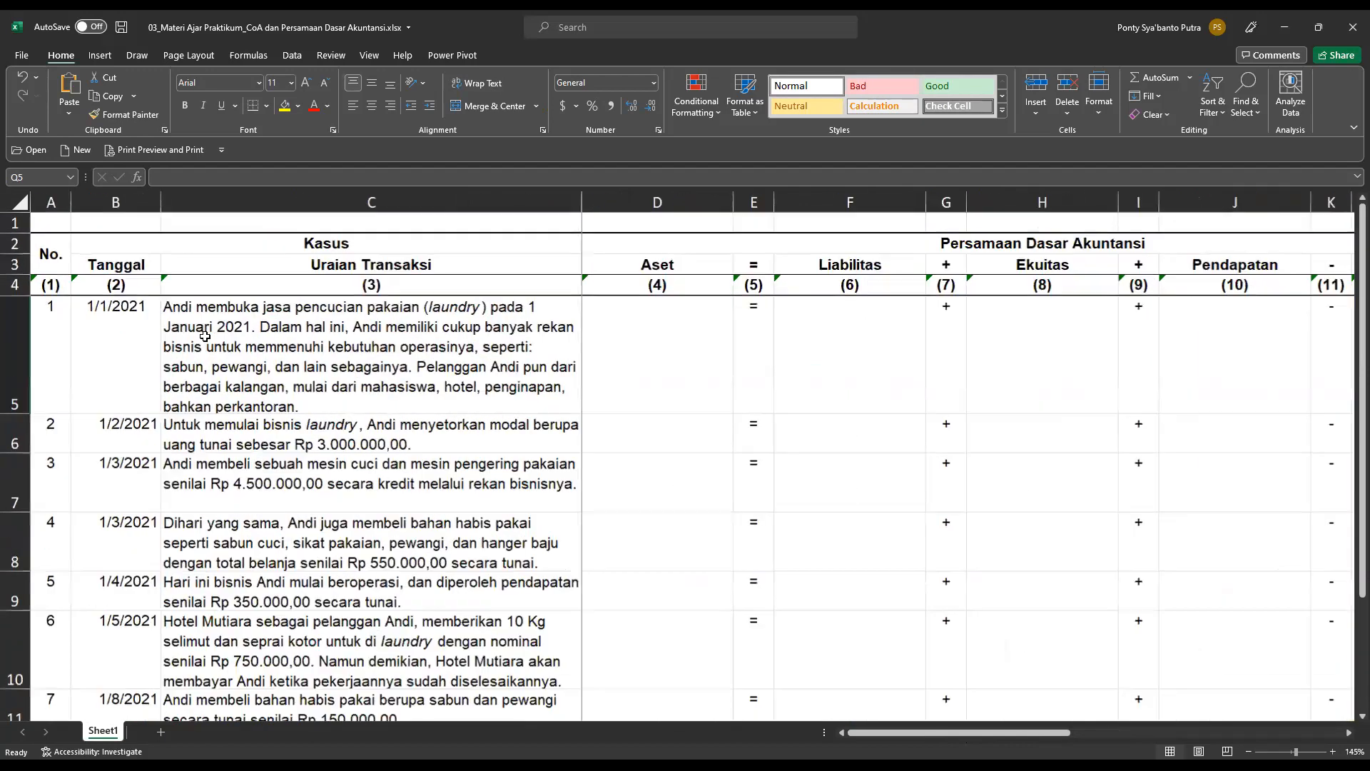
pyautogui.click(225, 364)
pyautogui.click(56, 361)
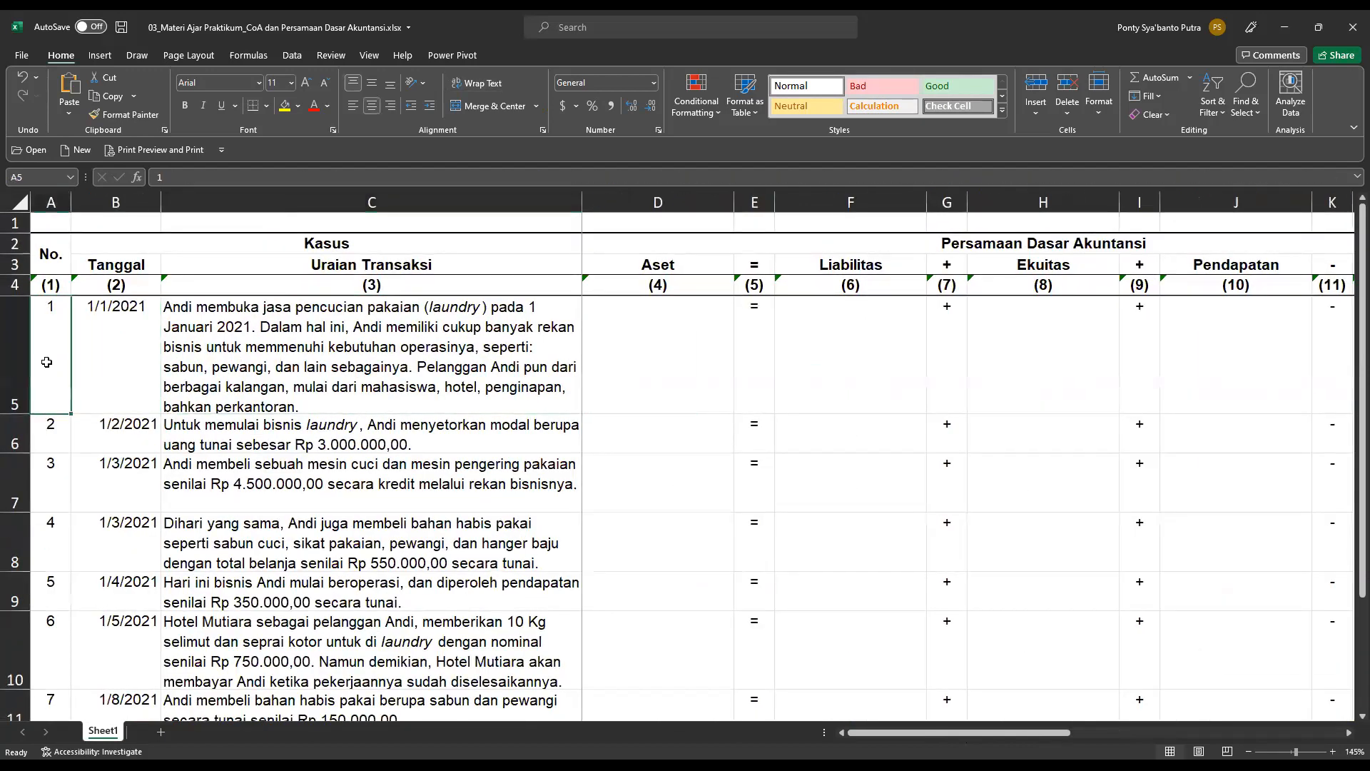
pyautogui.click(201, 349)
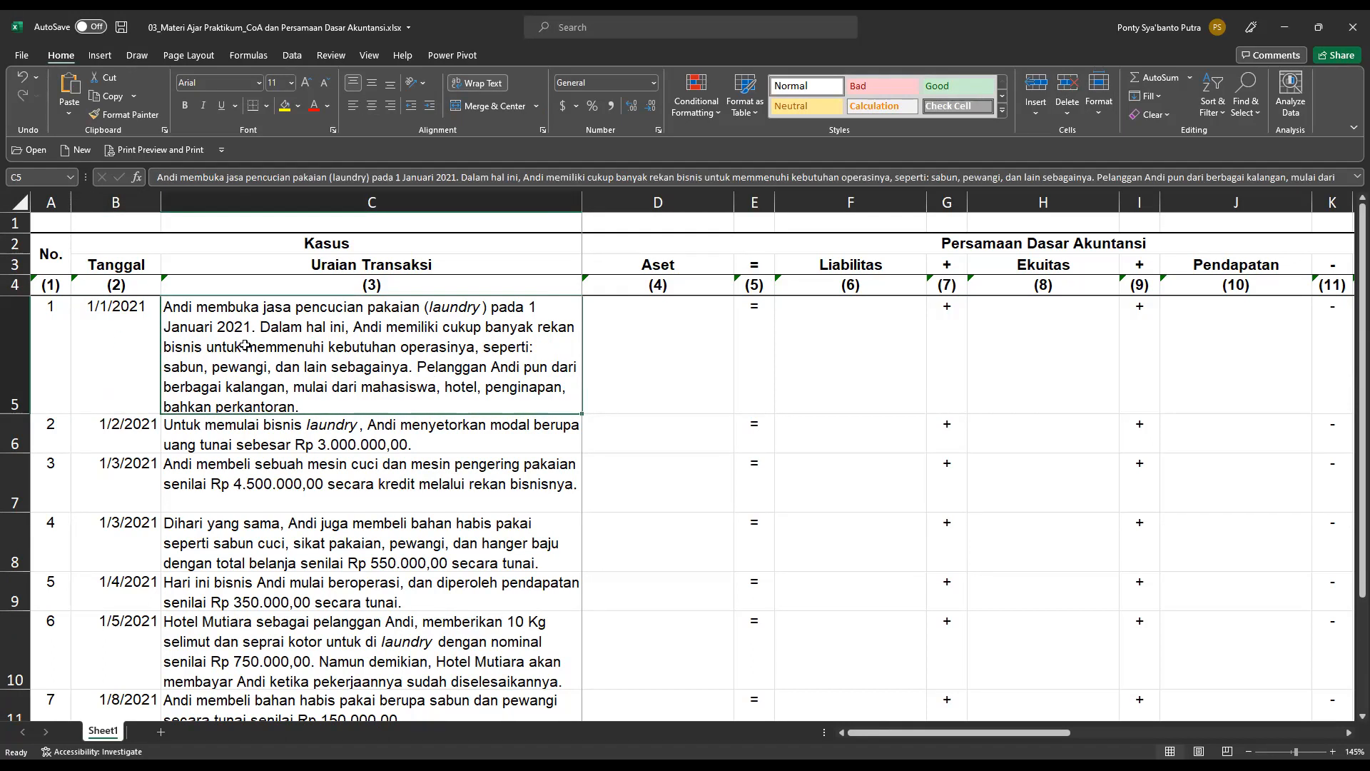
pyautogui.scroll(1, 274, 368)
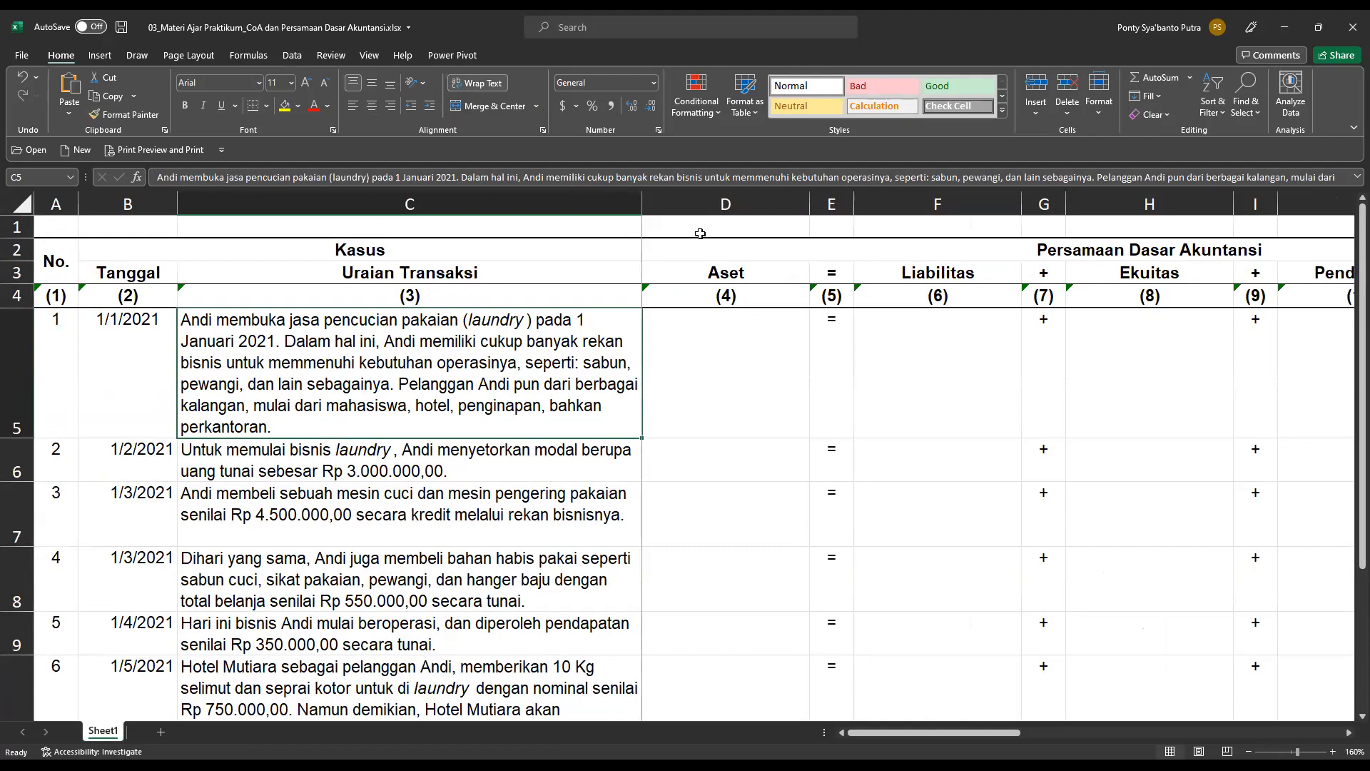
pyautogui.click(145, 377)
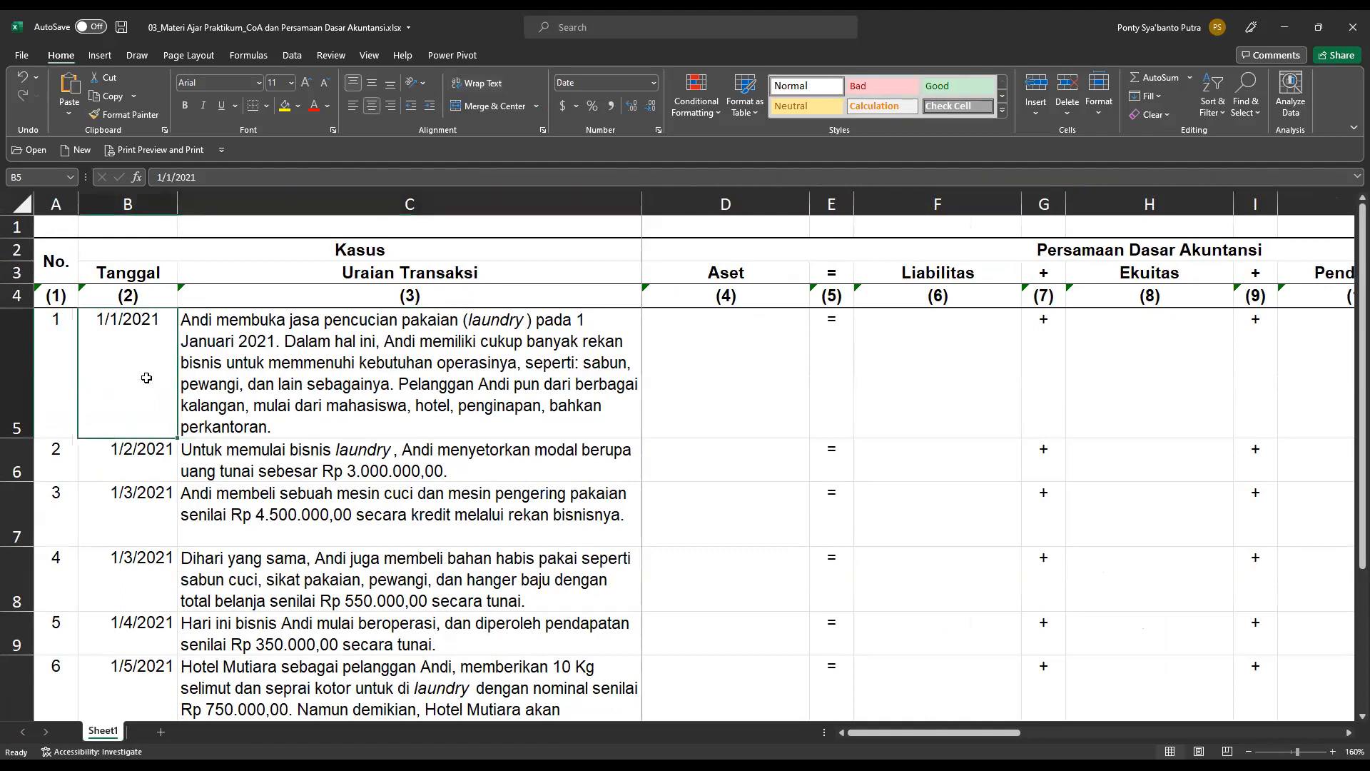
pyautogui.click(404, 404)
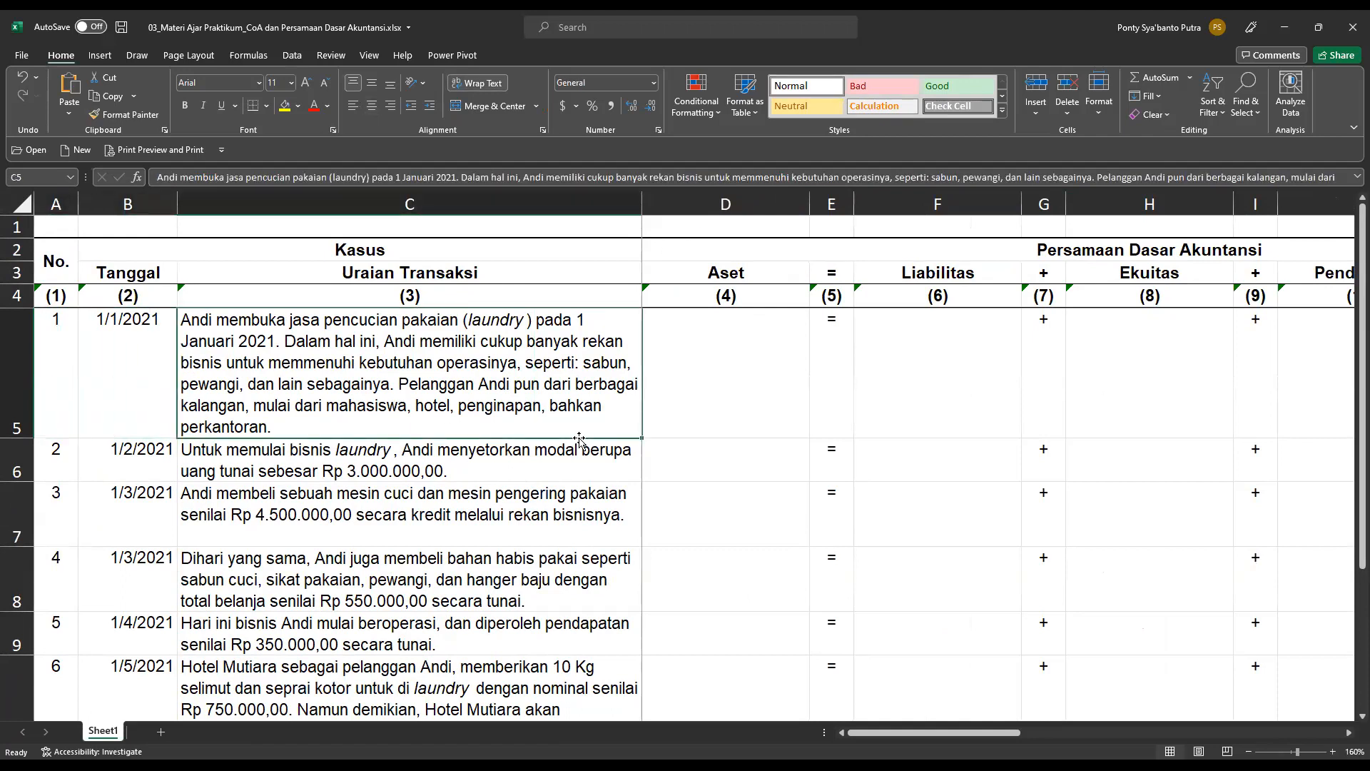
# Correct the misspelled word "memmenuhi" to "memenuhi" in the transaction 1 description in cell C5.
pyautogui.click(743, 410)
pyautogui.click(470, 381)
pyautogui.doubleClick(302, 333)
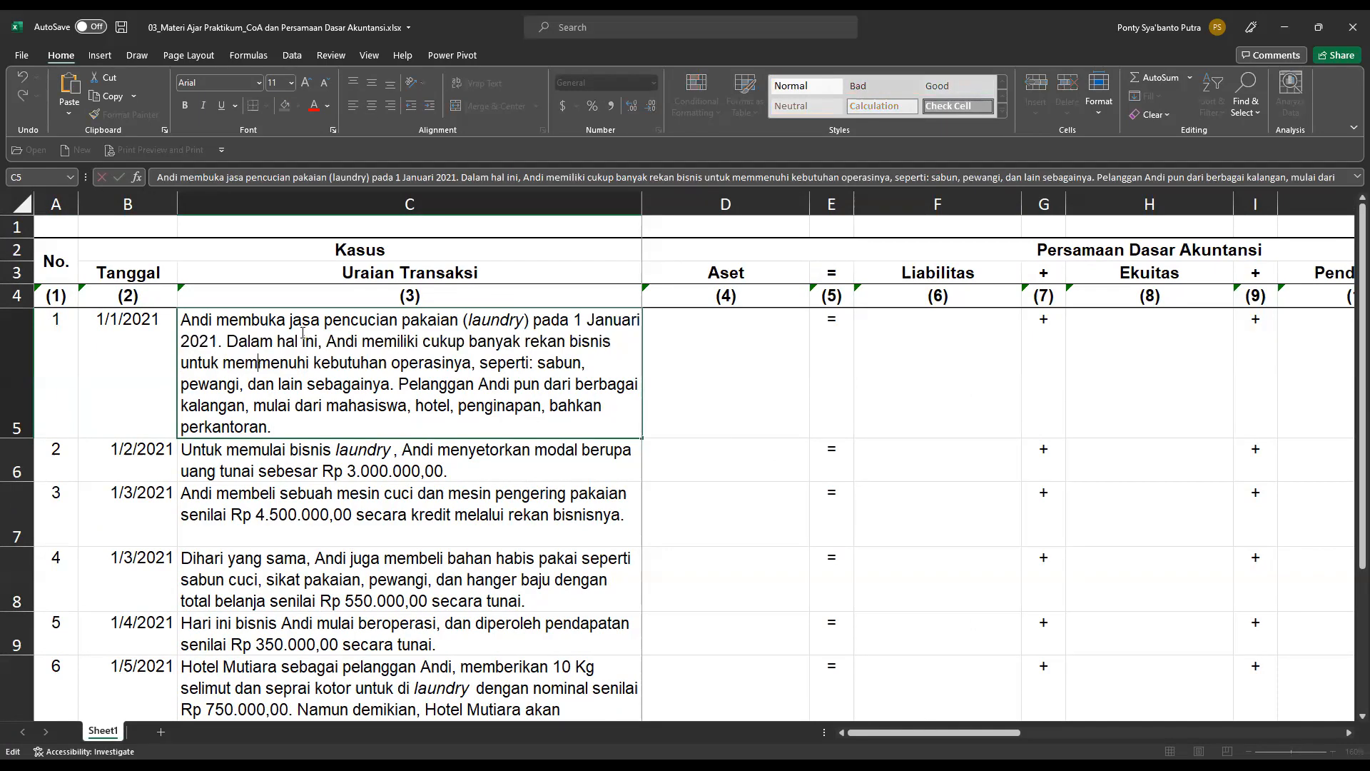
pyautogui.press('BackSpace')
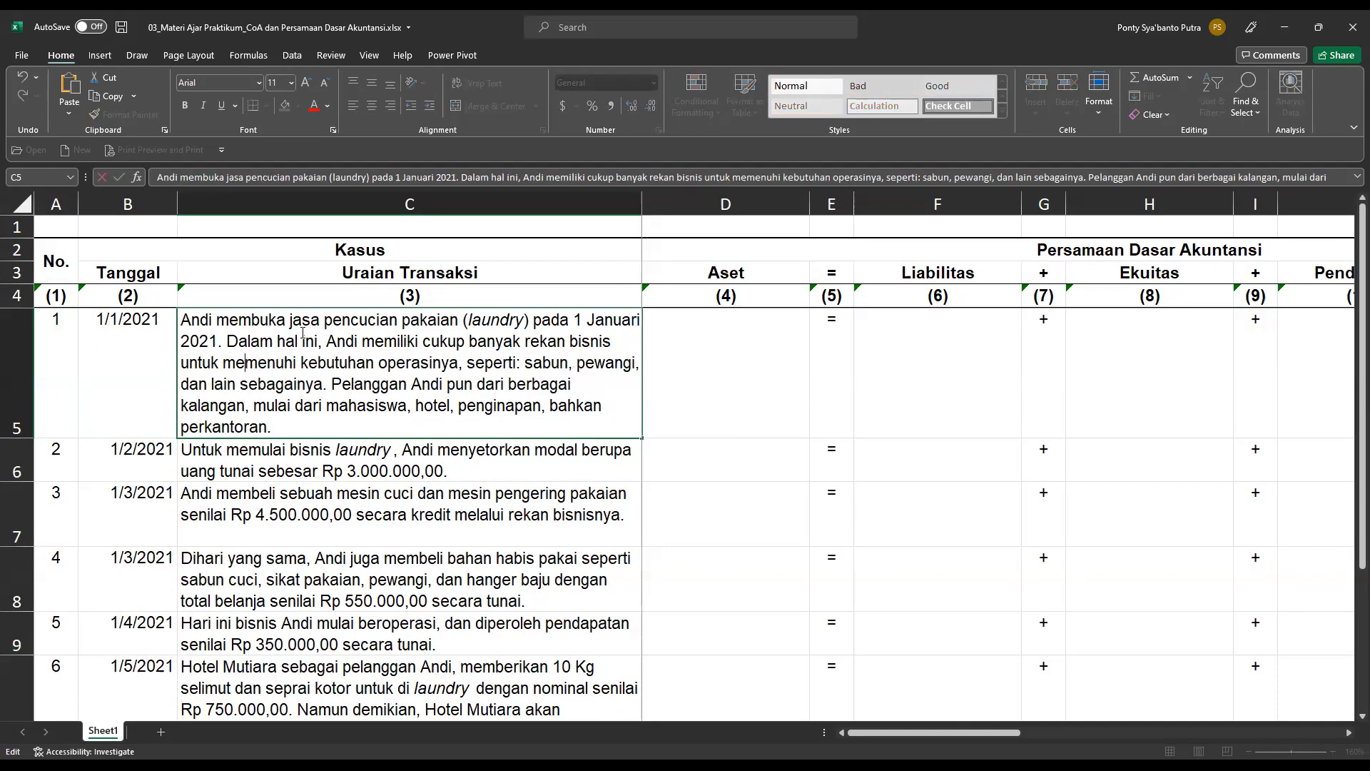
pyautogui.press('Return')
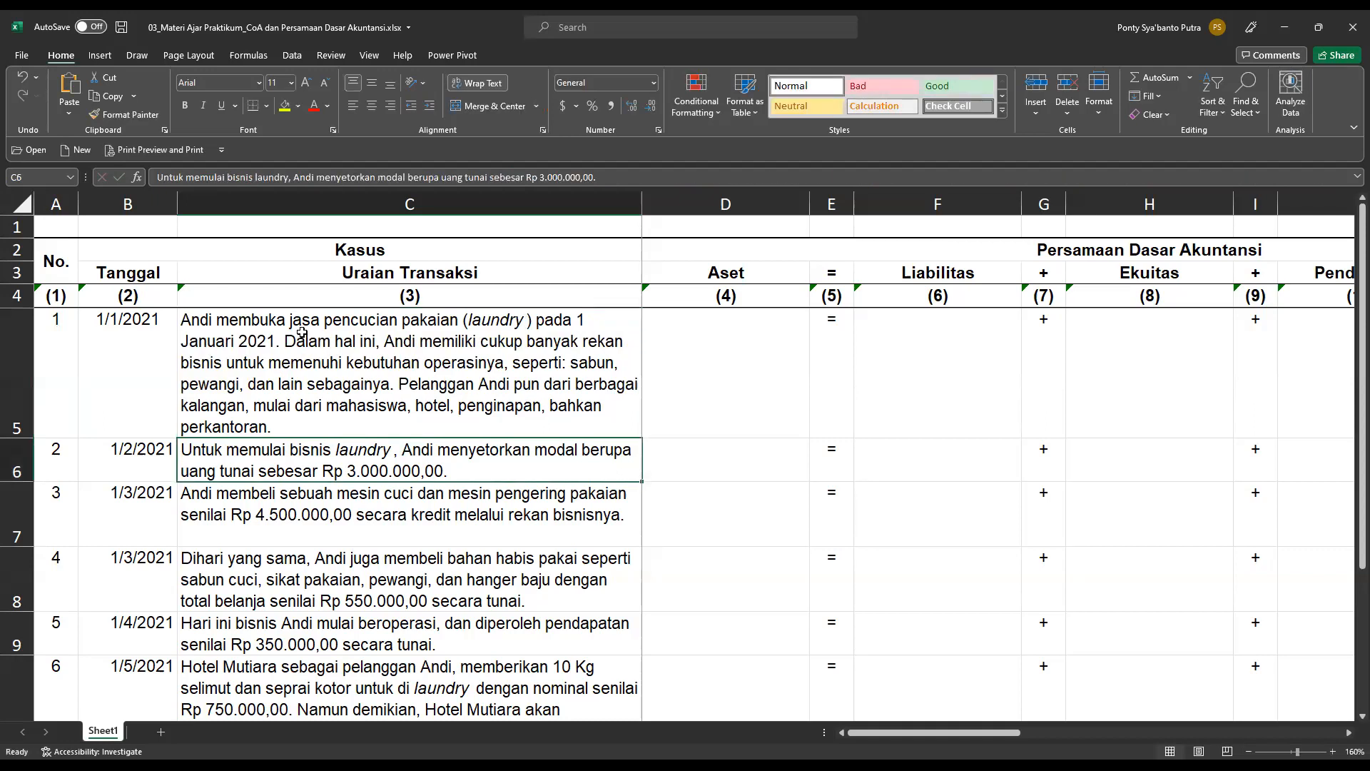
pyautogui.click(303, 333)
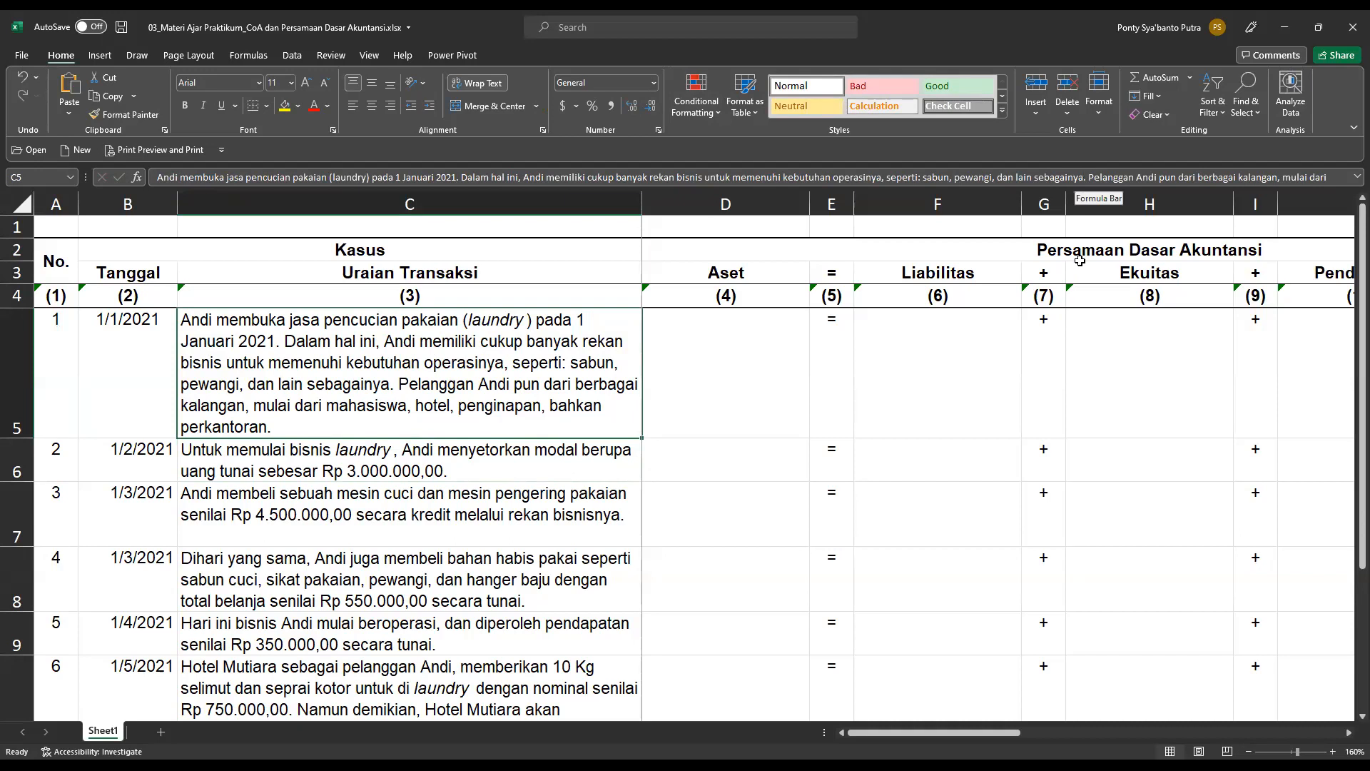
pyautogui.click(503, 461)
pyautogui.click(502, 391)
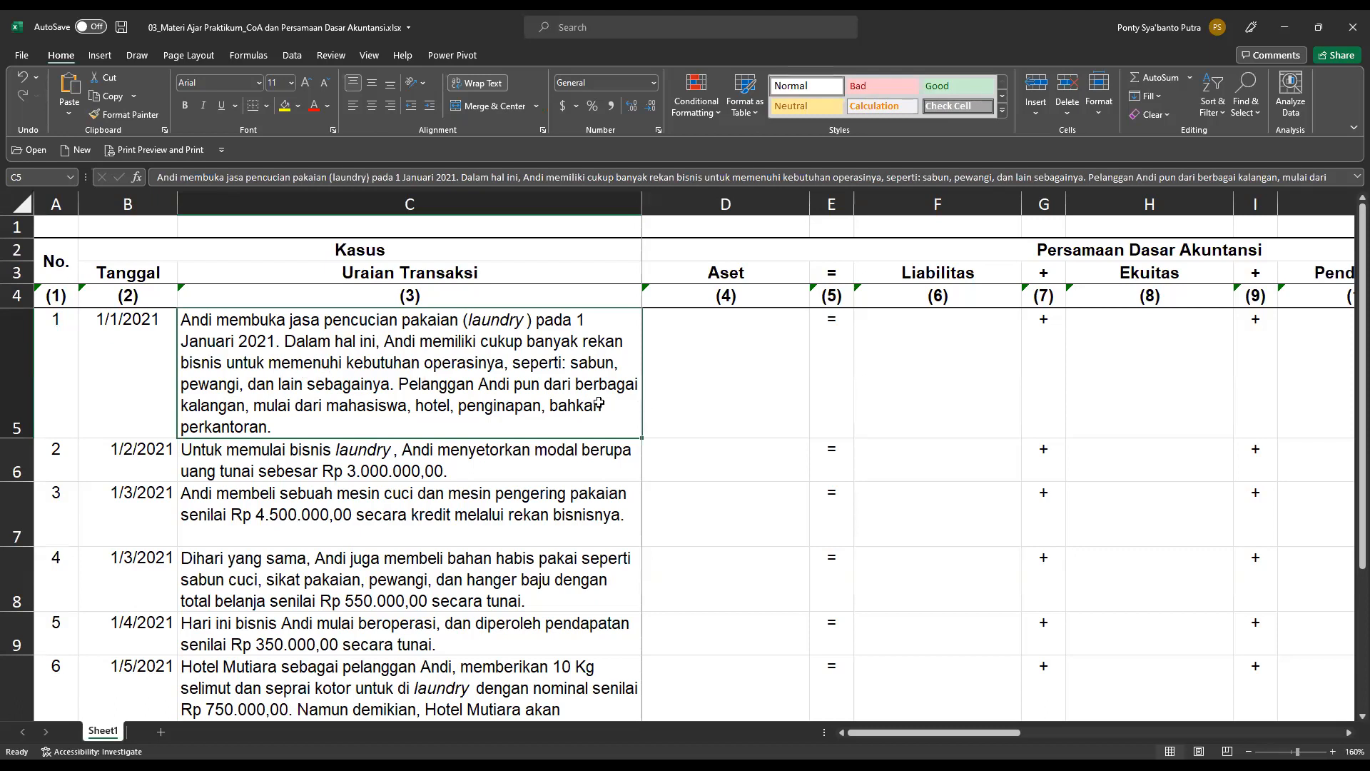
# Review the row 5 cells for transaction 1 across the Kasus and Persamaan Dasar Akuntansi sections.
pyautogui.press('Left')
pyautogui.press('Left')
pyautogui.press('Right')
pyautogui.press('Right')
pyautogui.press('Right')
pyautogui.press('Right')
pyautogui.press('Right')
pyautogui.press('Right')
pyautogui.press('Right')
pyautogui.press('Right')
pyautogui.press('Right')
pyautogui.press('Right')
pyautogui.press('Right')
pyautogui.press('Right')
pyautogui.press('Right')
pyautogui.press('Right')
pyautogui.press('Right')
pyautogui.press('Right')
pyautogui.press('Right')
pyautogui.press('Right')
pyautogui.press('Right')
pyautogui.press('Right')
pyautogui.press('Right')
pyautogui.press('Right')
pyautogui.press('Right')
pyautogui.press('Left')
pyautogui.press('Left')
pyautogui.press('Left')
pyautogui.press('Left')
pyautogui.press('Left')
pyautogui.press('Left')
pyautogui.press('Left')
pyautogui.press('Left')
pyautogui.press('Left')
pyautogui.press('Left')
pyautogui.press('Left')
pyautogui.press('Left')
pyautogui.press('Left')
pyautogui.press('Left')
pyautogui.press('Left')
pyautogui.press('Left')
pyautogui.press('Left')
pyautogui.press('Left')
pyautogui.press('Left')
pyautogui.press('Left')
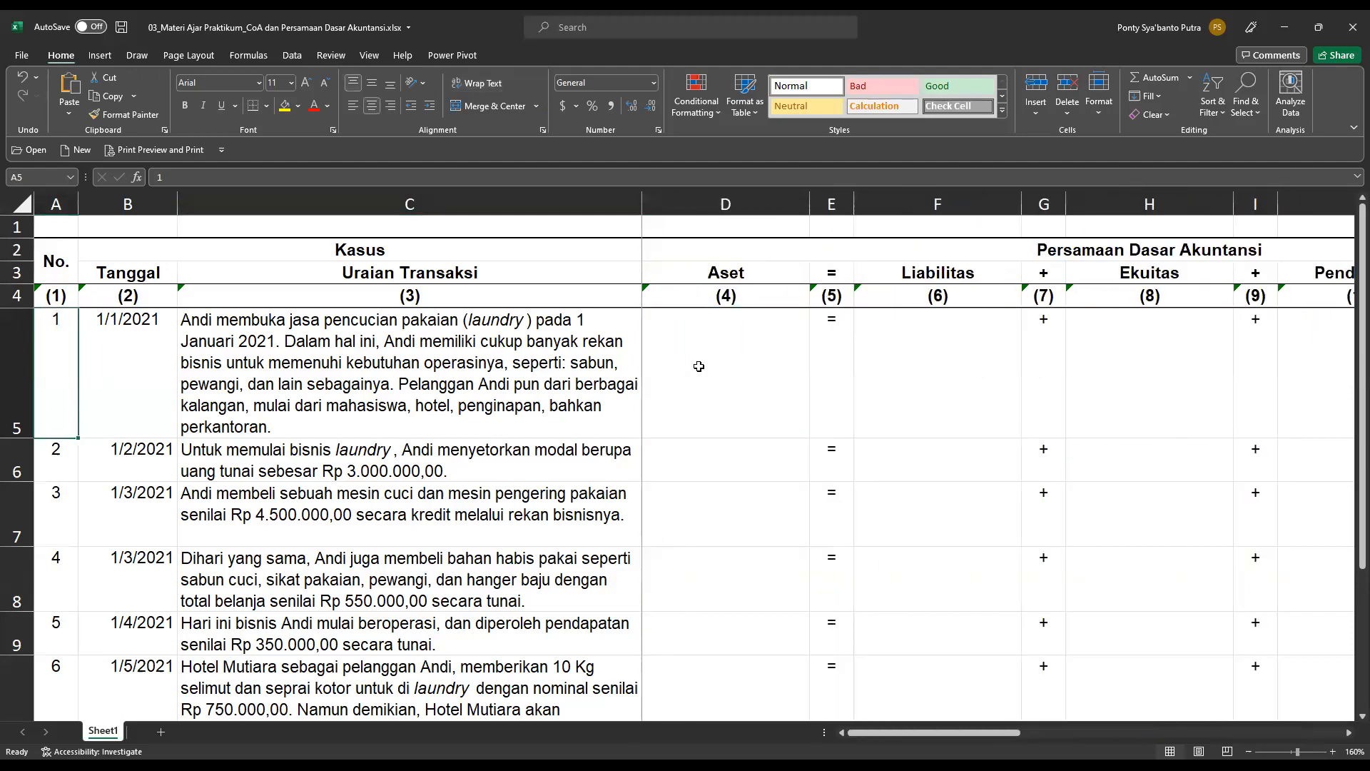
# Record the cash capital deposit of transaction 2 under Aset by entering =3000000 in cell D6.
pyautogui.press('Down')
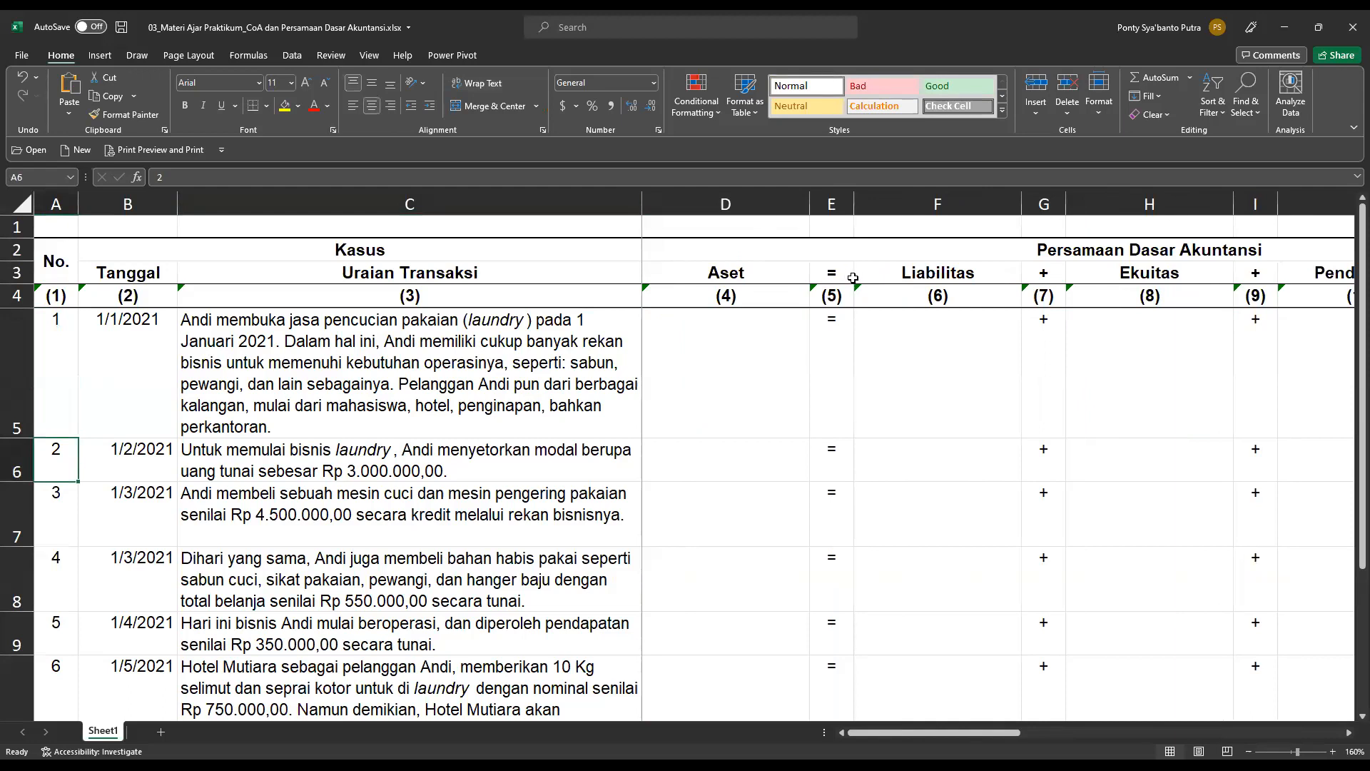
pyautogui.click(279, 459)
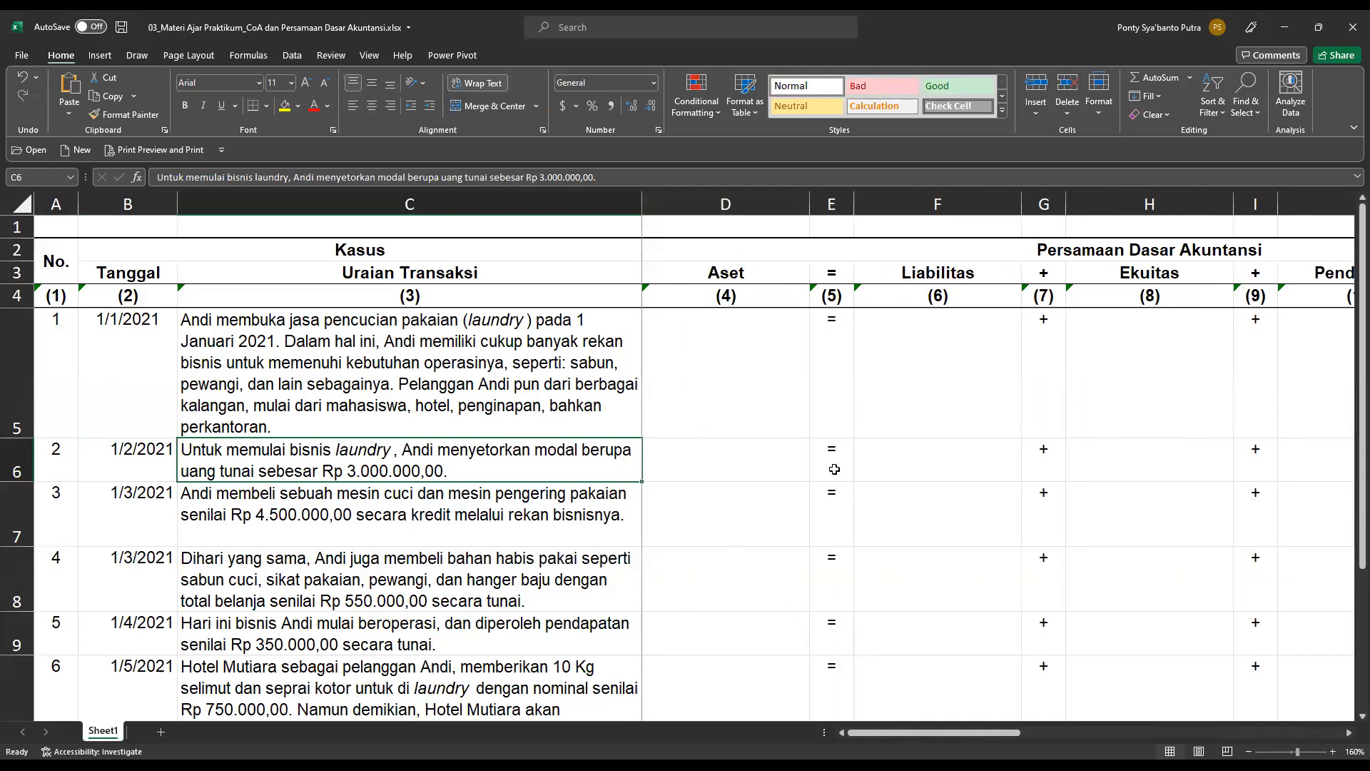
pyautogui.click(737, 469)
pyautogui.click(955, 469)
pyautogui.click(756, 458)
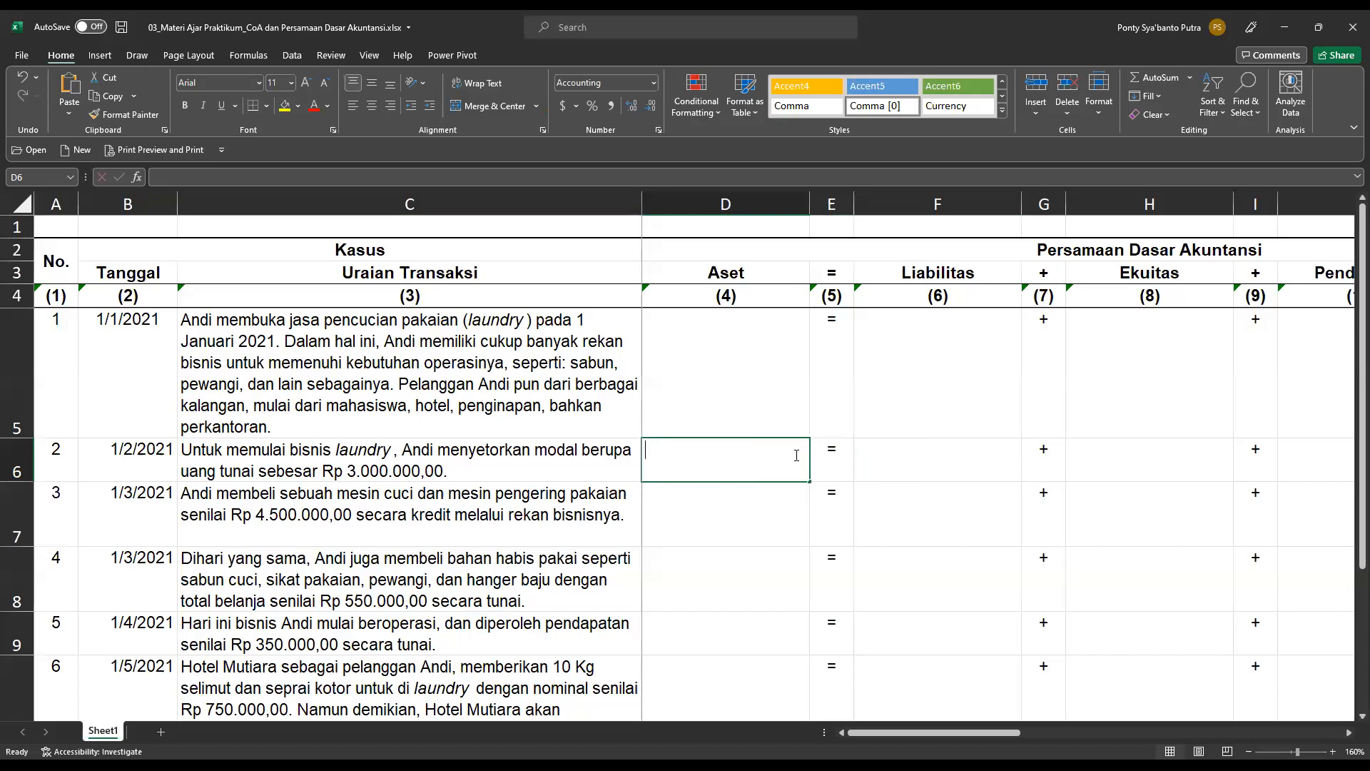
pyautogui.write('=3000000')
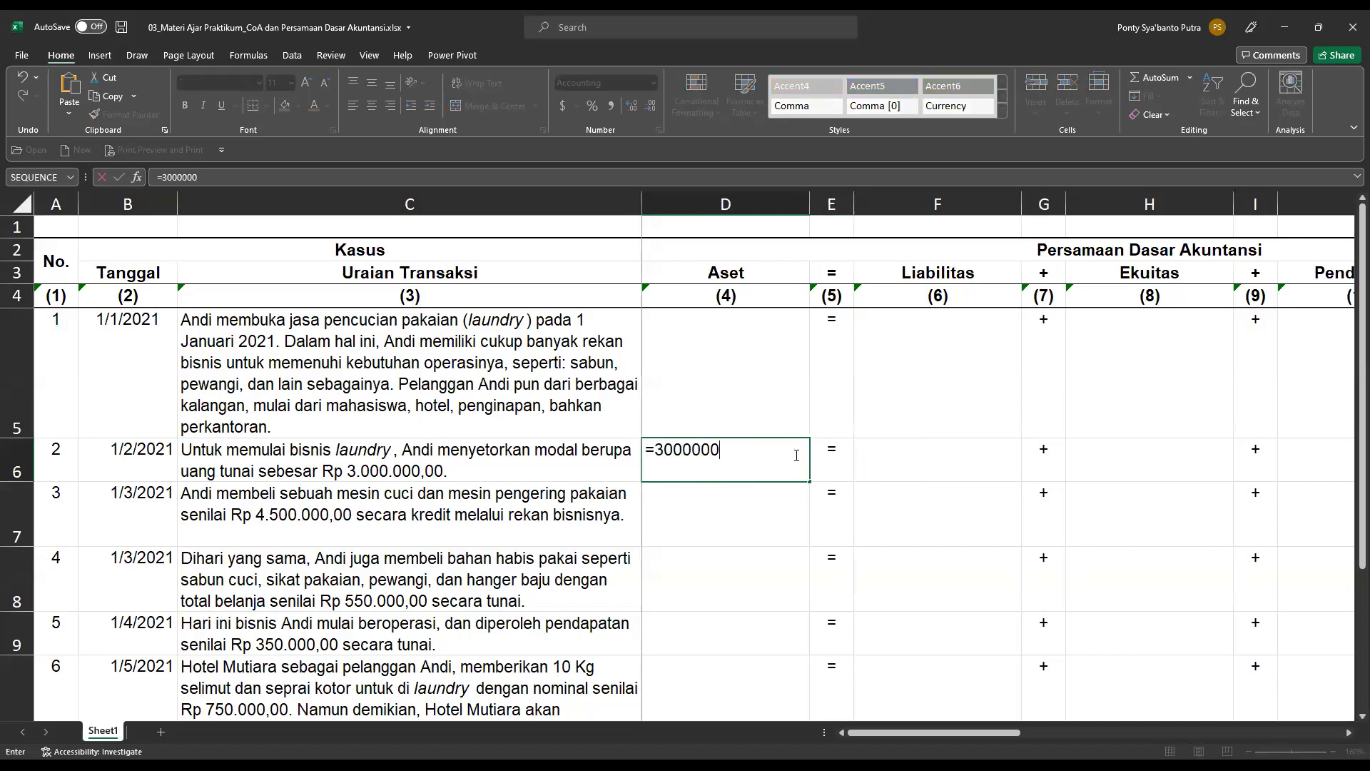
pyautogui.press('Return')
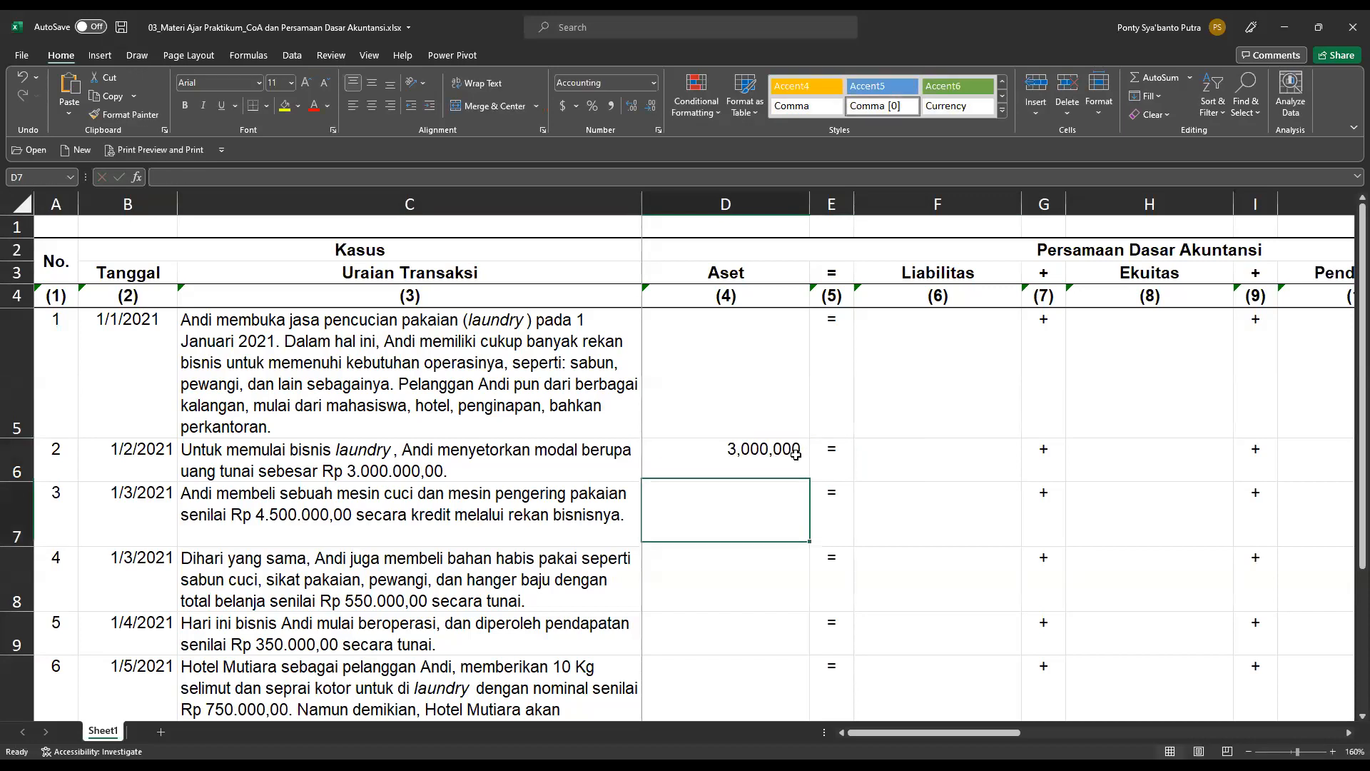
# Enter 3000000 under Ekuitas in cell H6 as the matching side of transaction 2.
pyautogui.click(797, 454)
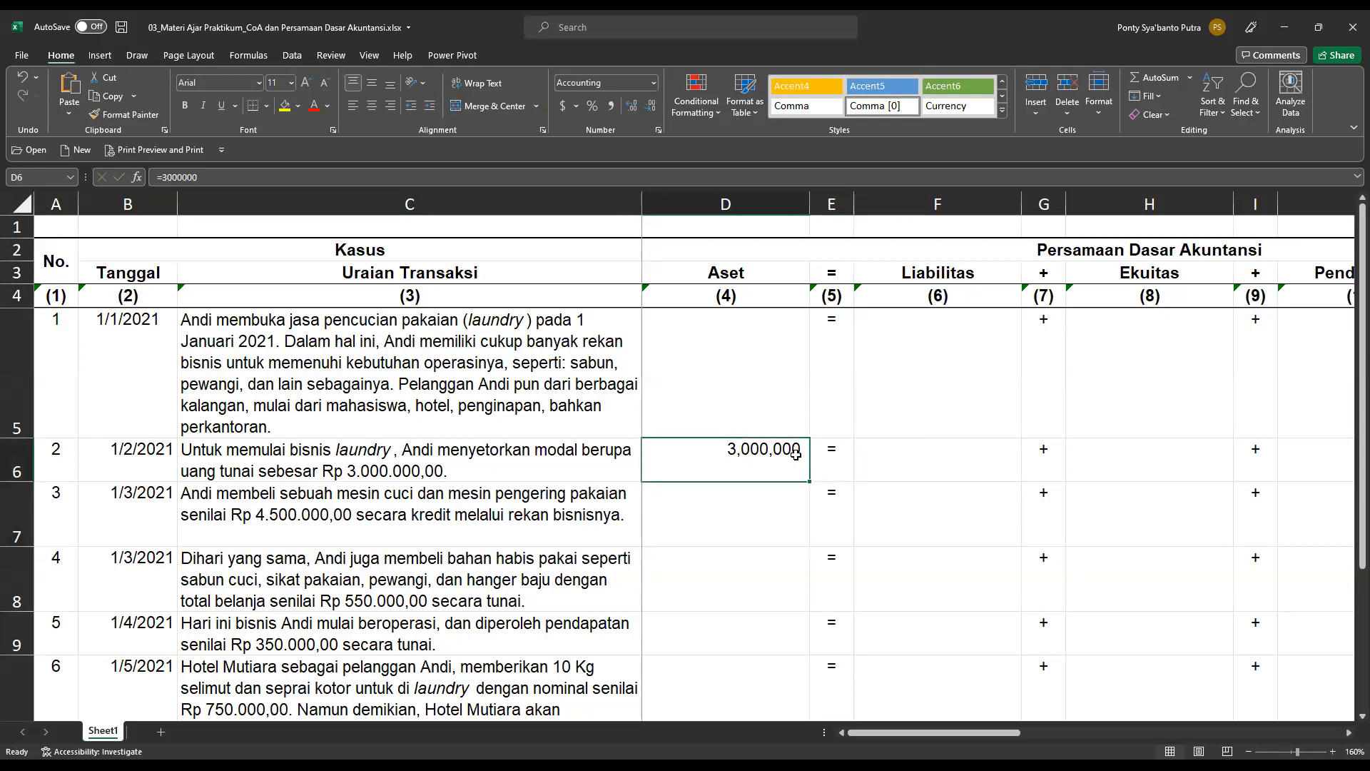
pyautogui.press('Right')
pyautogui.press('Right')
pyautogui.press('Right')
pyautogui.press('Right')
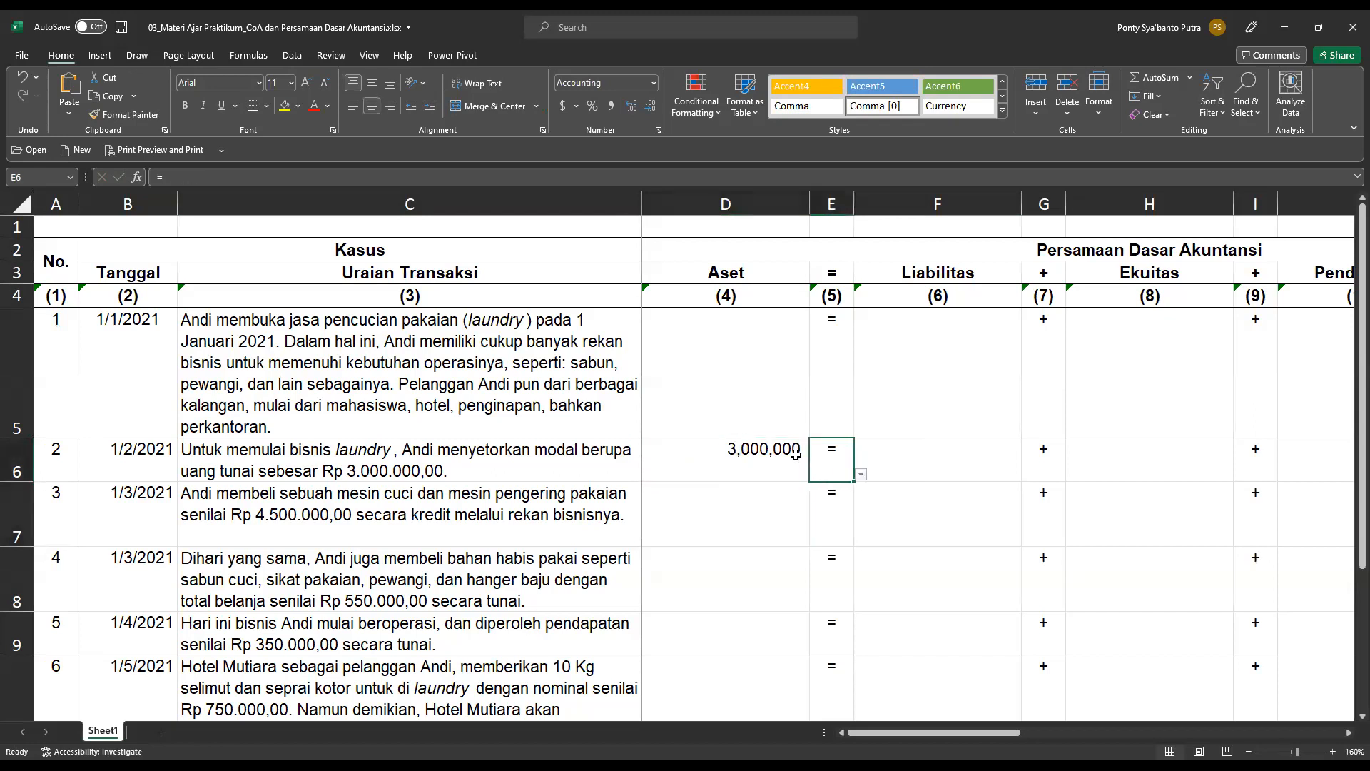
pyautogui.write('3000000')
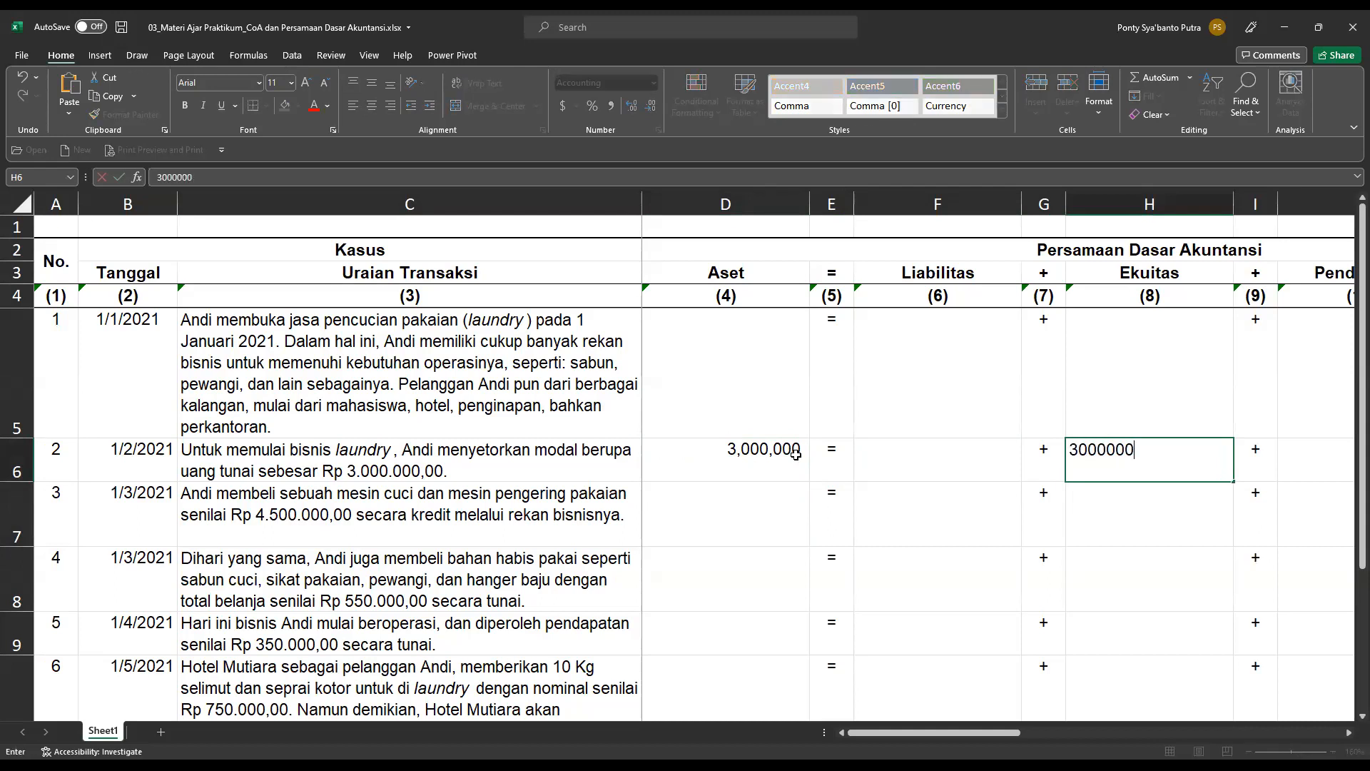
pyautogui.press('Return')
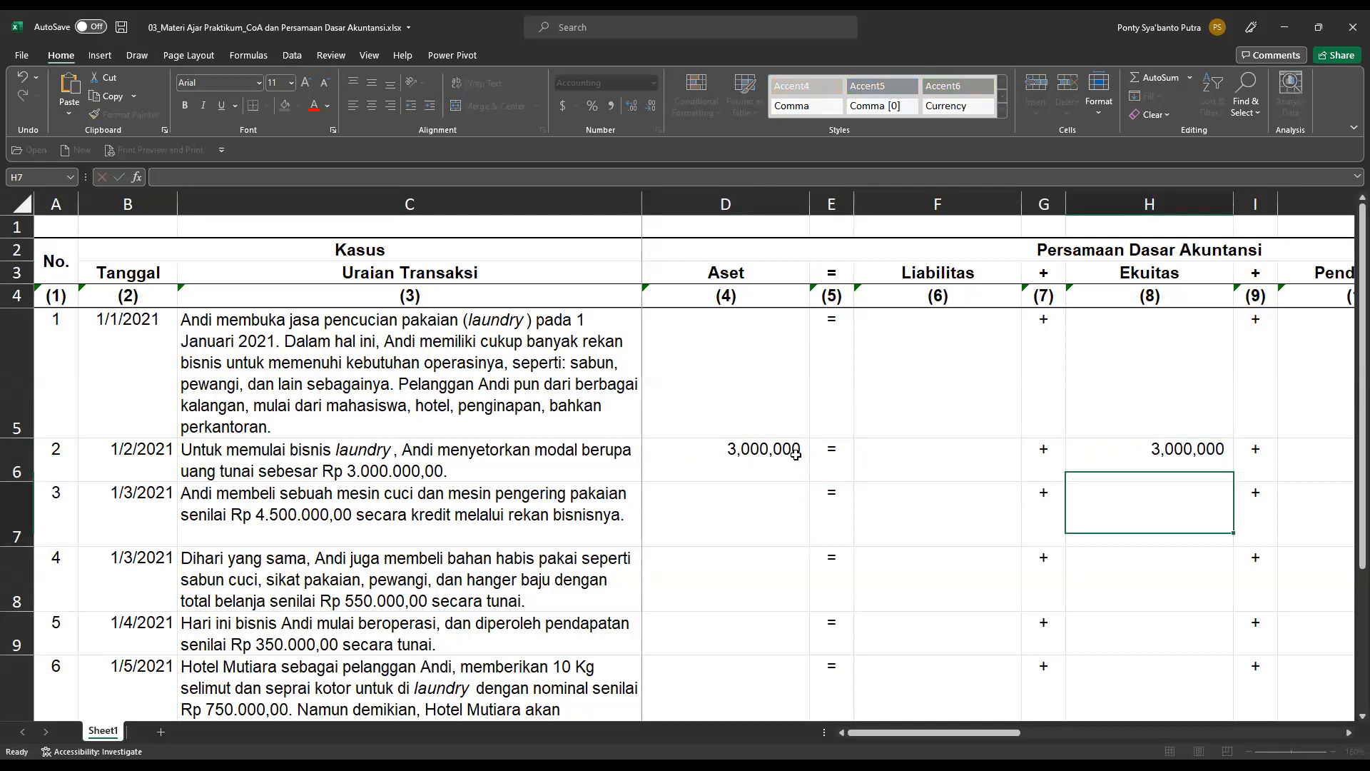
pyautogui.press('Up')
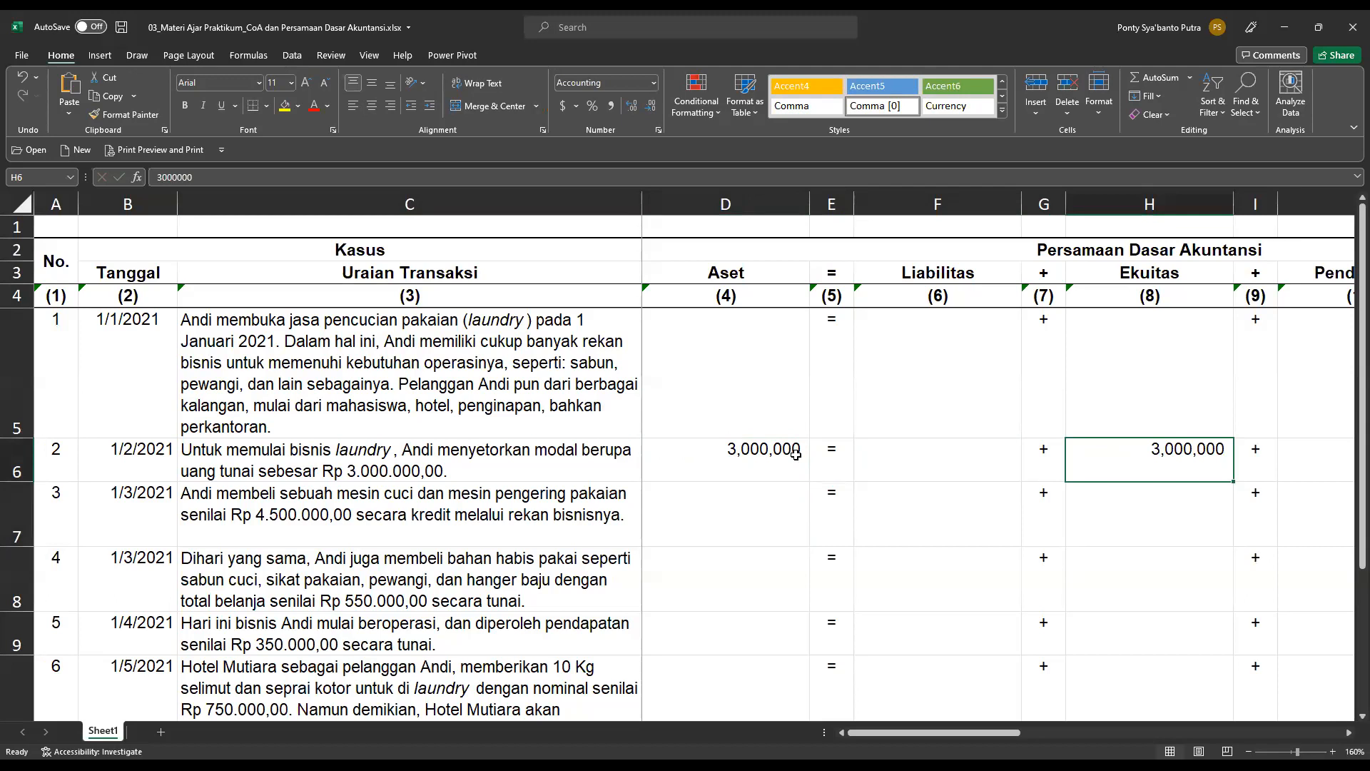
# Set the Aset account of transaction 2 to Kas di Tangan in cell N6 of the chart of account analysis.
pyautogui.press('Right')
pyautogui.press('Right')
pyautogui.press('Right')
pyautogui.press('Right')
pyautogui.press('Right')
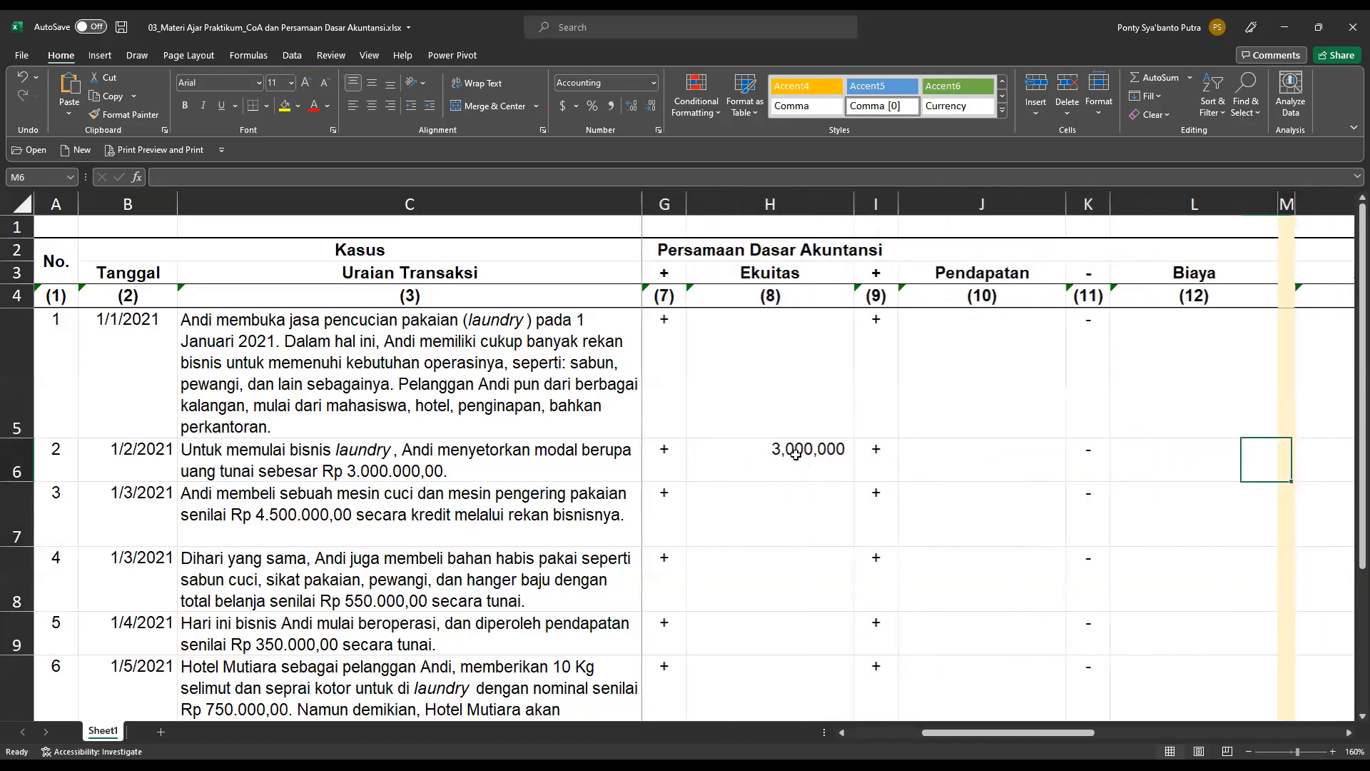
pyautogui.press('Right')
pyautogui.press('Right')
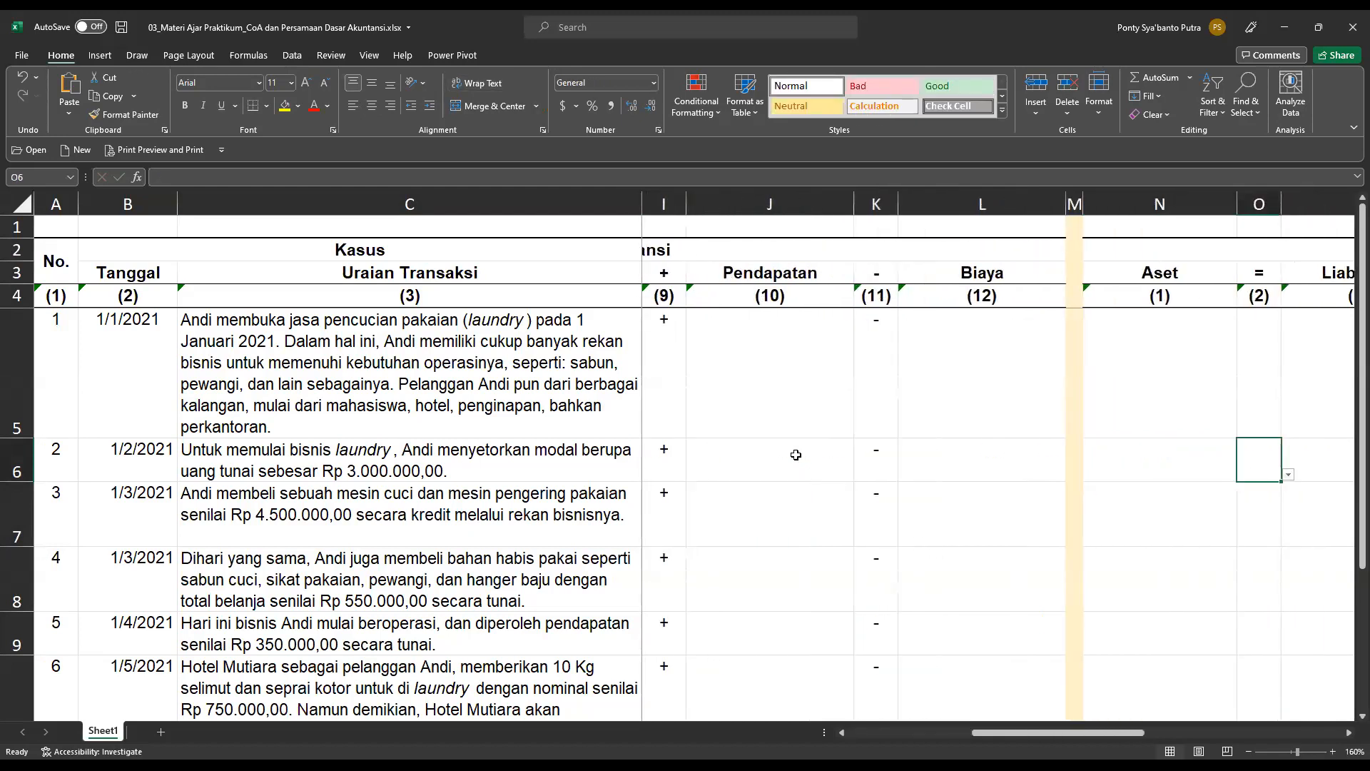
pyautogui.press('Right')
pyautogui.press('Left')
pyautogui.press('Left')
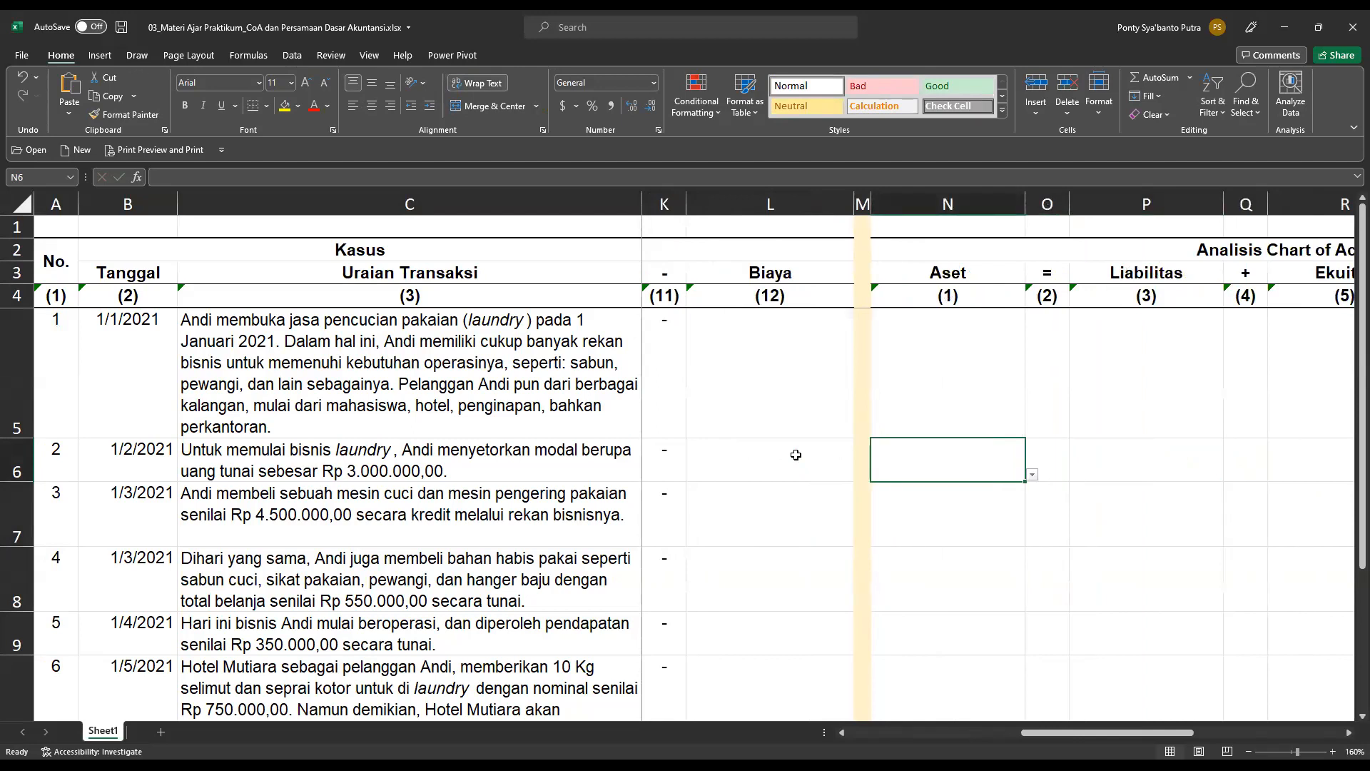
pyautogui.click(1032, 476)
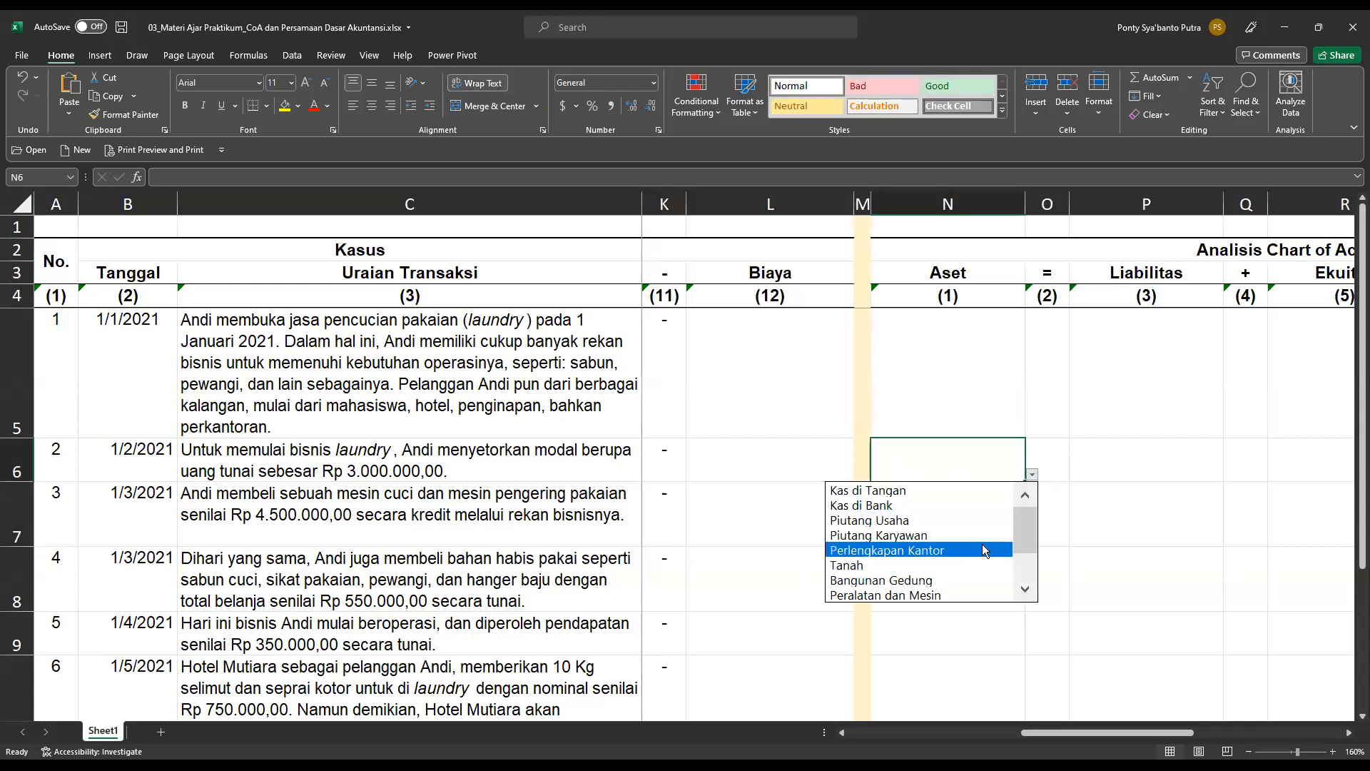
pyautogui.scroll(-1, 1009, 567)
pyautogui.click(1025, 562)
pyautogui.moveTo(1026, 561); pyautogui.dragTo(1033, 513)
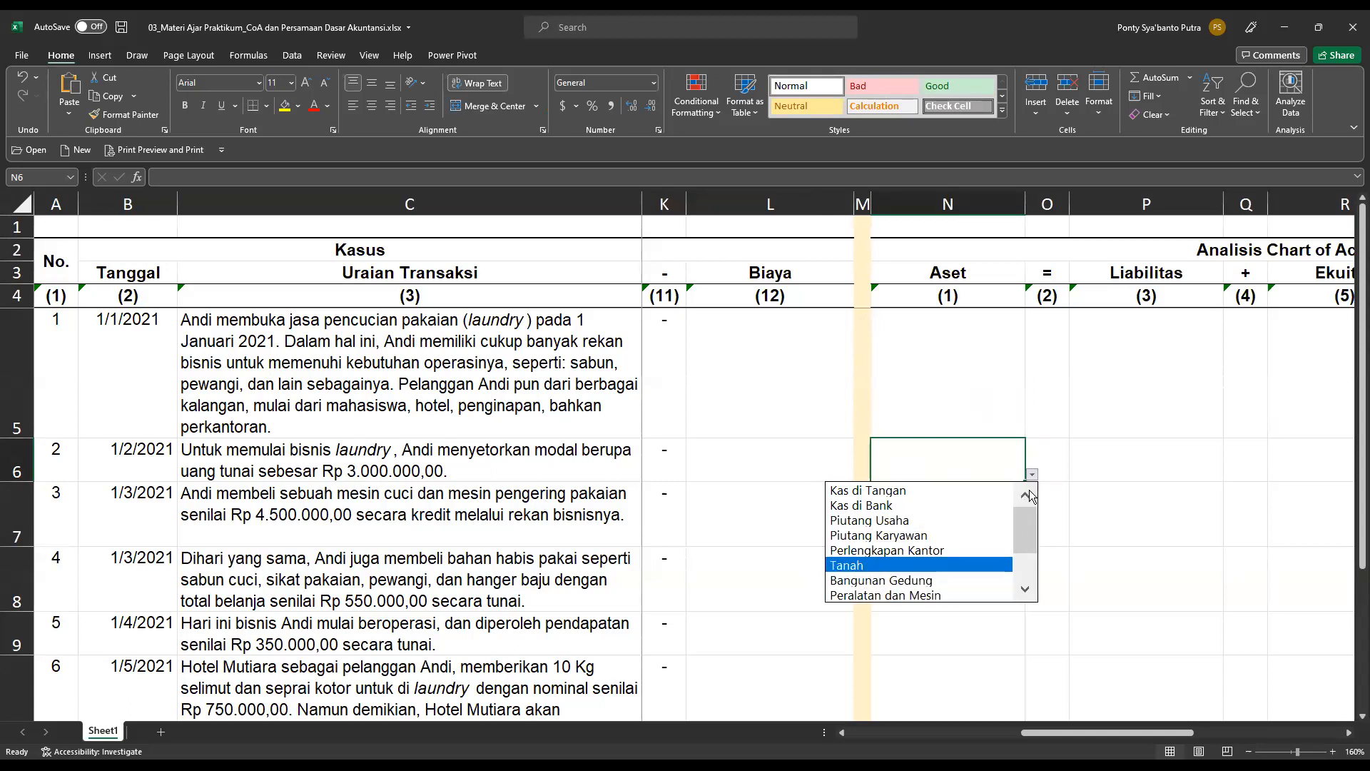
pyautogui.click(889, 491)
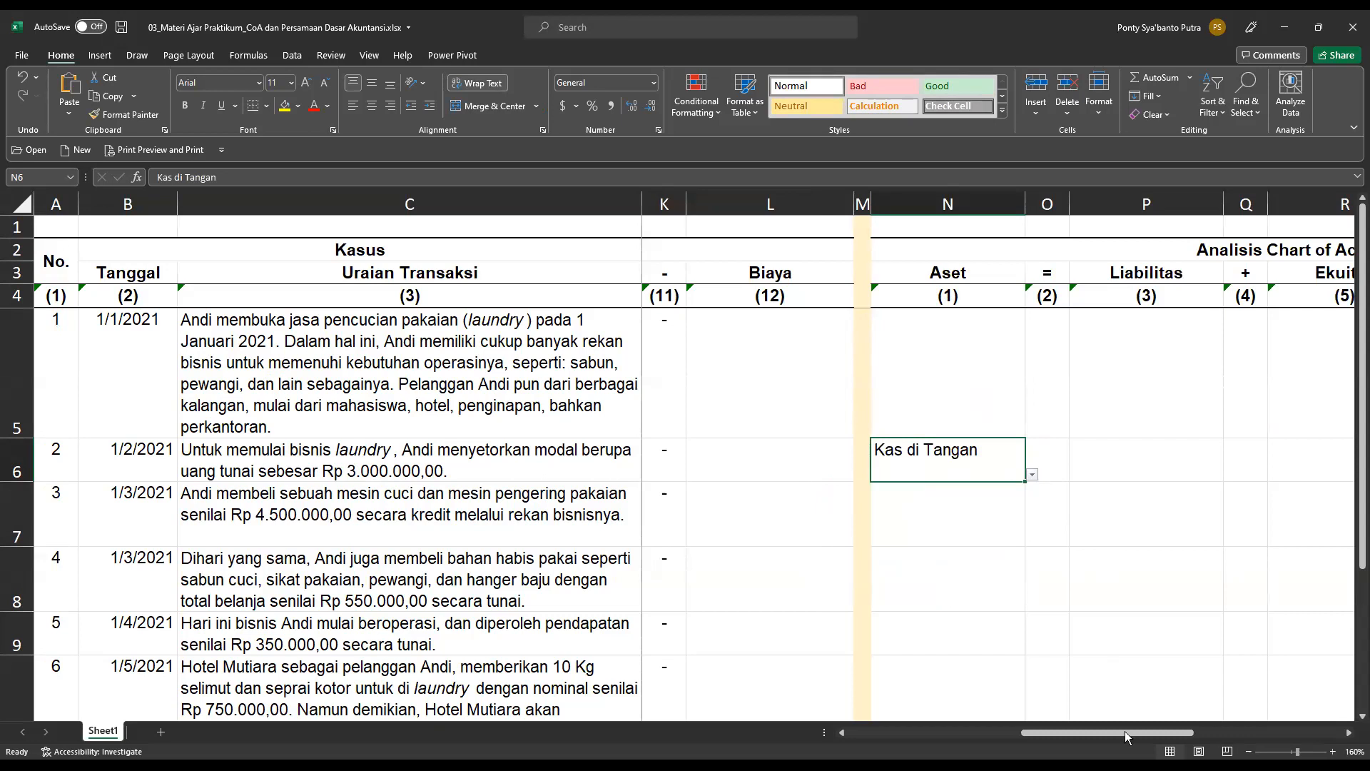
# Set the Ekuitas account of transaction 2 to Setoran Modal in cell R6.
pyautogui.moveTo(1127, 731); pyautogui.dragTo(1206, 723)
pyautogui.click(1179, 449)
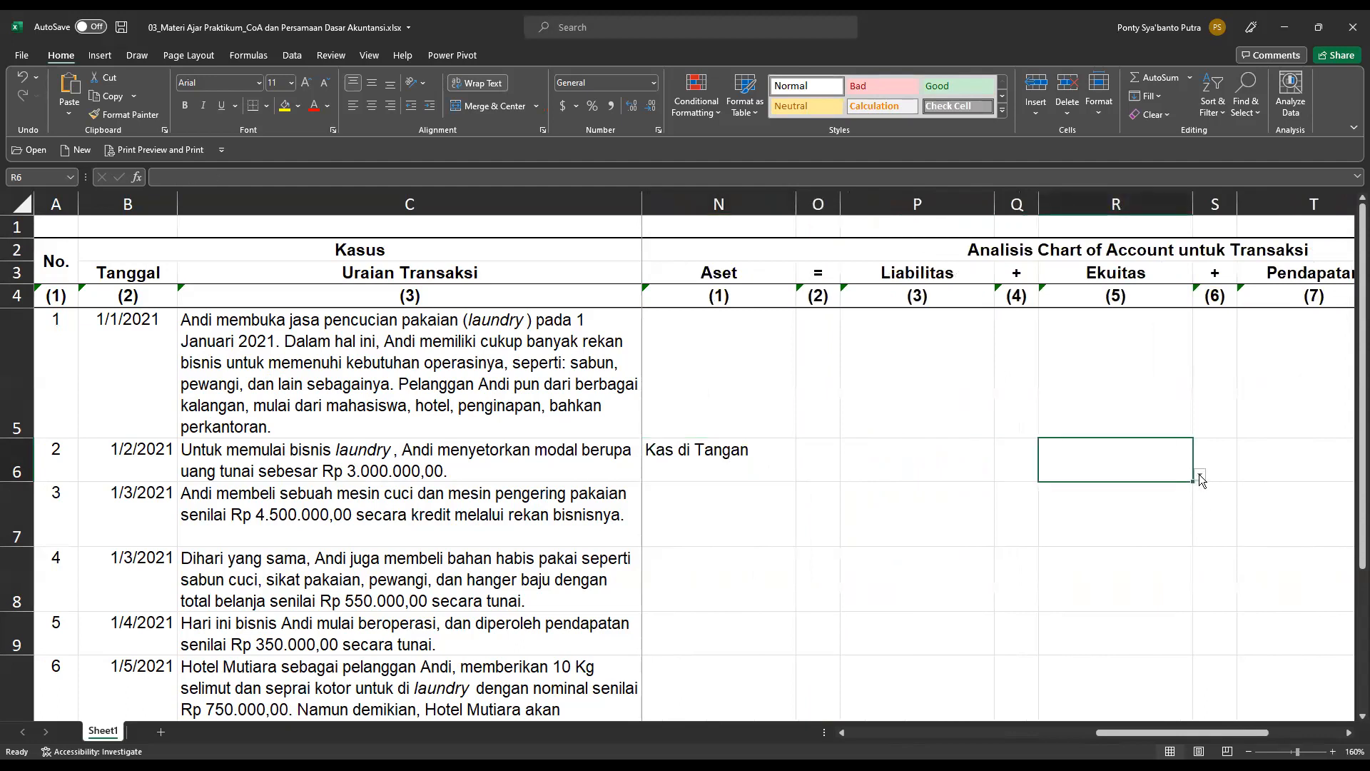
pyautogui.click(1200, 476)
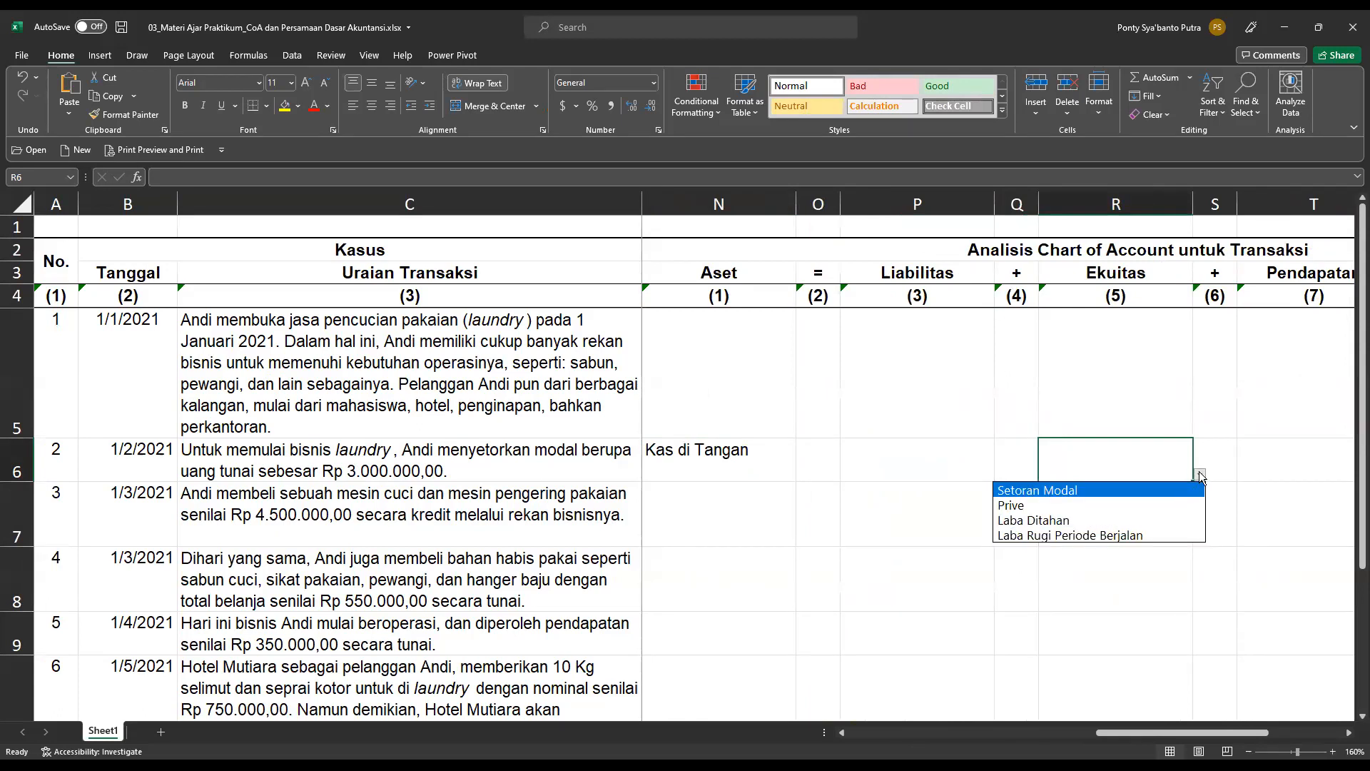
pyautogui.click(1065, 491)
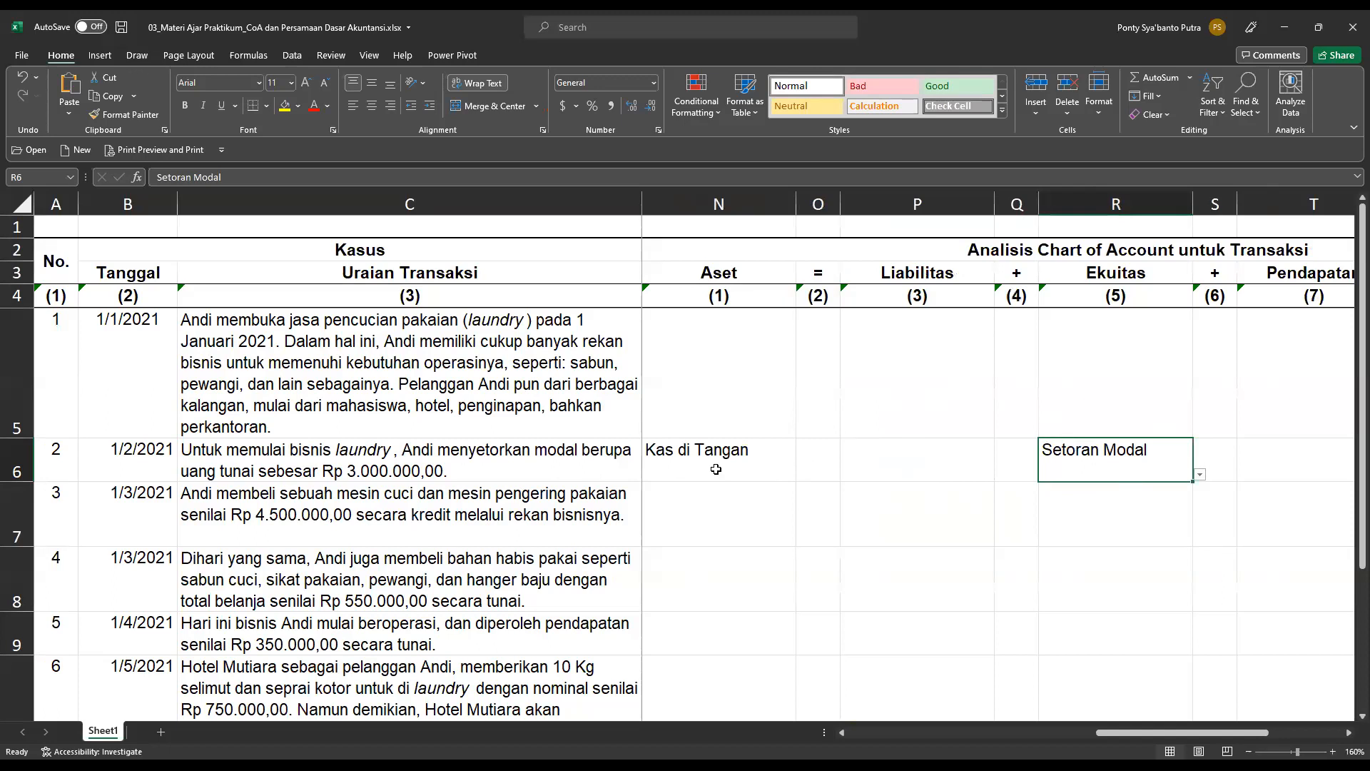
# Mark Kas di Tangan as db in cell O6 and Setoran Modal as cr in cell S6.
pyautogui.click(785, 461)
pyautogui.click(821, 467)
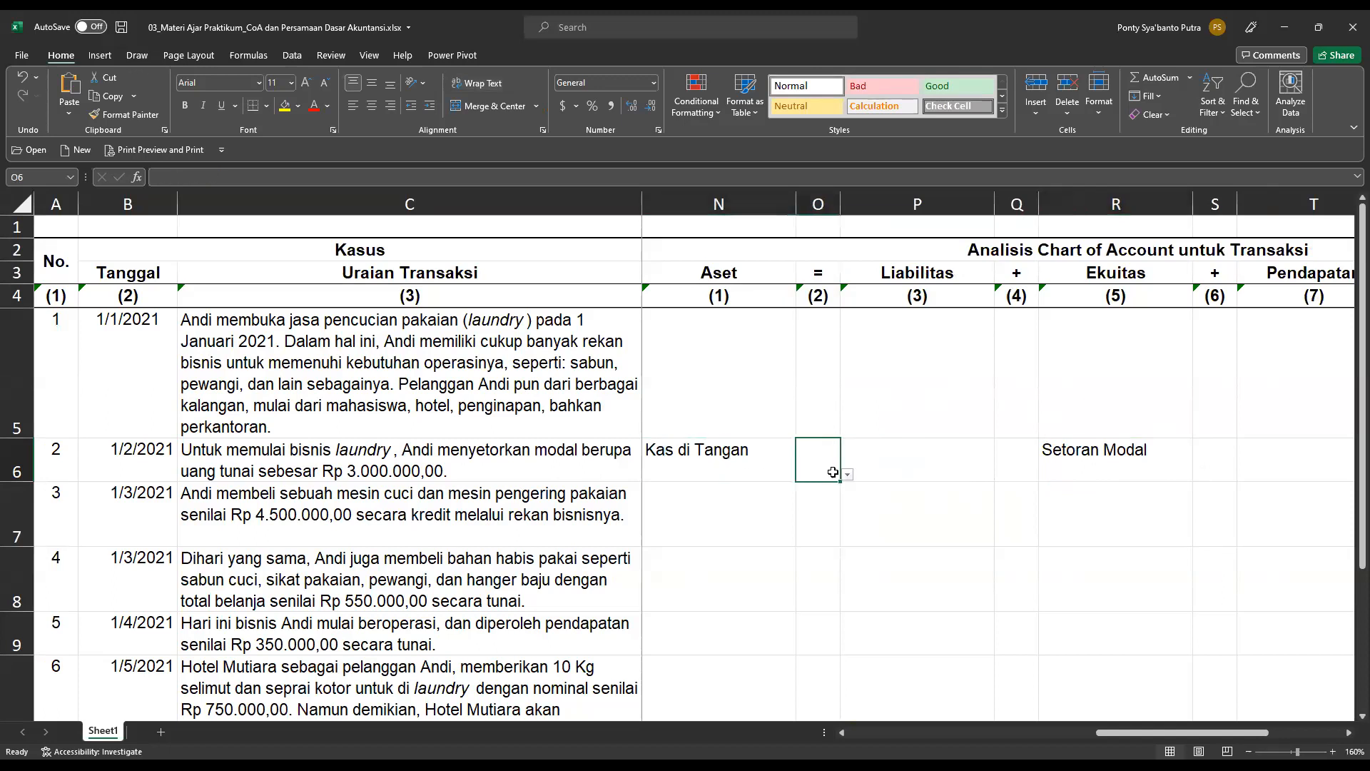
pyautogui.click(848, 476)
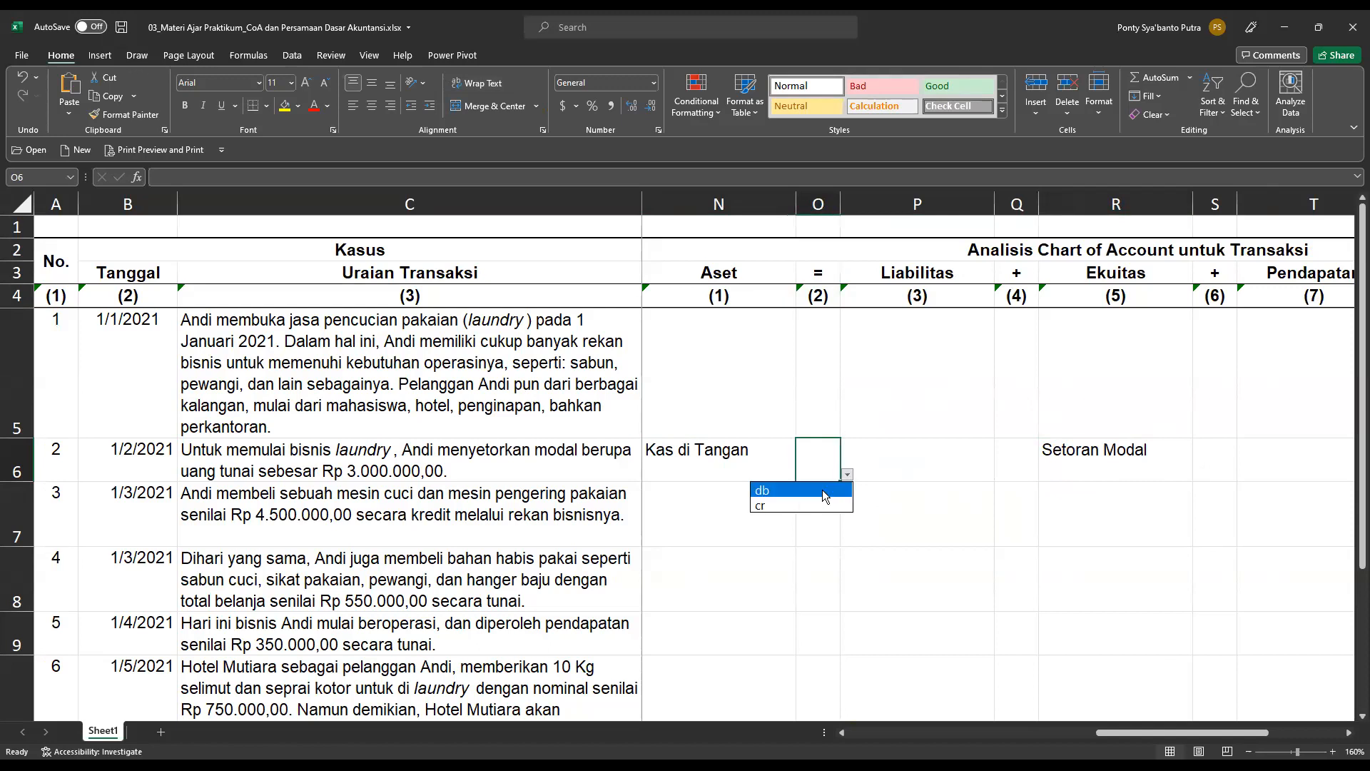
pyautogui.click(825, 496)
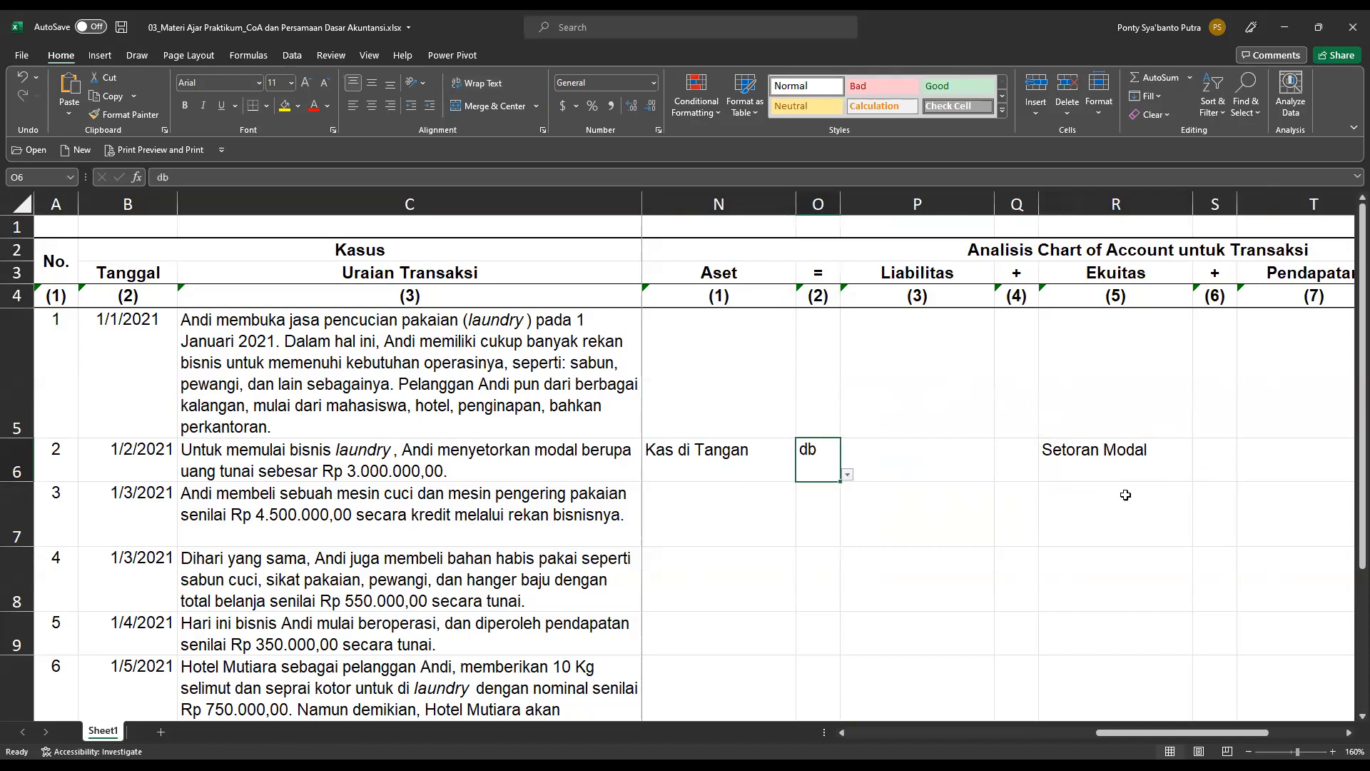
pyautogui.click(1218, 457)
pyautogui.click(1244, 475)
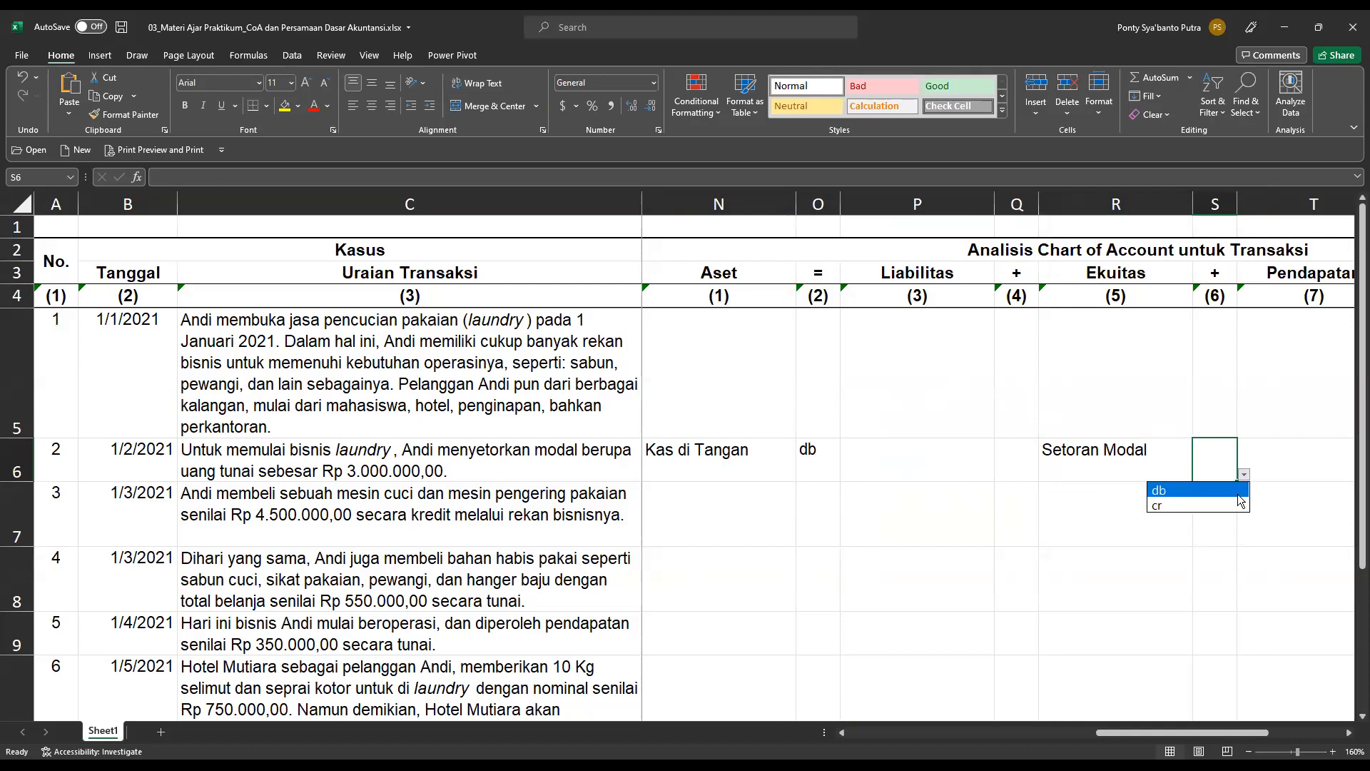
pyautogui.click(1212, 504)
pyautogui.click(811, 469)
pyautogui.click(1201, 456)
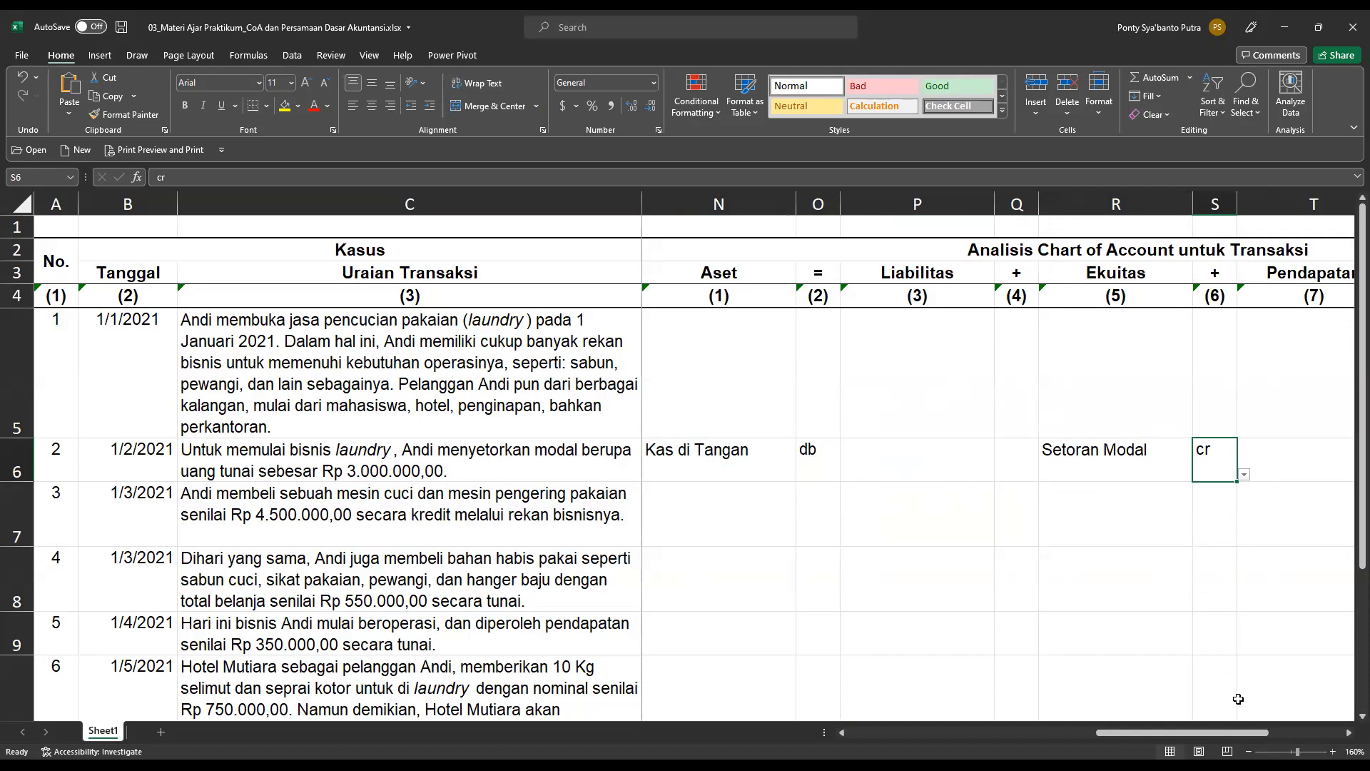
# Return to the Kasus section, read transaction 3, and record its machine purchase under Aset as =4500000 in cell D7.
pyautogui.moveTo(1237, 731); pyautogui.dragTo(870, 726)
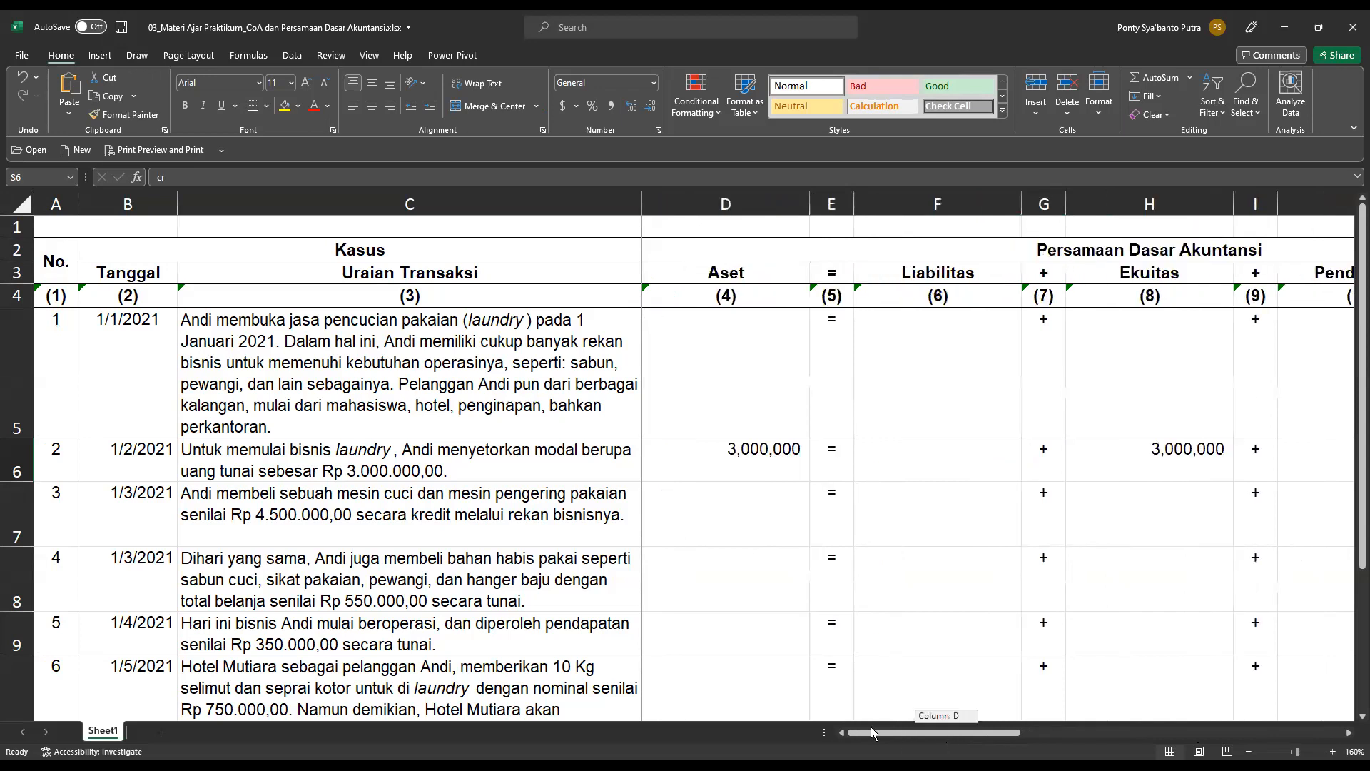
pyautogui.click(498, 525)
pyautogui.moveTo(44, 503); pyautogui.dragTo(518, 512)
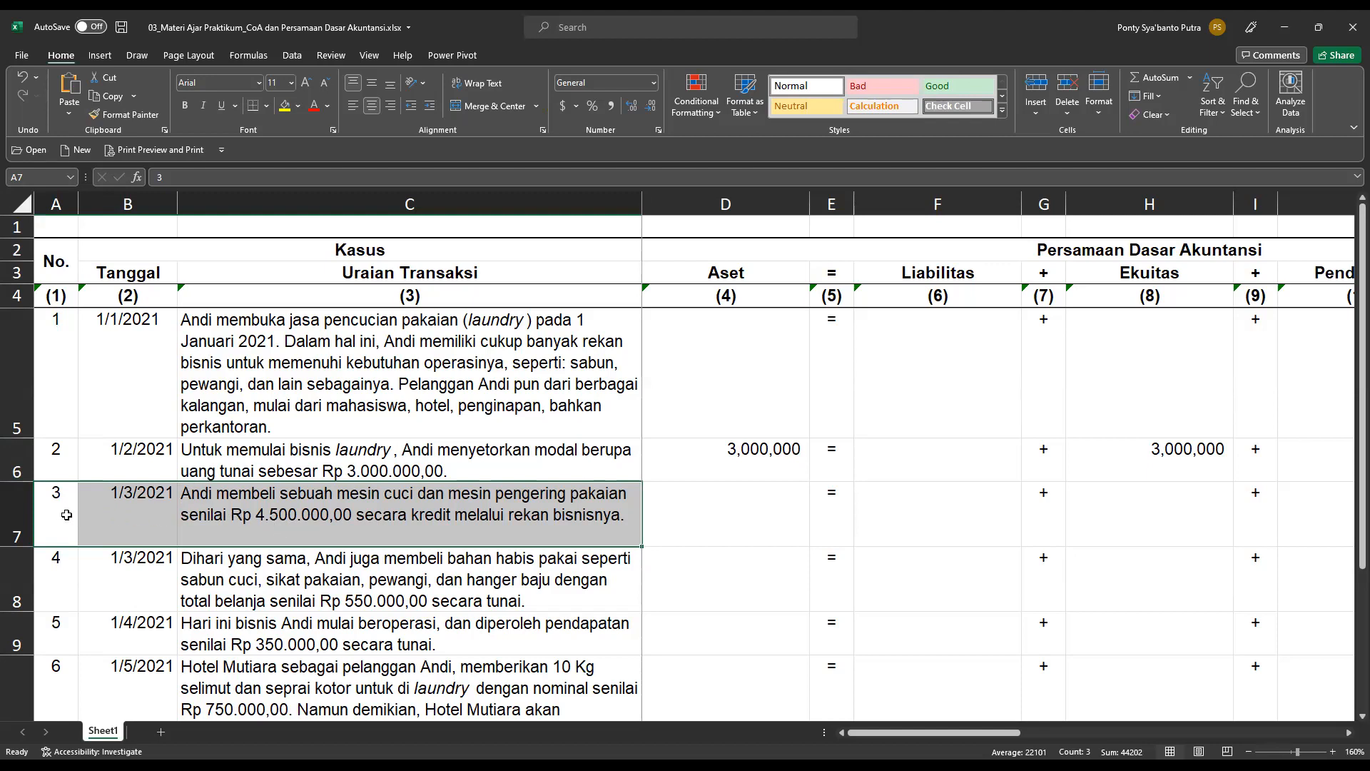
pyautogui.click(330, 517)
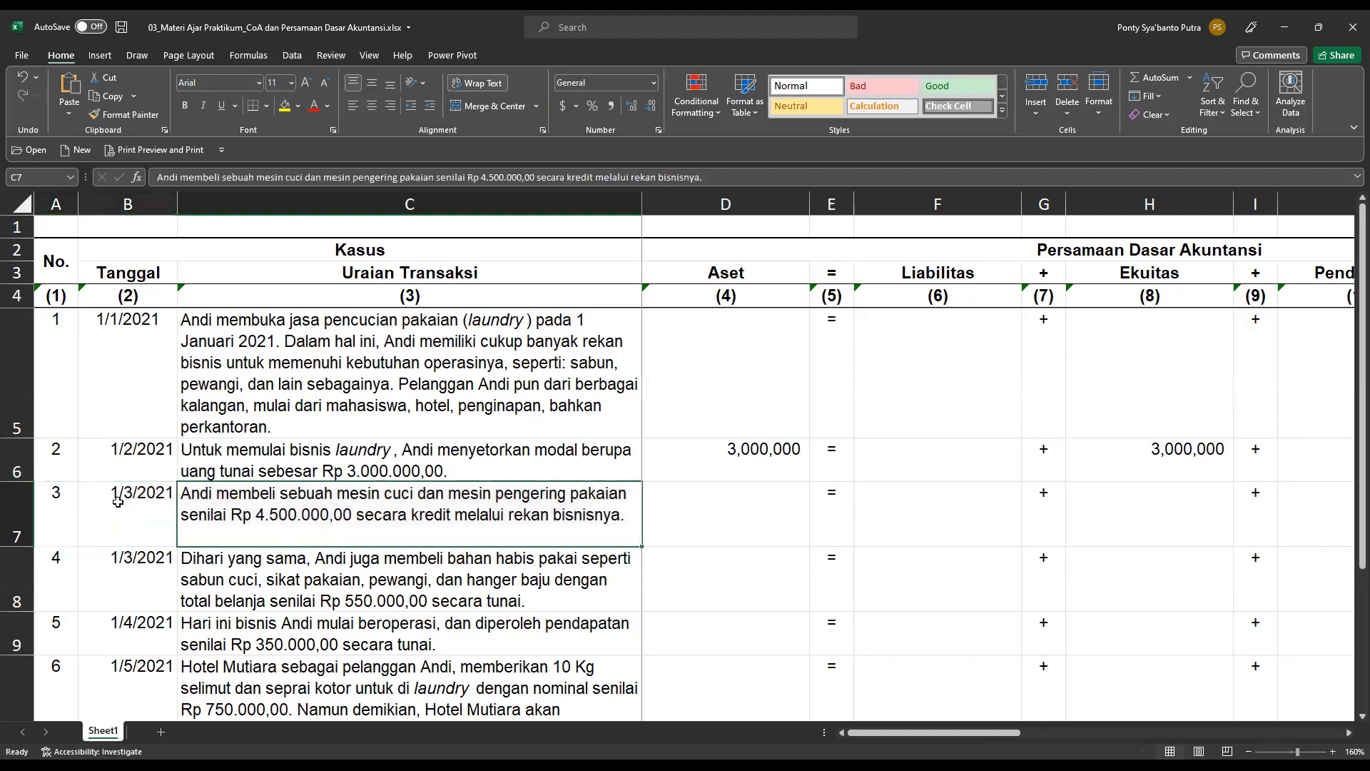
pyautogui.moveTo(56, 502); pyautogui.dragTo(379, 504)
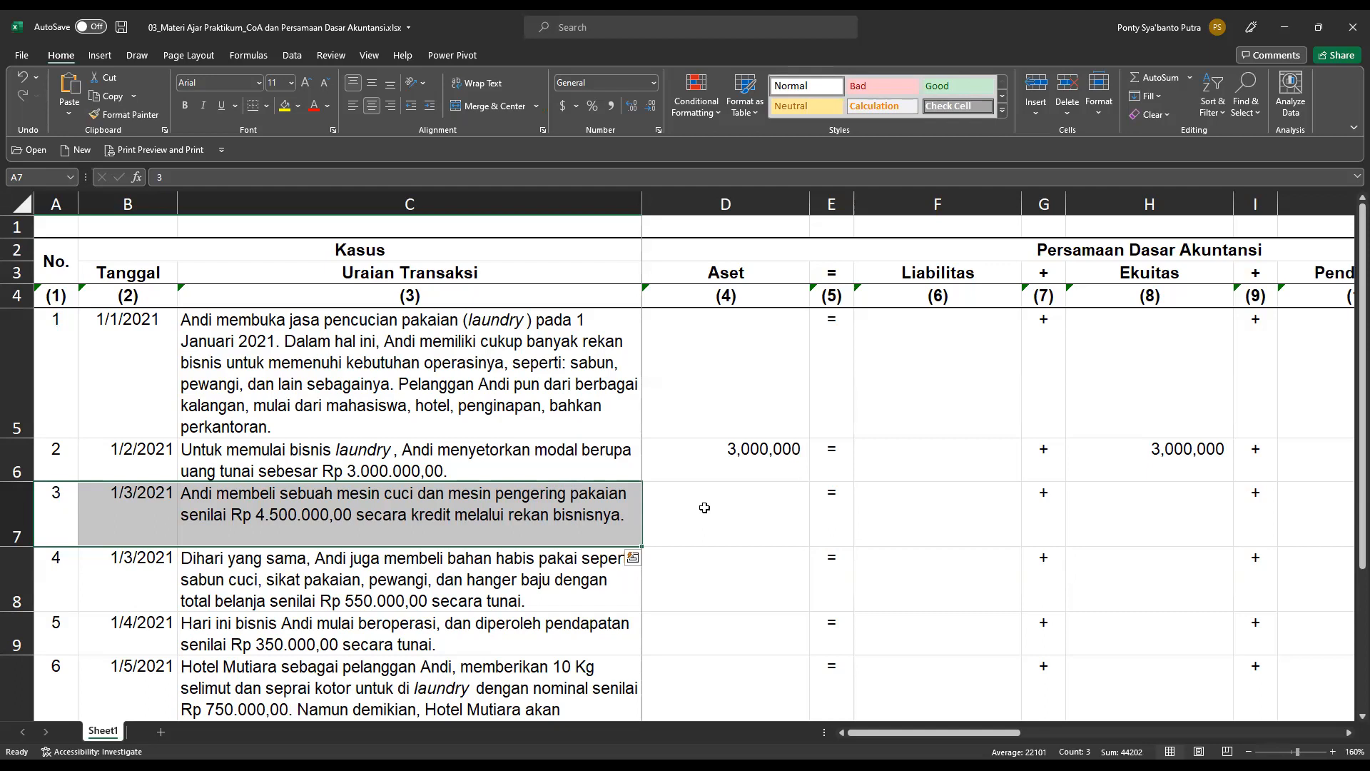
pyautogui.press('Right')
pyautogui.click(705, 508)
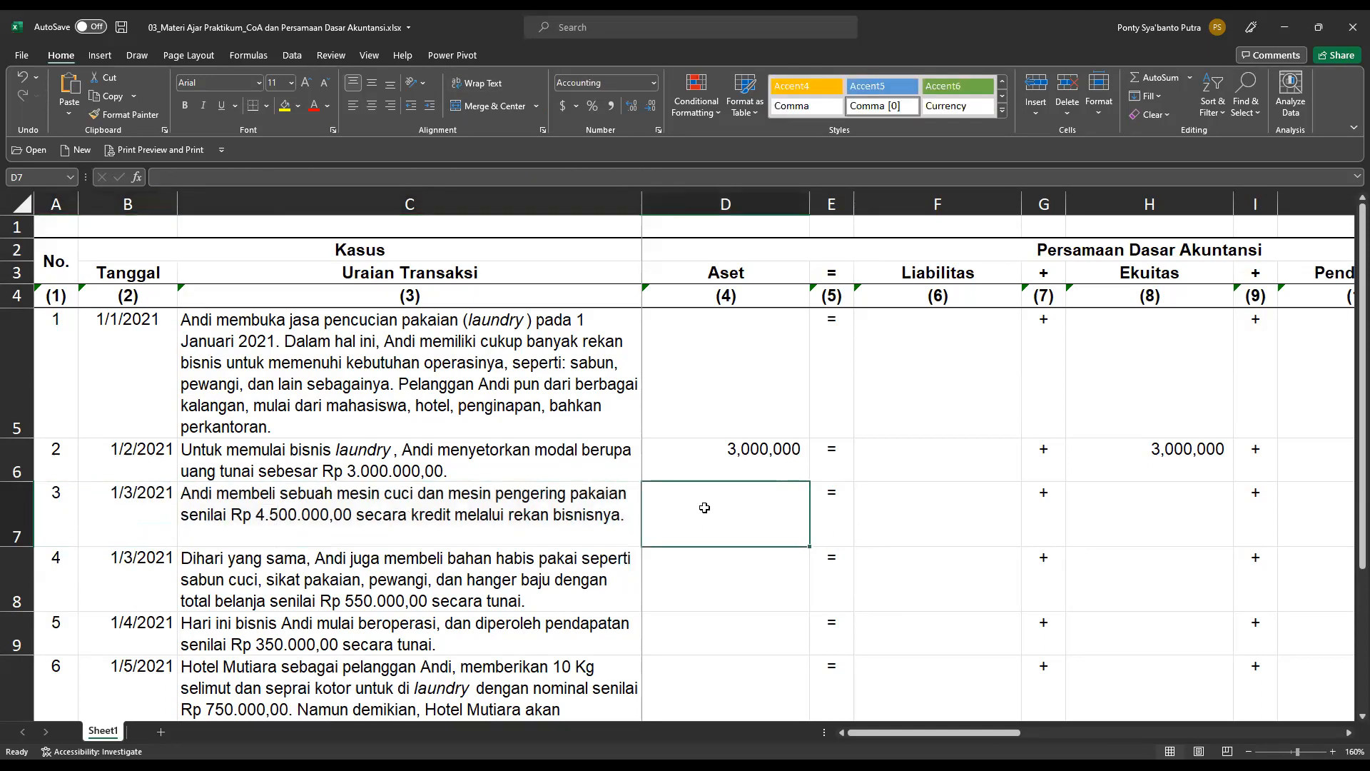
pyautogui.write('=4500000')
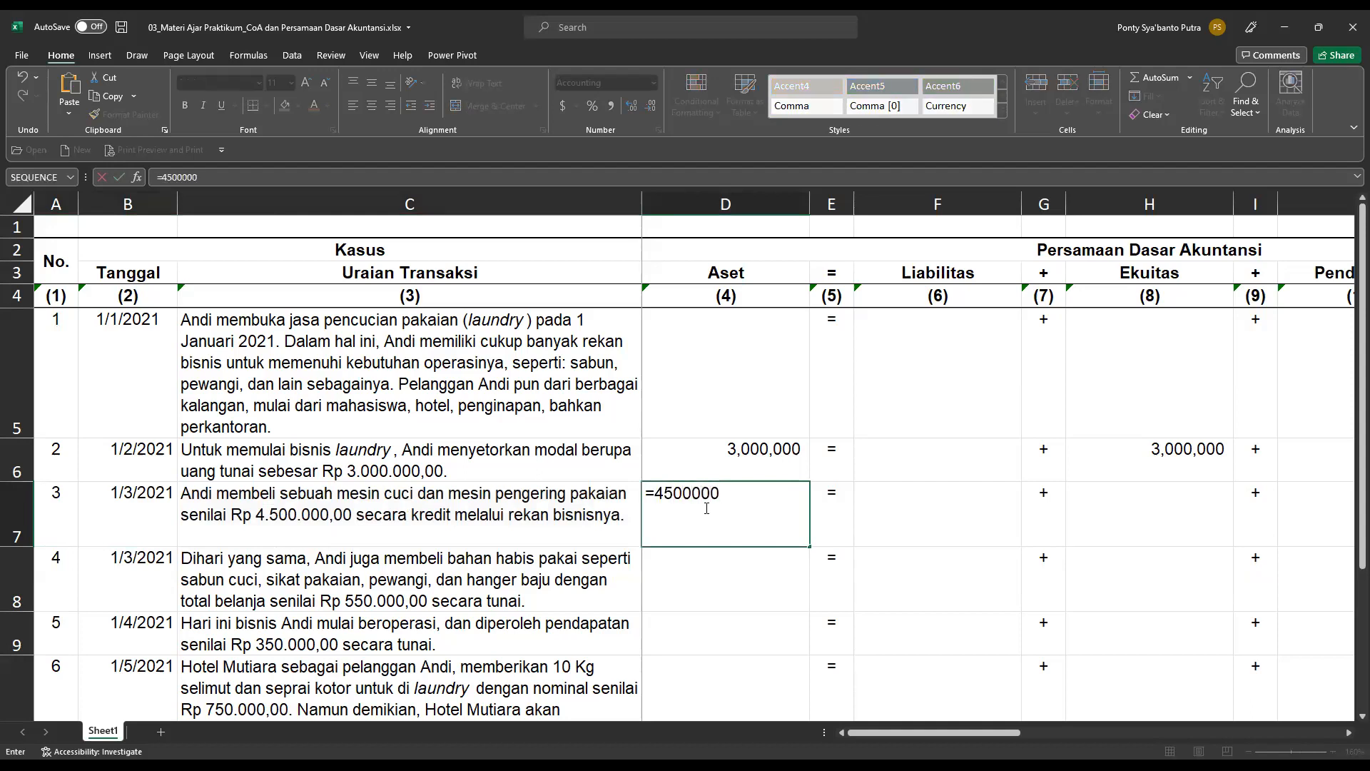
pyautogui.press('Tab')
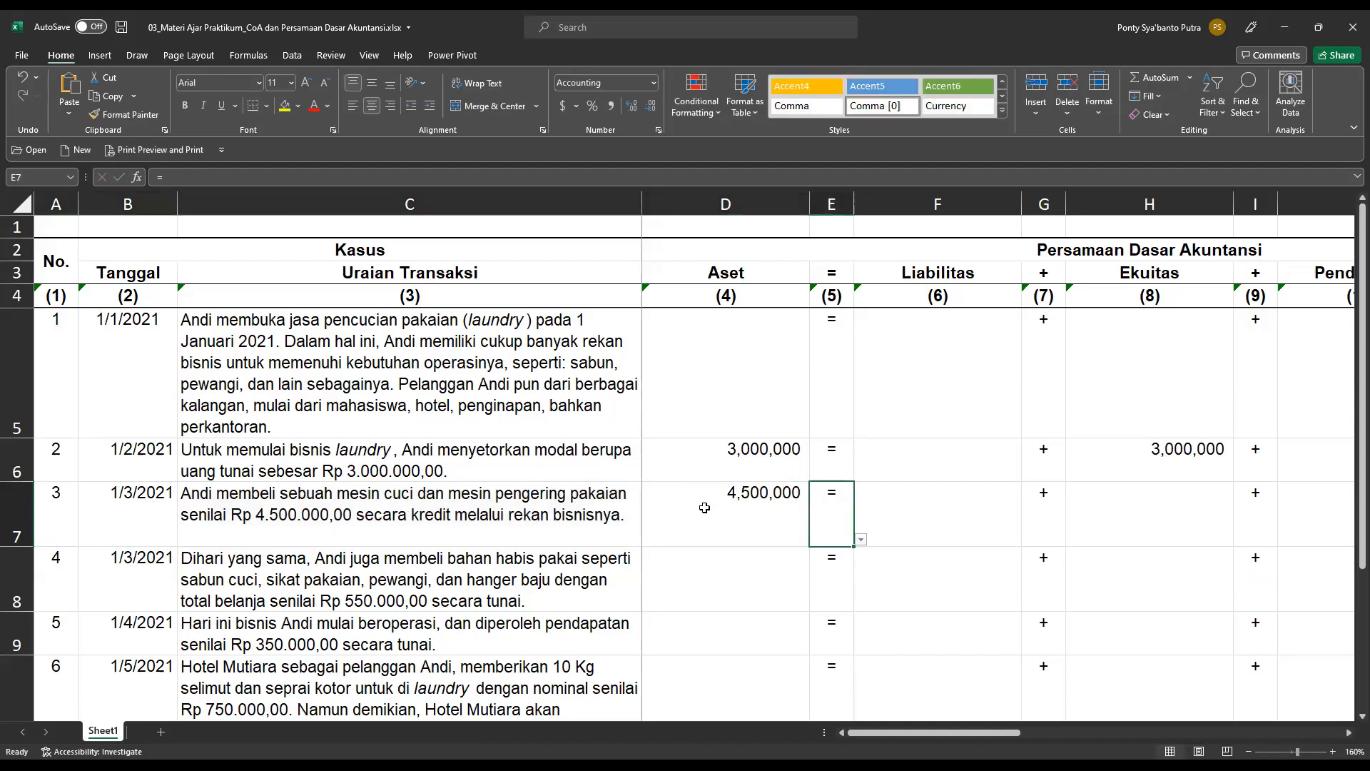
# Record the credit side of transaction 3 under Liabilitas by entering =4500000 in cell F7.
pyautogui.press('Right')
pyautogui.press('Right')
pyautogui.press('Right')
pyautogui.press('Left')
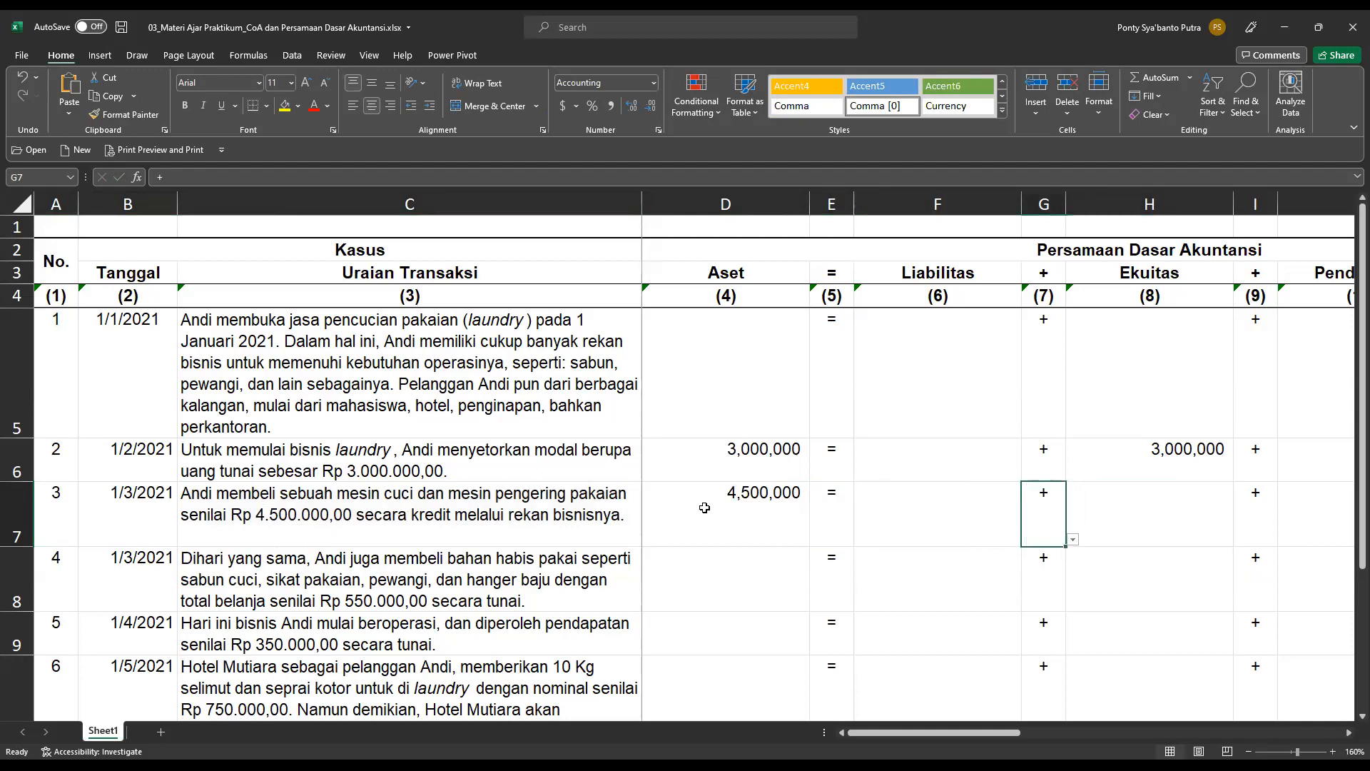
pyautogui.press('Left')
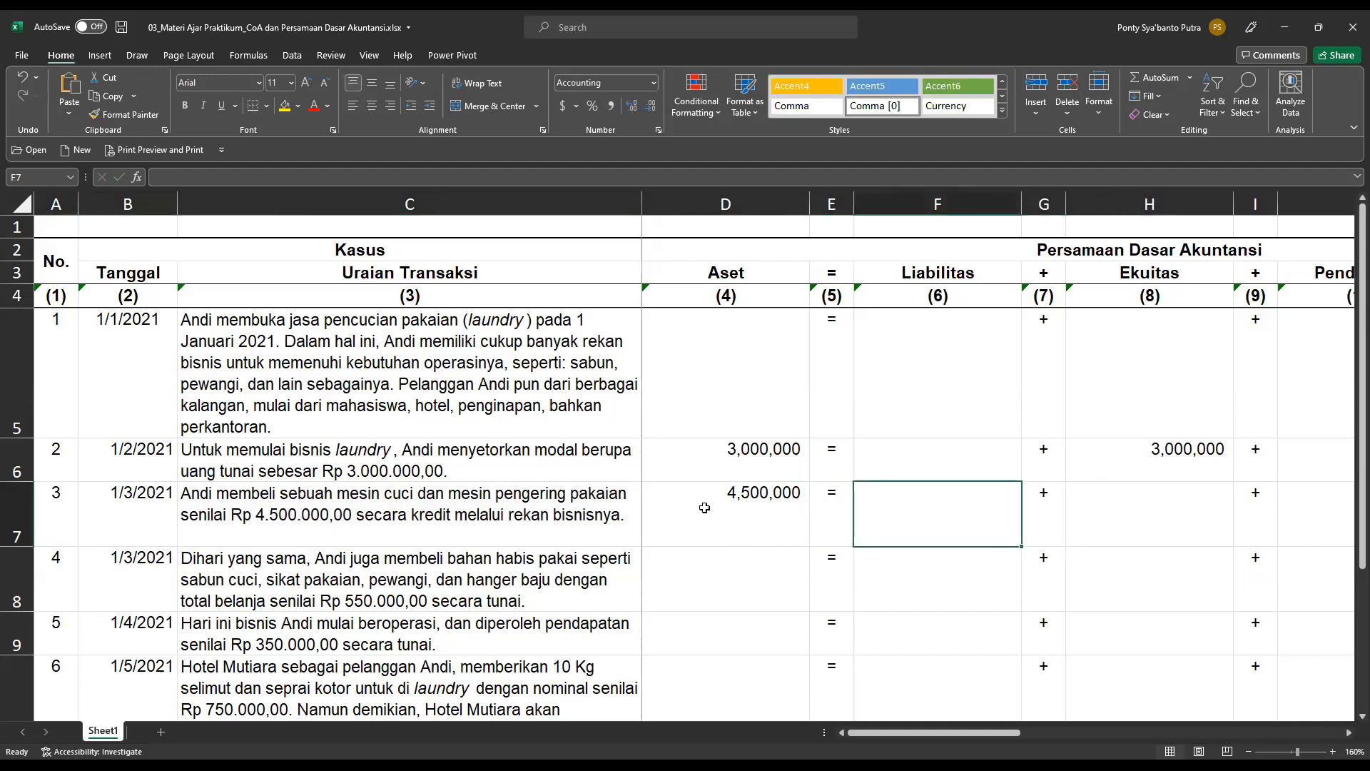
pyautogui.write('=4500000')
pyautogui.press('Return')
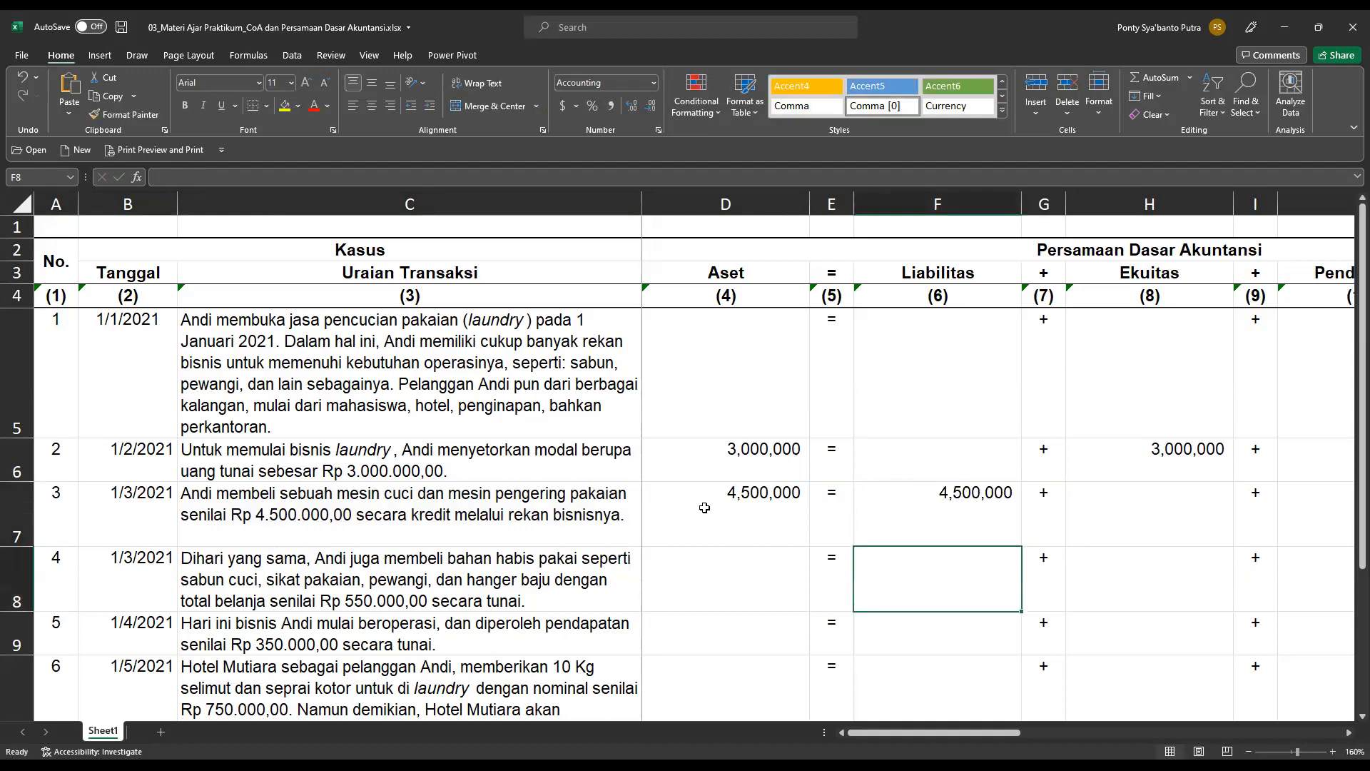
# Below the Aset total, enter the check formula =F22+H22+J22-L22 in cell D23.
pyautogui.scroll(-2, 973, 568)
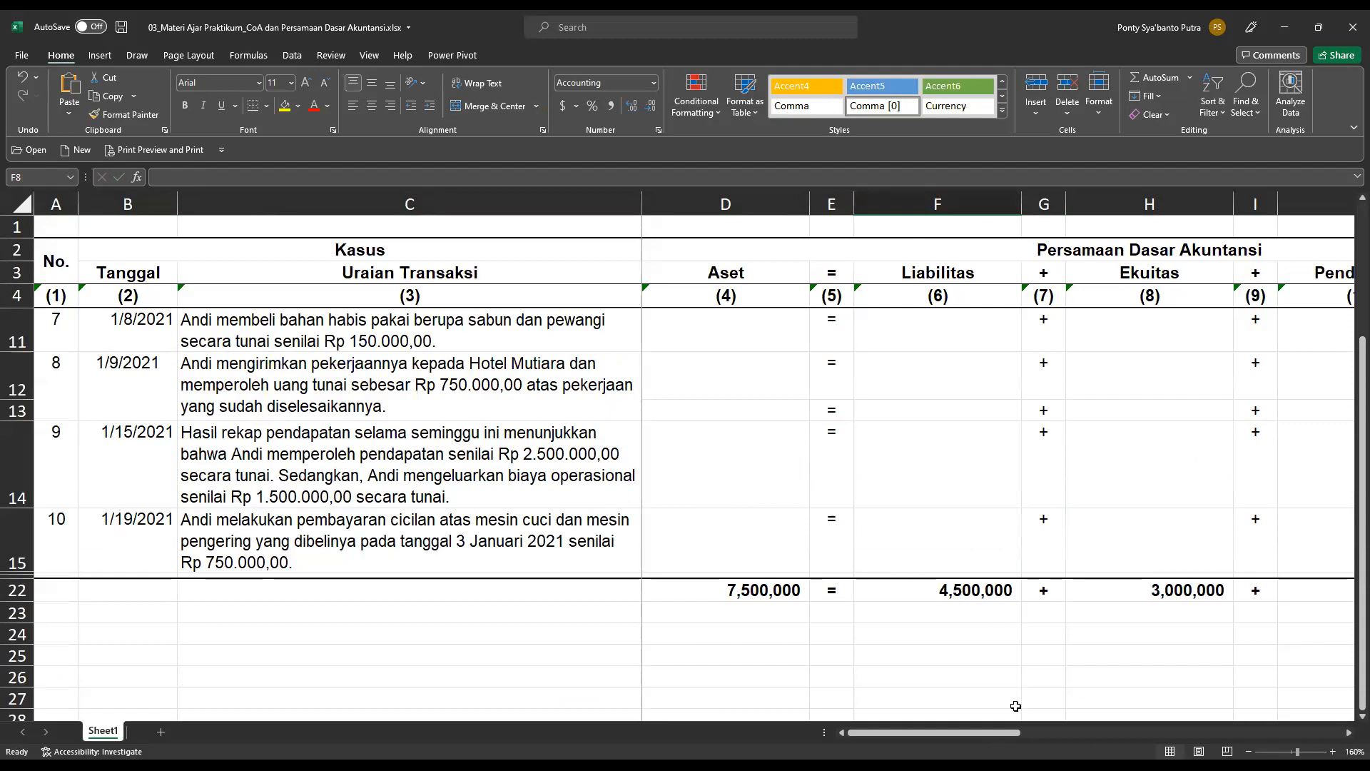
pyautogui.keyDown('ctrl'); pyautogui.scroll(-1, 1016, 706); pyautogui.keyUp('ctrl')
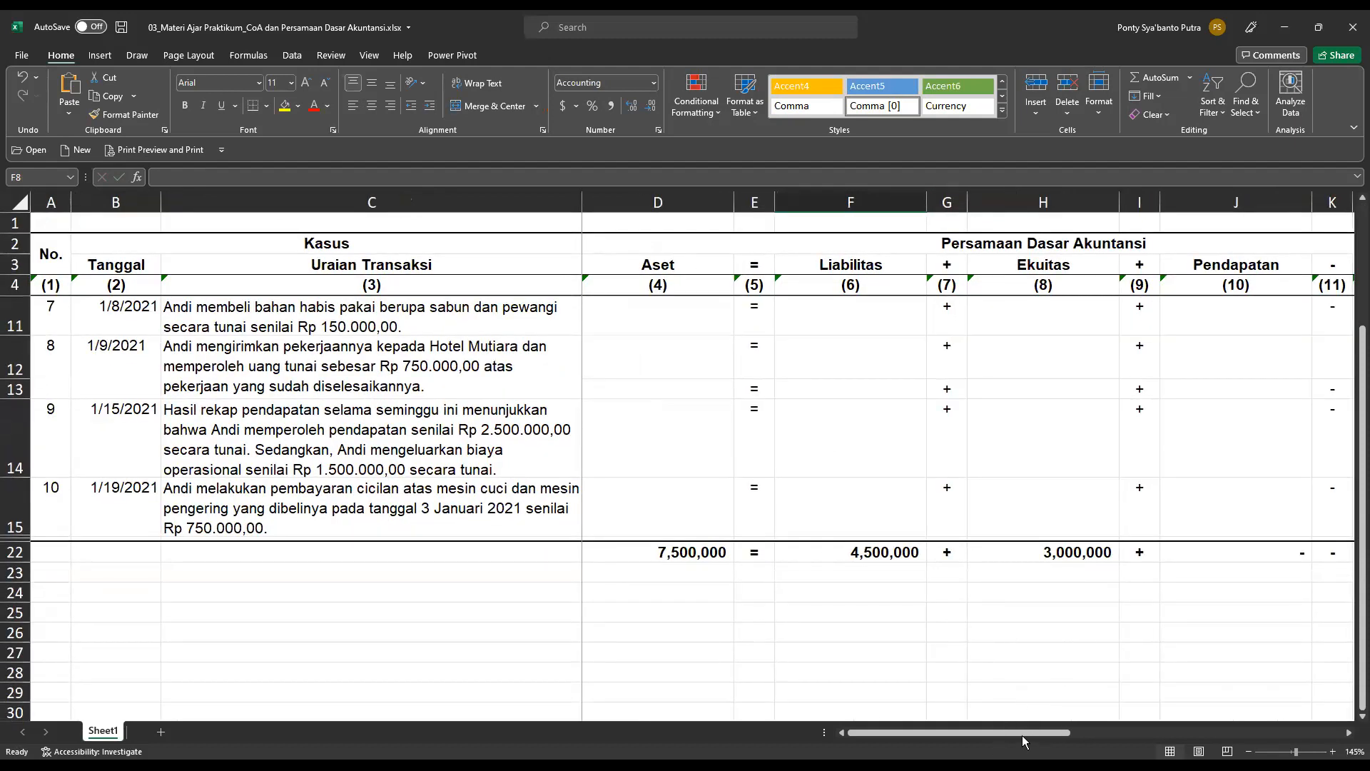
pyautogui.click(678, 575)
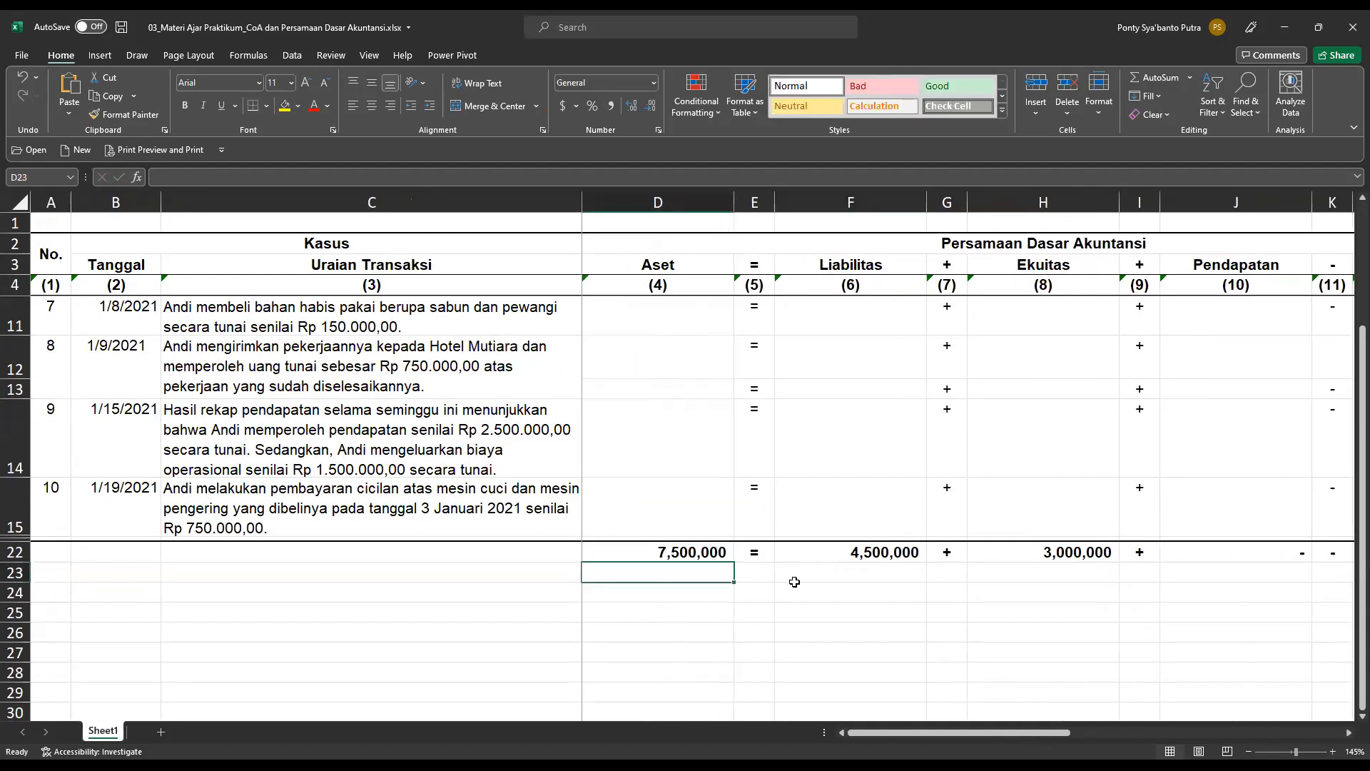
pyautogui.write('=')
pyautogui.press('Right')
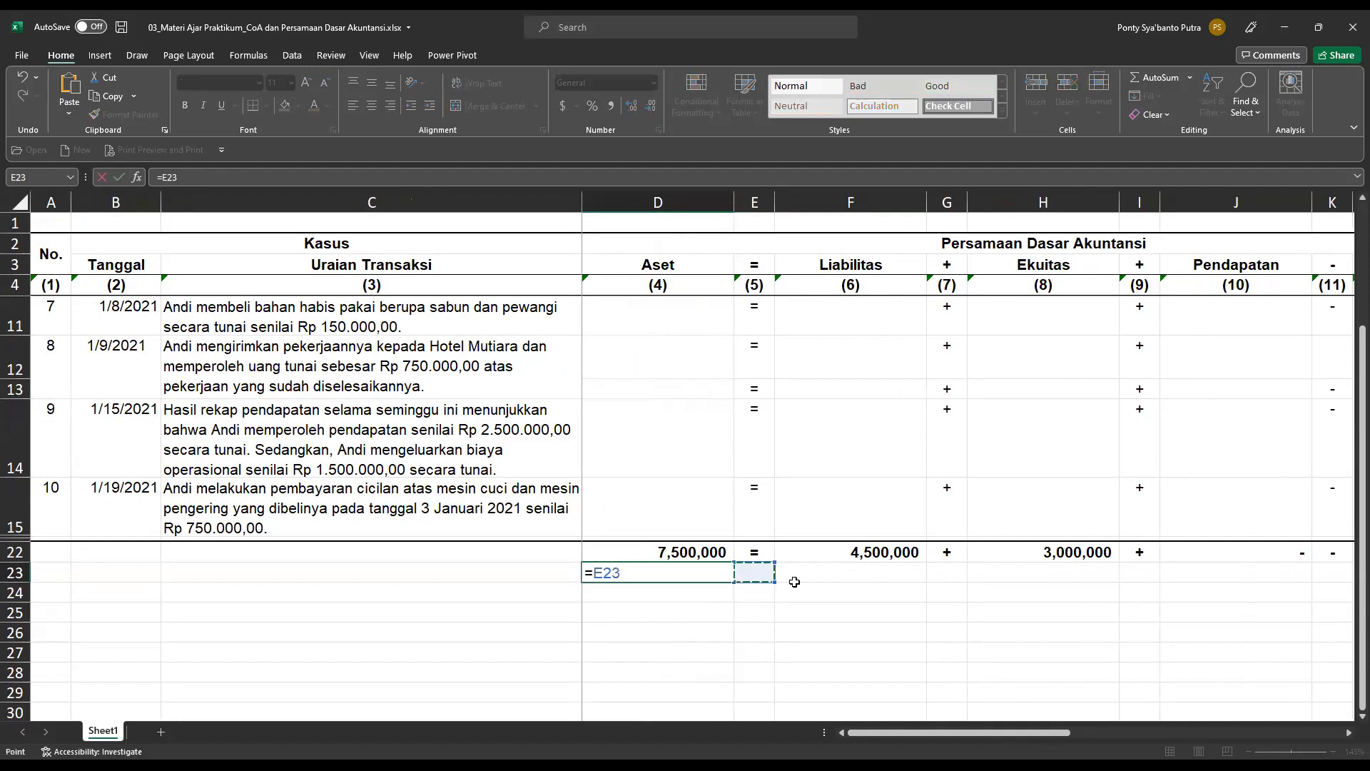
pyautogui.press('Right')
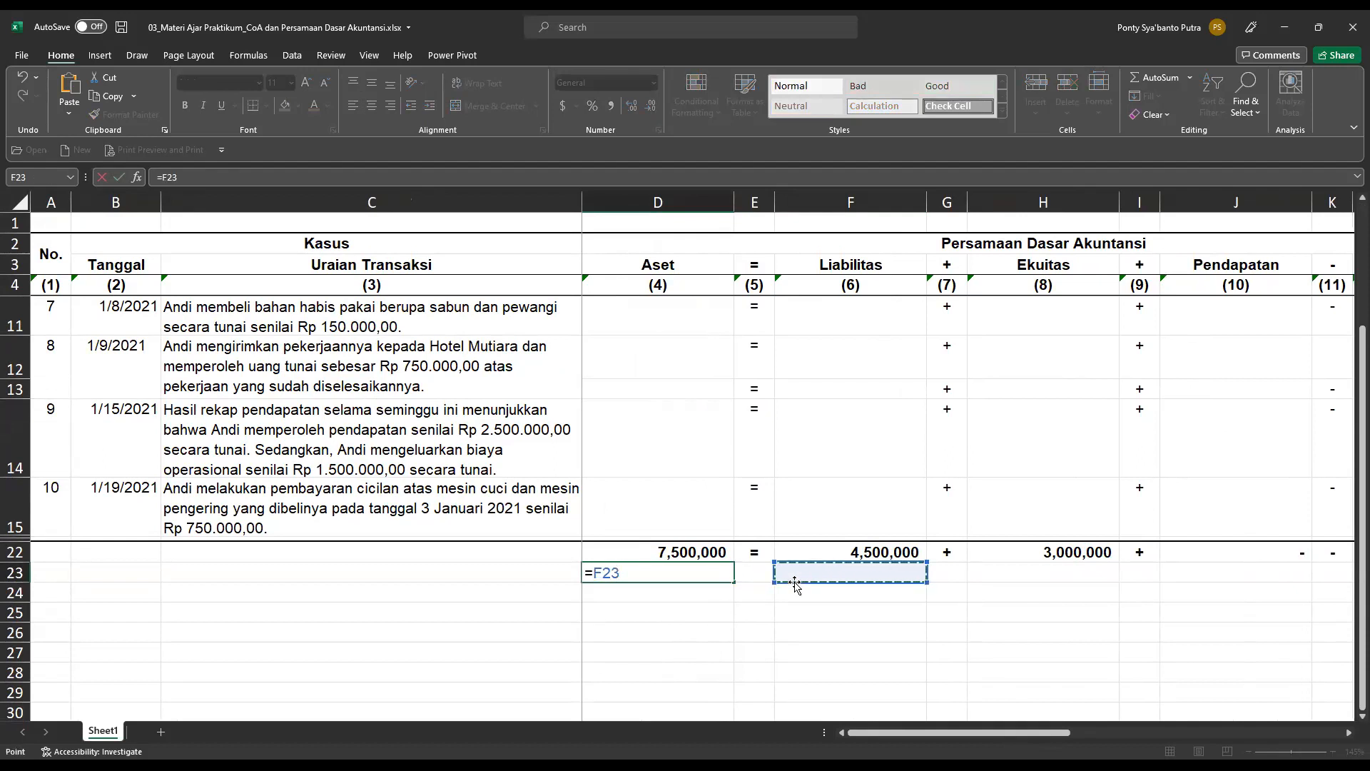
pyautogui.press('Up')
pyautogui.write('+')
pyautogui.press('Right')
pyautogui.press('Right')
pyautogui.press('Right')
pyautogui.press('Right')
pyautogui.press('Up')
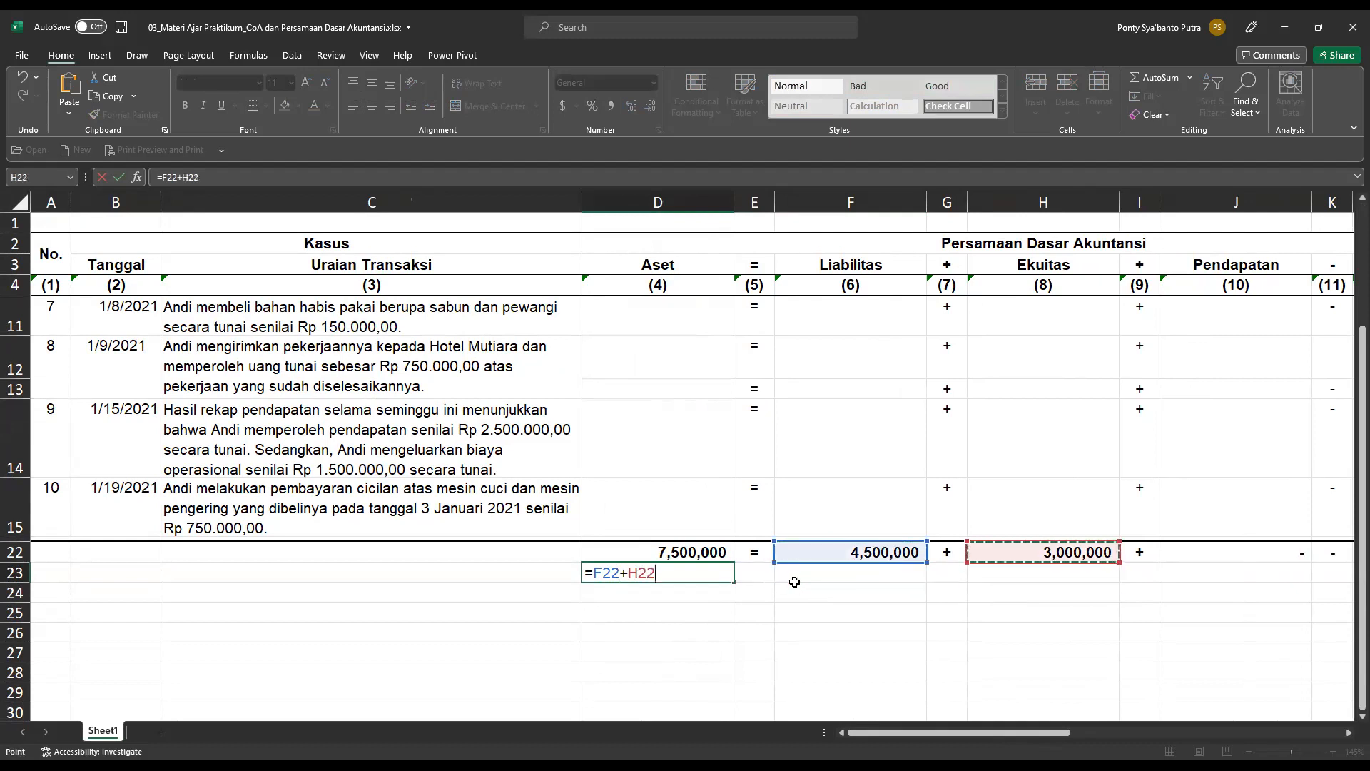
pyautogui.write('+')
pyautogui.press('Right')
pyautogui.press('Right')
pyautogui.press('Right')
pyautogui.press('Right')
pyautogui.press('Right')
pyautogui.press('Right')
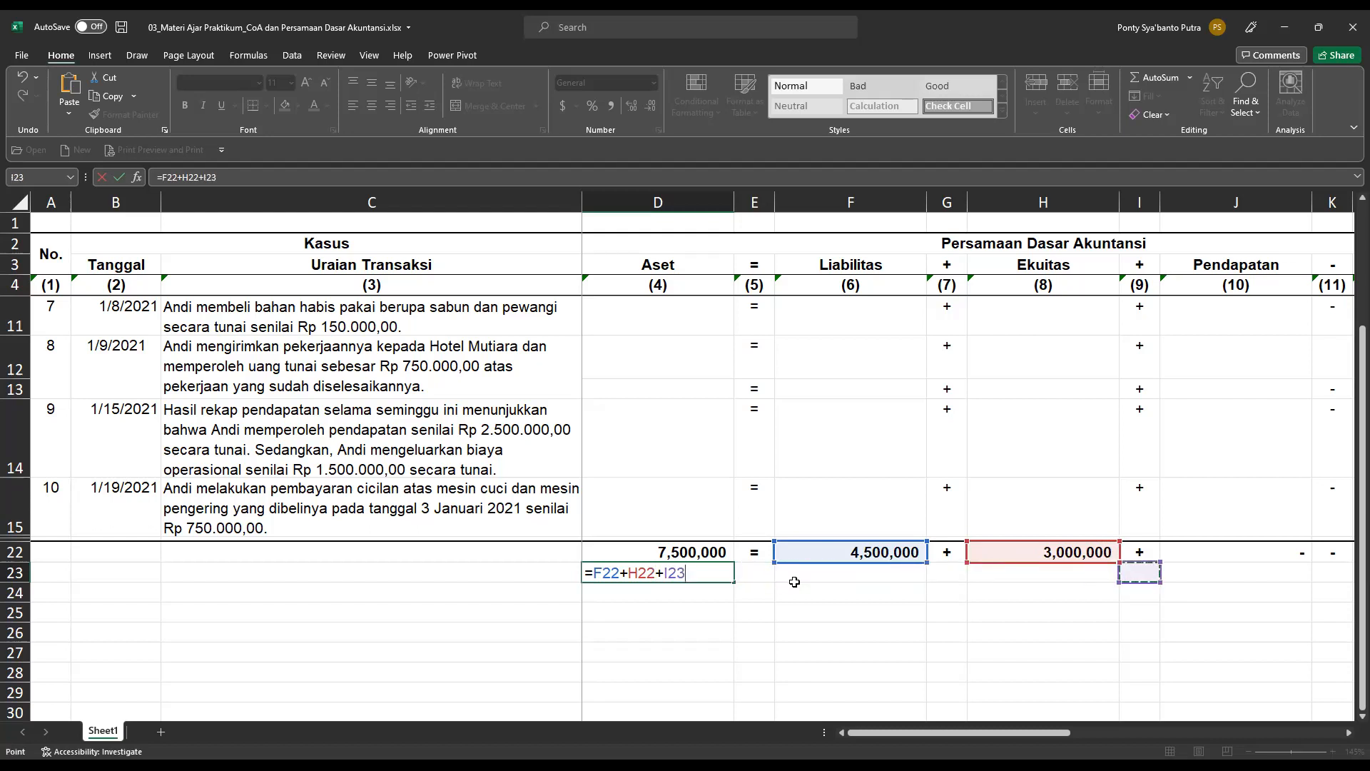
pyautogui.press('Up')
pyautogui.write('-')
pyautogui.press('Right')
pyautogui.press('Right')
pyautogui.press('Right')
pyautogui.press('Right')
pyautogui.press('Right')
pyautogui.press('Right')
pyautogui.press('Right')
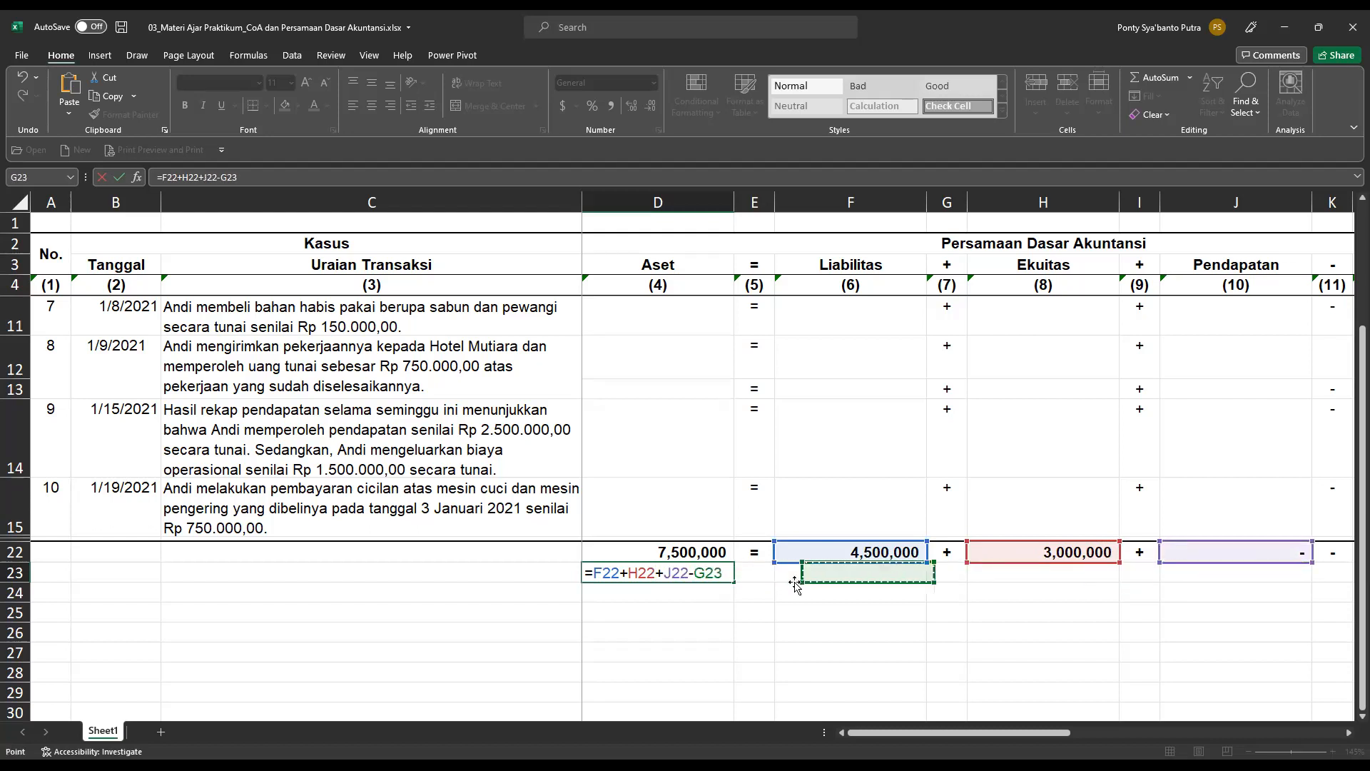
pyautogui.press('Up')
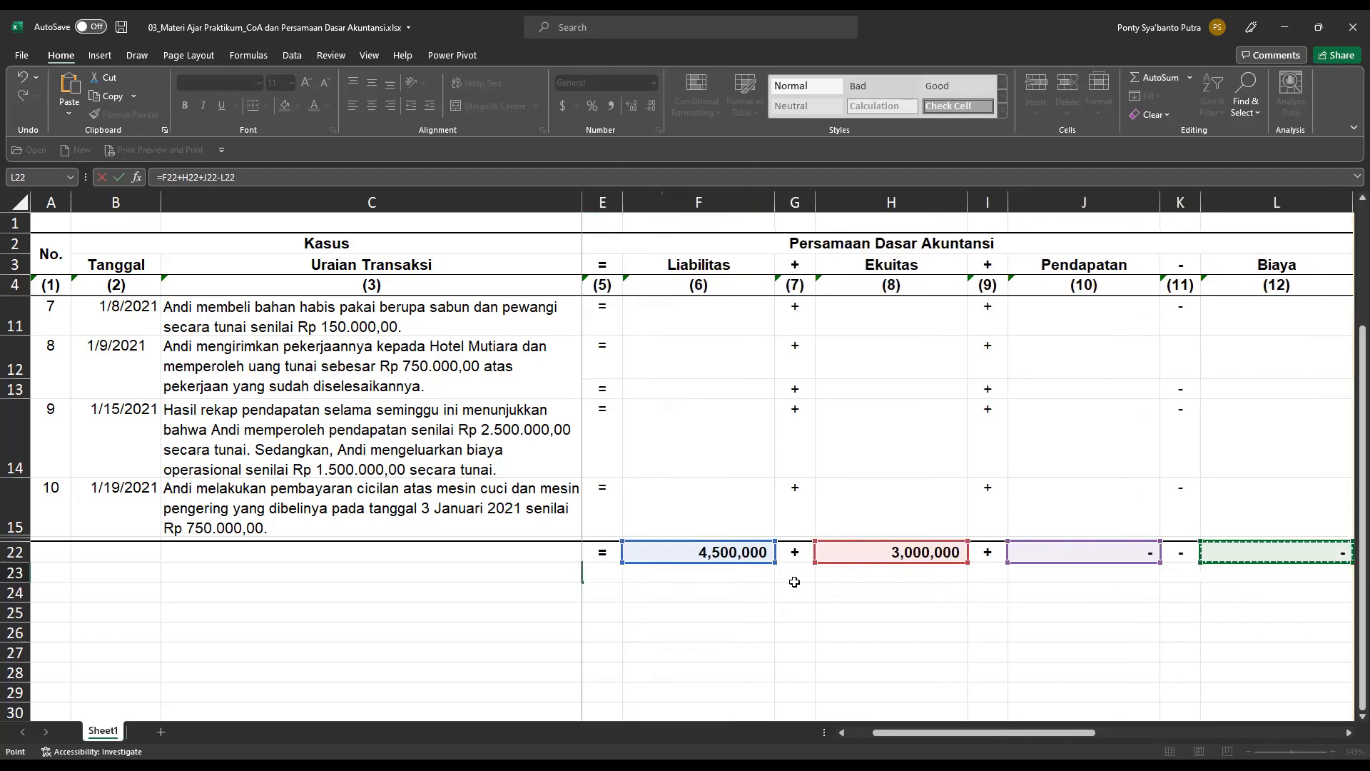
pyautogui.press('Return')
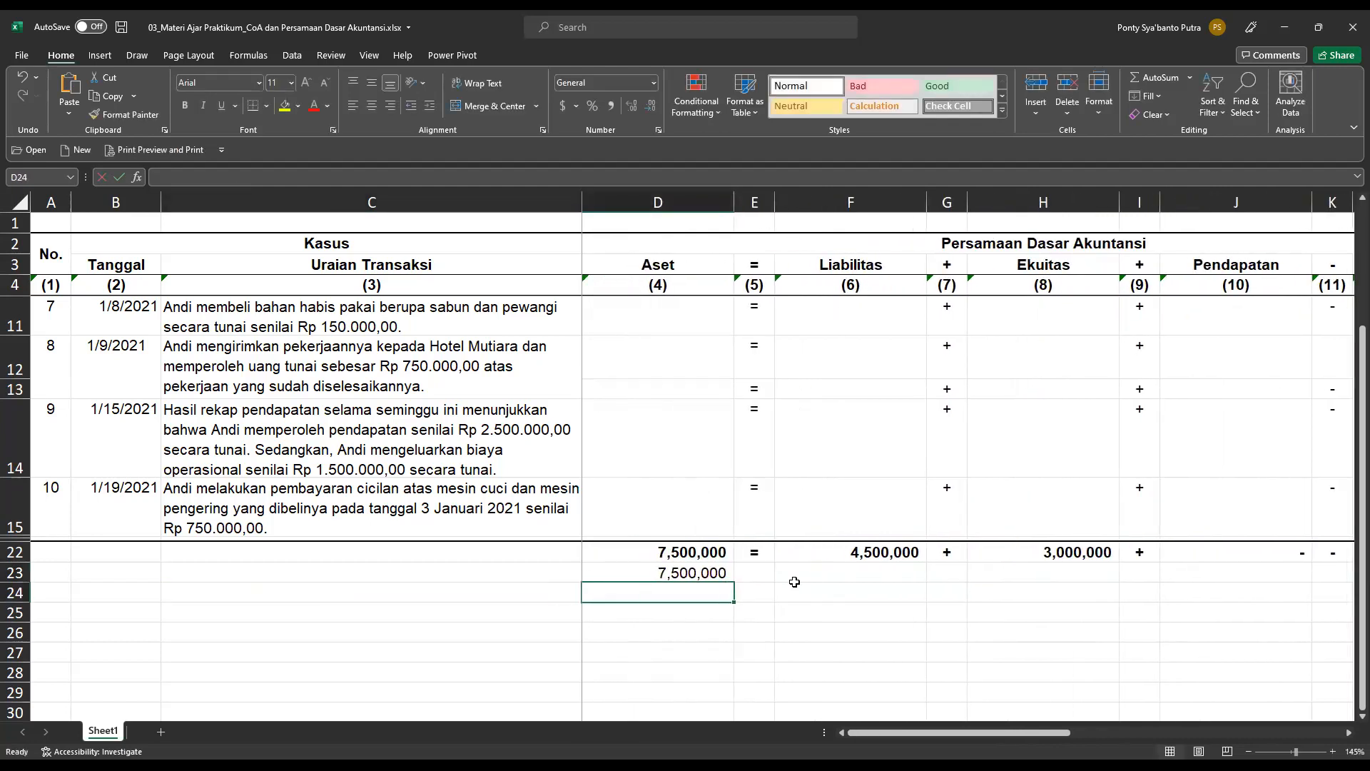
# Calculate the difference between the Aset total and the check value with =D22-D23 in cell D24.
pyautogui.write('=')
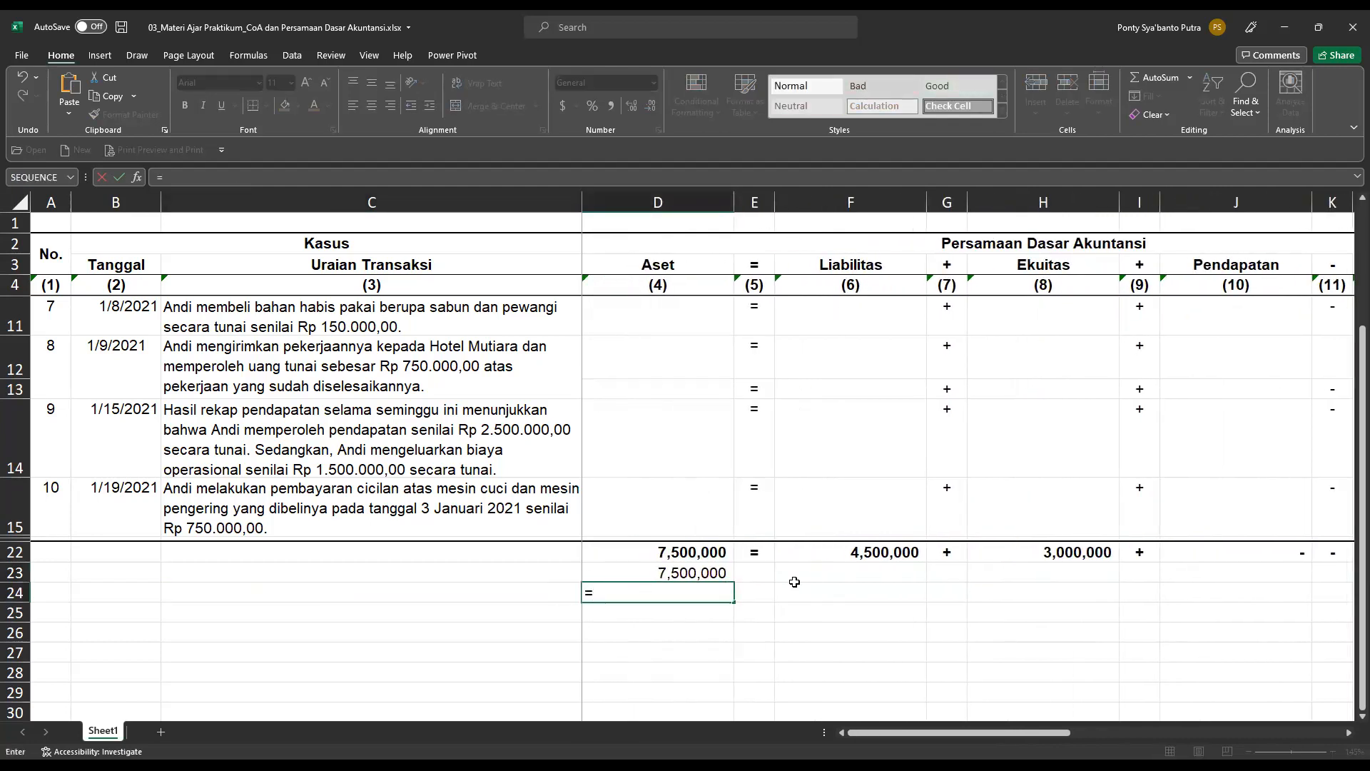
pyautogui.press('Up')
pyautogui.press('Up')
pyautogui.write('-')
pyautogui.press('Up')
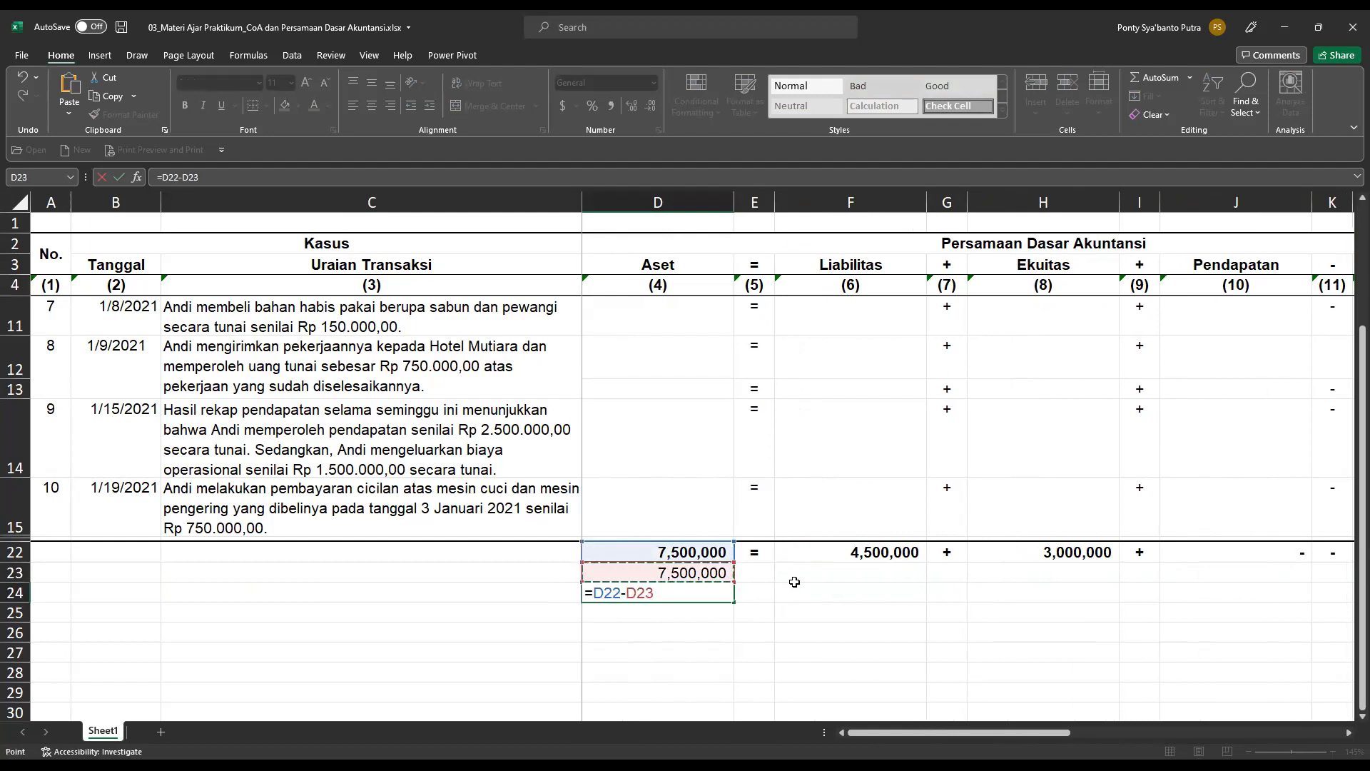
pyautogui.press('Return')
# Highlight the difference cell D24 with a yellow fill.
pyautogui.click(612, 586)
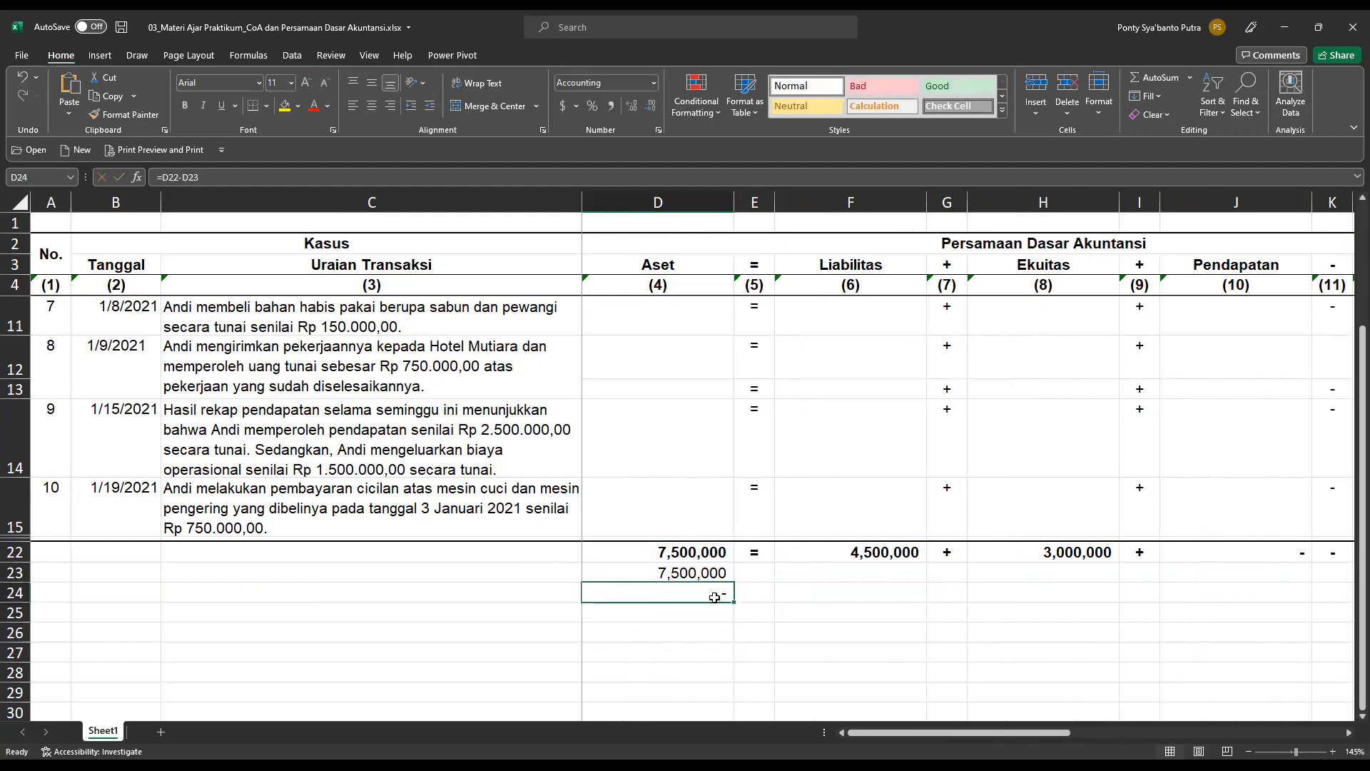
pyautogui.click(285, 106)
pyautogui.click(599, 626)
pyautogui.scroll(2, 628, 606)
pyautogui.scroll(-1, 660, 599)
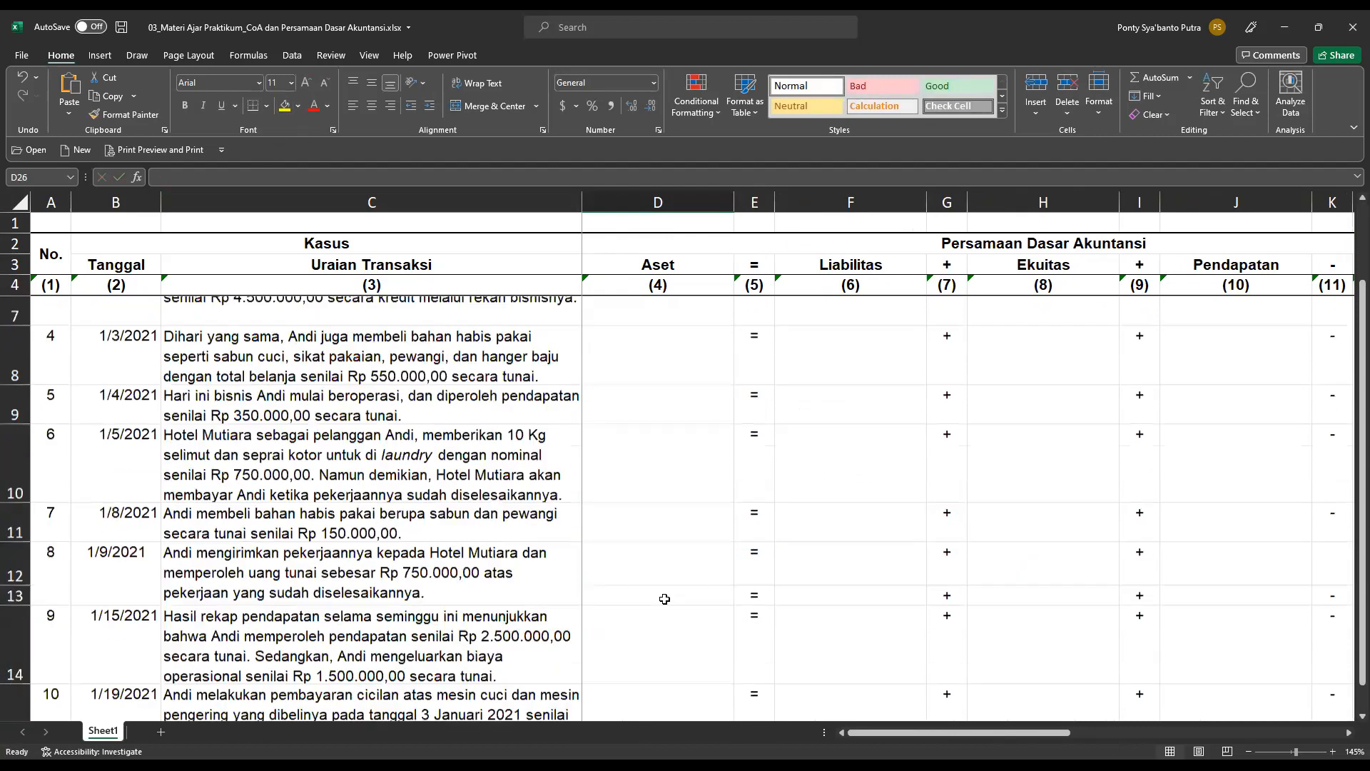
pyautogui.scroll(-2, 665, 599)
pyautogui.scroll(-1, 664, 599)
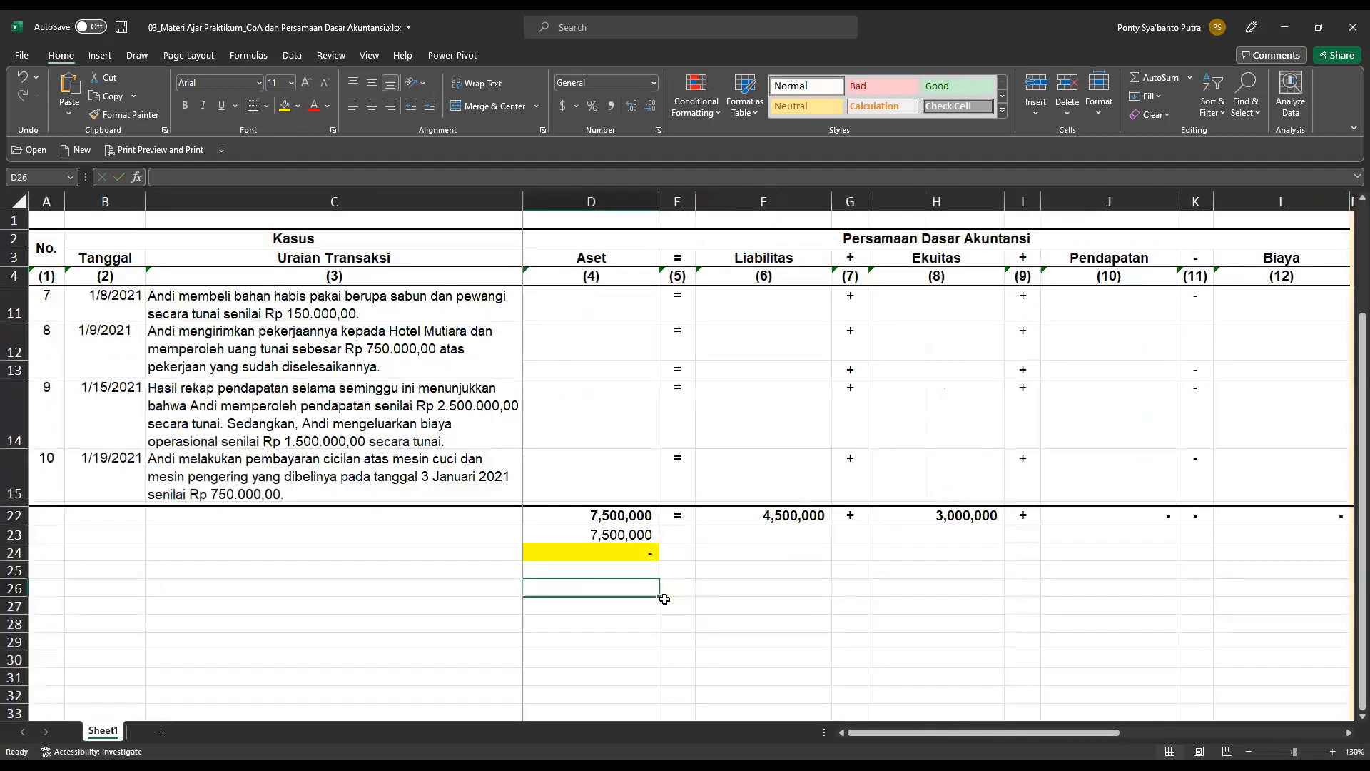
# In the chart of account analysis, set the Aset account of transaction 3 to Peralatan dan Mesin in cell N7.
pyautogui.scroll(2, 798, 499)
pyautogui.click(887, 454)
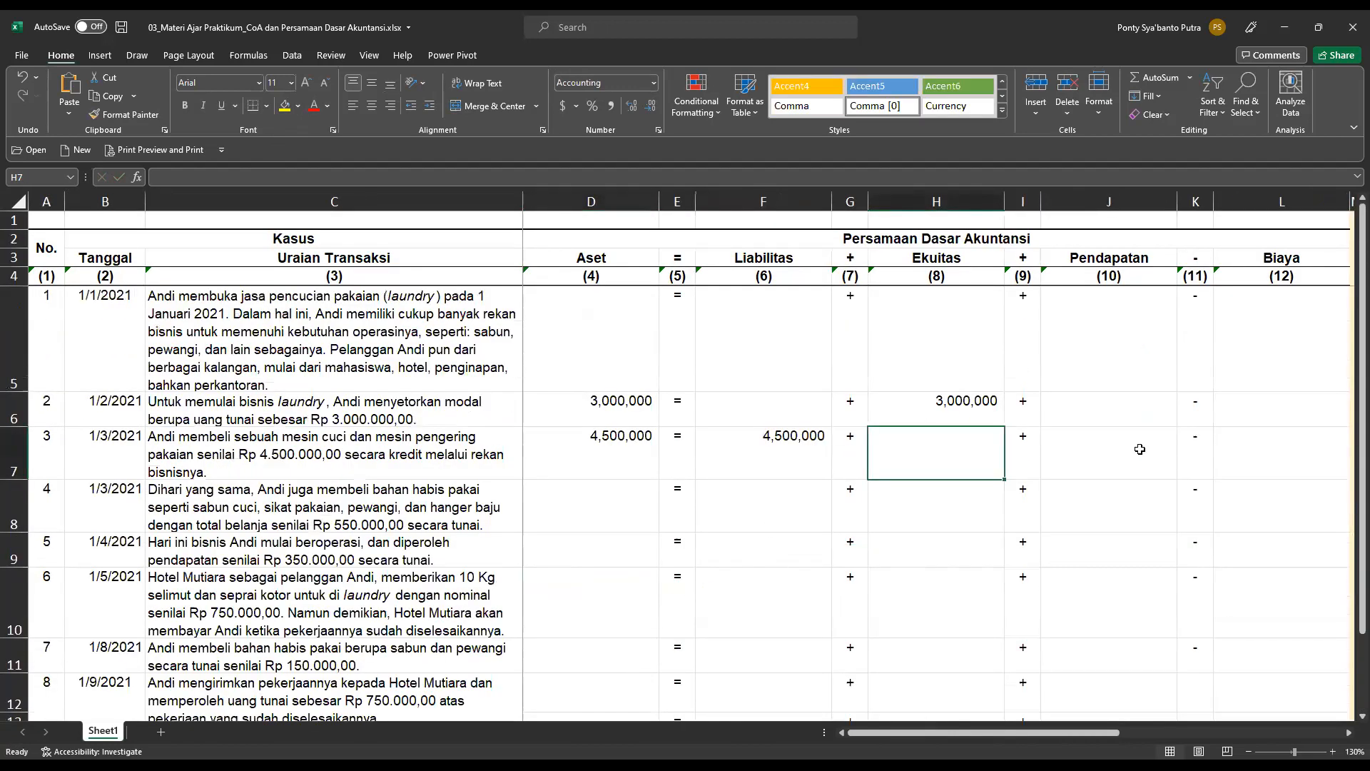
pyautogui.press('Right')
pyautogui.press('Right')
pyautogui.press('Right')
pyautogui.press('Right')
pyautogui.press('Right')
pyautogui.press('Right')
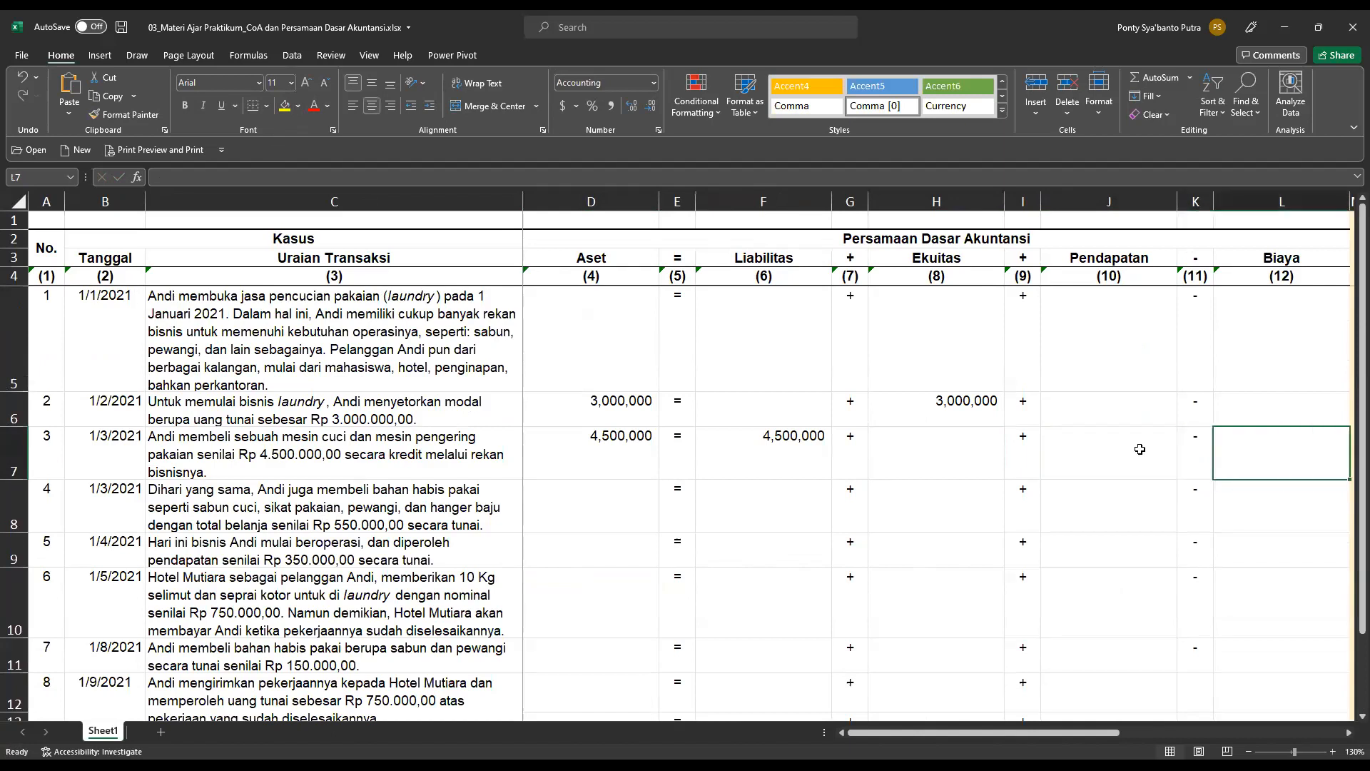
pyautogui.press('Right')
pyautogui.press('Right')
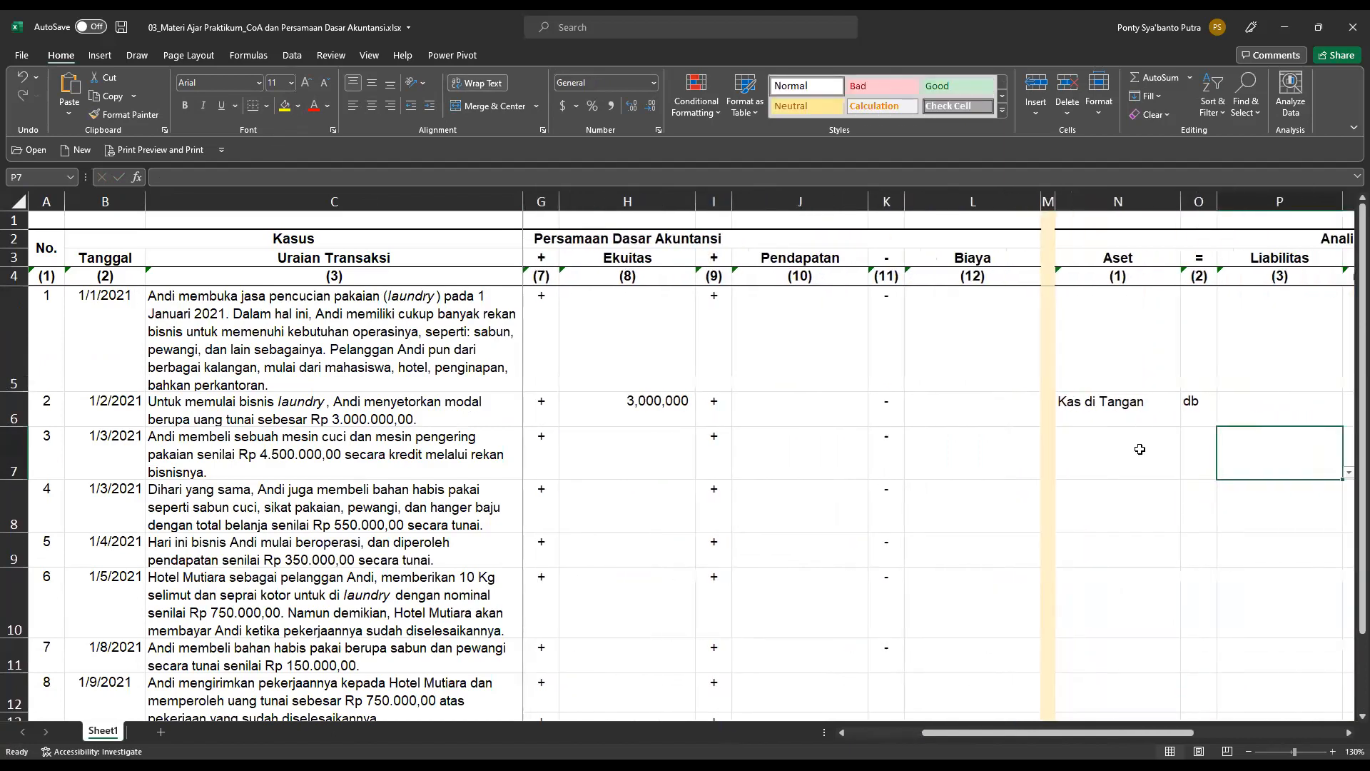
pyautogui.click(1140, 449)
pyautogui.press('Right')
pyautogui.press('Right')
pyautogui.press('Right')
pyautogui.press('Left')
pyautogui.press('Left')
pyautogui.press('Left')
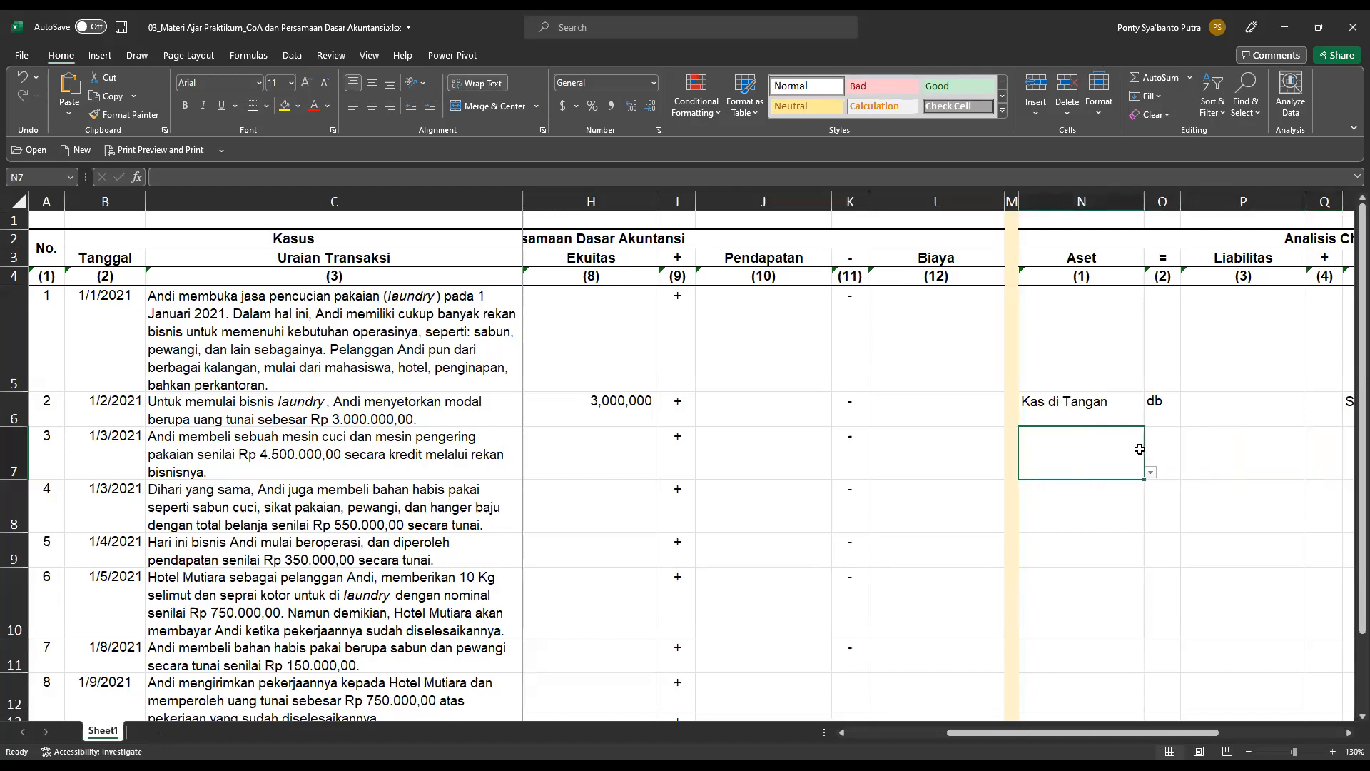
pyautogui.click(1151, 473)
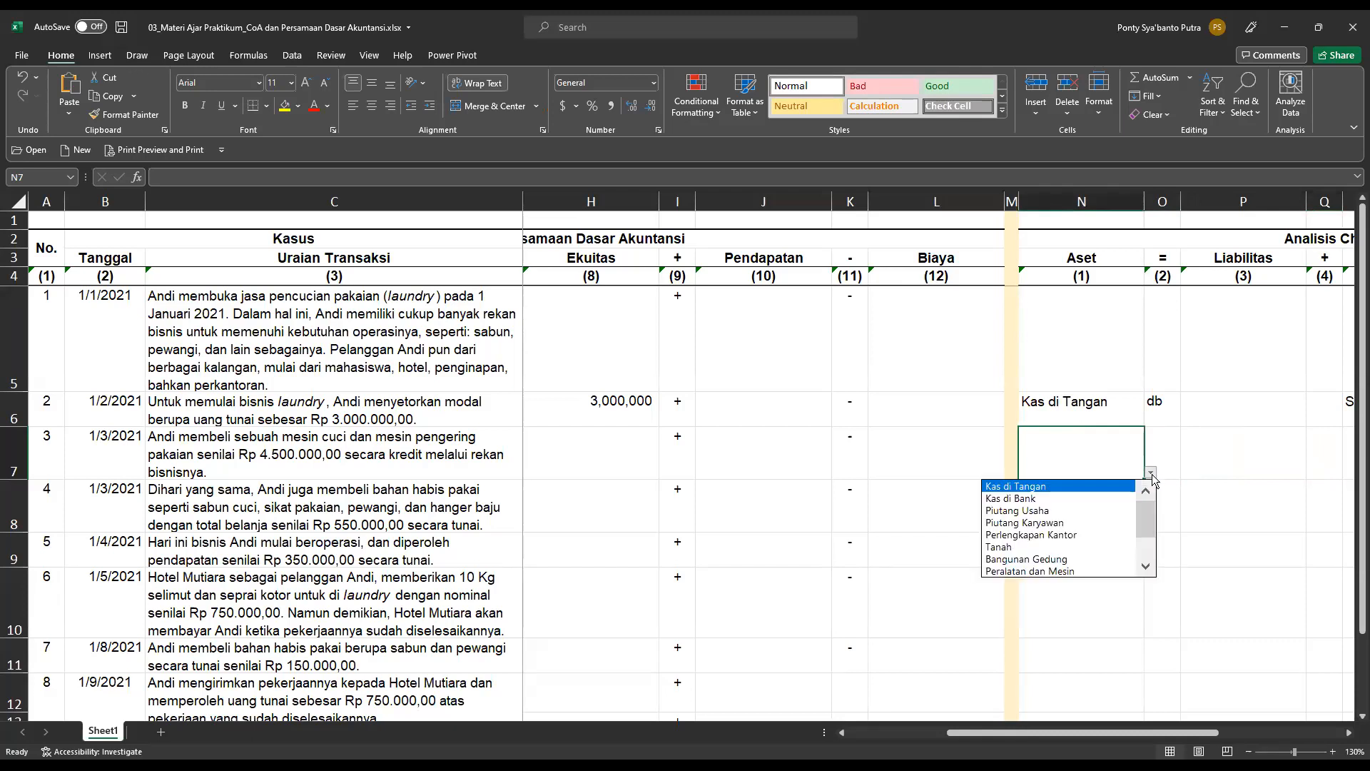
pyautogui.click(1146, 567)
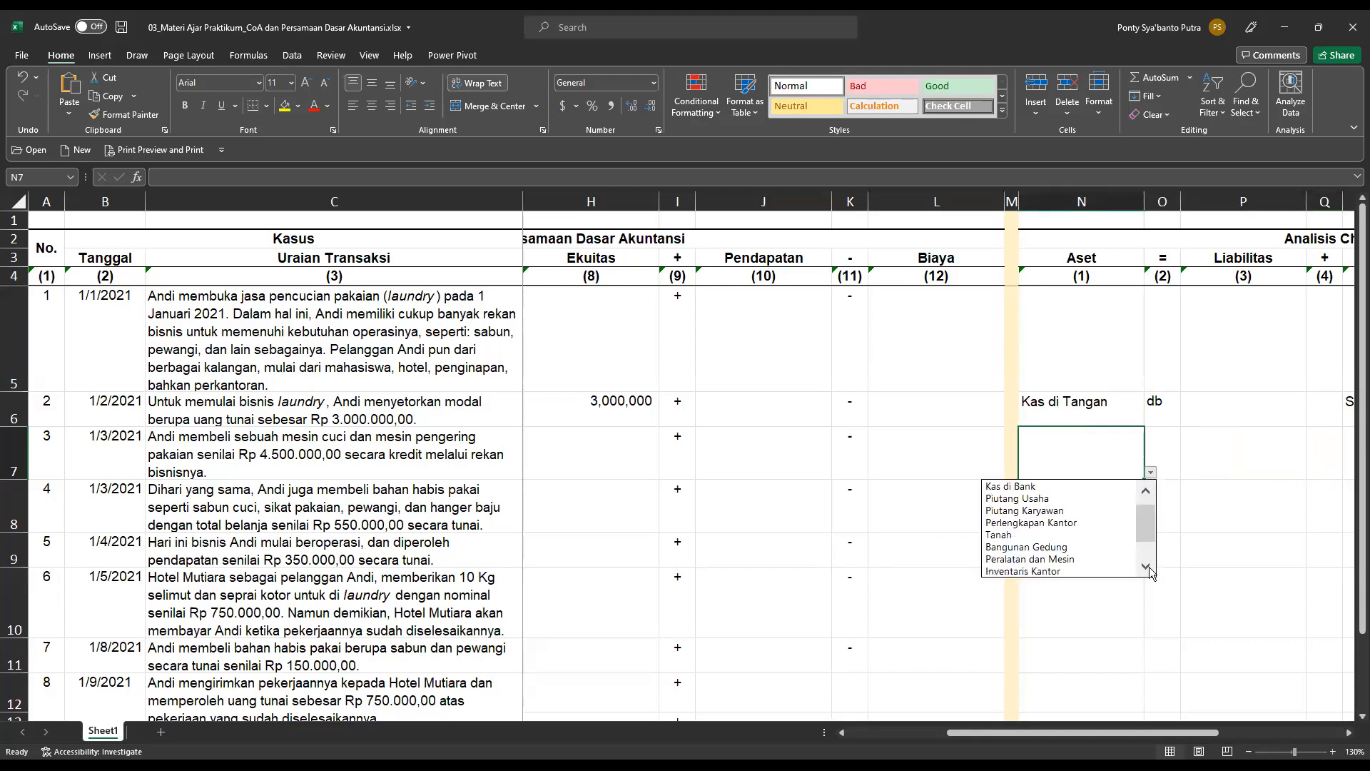
pyautogui.click(1147, 566)
pyautogui.click(1146, 566)
pyautogui.click(1055, 536)
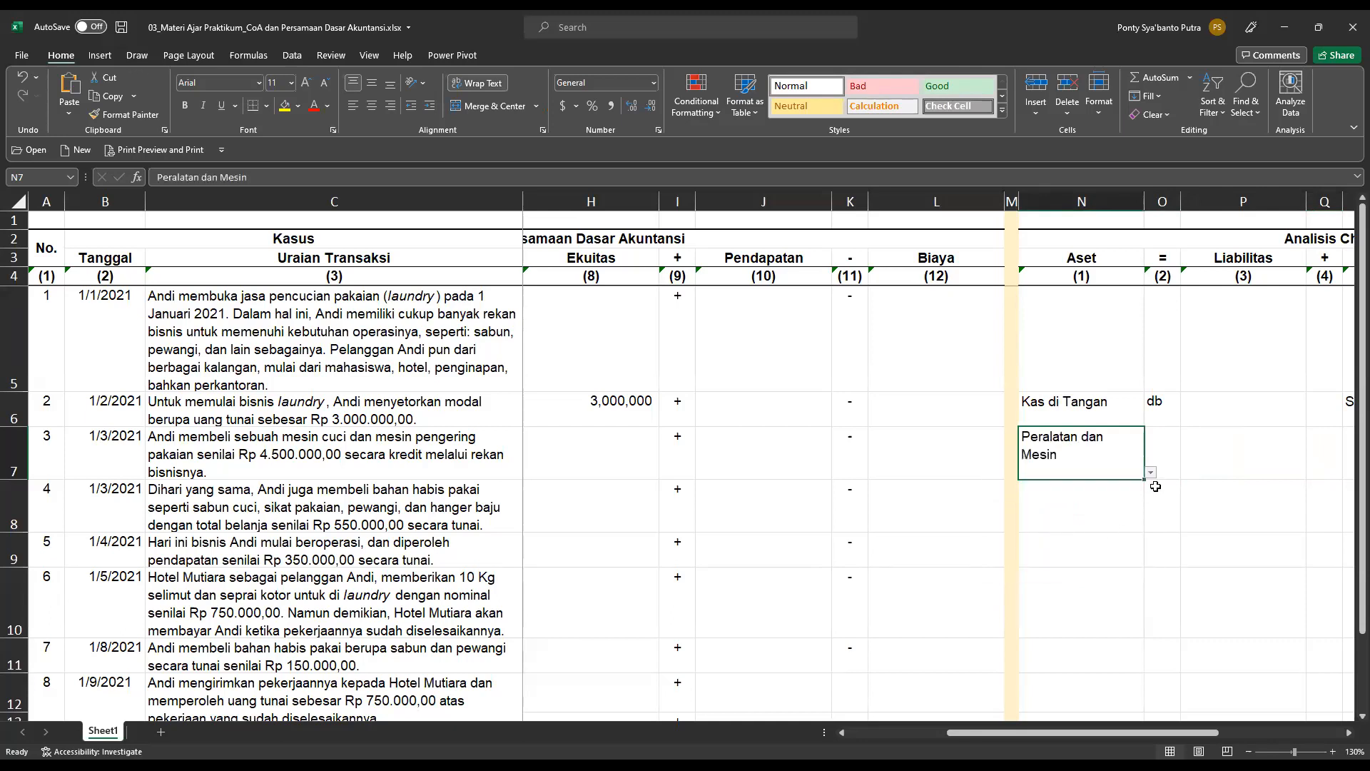
# Mark the Peralatan dan Mesin account of transaction 3 as db in cell O7.
pyautogui.click(1167, 447)
pyautogui.click(1187, 472)
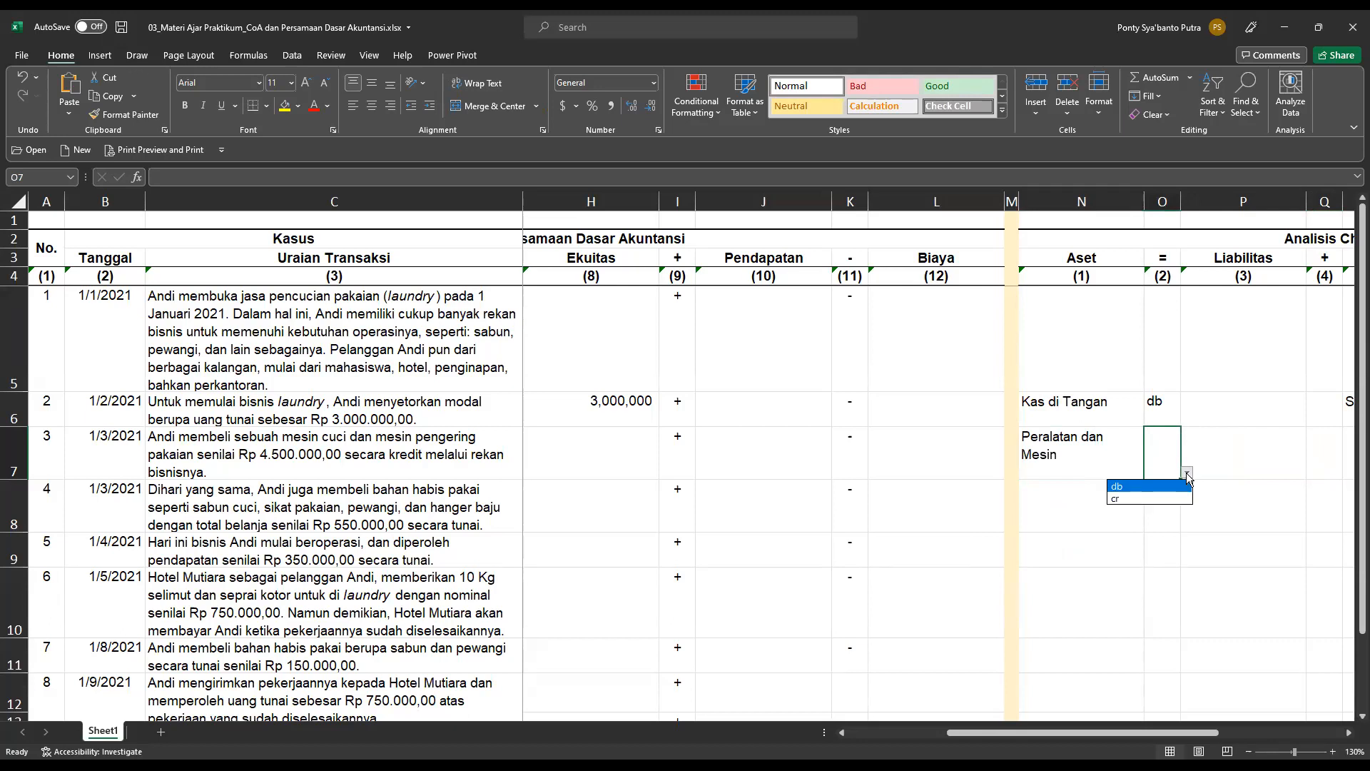
pyautogui.click(1167, 488)
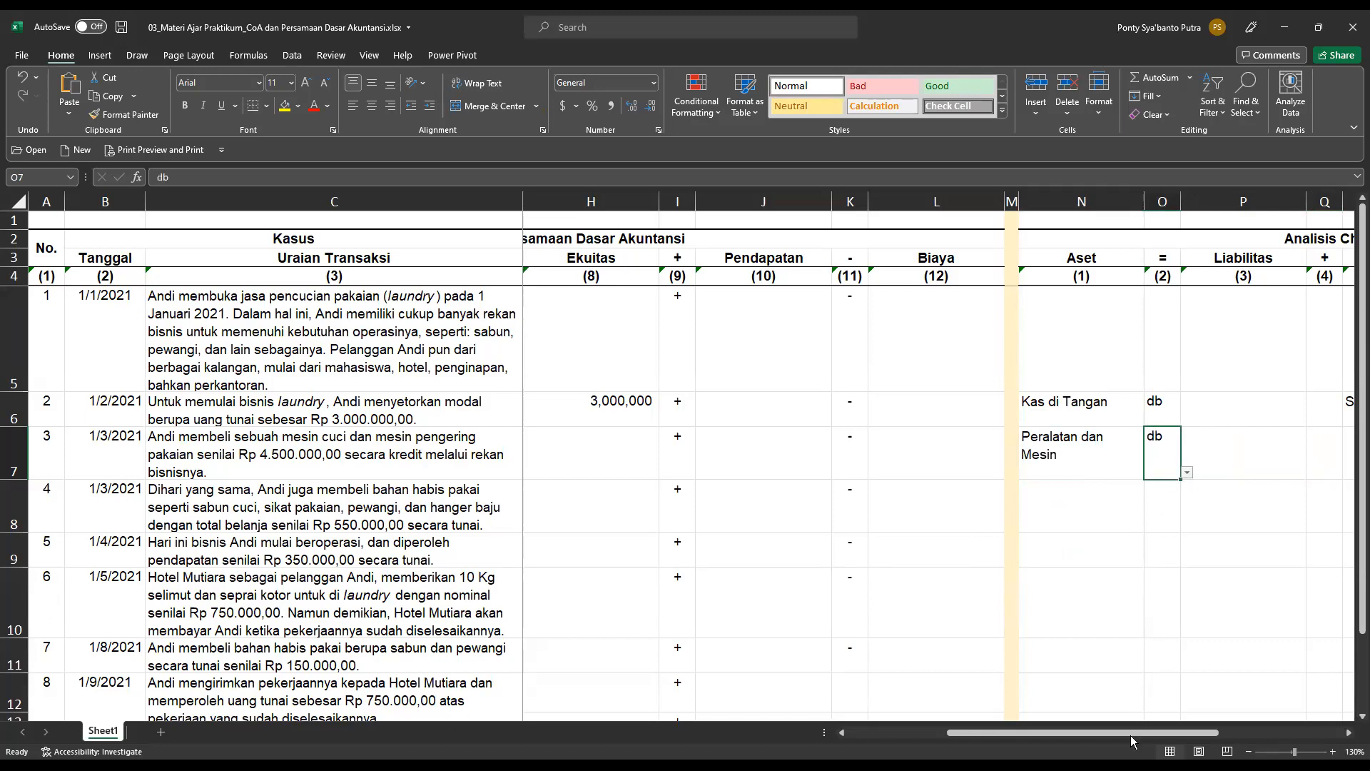
pyautogui.moveTo(1135, 732); pyautogui.dragTo(1206, 732)
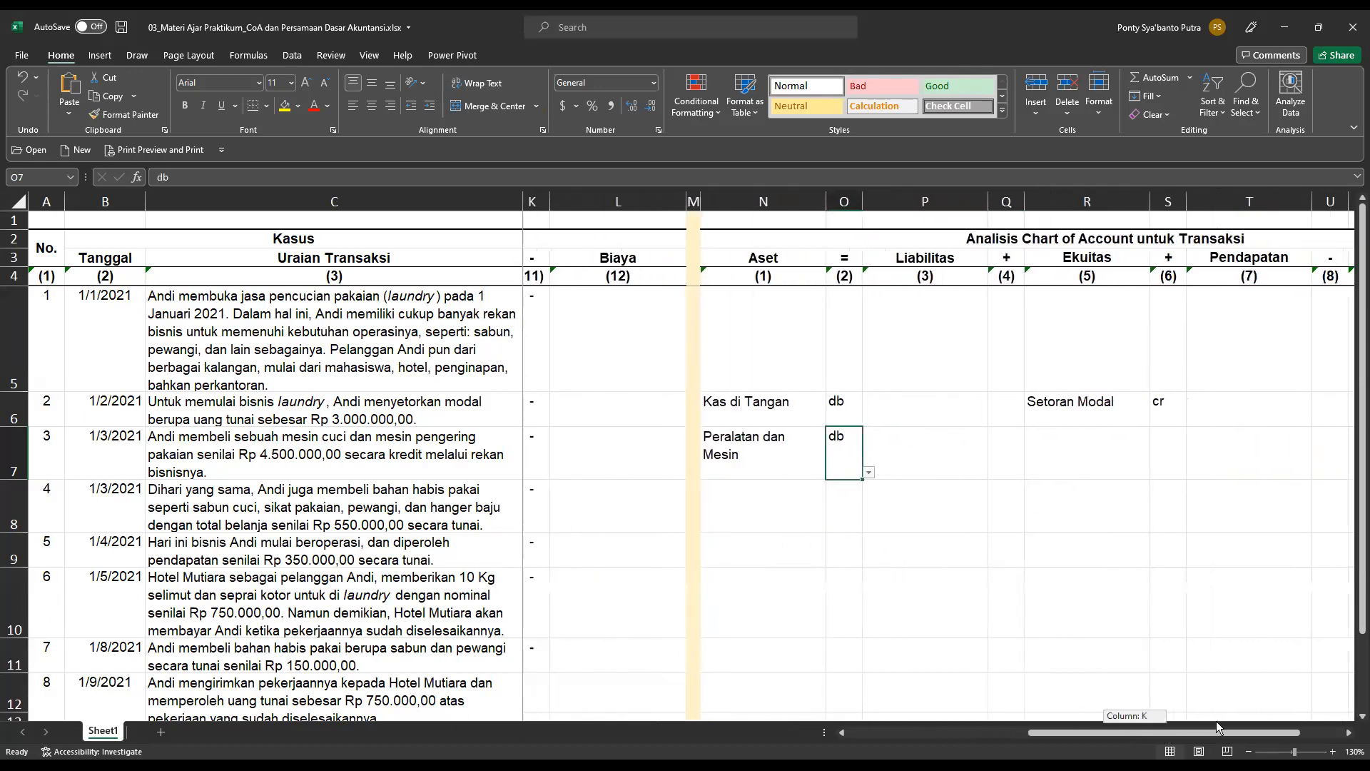
pyautogui.click(1149, 454)
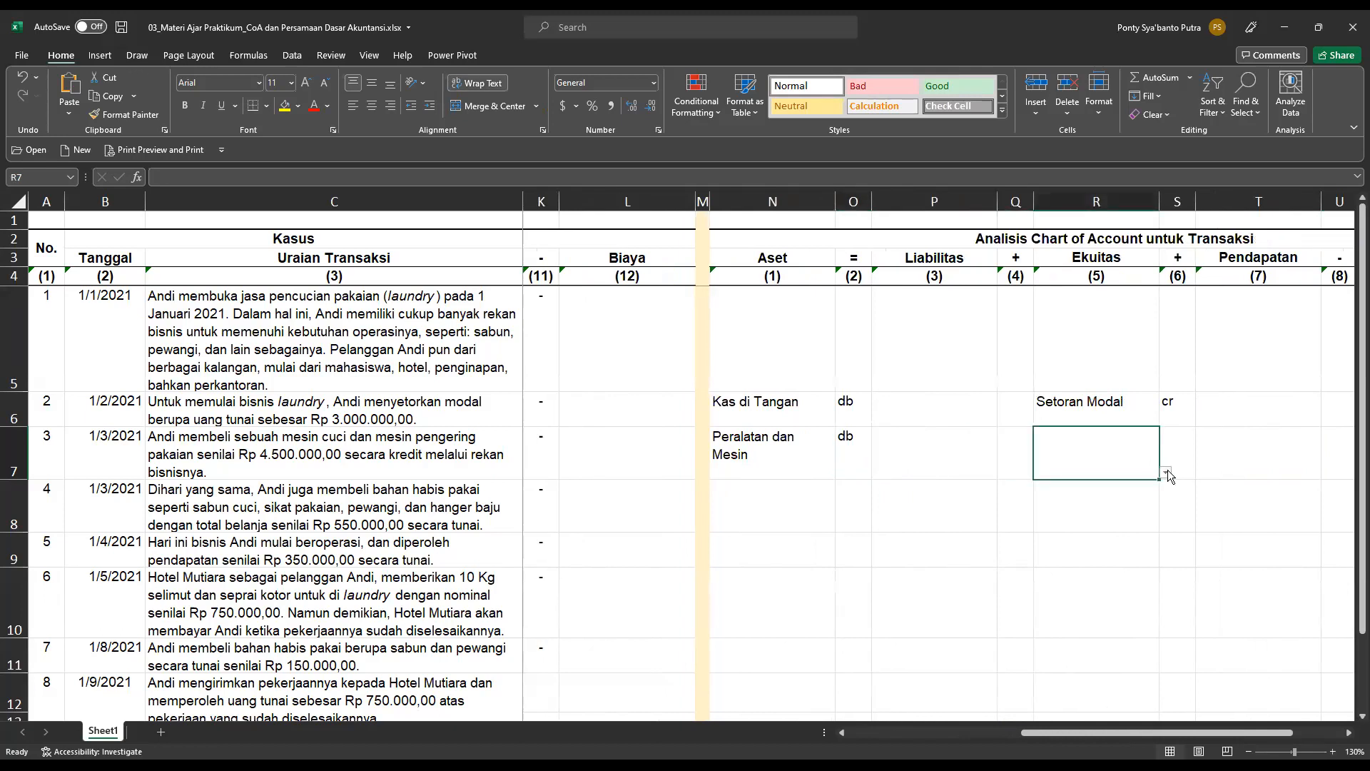
pyautogui.click(1166, 472)
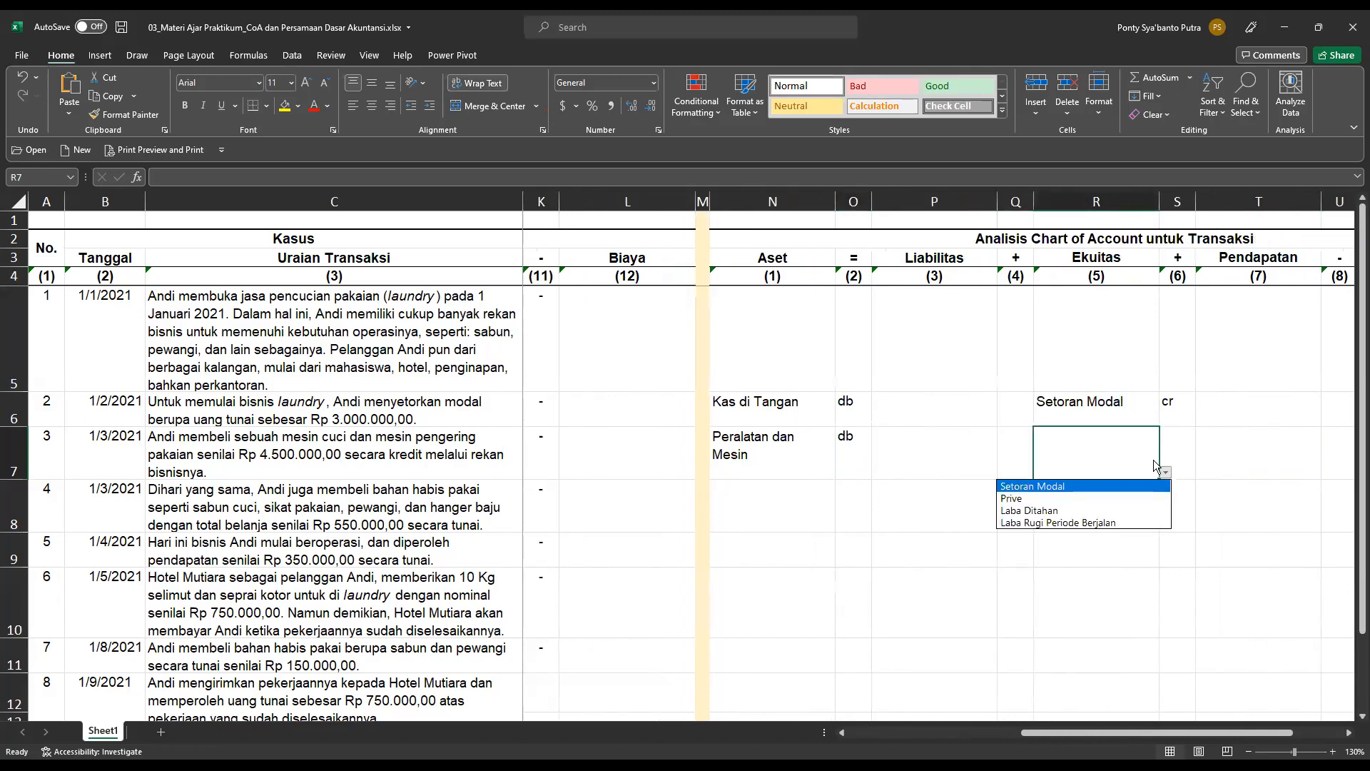
pyautogui.press('Escape')
# Set the Liabilitas account of transaction 3 to Utang Usaha in cell P7 and mark it as cr in cell Q7.
pyautogui.click(980, 454)
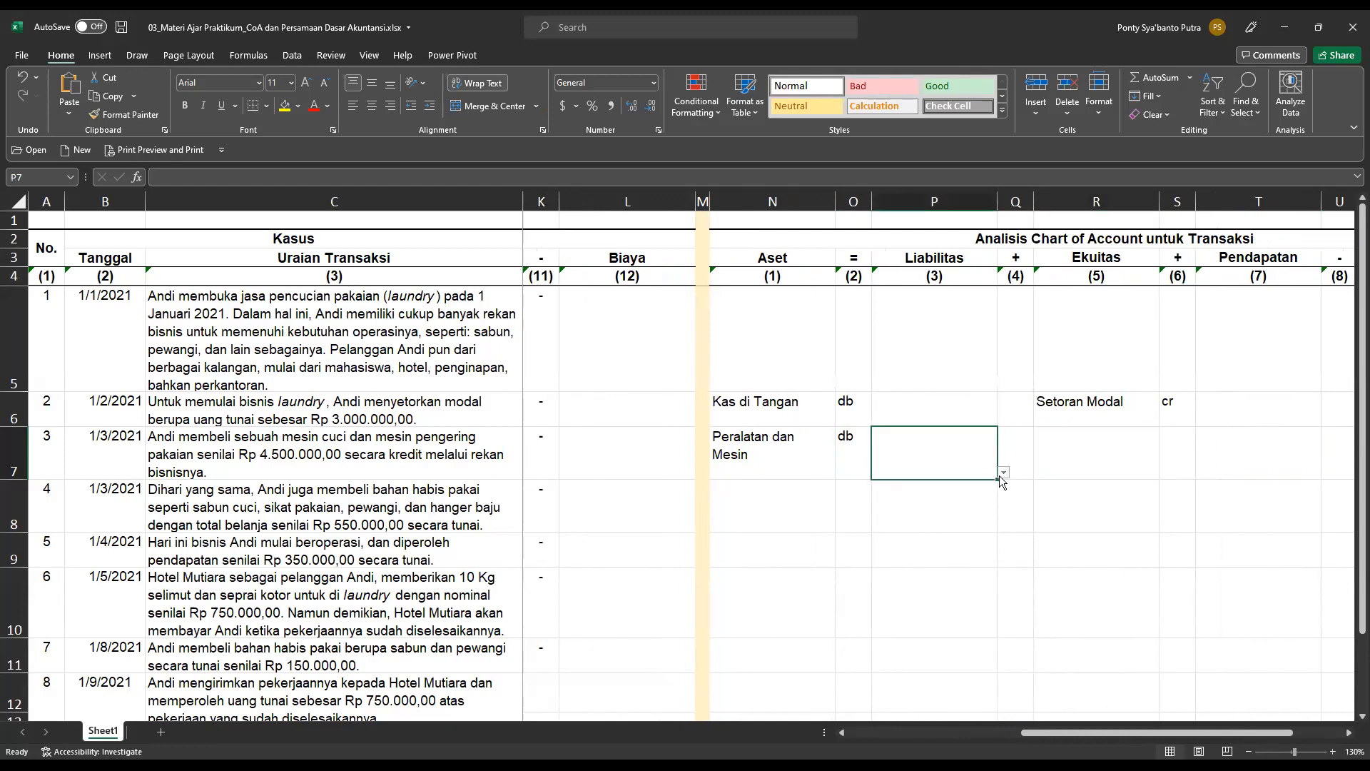
pyautogui.click(1003, 472)
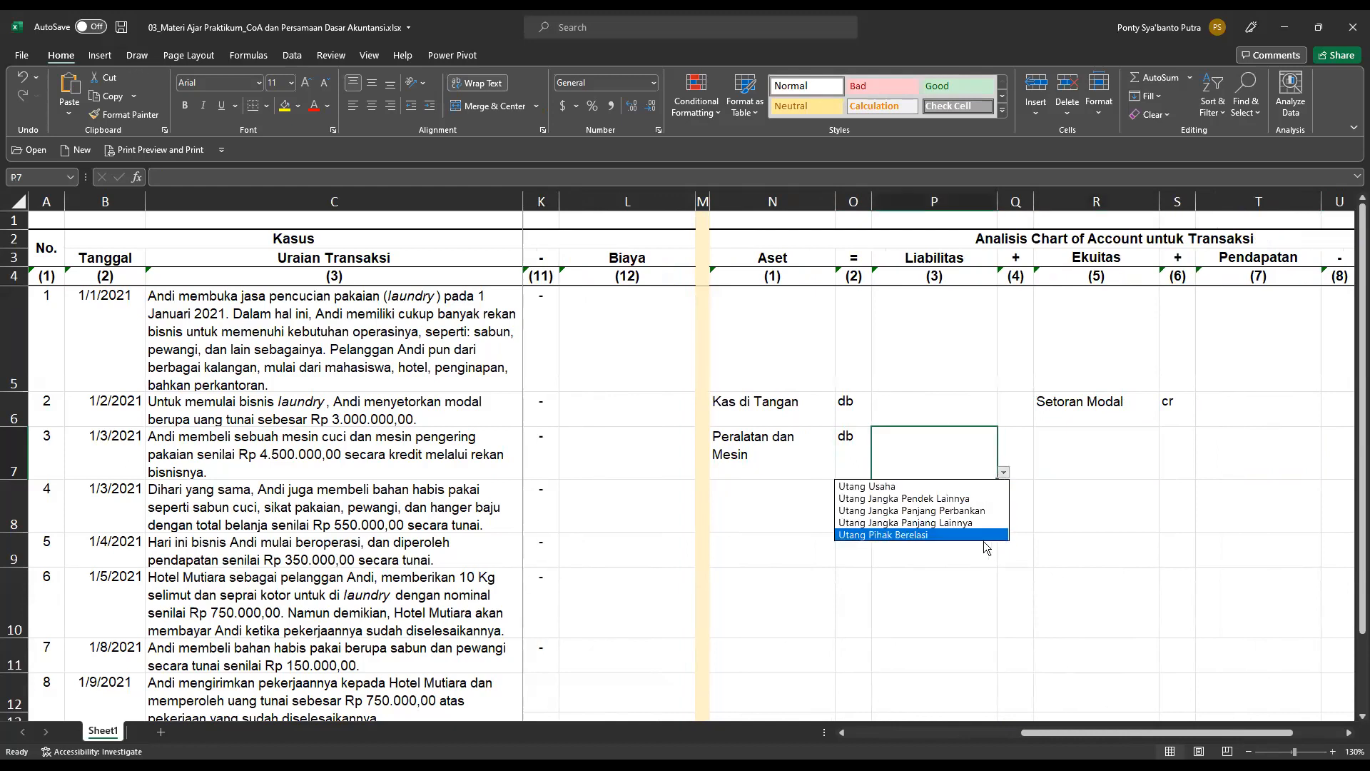
pyautogui.click(905, 488)
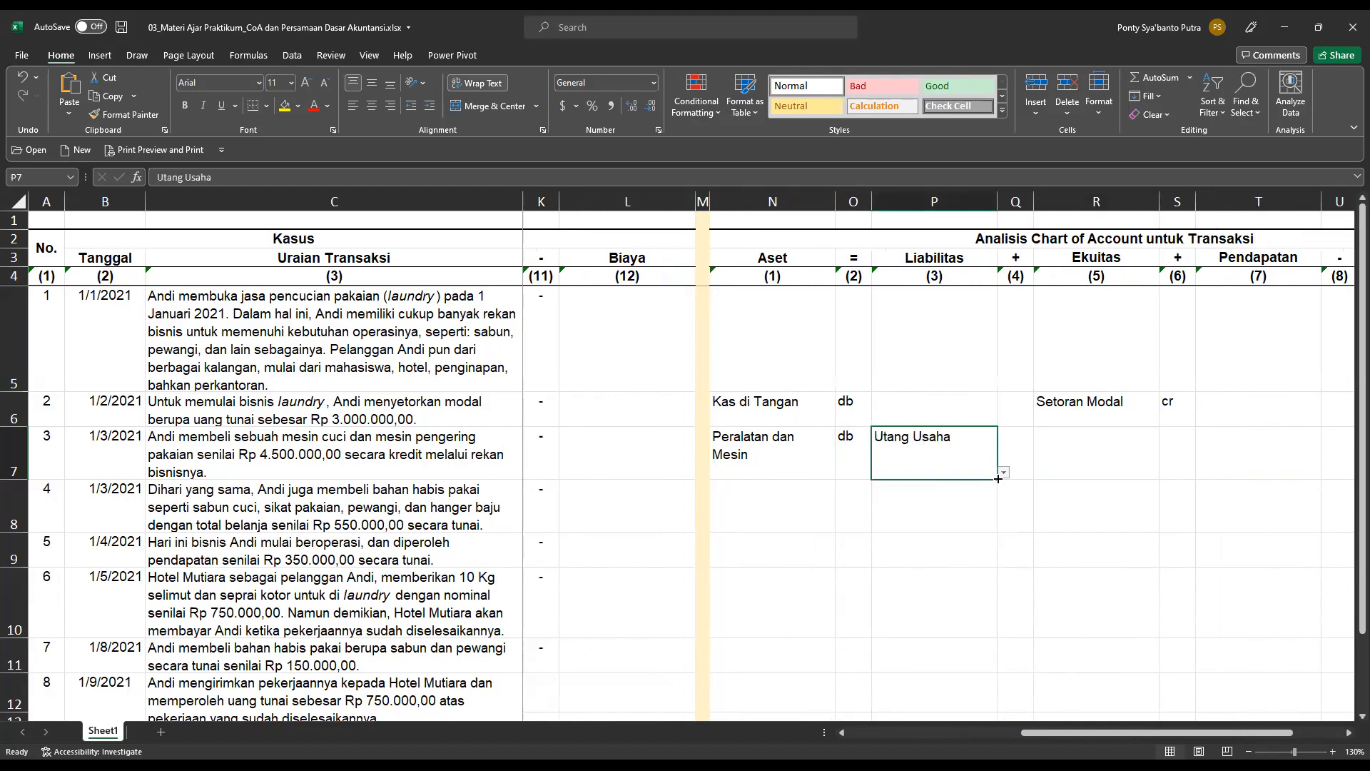
pyautogui.click(1022, 439)
pyautogui.click(1040, 473)
pyautogui.click(1014, 499)
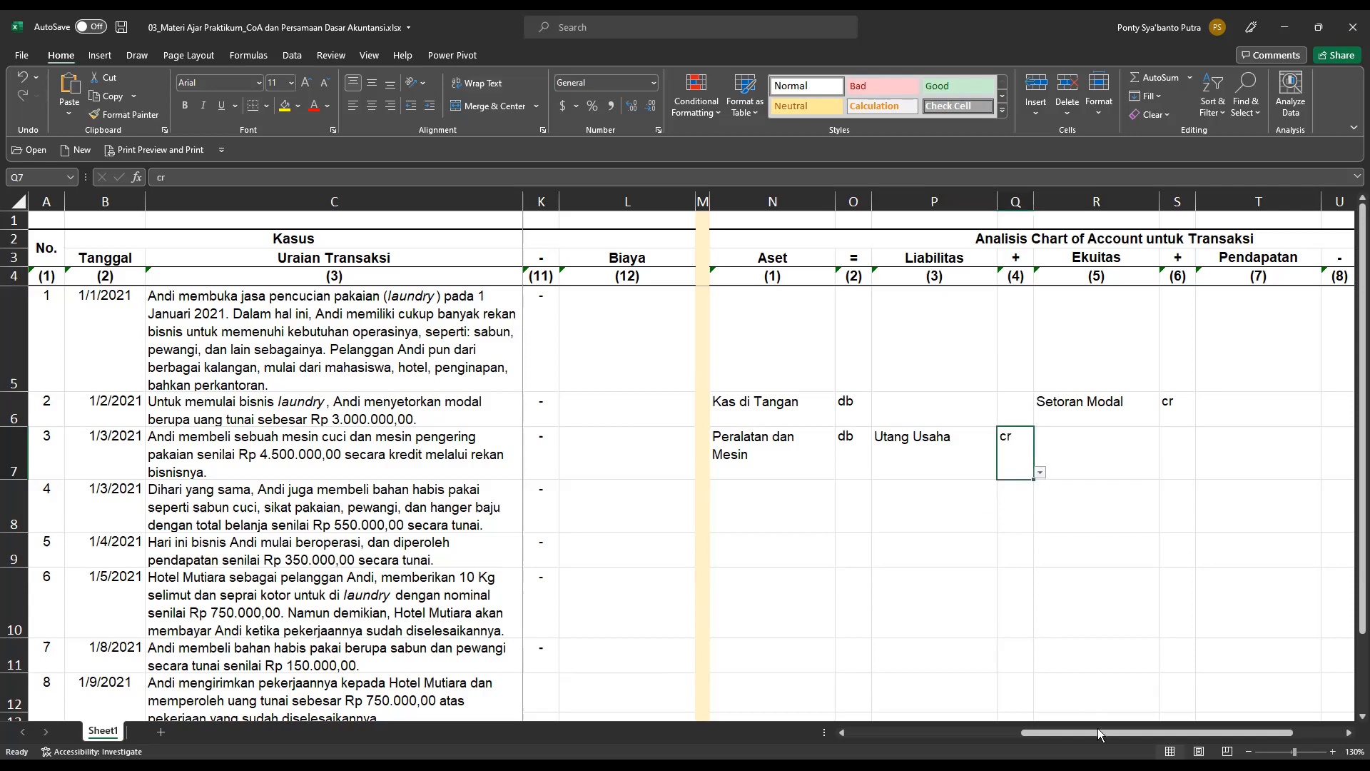
# Return to the accounting equation section and record transaction 4's cash payment for supplies under Aset as =-550000 in cell D8.
pyautogui.moveTo(1097, 732); pyautogui.dragTo(892, 737)
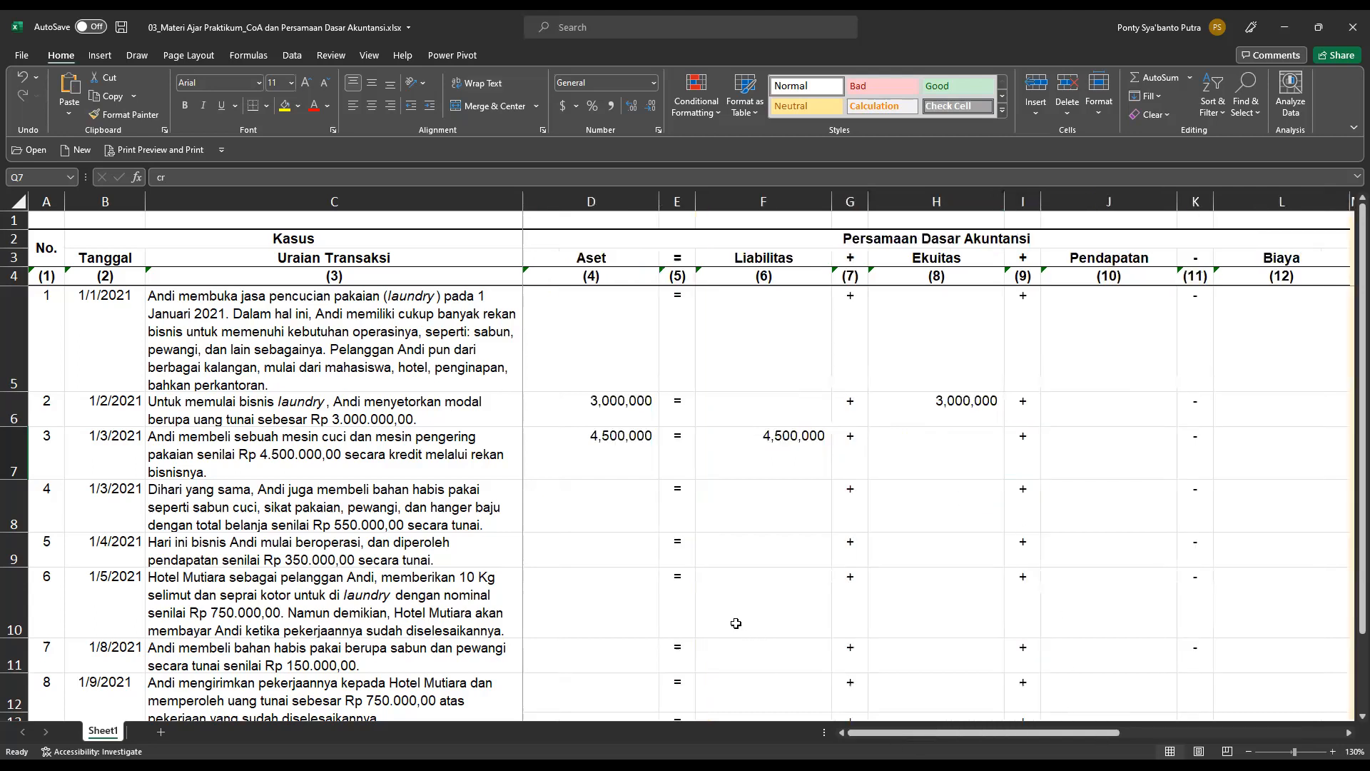
pyautogui.scroll(-6, 456, 582)
pyautogui.scroll(6, 460, 584)
pyautogui.click(602, 505)
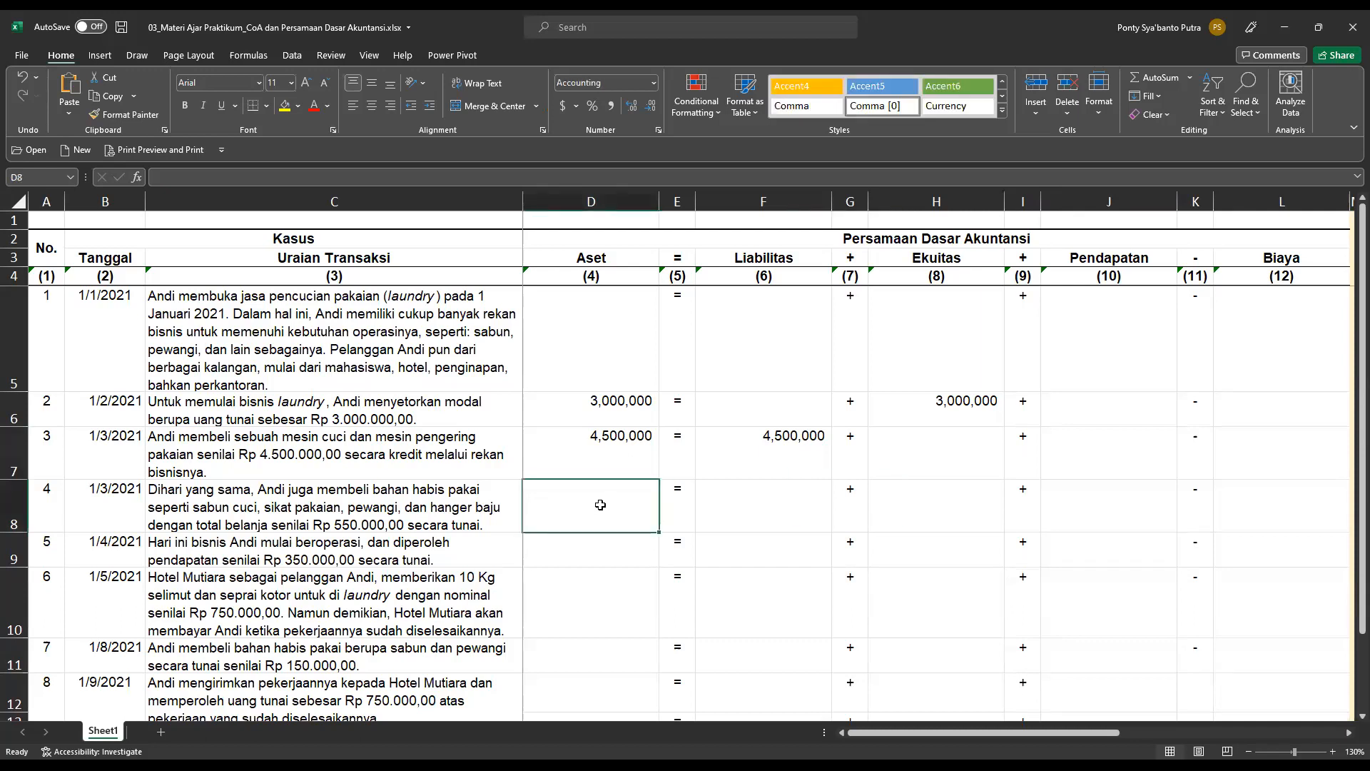
pyautogui.write('=')
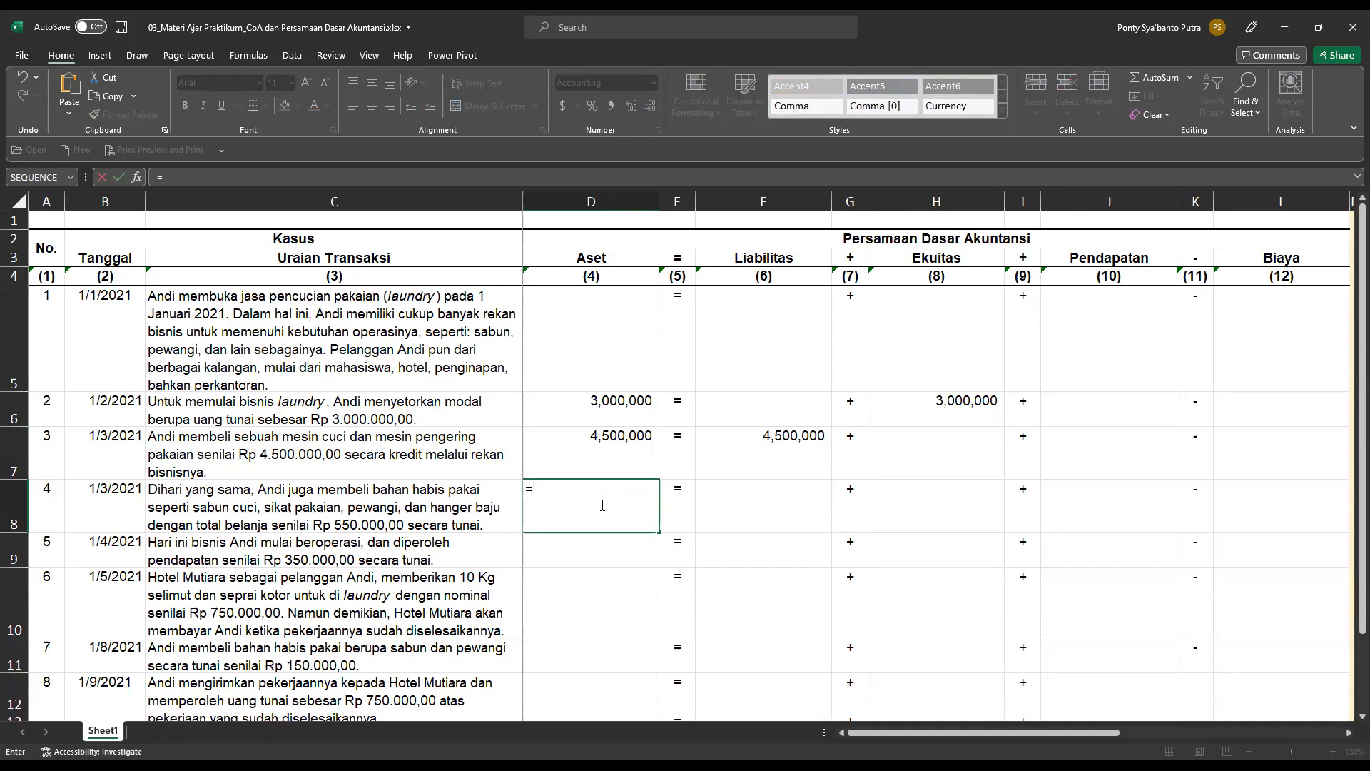
pyautogui.write('-550000')
pyautogui.press('Return')
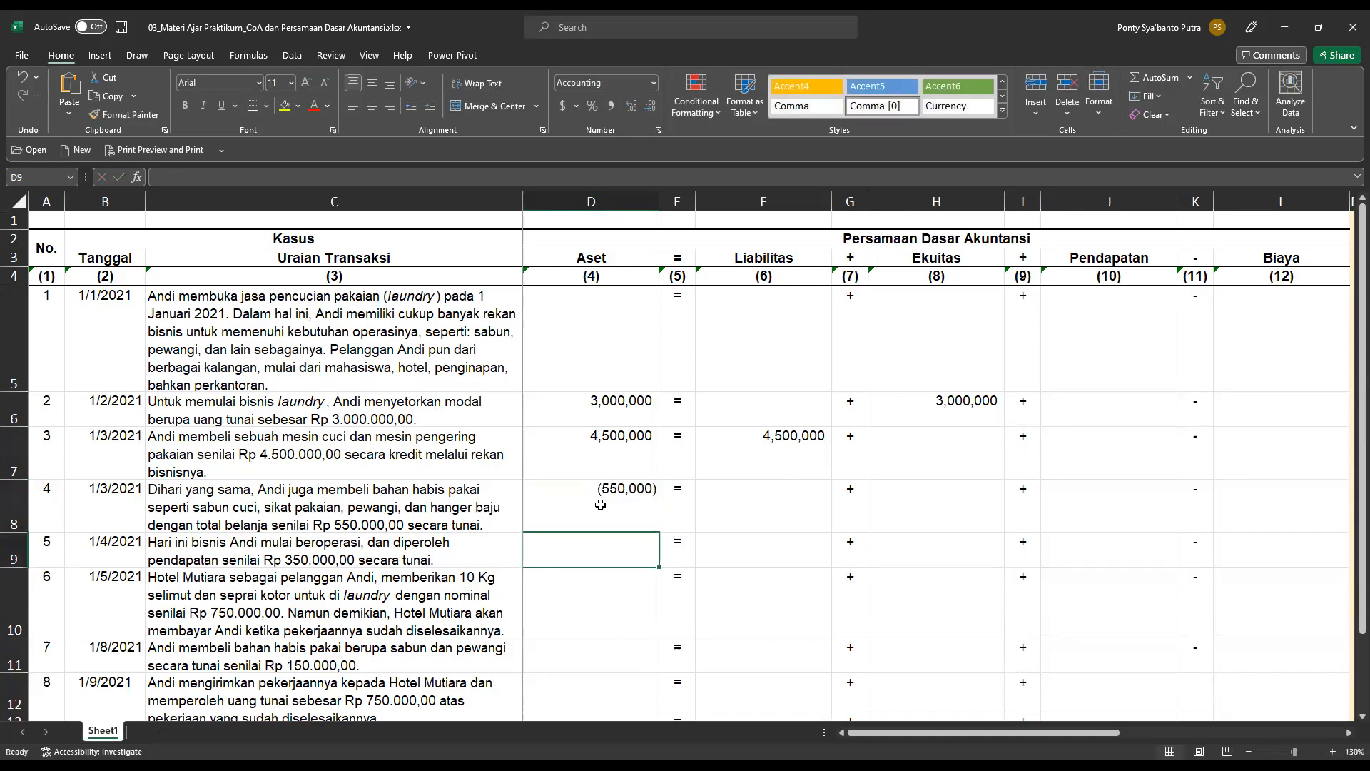
# Record transaction 4's supplies purchase under Biaya in the accounting equation as =550000 in cell L8.
pyautogui.click(600, 504)
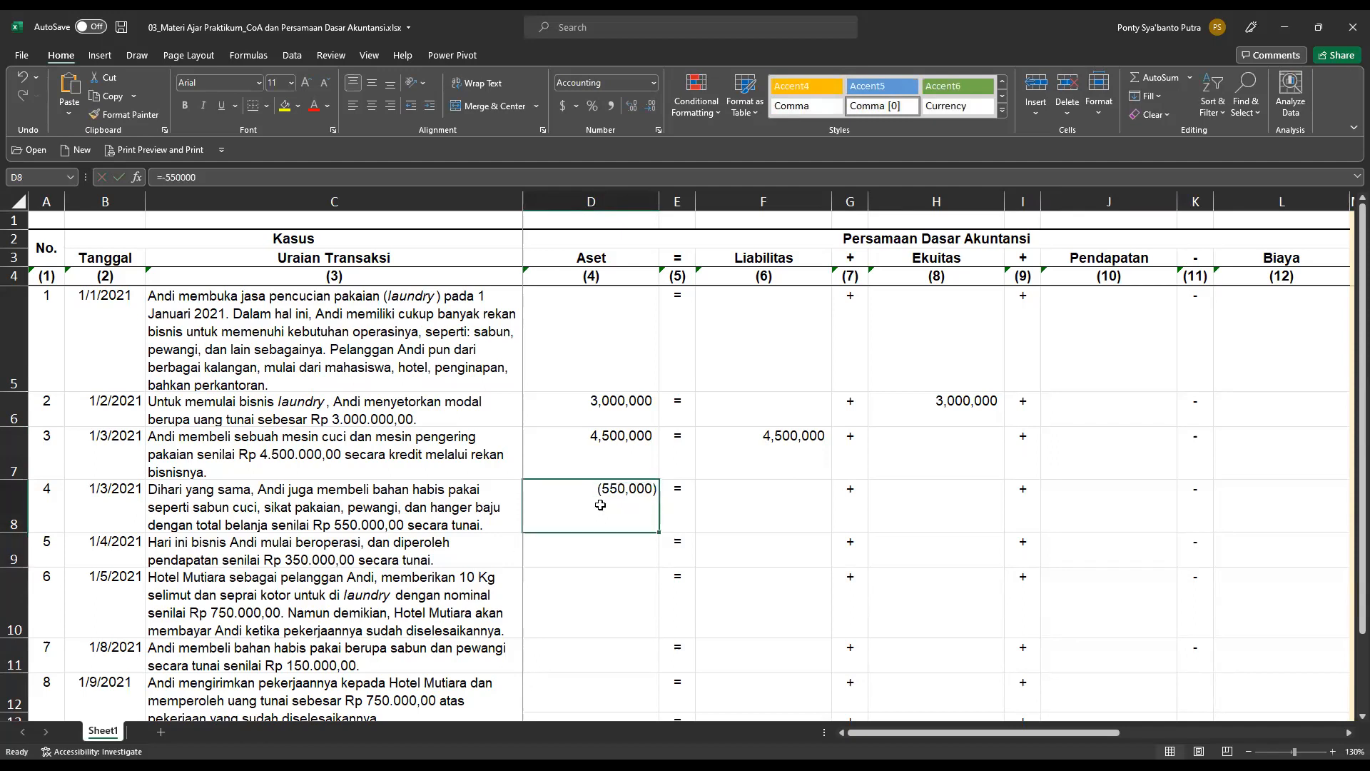
pyautogui.press('Left')
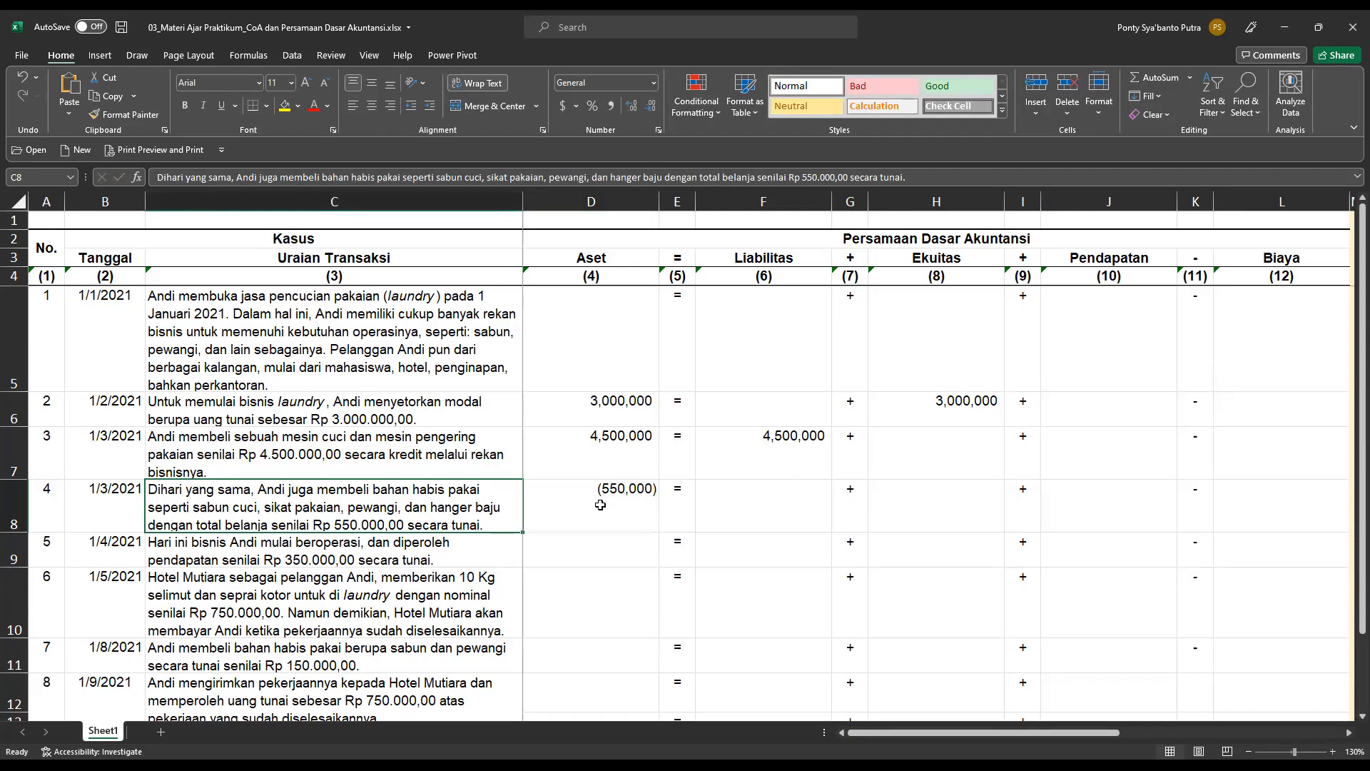
pyautogui.press('Right')
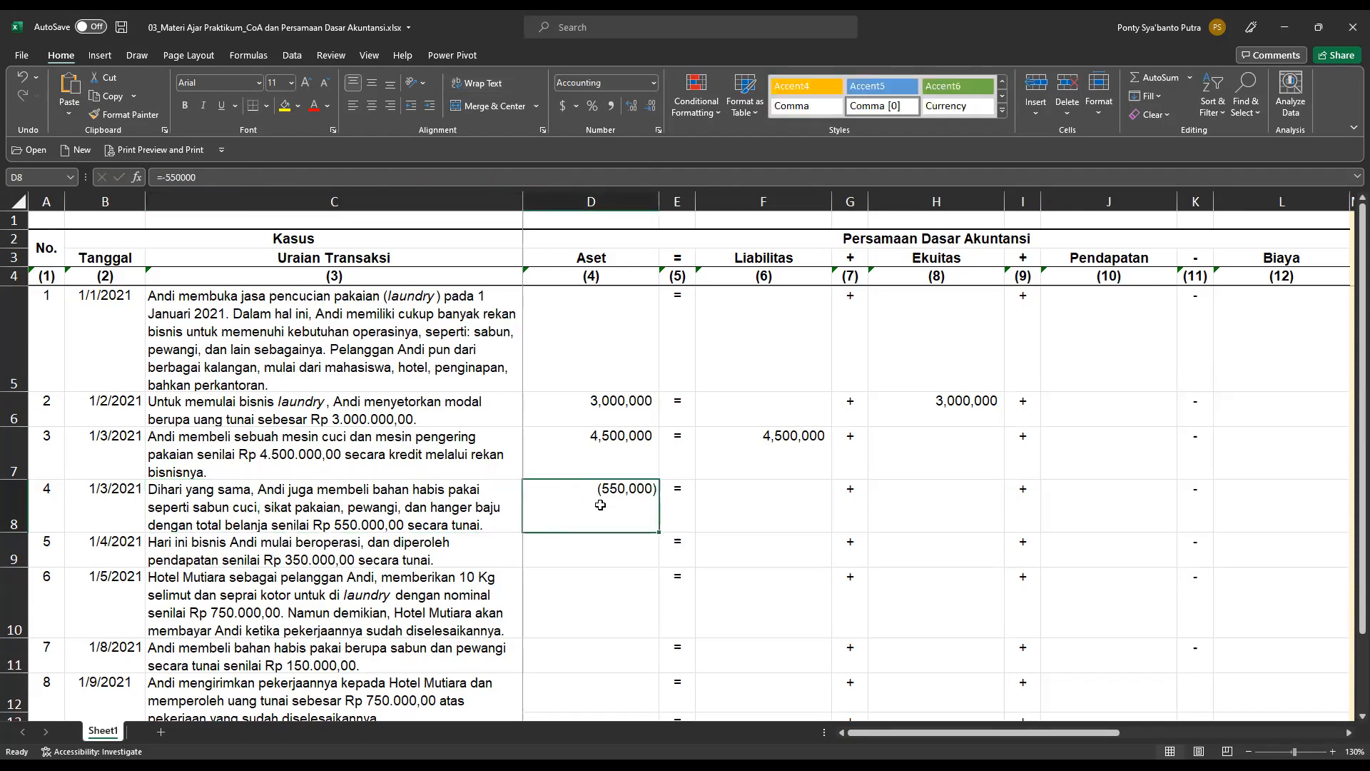
pyautogui.press('Left')
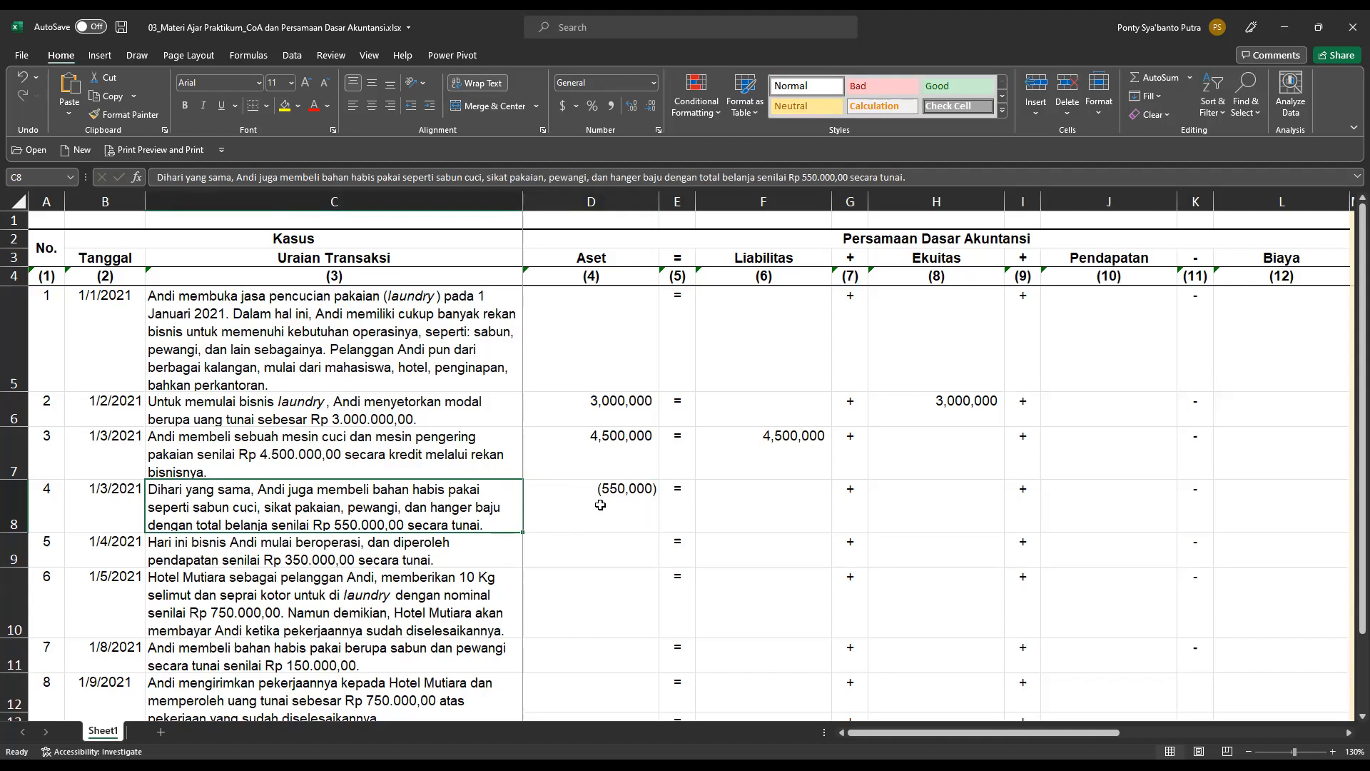
pyautogui.press('Right')
pyautogui.press('Right')
pyautogui.press('Right')
pyautogui.press('Right')
pyautogui.press('Right')
pyautogui.press('Right')
pyautogui.press('Right')
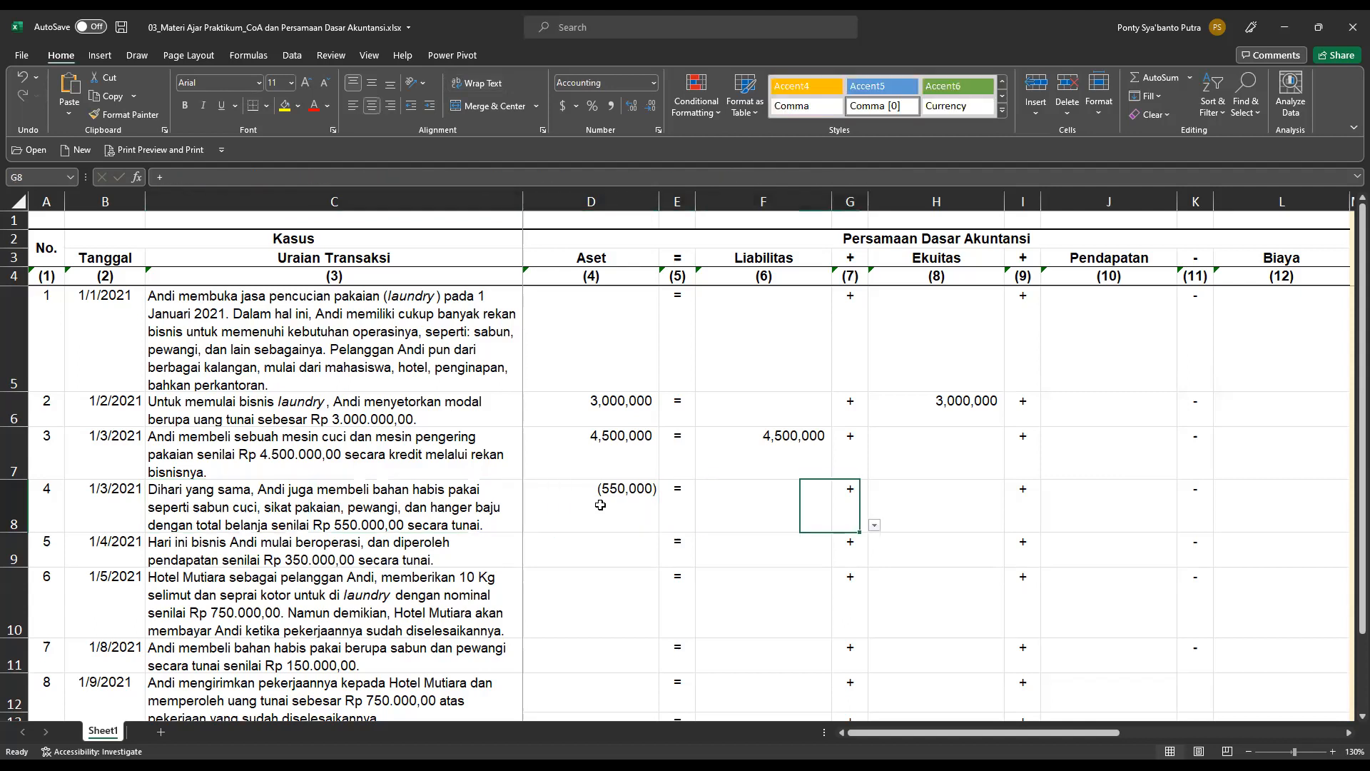
pyautogui.press('Right')
pyautogui.press('Right')
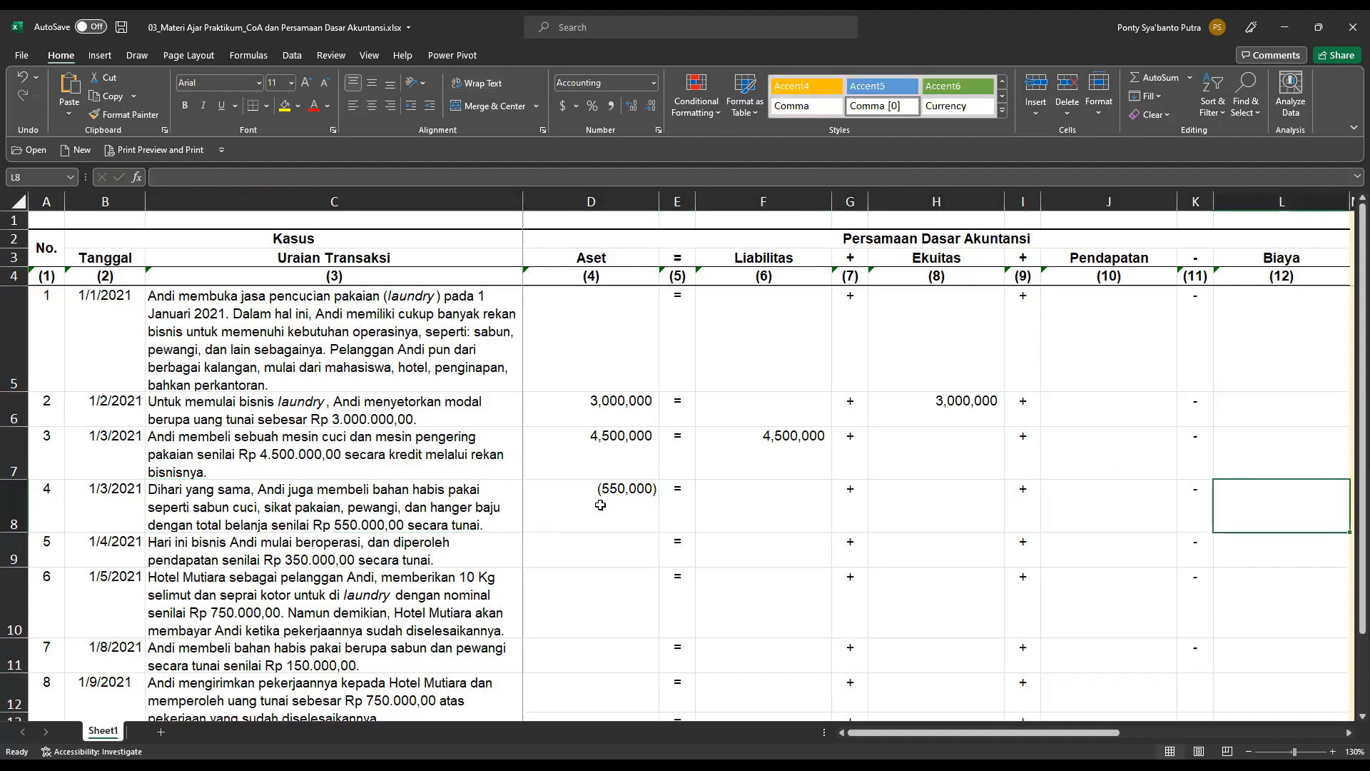
pyautogui.click(1231, 263)
pyautogui.click(1273, 506)
pyautogui.write('=')
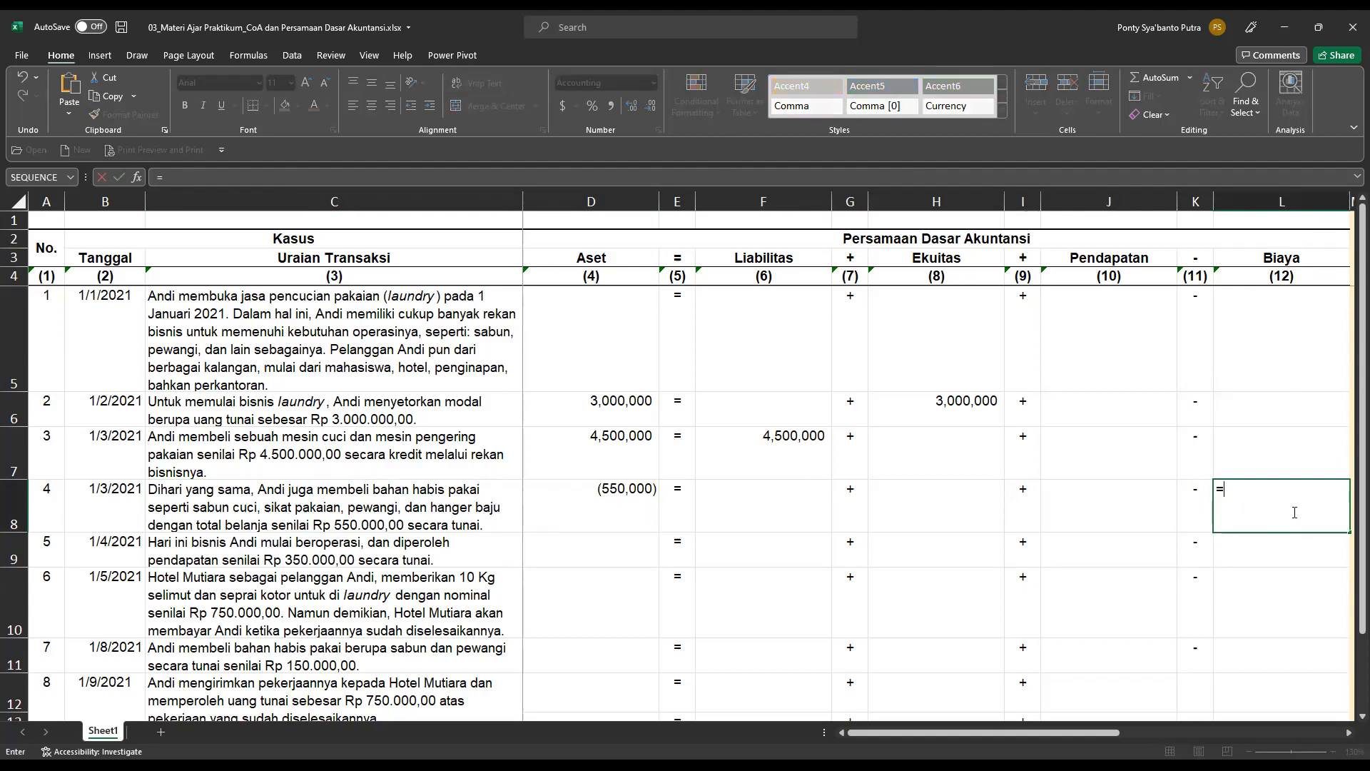
pyautogui.write('550000')
pyautogui.press('Return')
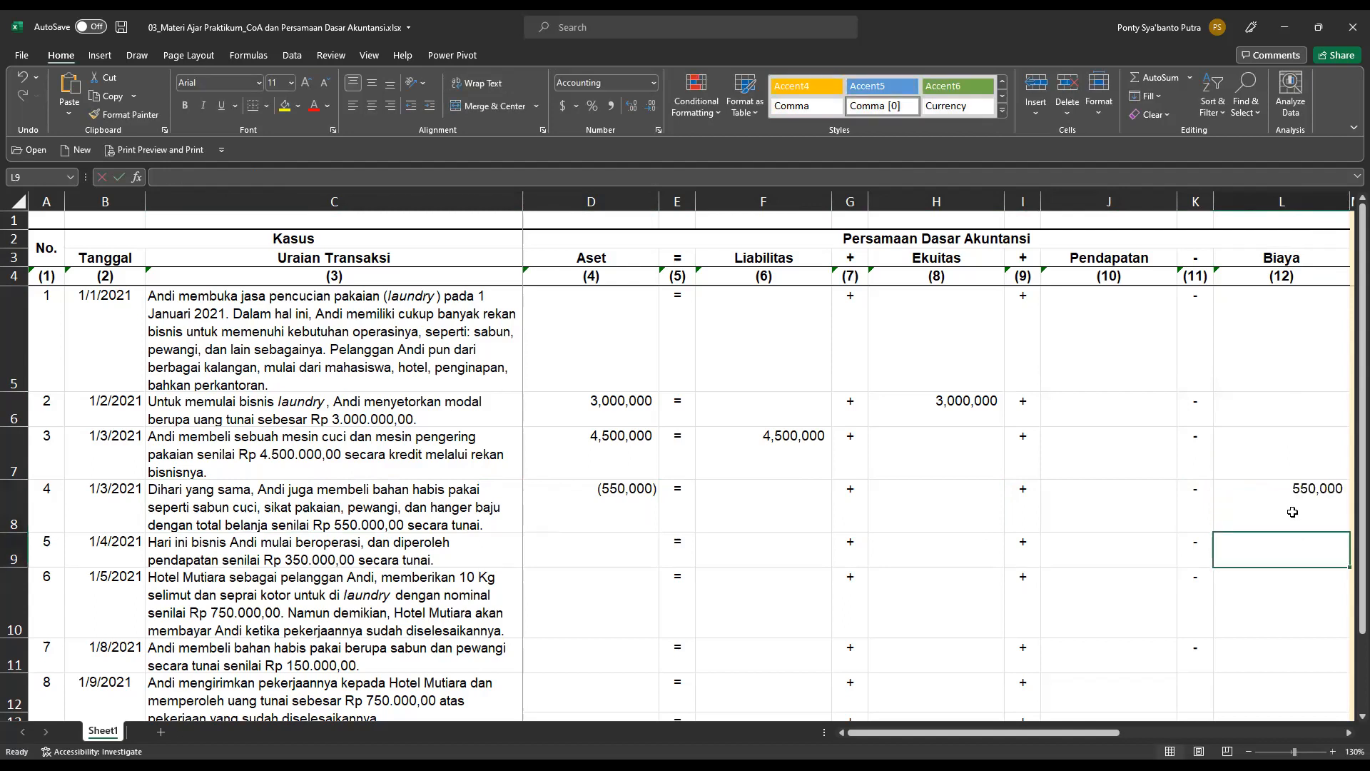
# Check the totals and balance difference below the accounting equation after recording transaction 4.
pyautogui.scroll(-3, 1278, 499)
pyautogui.scroll(1, 1267, 491)
pyautogui.scroll(3, 1267, 491)
# In the chart of account analysis, set transaction 4's Aset account to Kas di Tangan in N8 and mark it as cr in O8.
pyautogui.moveTo(1117, 732); pyautogui.dragTo(1192, 735)
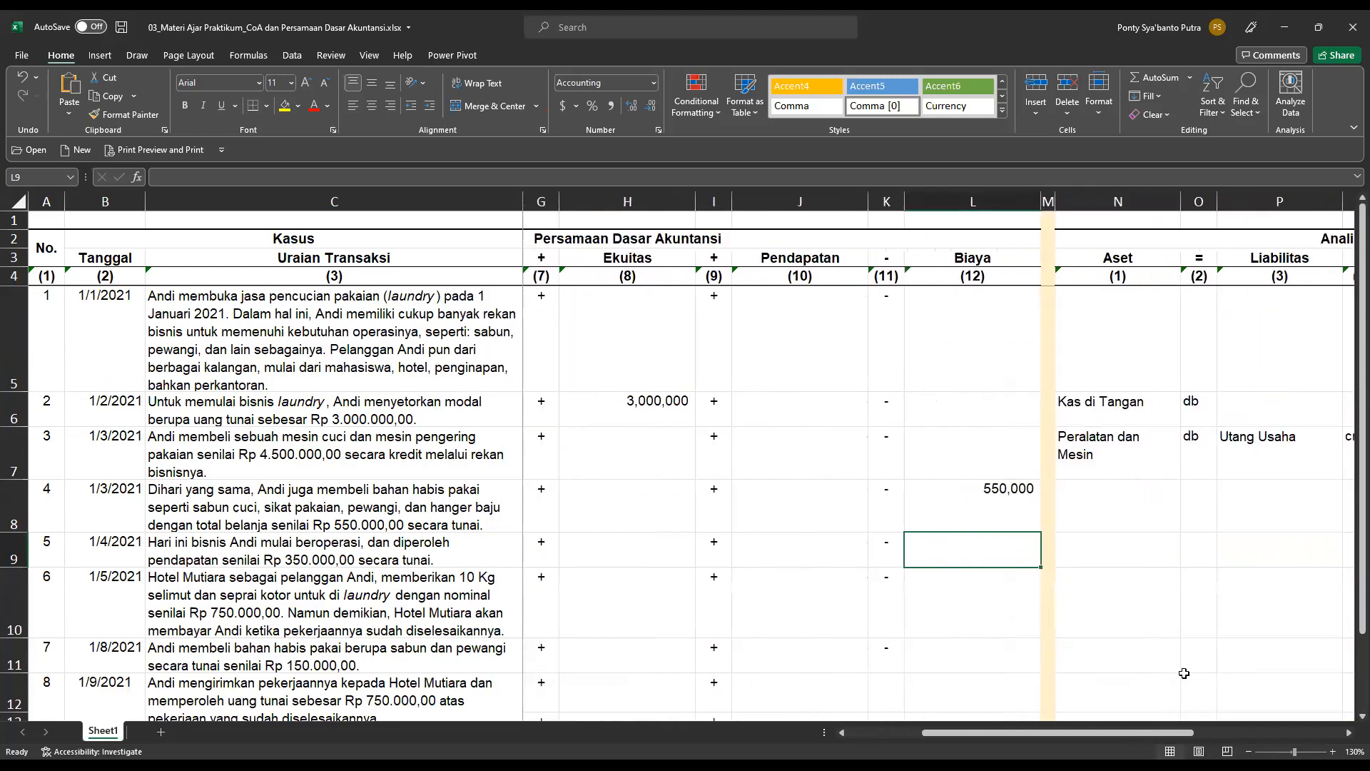
pyautogui.click(1152, 505)
pyautogui.click(1188, 526)
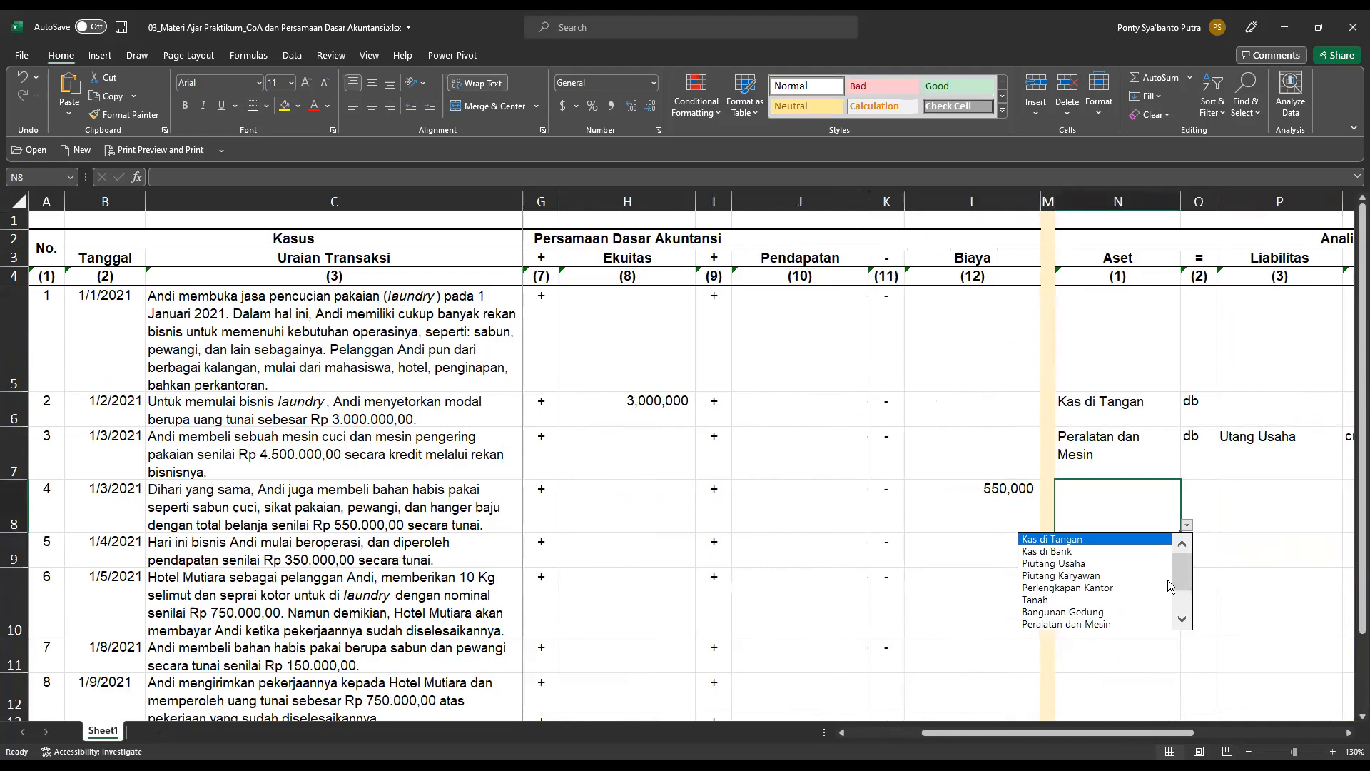
pyautogui.click(1120, 540)
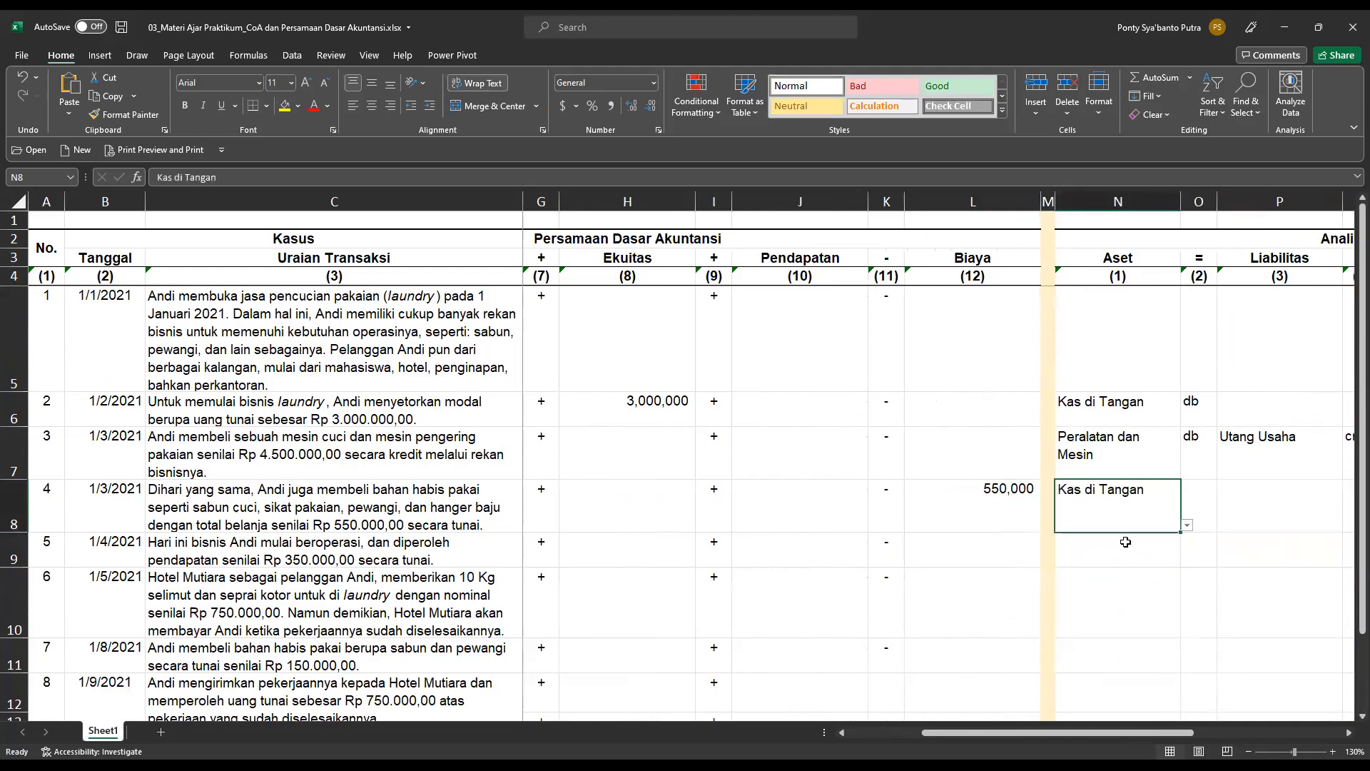
pyautogui.click(1208, 494)
pyautogui.click(1224, 528)
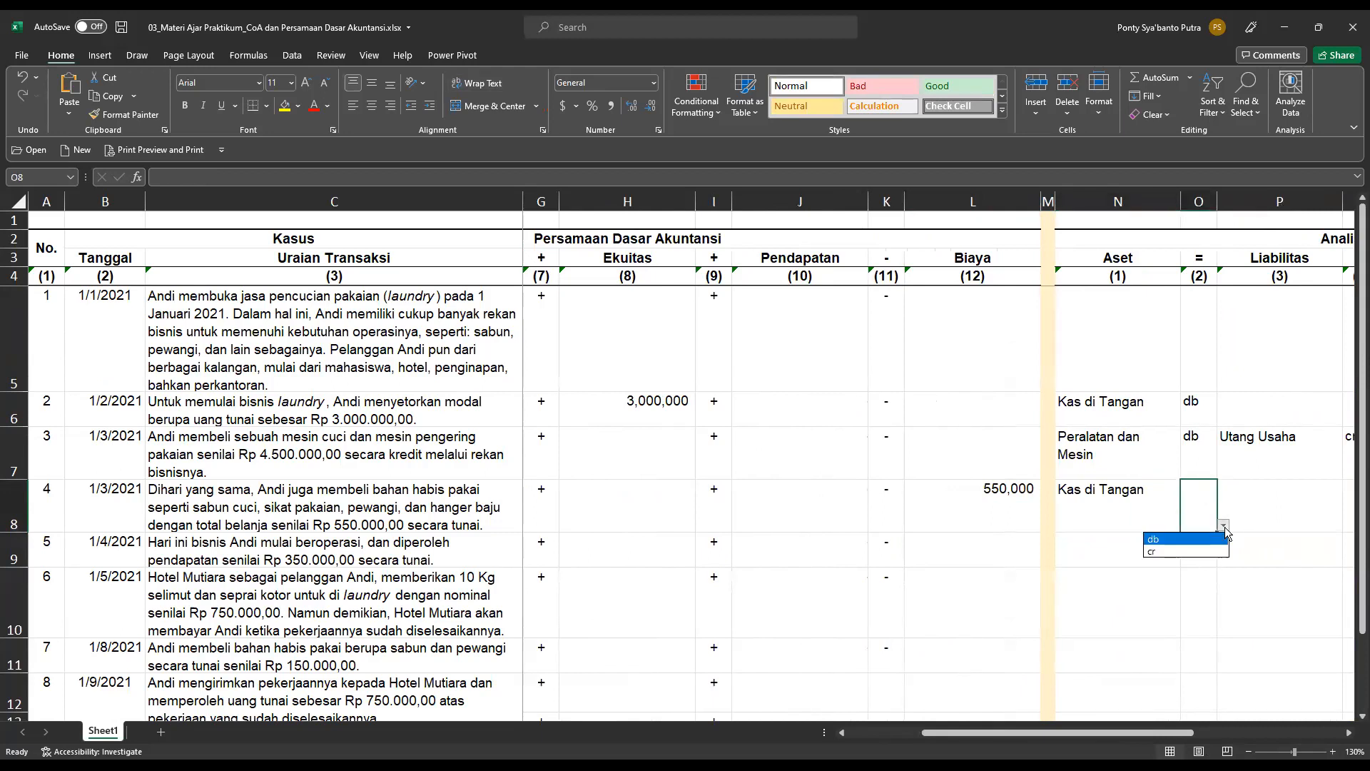
pyautogui.click(1185, 551)
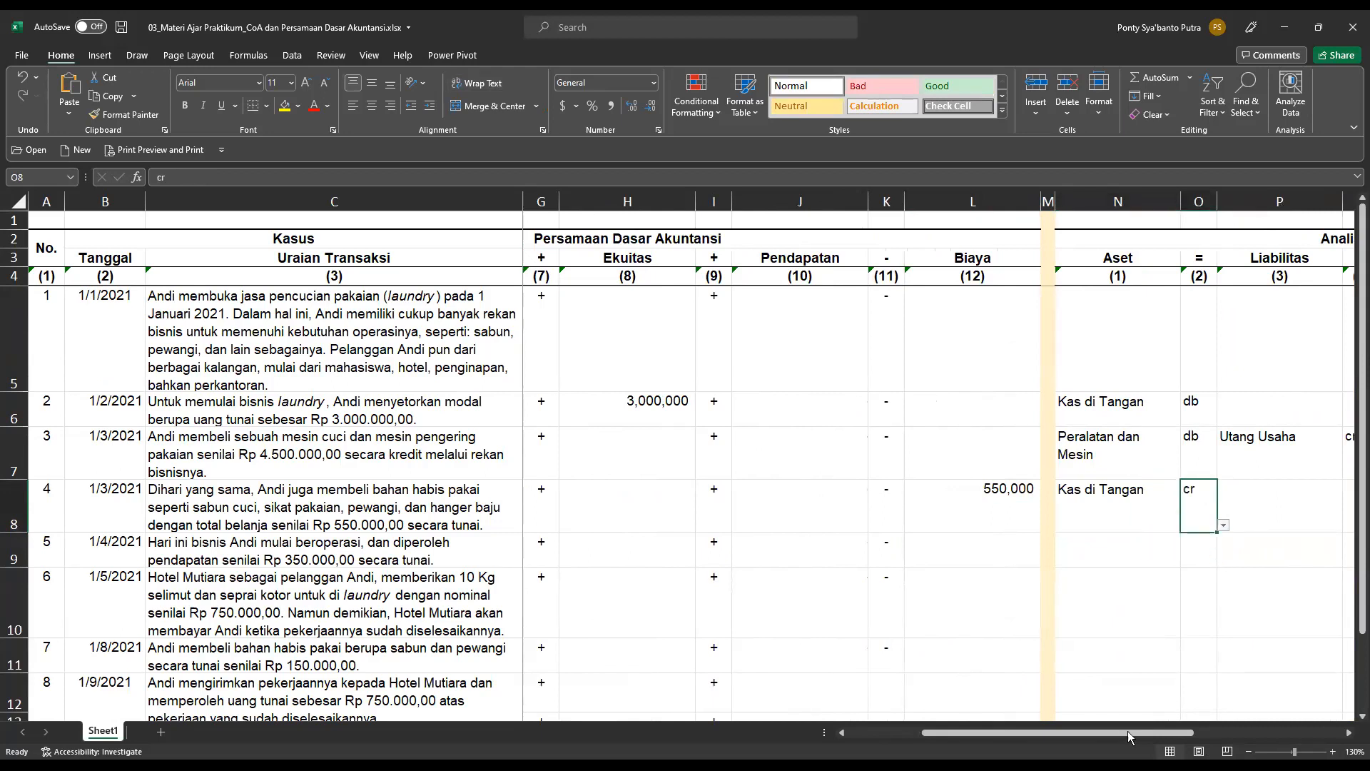
# Set transaction 4's Biaya account to Biaya Bahan Habis Pakai in cell V8 and mark it as db in W8.
pyautogui.moveTo(1135, 732); pyautogui.dragTo(1287, 714)
pyautogui.click(1268, 505)
pyautogui.click(1318, 525)
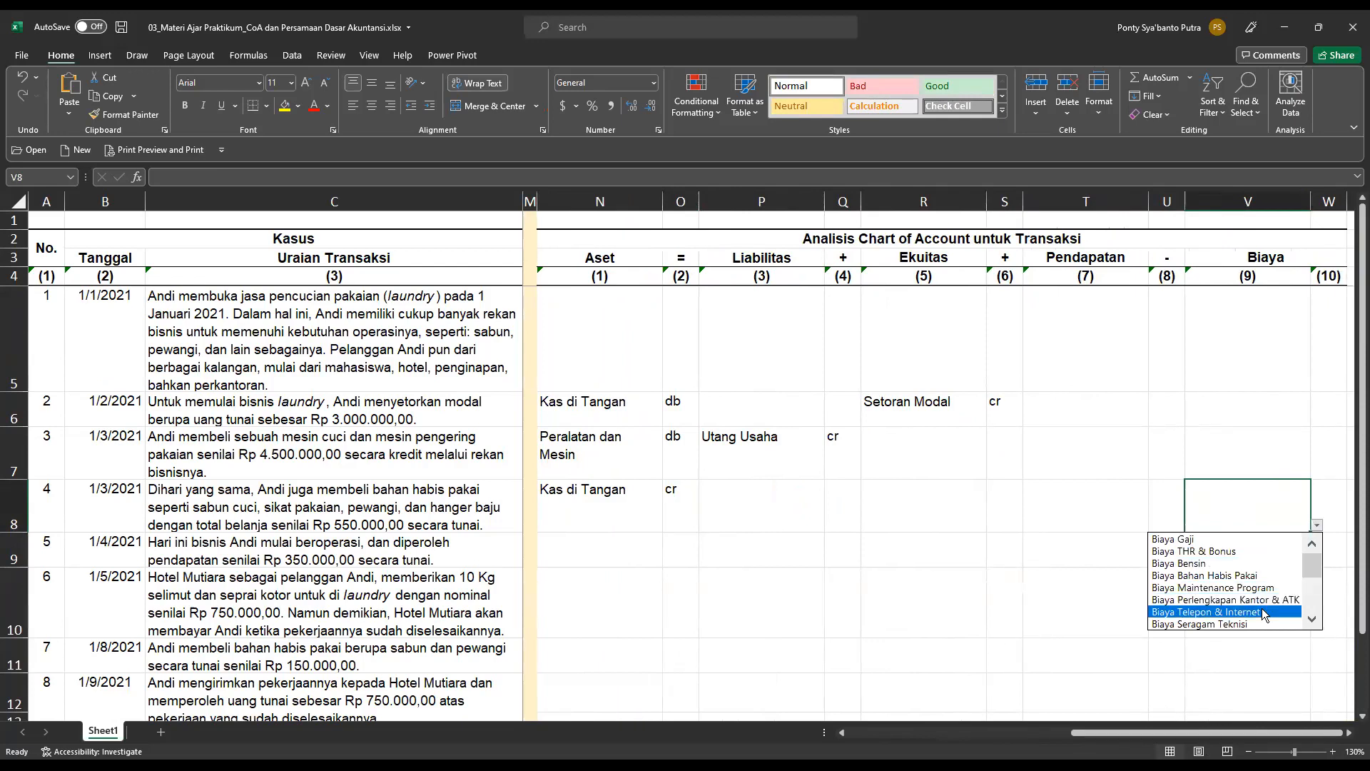
pyautogui.click(1242, 575)
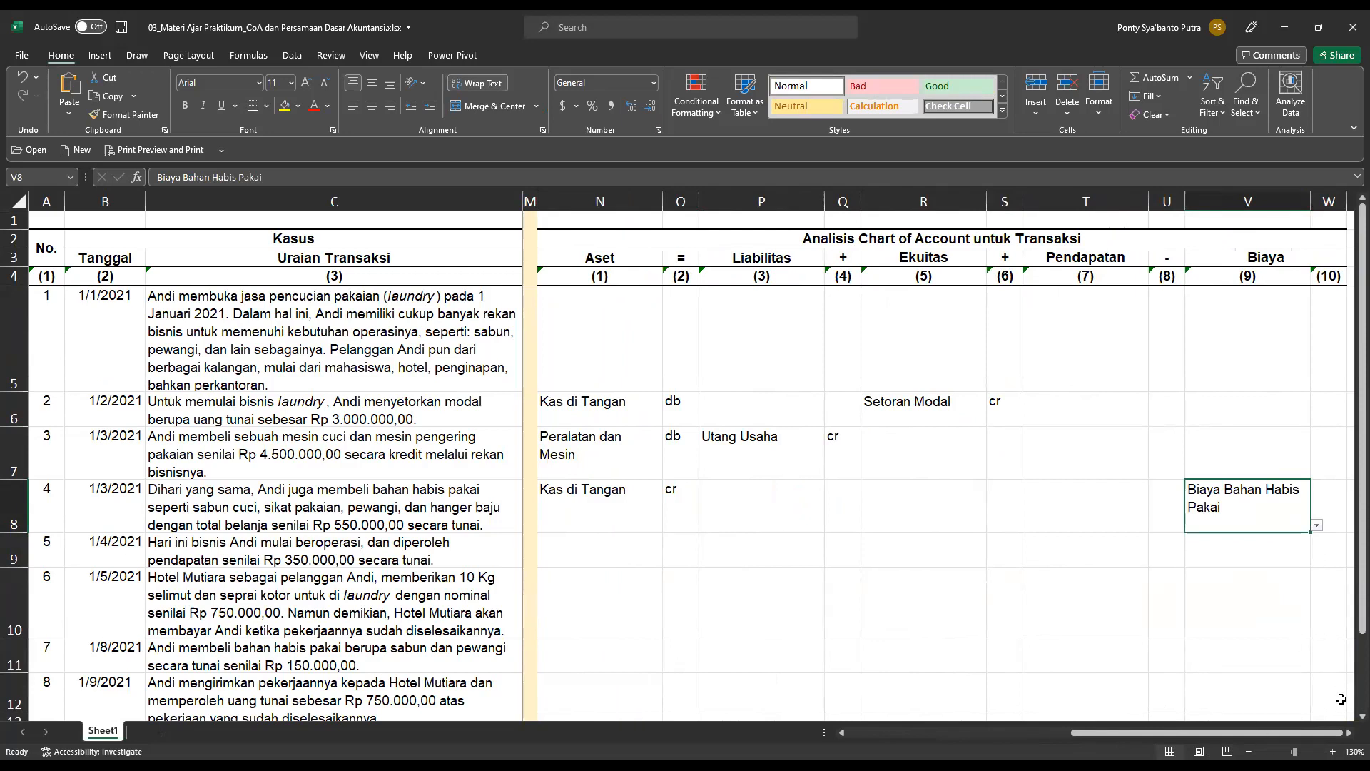
pyautogui.click(1331, 500)
pyautogui.click(1352, 527)
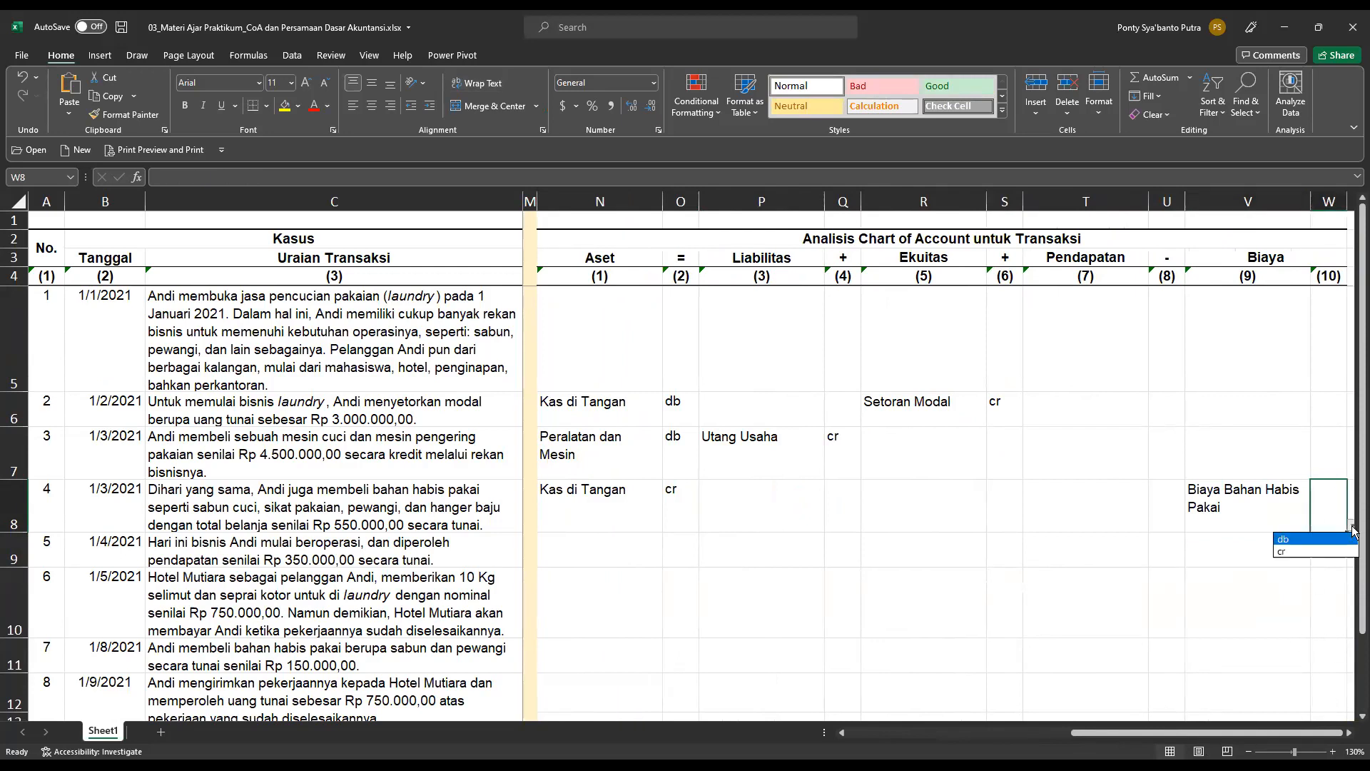
pyautogui.click(1328, 540)
# Return to the accounting equation section and record transaction 5's cash receipt under Aset as 350,000 in cell D9.
pyautogui.moveTo(1246, 737); pyautogui.dragTo(872, 727)
pyautogui.click(288, 553)
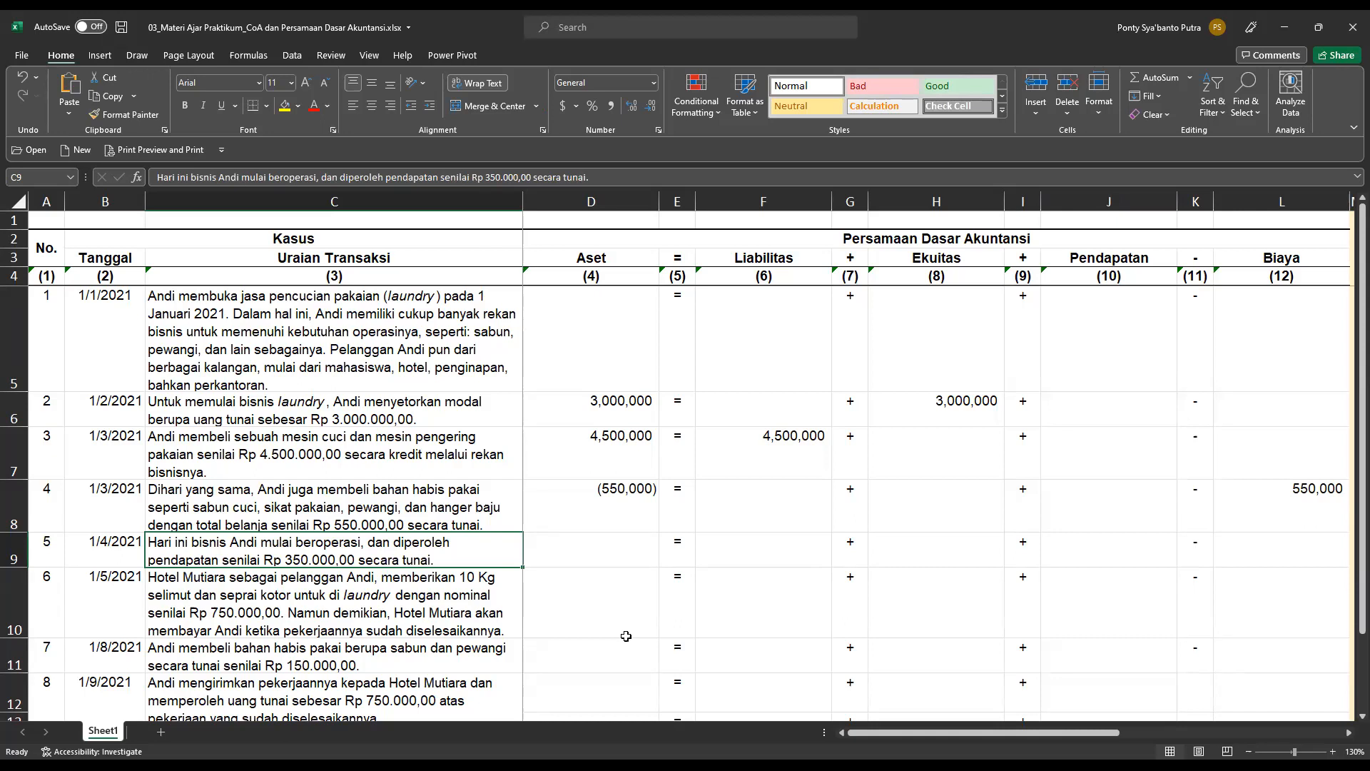
pyautogui.click(627, 547)
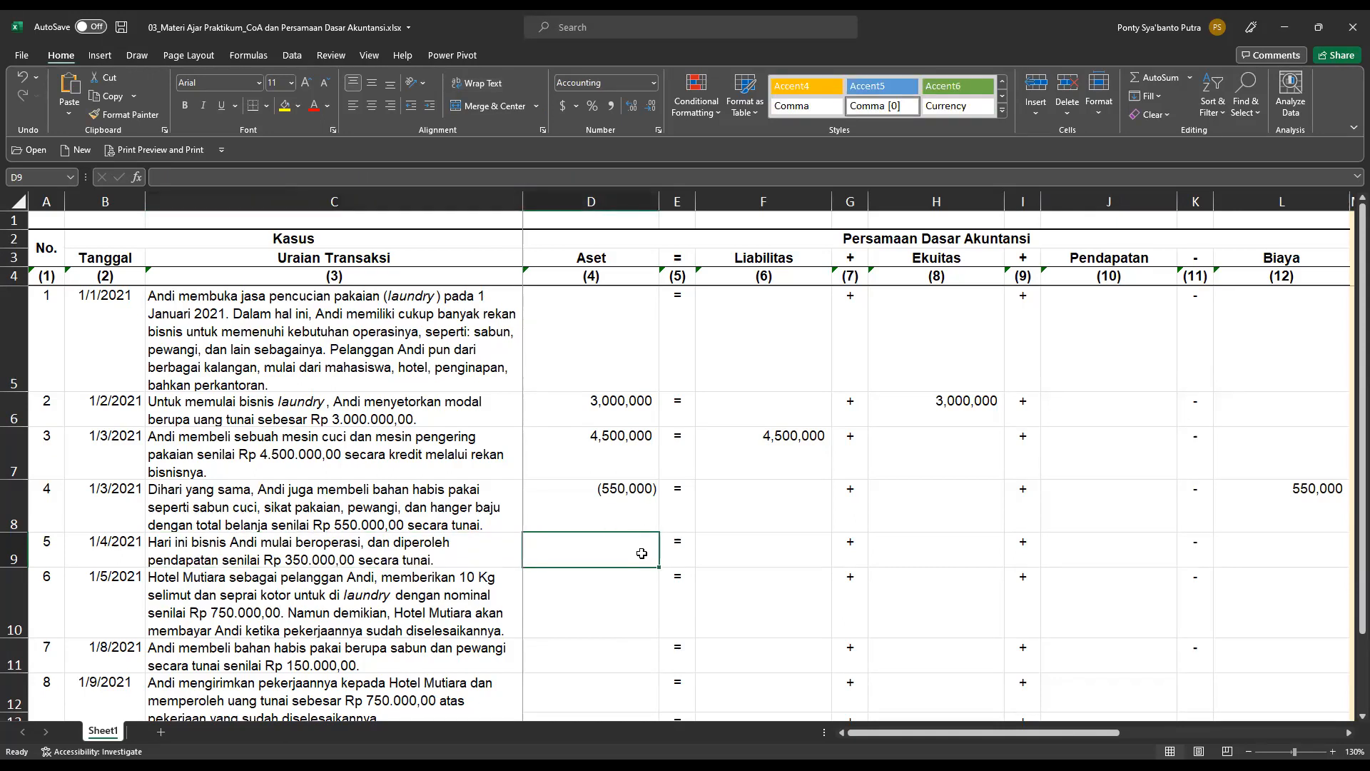
pyautogui.write('350,000')
pyautogui.press('Return')
# Record transaction 5's income under Pendapatan as 350,000 in cell J9 and check the balance rows below the table.
pyautogui.press('Up')
pyautogui.press('Right')
pyautogui.press('Right')
pyautogui.press('Right')
pyautogui.press('Right')
pyautogui.press('Right')
pyautogui.press('Right')
pyautogui.write('350')
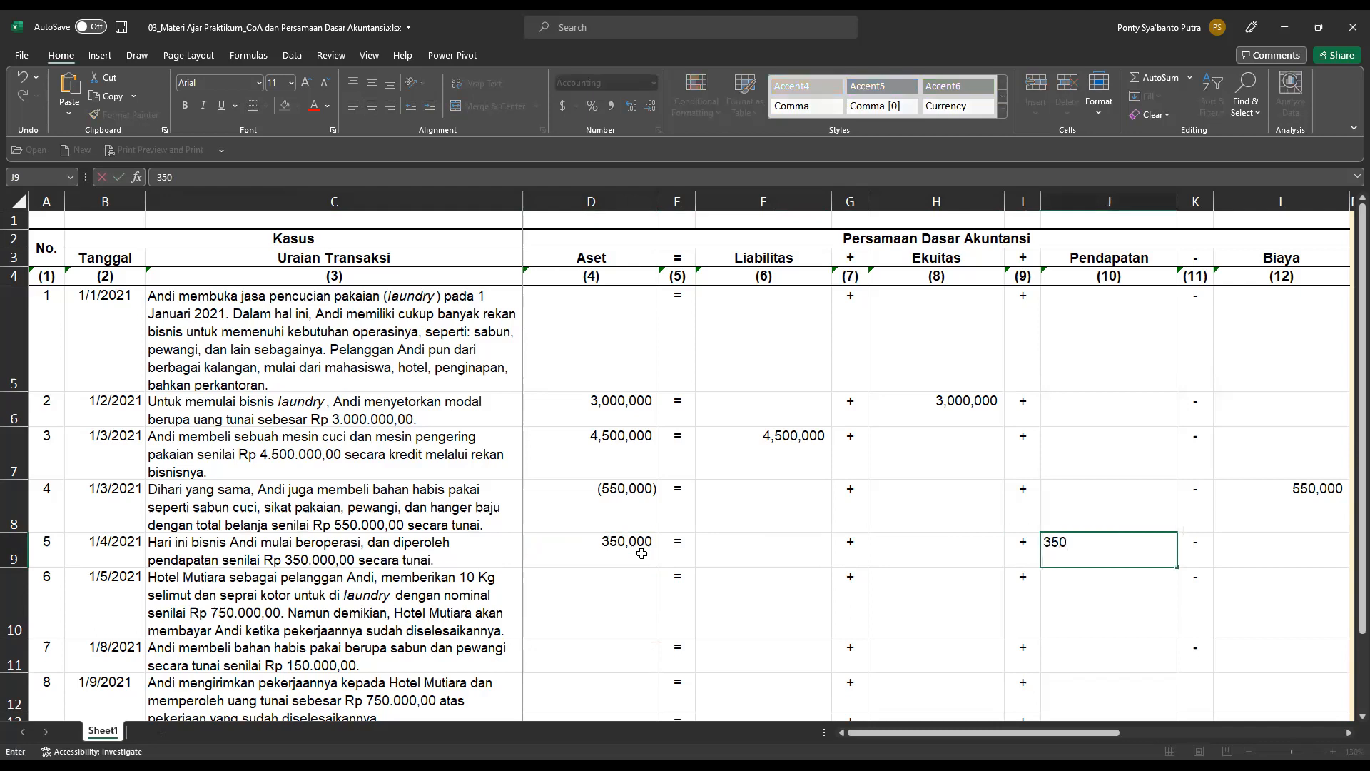
pyautogui.write(',000')
pyautogui.press('Return')
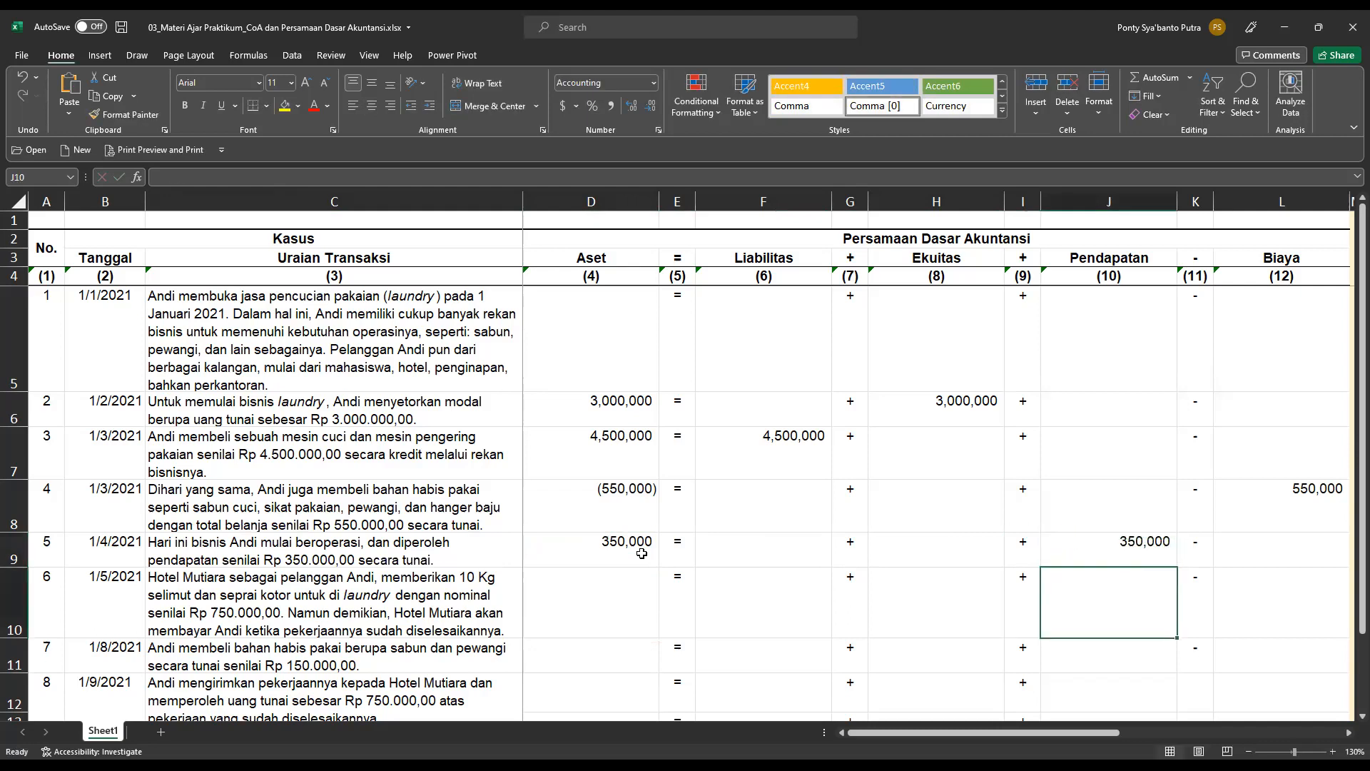
pyautogui.scroll(-2, 649, 554)
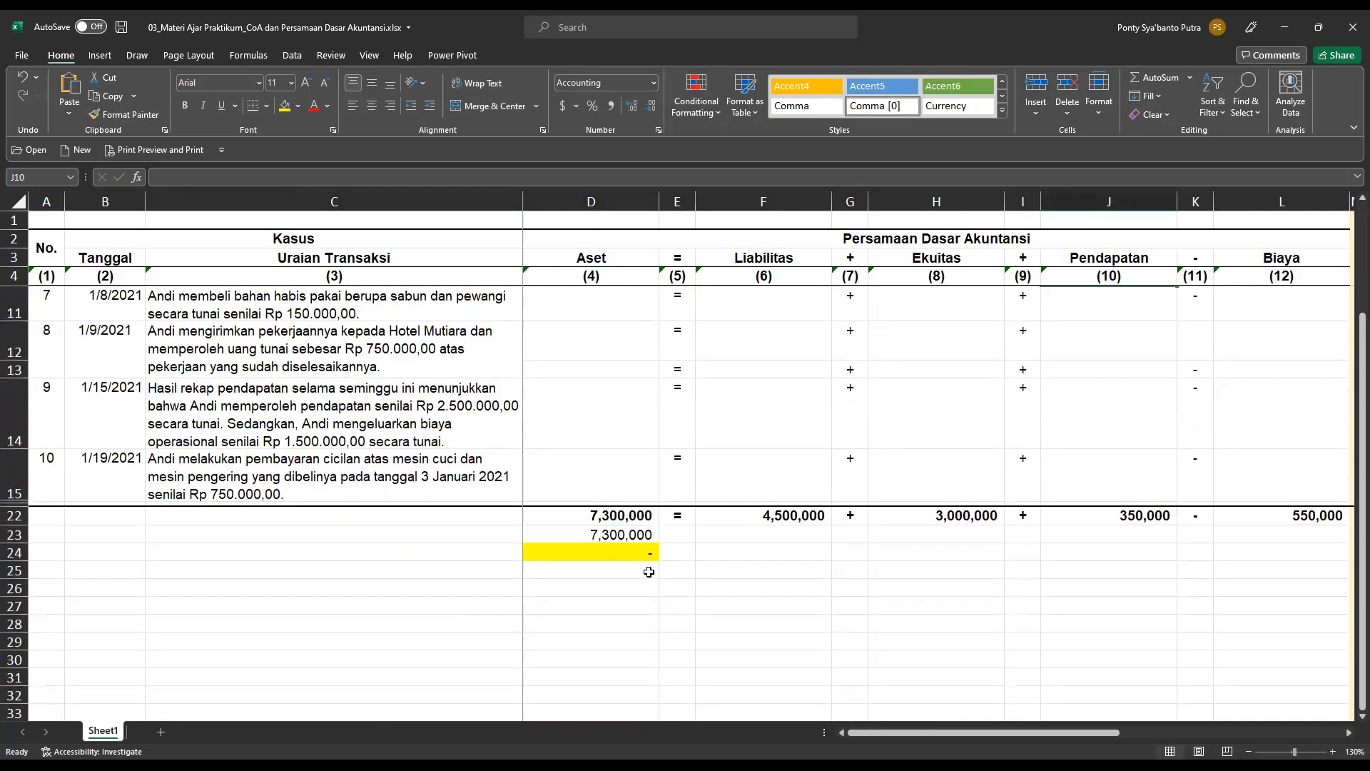
pyautogui.scroll(2, 649, 566)
# In the chart of account analysis, set transaction 5's Aset account to Kas di Tangan in N9 and mark it as db in O9.
pyautogui.moveTo(1010, 733); pyautogui.dragTo(1112, 733)
pyautogui.click(1074, 551)
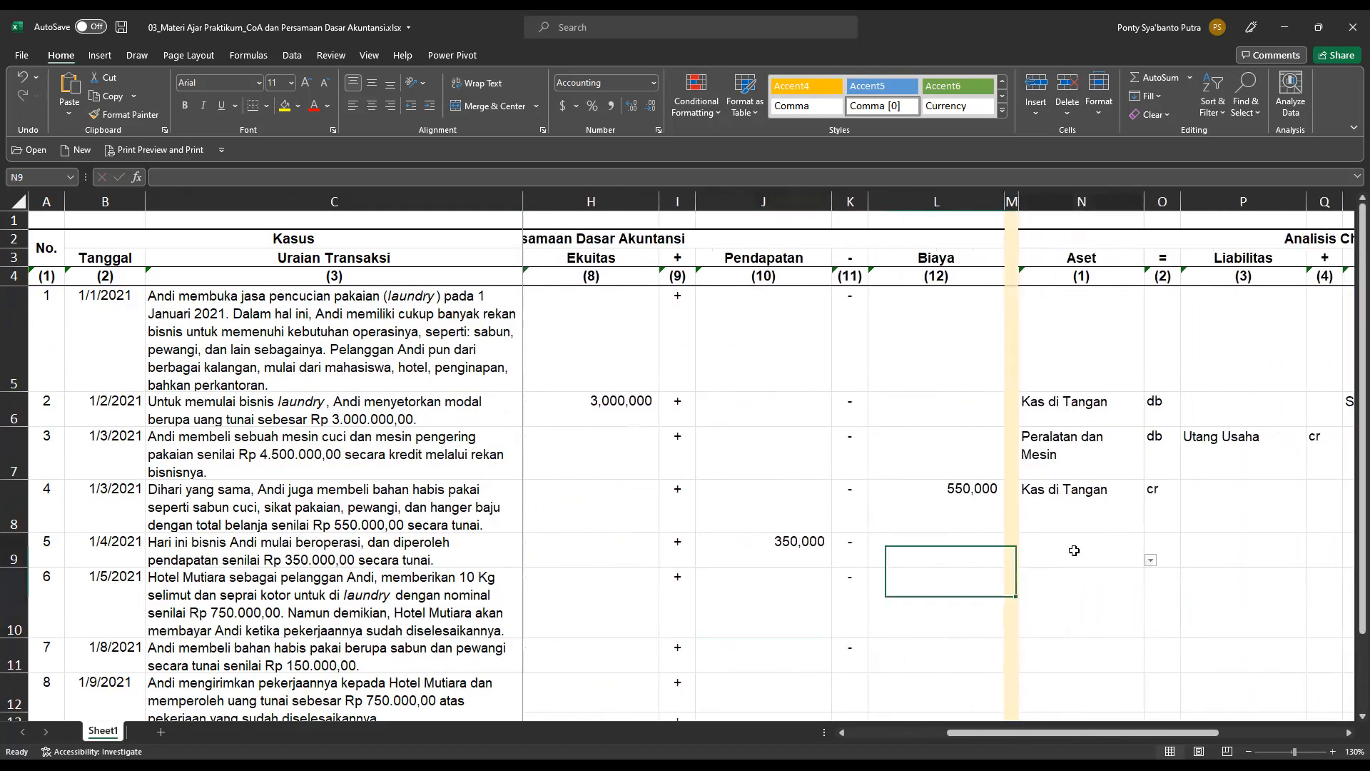
pyautogui.click(1151, 562)
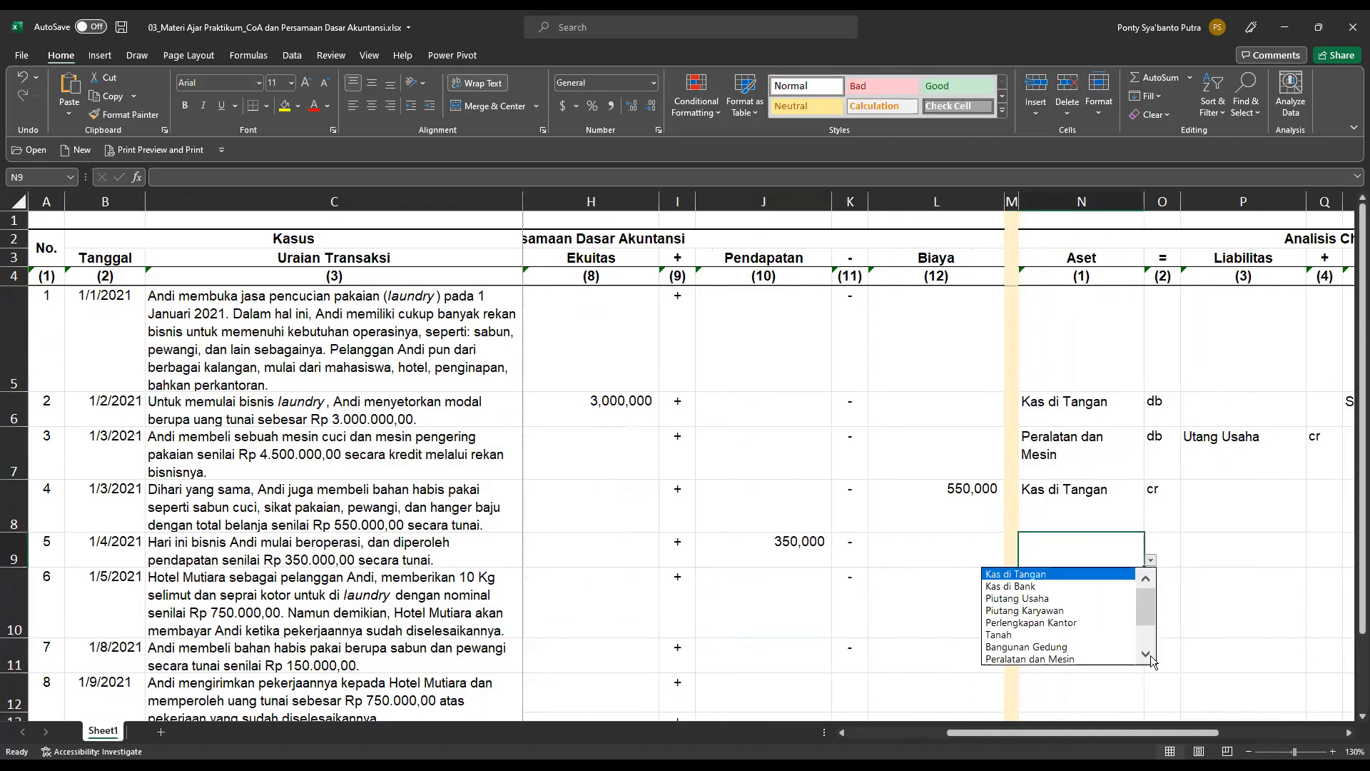
pyautogui.click(1106, 576)
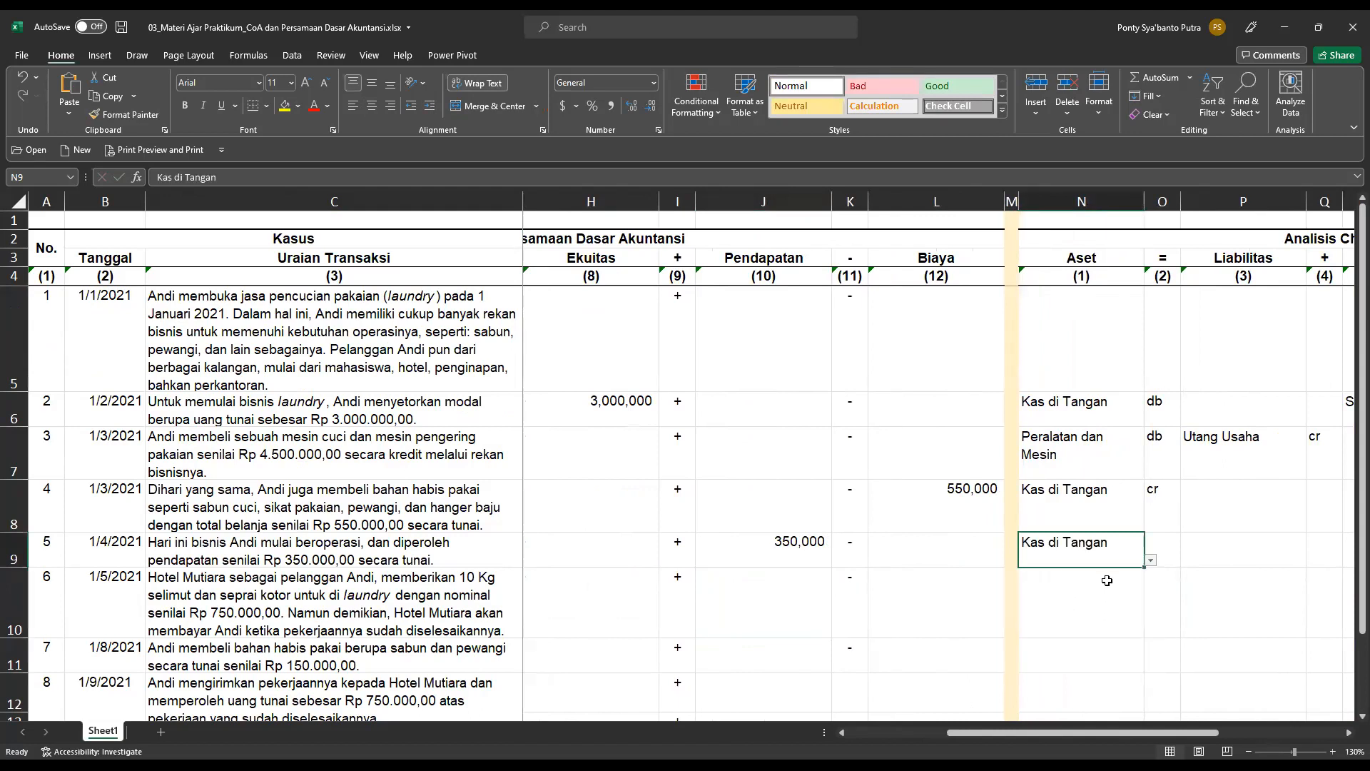
pyautogui.click(1180, 554)
pyautogui.click(1187, 560)
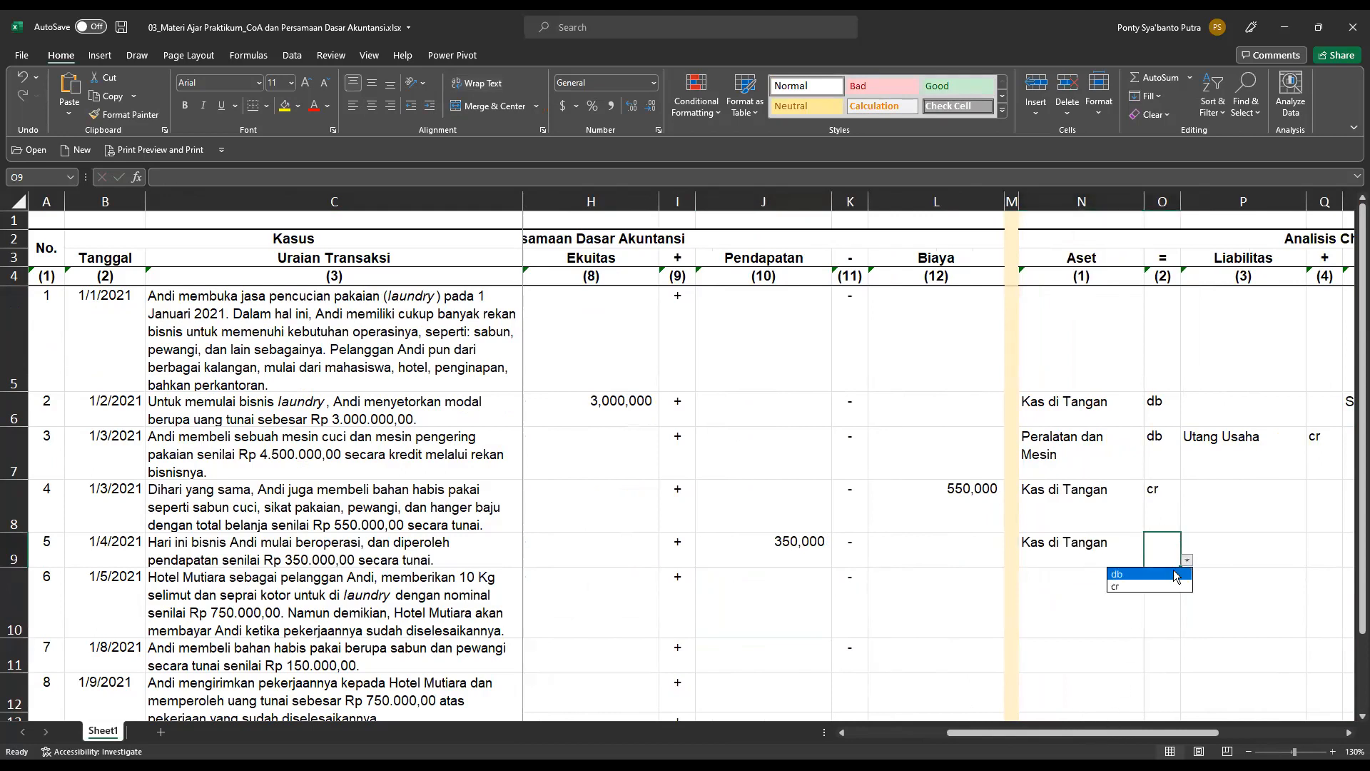
pyautogui.click(1128, 575)
# Set transaction 5's Pendapatan account to Pendapatan Jasa in cell T9 and mark it as cr in U9.
pyautogui.moveTo(1138, 733); pyautogui.dragTo(1212, 726)
pyautogui.click(1251, 546)
pyautogui.click(1329, 562)
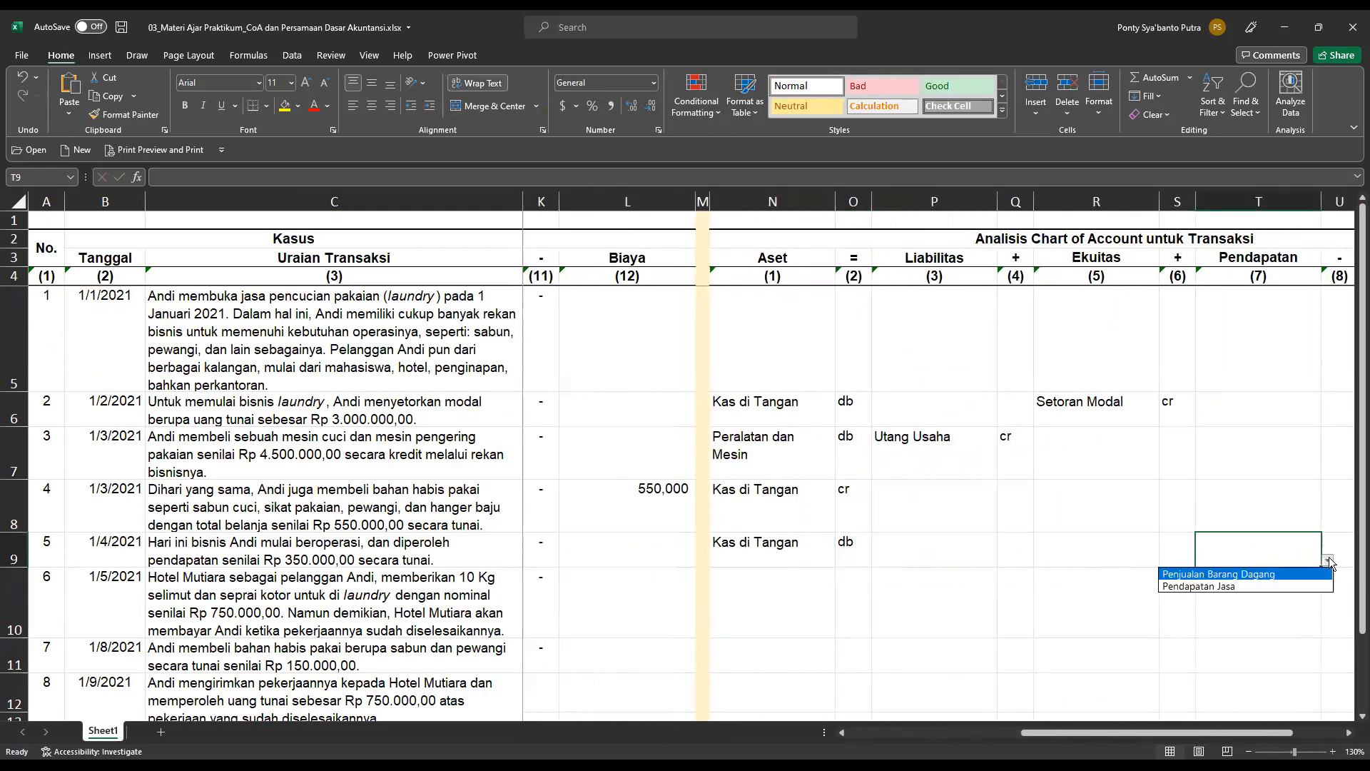
pyautogui.click(1265, 588)
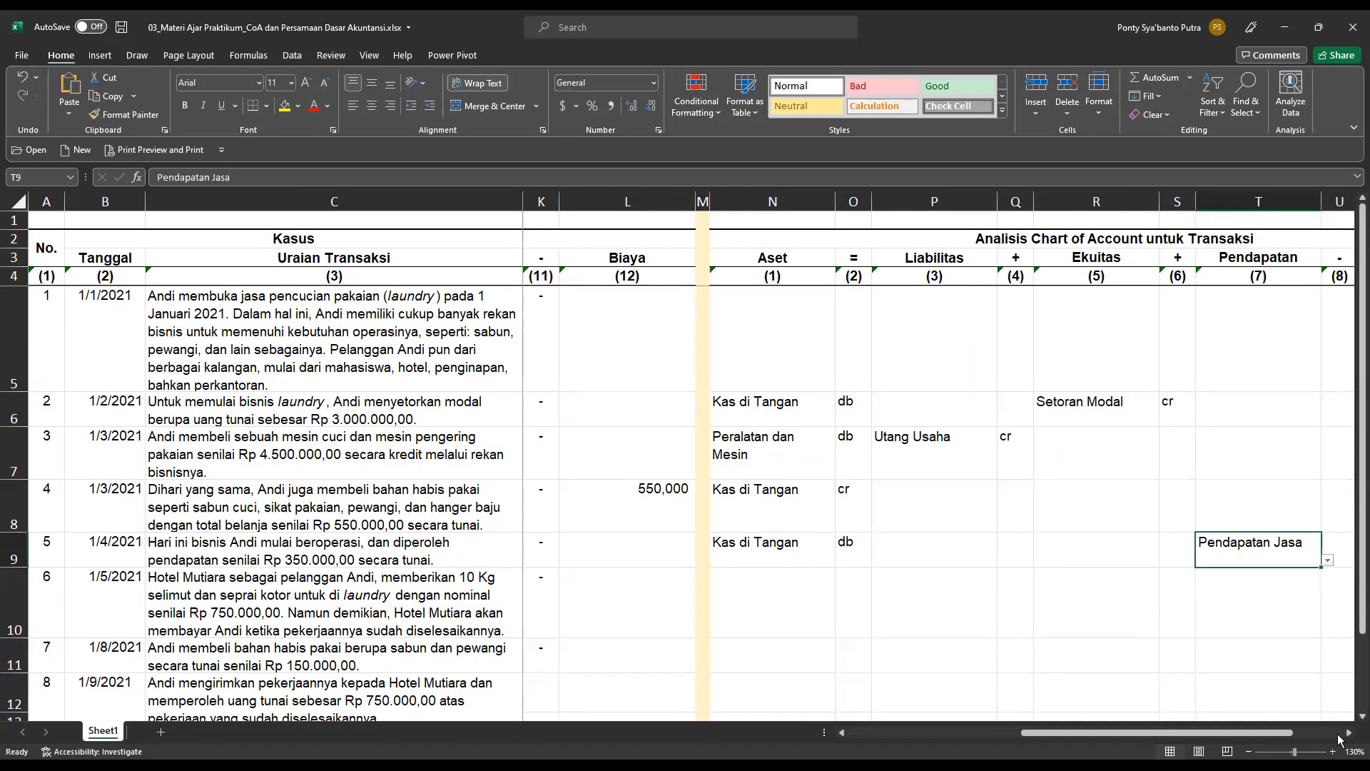
pyautogui.click(1349, 733)
pyautogui.click(1349, 733)
pyautogui.click(1349, 733)
pyautogui.click(1153, 550)
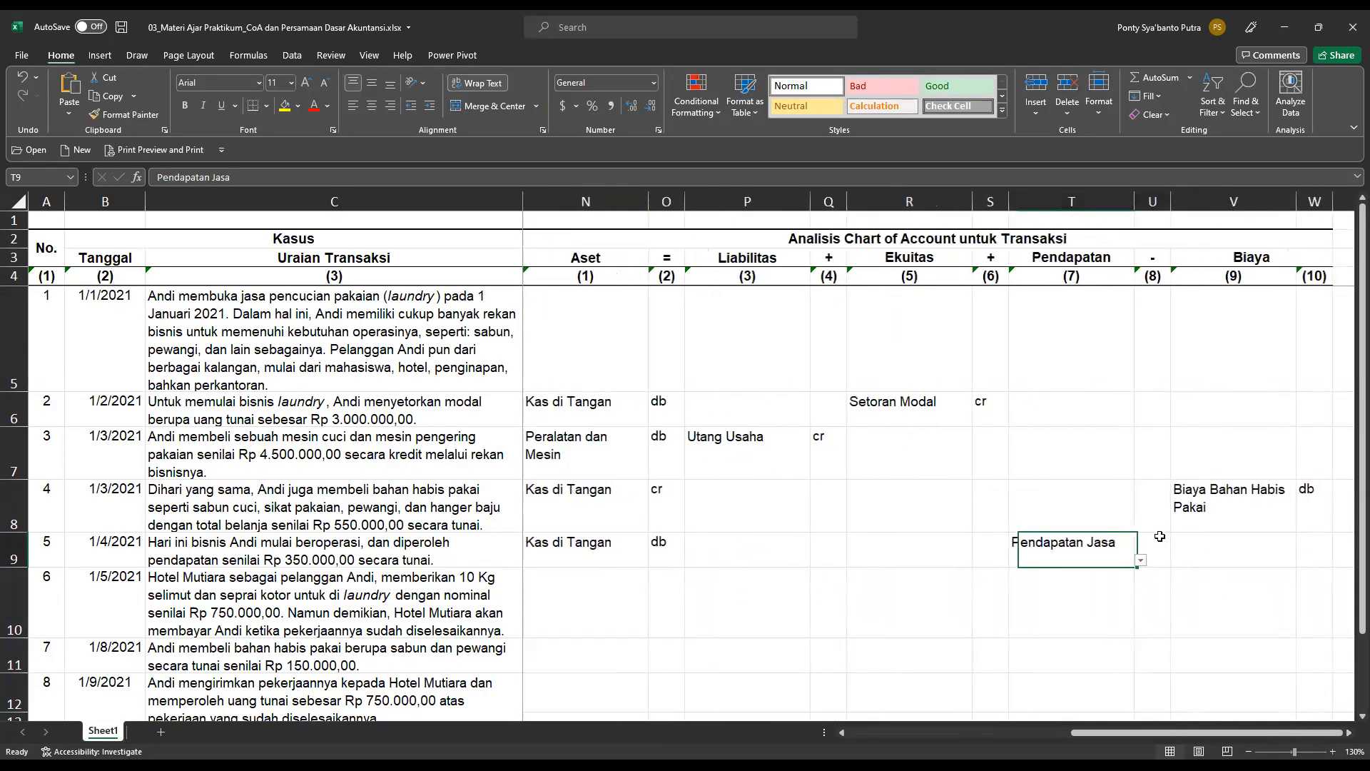
pyautogui.click(1177, 560)
pyautogui.click(1151, 587)
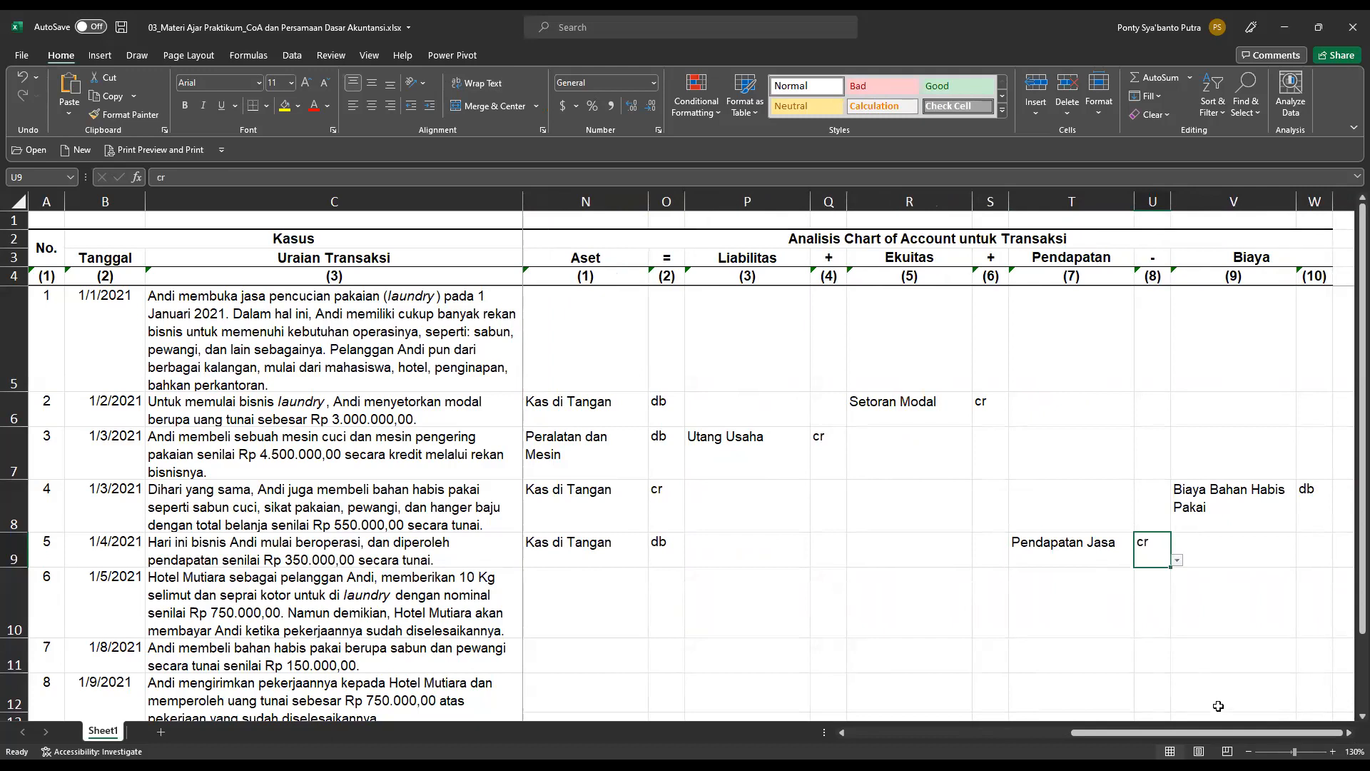
# Return to the accounting equation section and record transaction 6's receivable from Hotel Mutiara under Aset as =750000 in cell D10.
pyautogui.moveTo(1228, 729); pyautogui.dragTo(855, 730)
pyautogui.click(184, 587)
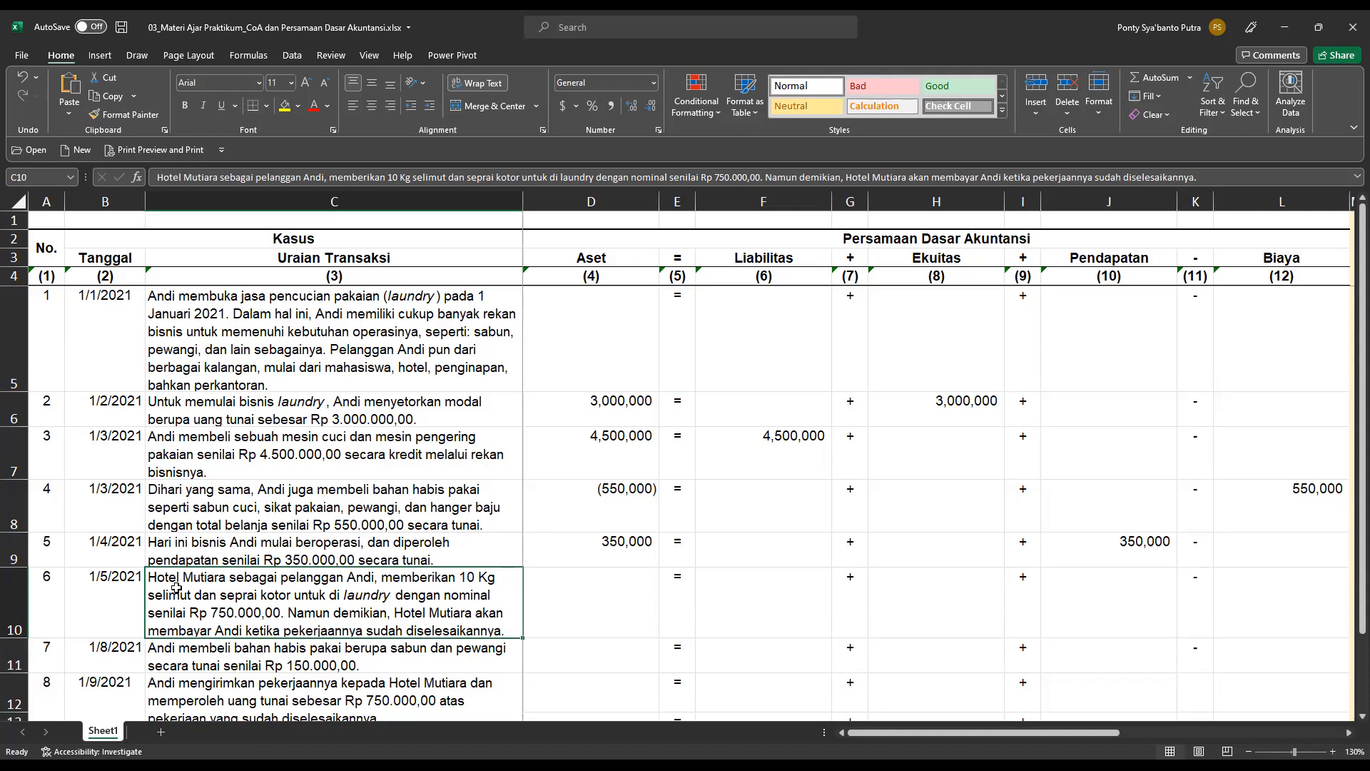
pyautogui.press('Right')
pyautogui.write('=')
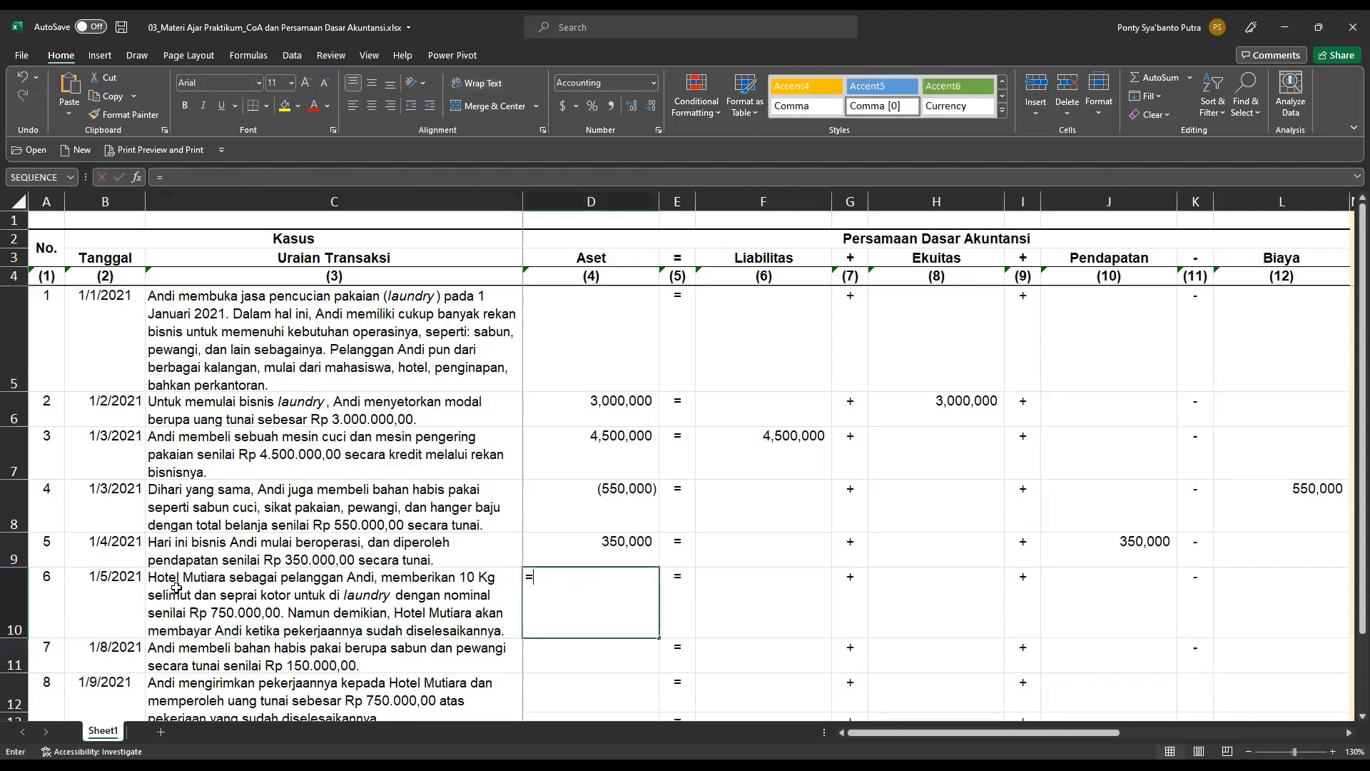
pyautogui.write('750000')
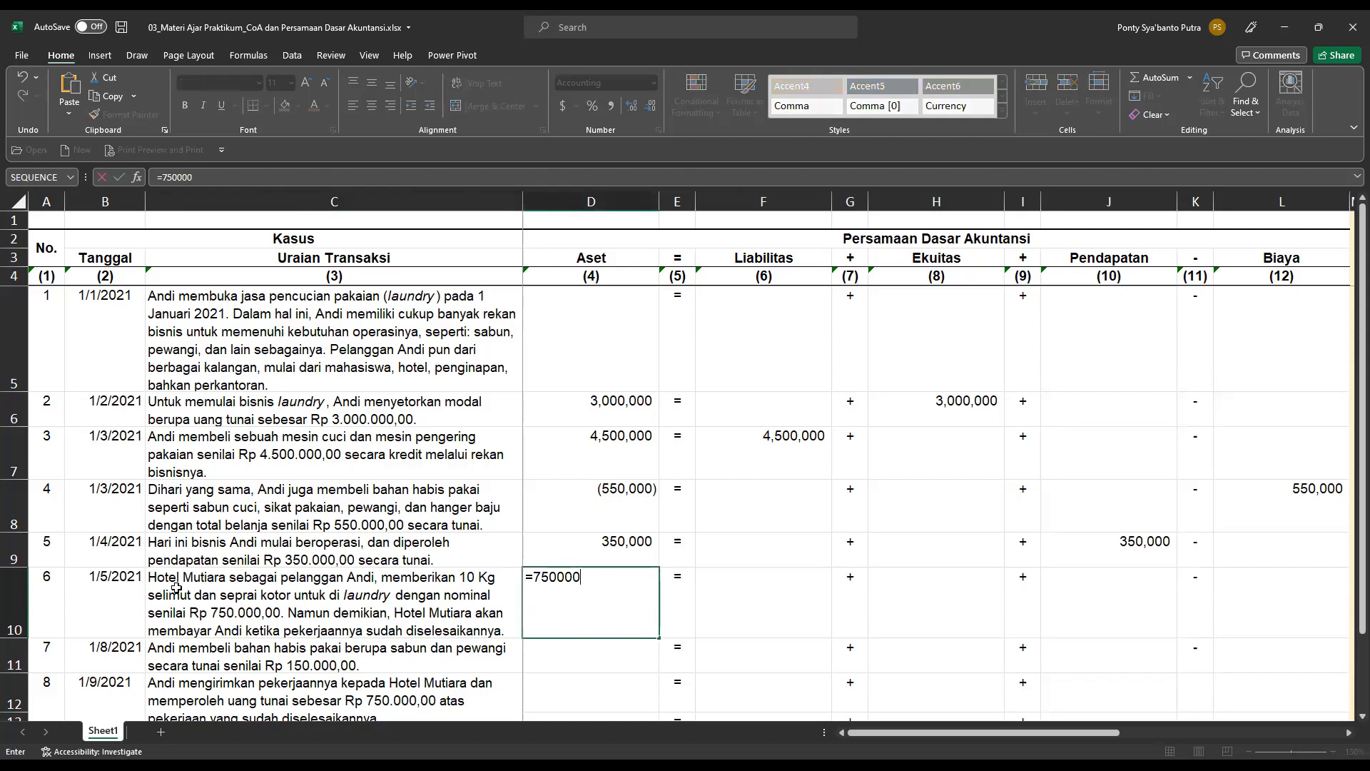
pyautogui.press('Return')
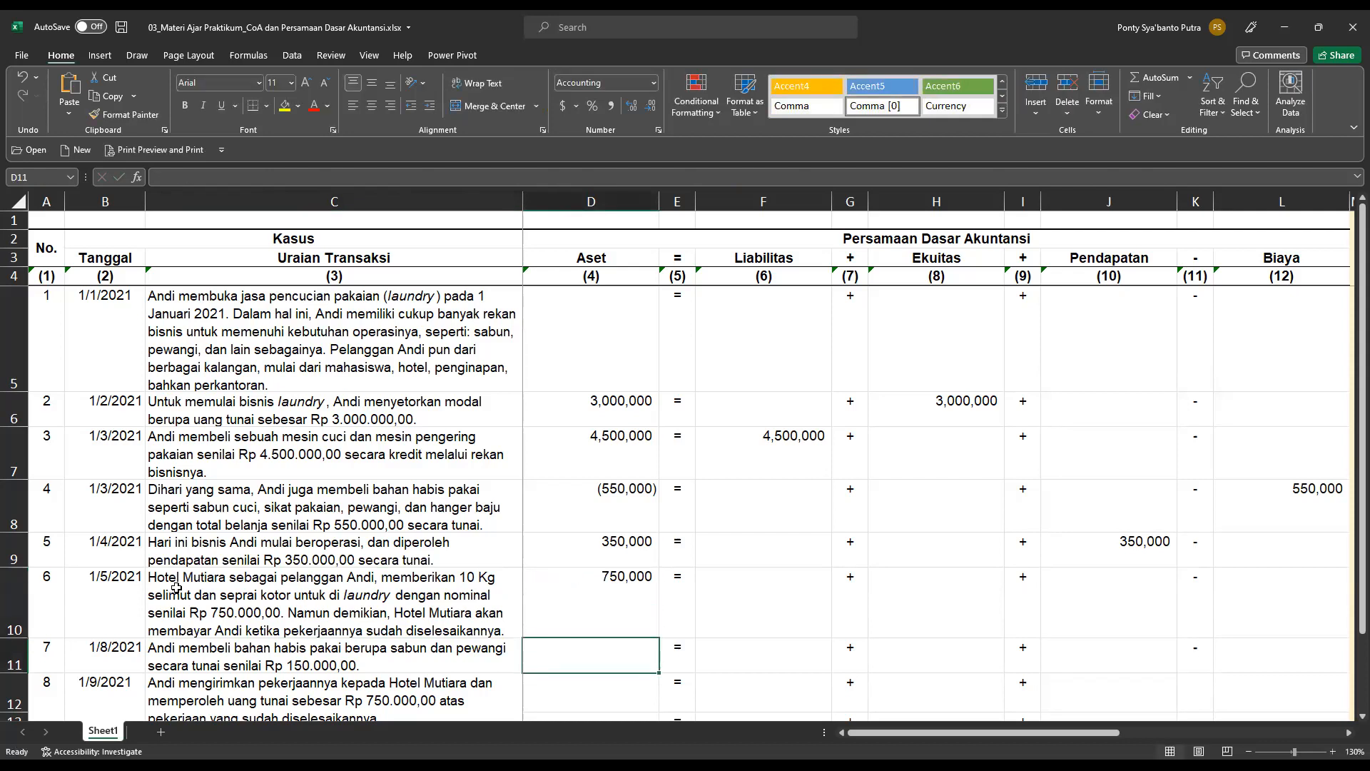
# Record transaction 6's income under Pendapatan as =750000 in cell J10 and check the balance rows below the table.
pyautogui.press('Up')
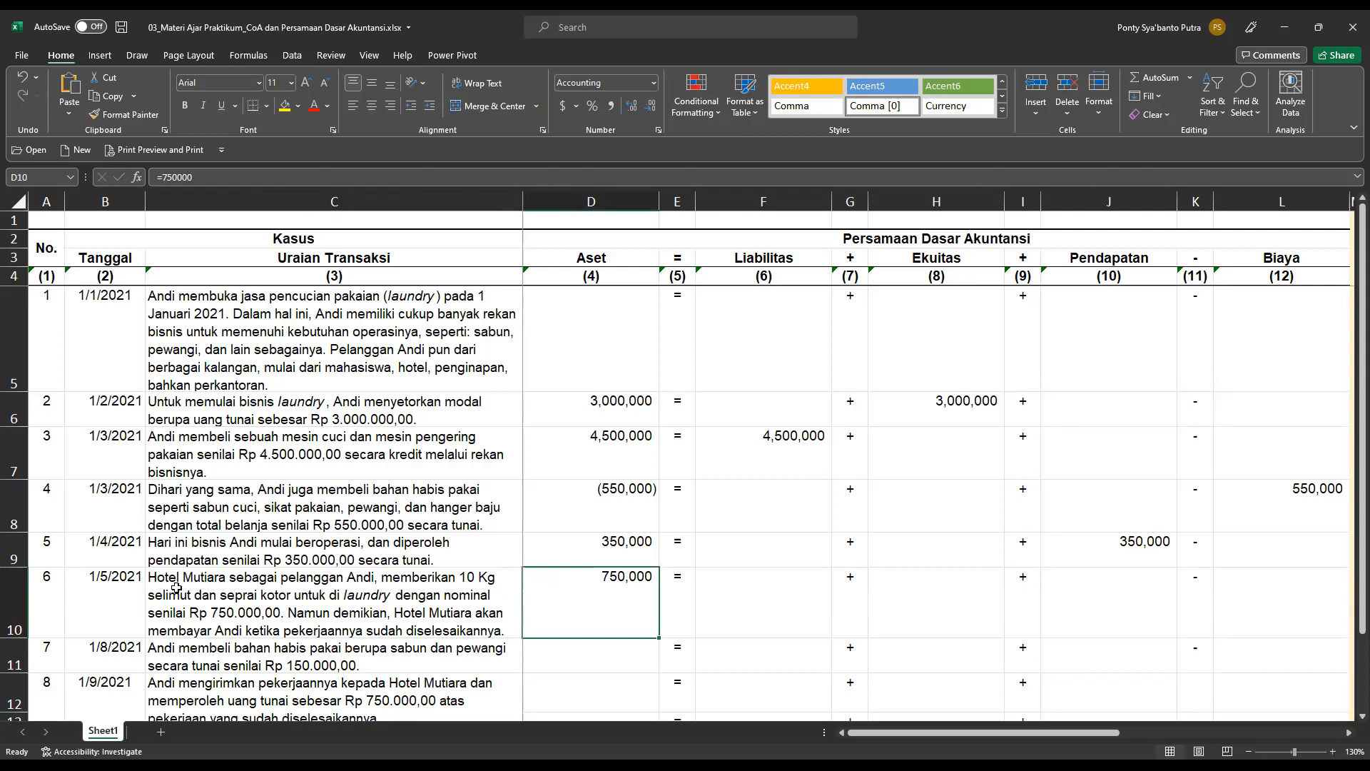
pyautogui.press('Right')
pyautogui.press('Right')
pyautogui.press('Right')
pyautogui.press('Right')
pyautogui.press('Right')
pyautogui.press('Right')
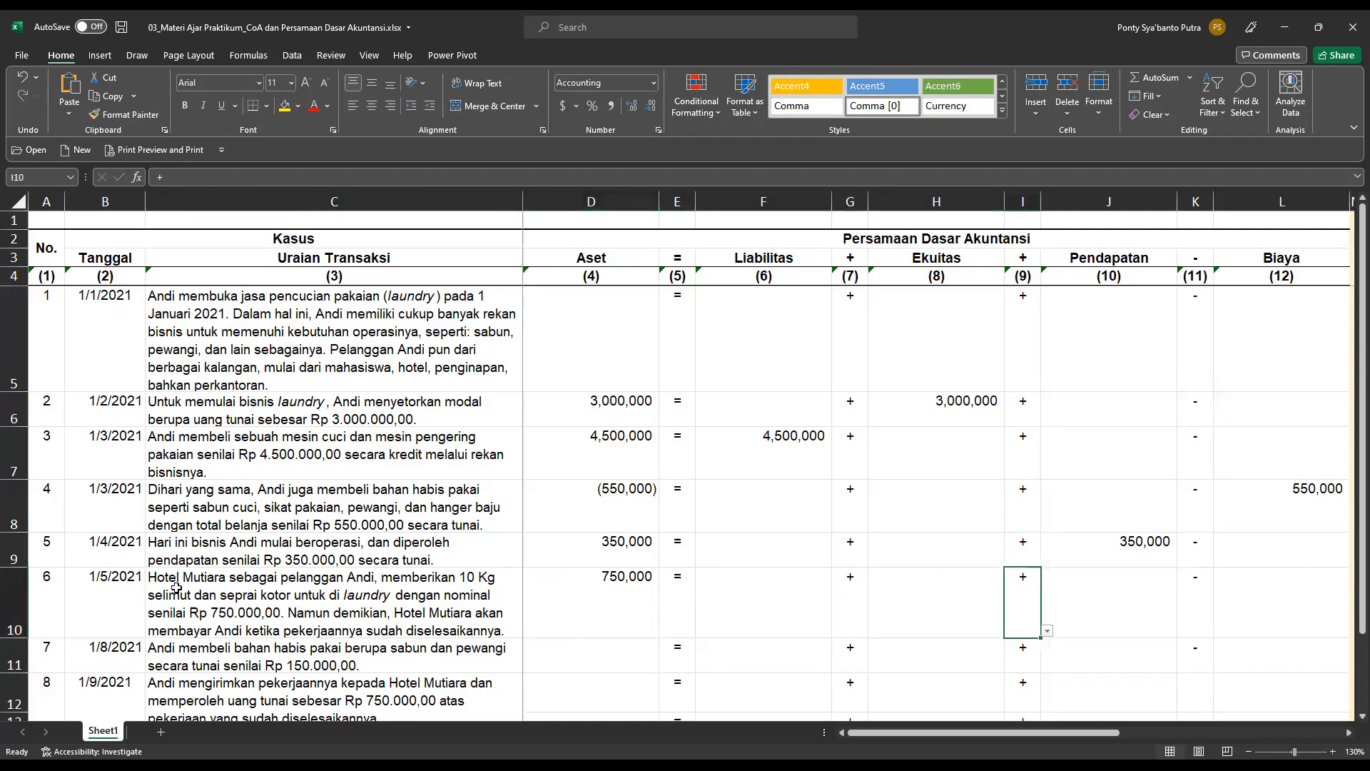
pyautogui.write('=7')
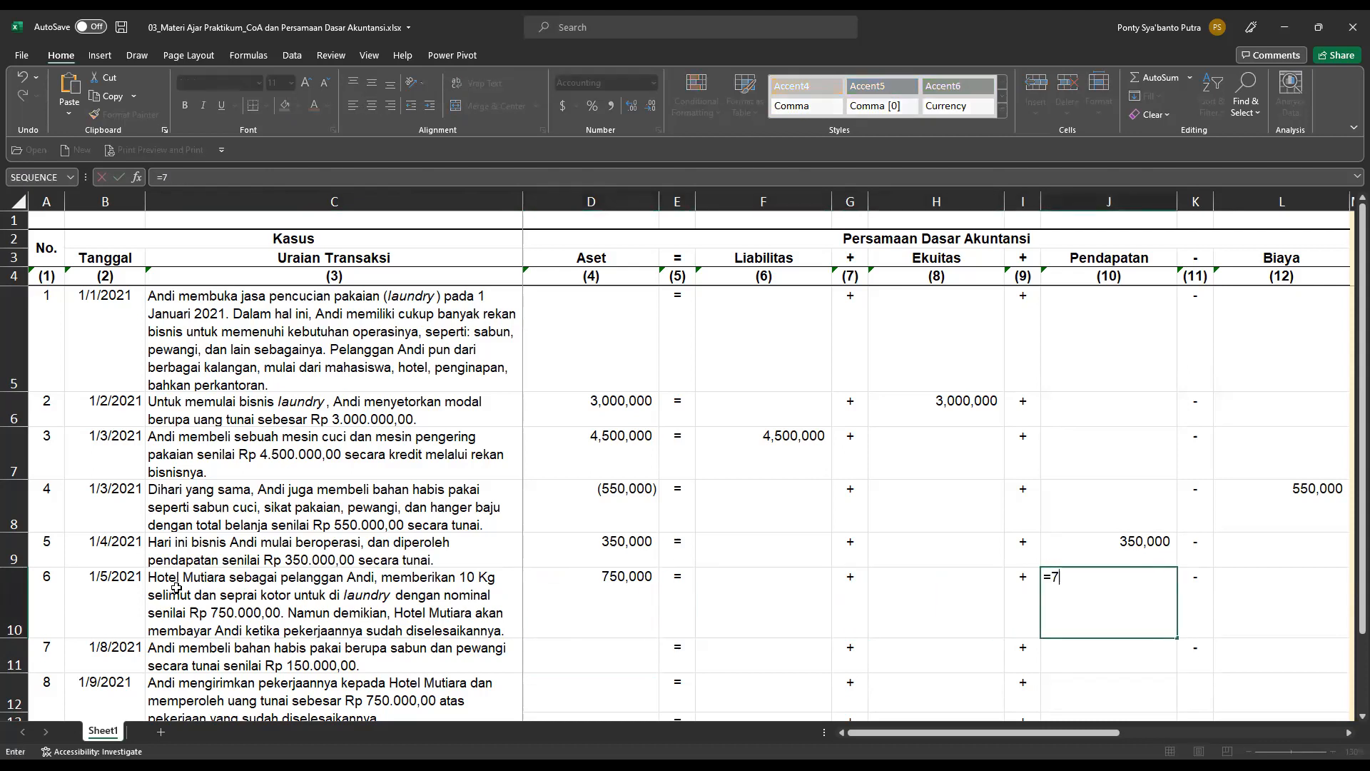
pyautogui.write('50000')
pyautogui.press('Return')
pyautogui.press('Up')
pyautogui.press('Right')
pyautogui.press('Right')
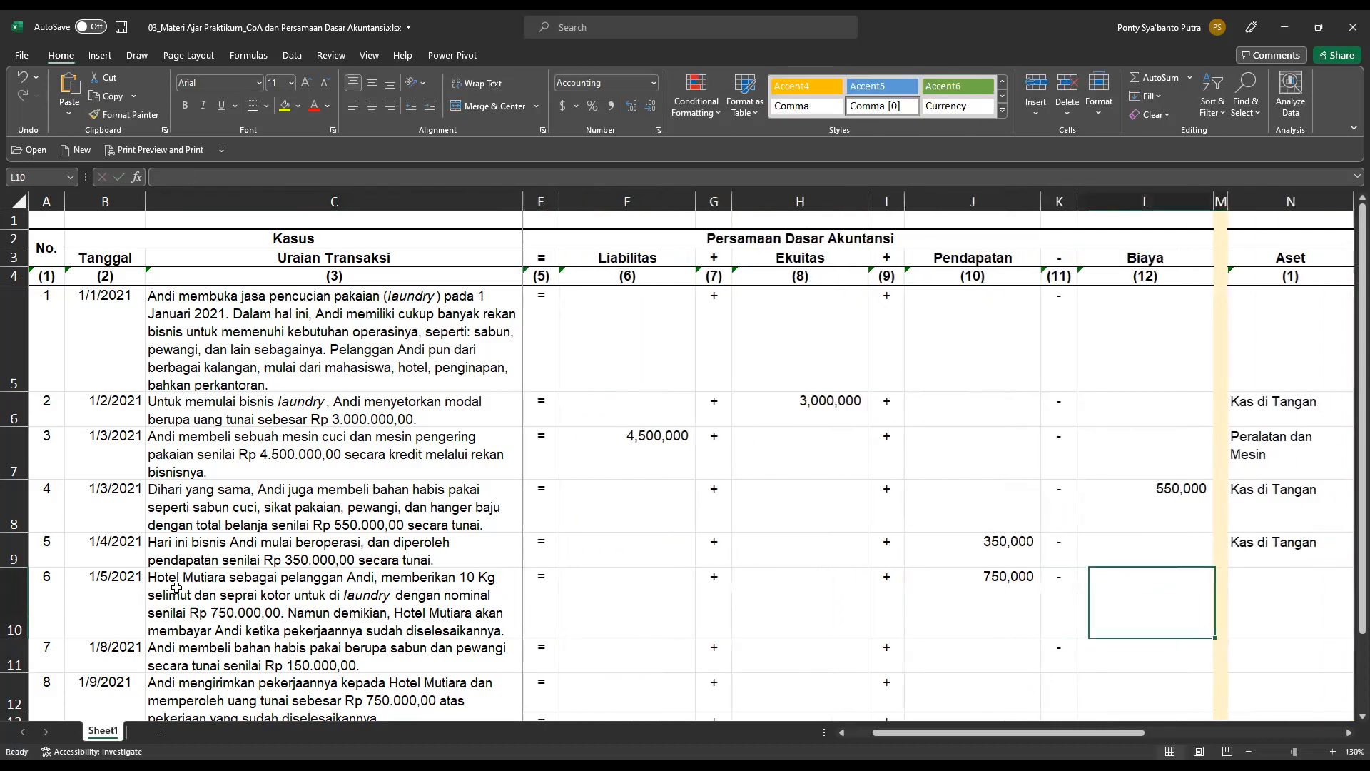
pyautogui.scroll(-2, 34, 480)
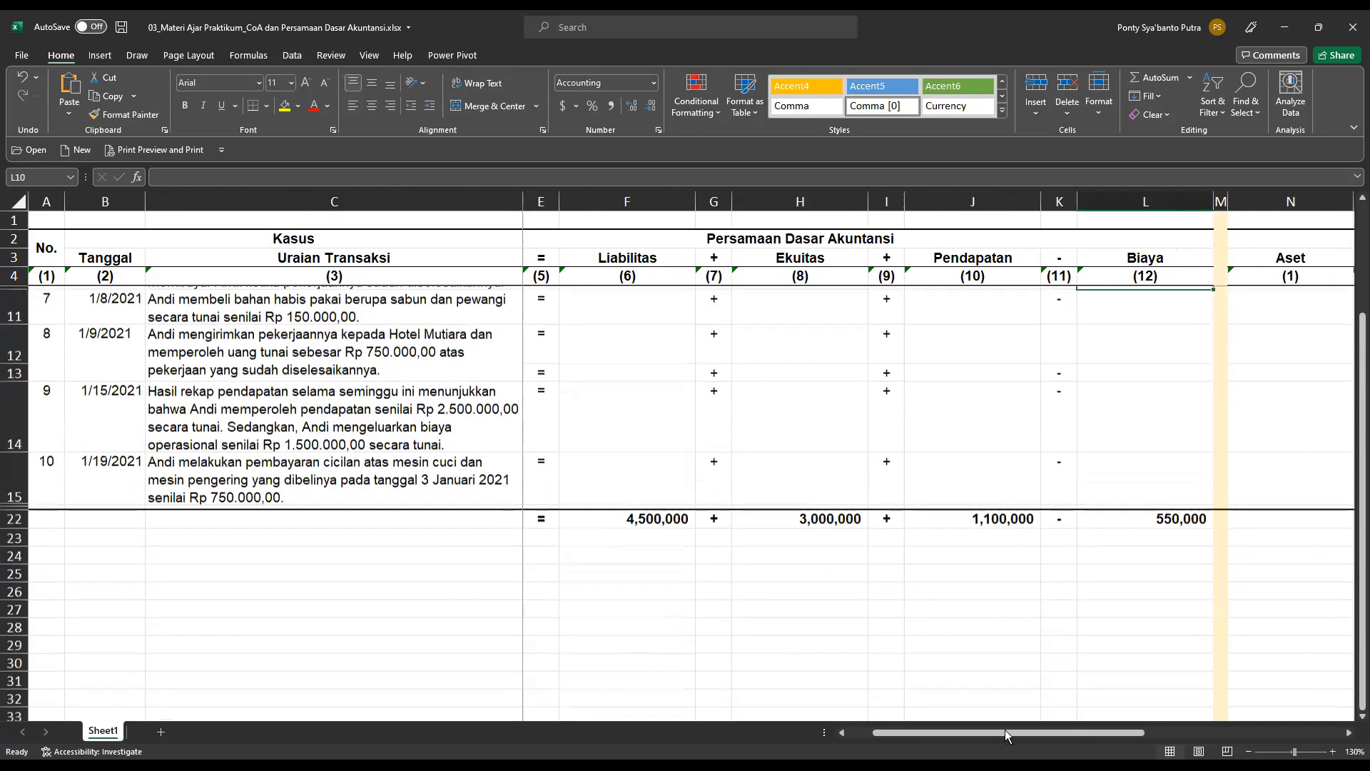
pyautogui.moveTo(995, 734); pyautogui.dragTo(916, 726)
pyautogui.scroll(2, 1042, 642)
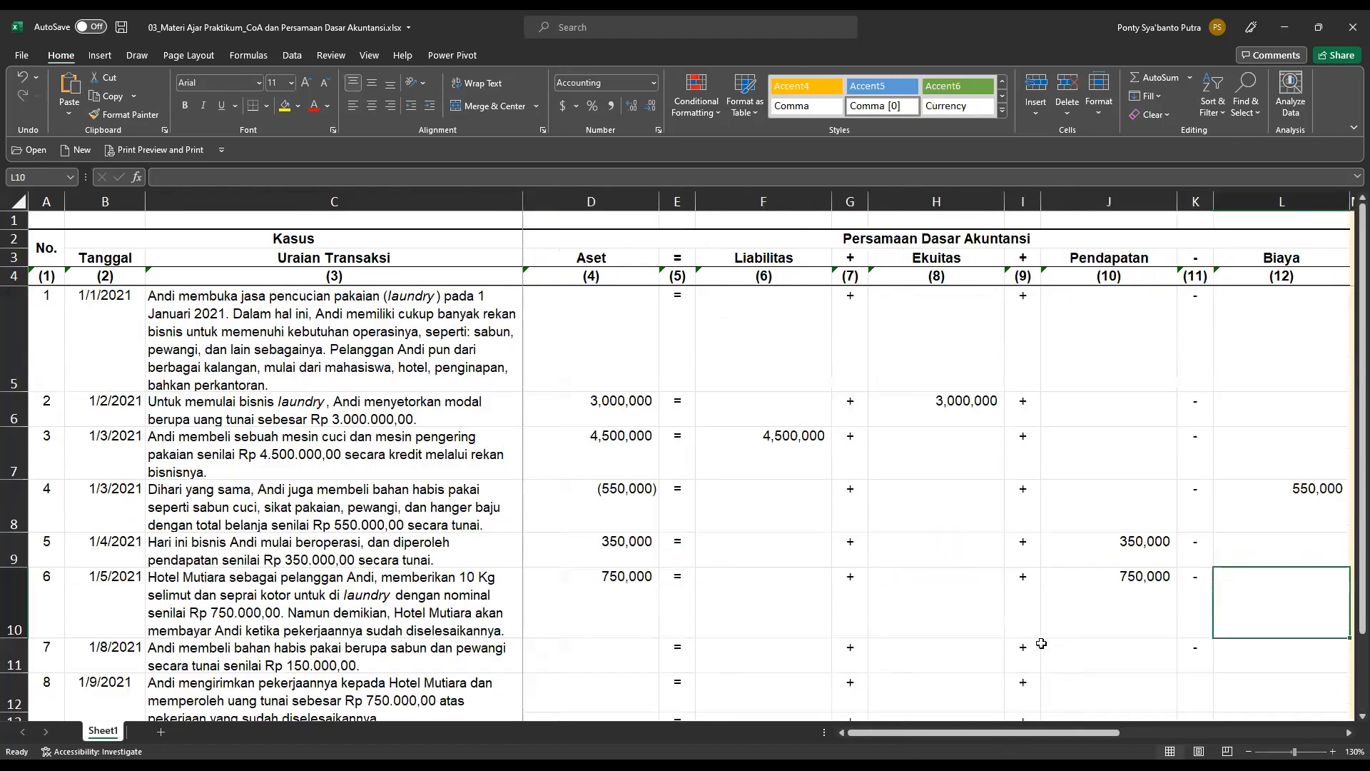
# In the chart of account analysis, set transaction 6's Aset account to Piutang Usaha in N10 and mark it as db in O10.
pyautogui.moveTo(1044, 735); pyautogui.dragTo(1143, 733)
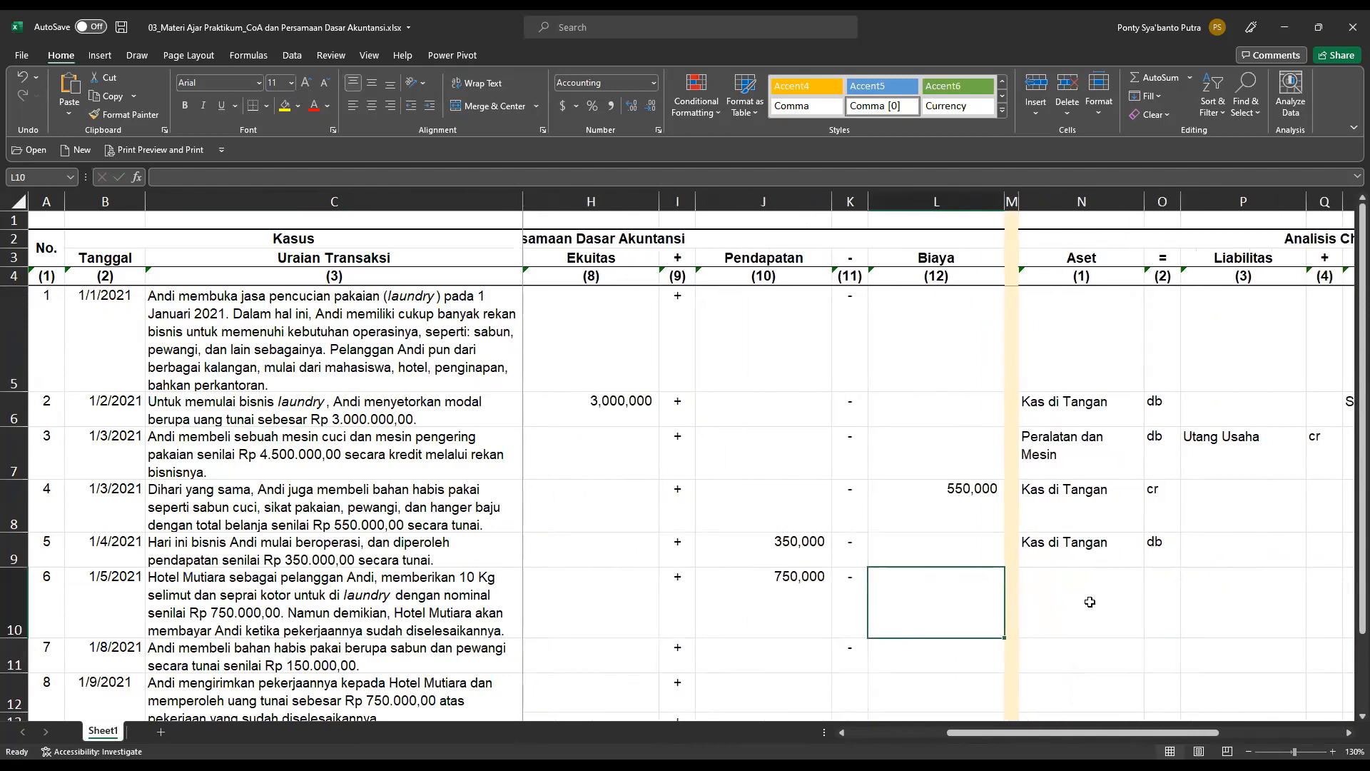
pyautogui.click(1090, 602)
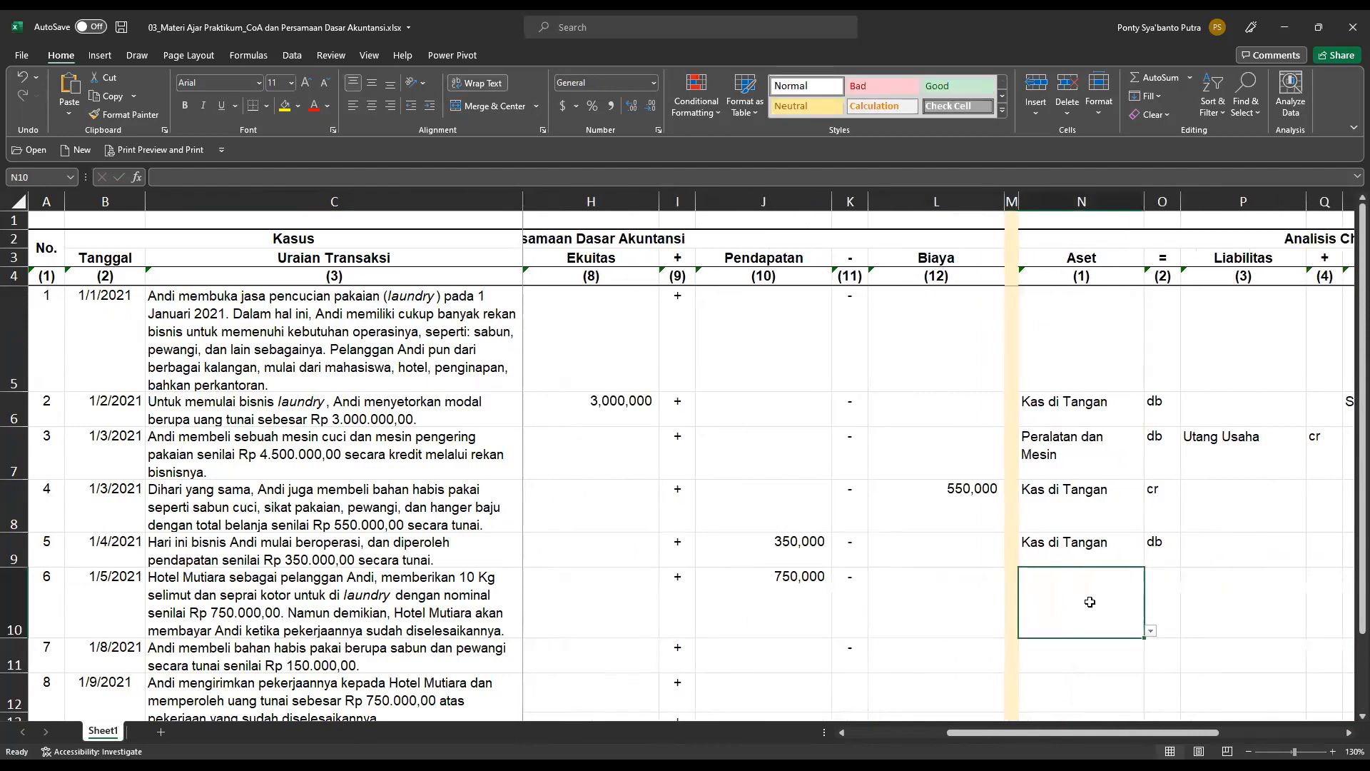
pyautogui.click(1152, 632)
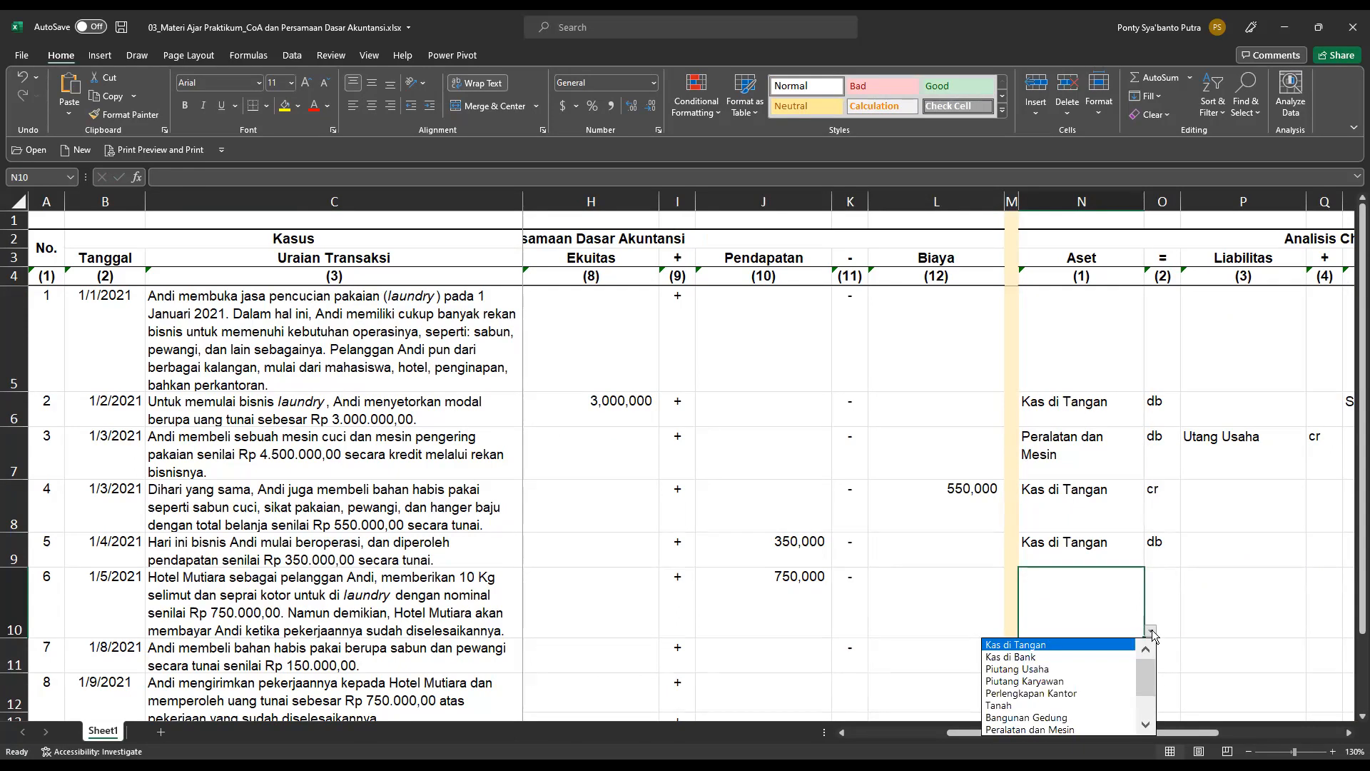
pyautogui.click(1050, 669)
pyautogui.click(1174, 600)
pyautogui.click(1188, 631)
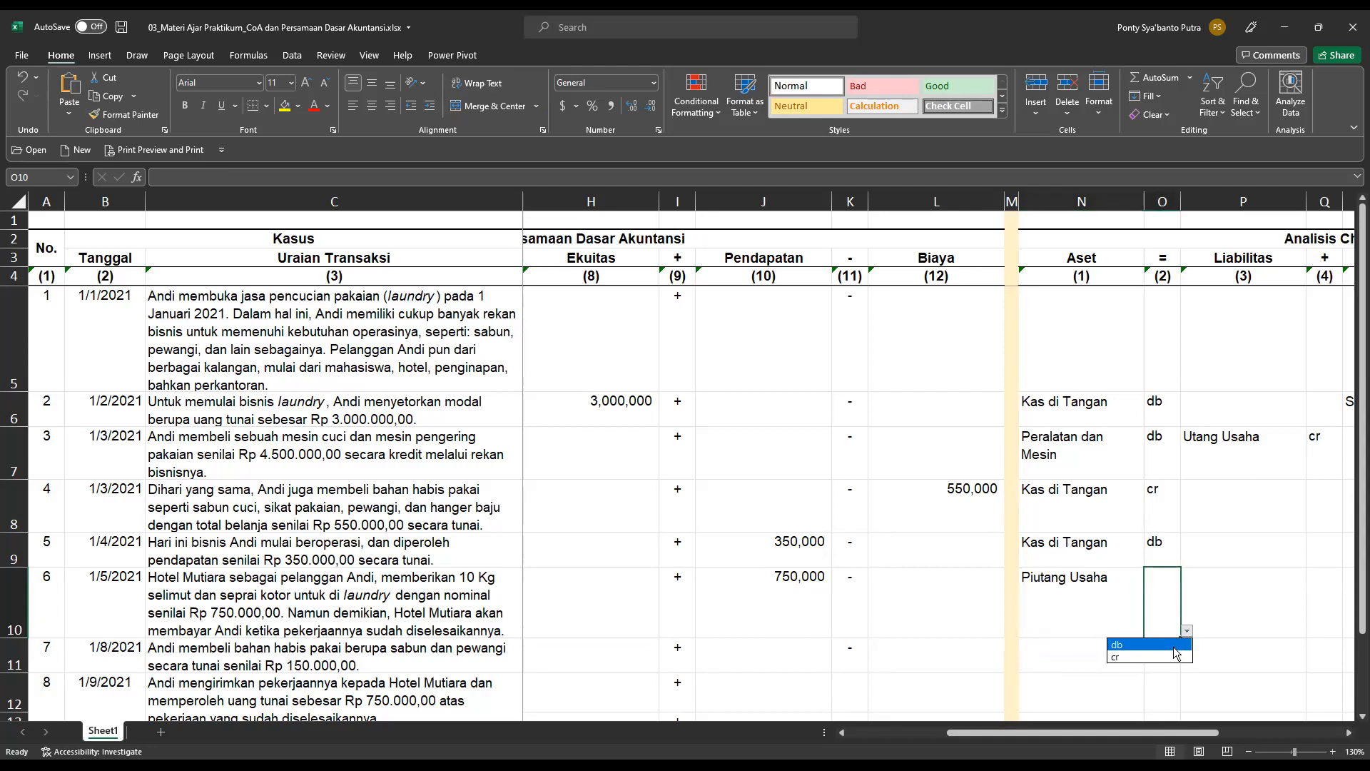
pyautogui.click(1179, 650)
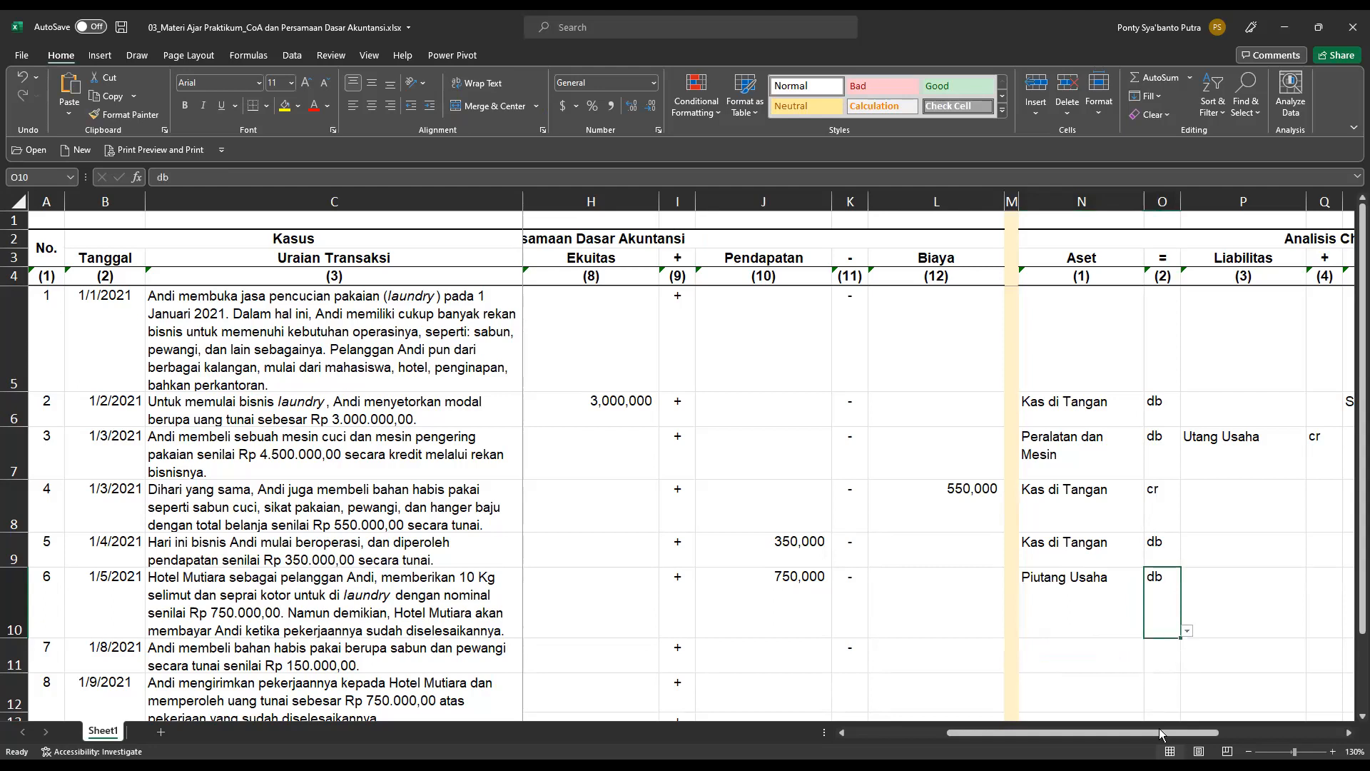
# Set transaction 6's Pendapatan account to Pendapatan Jasa in cell T10 and mark it as cr in U10.
pyautogui.moveTo(1163, 741); pyautogui.dragTo(1283, 723)
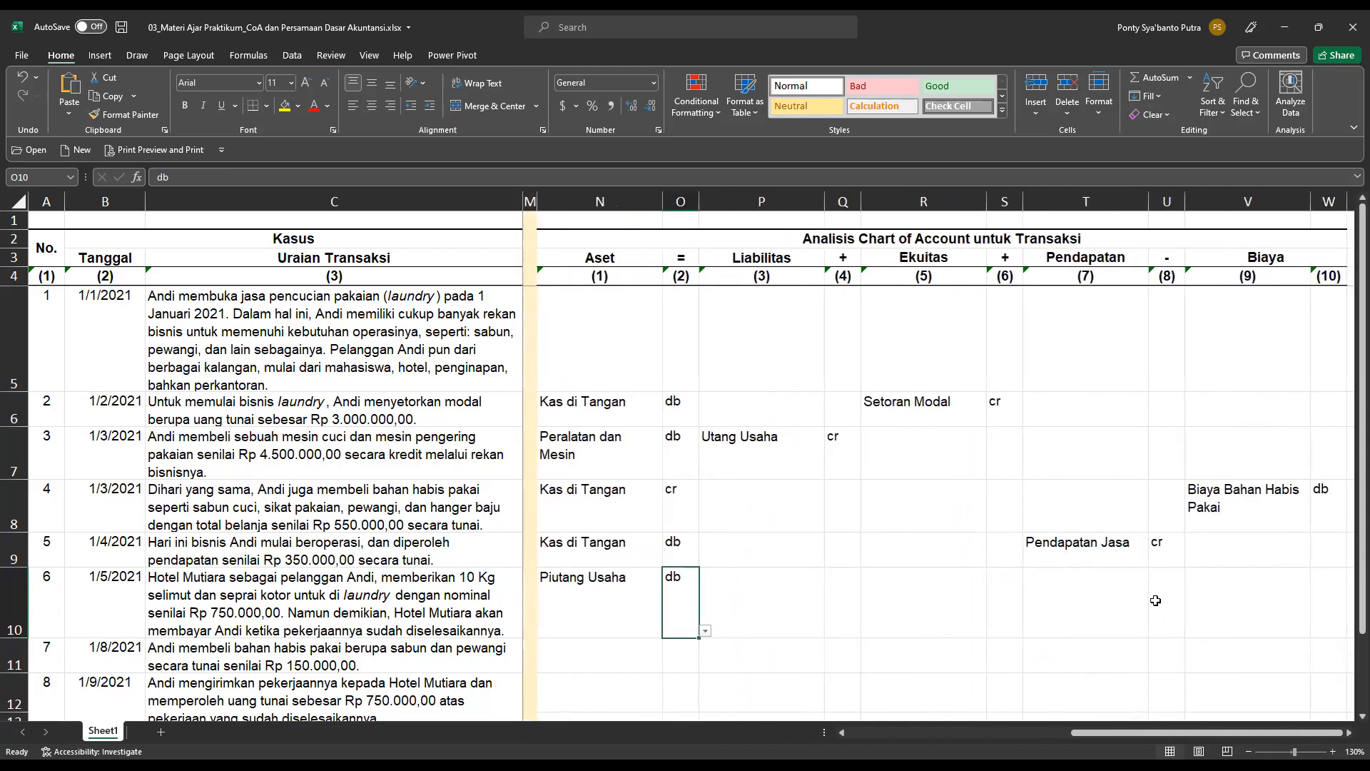
pyautogui.click(1105, 592)
pyautogui.click(1157, 633)
pyautogui.click(1097, 648)
pyautogui.click(1174, 599)
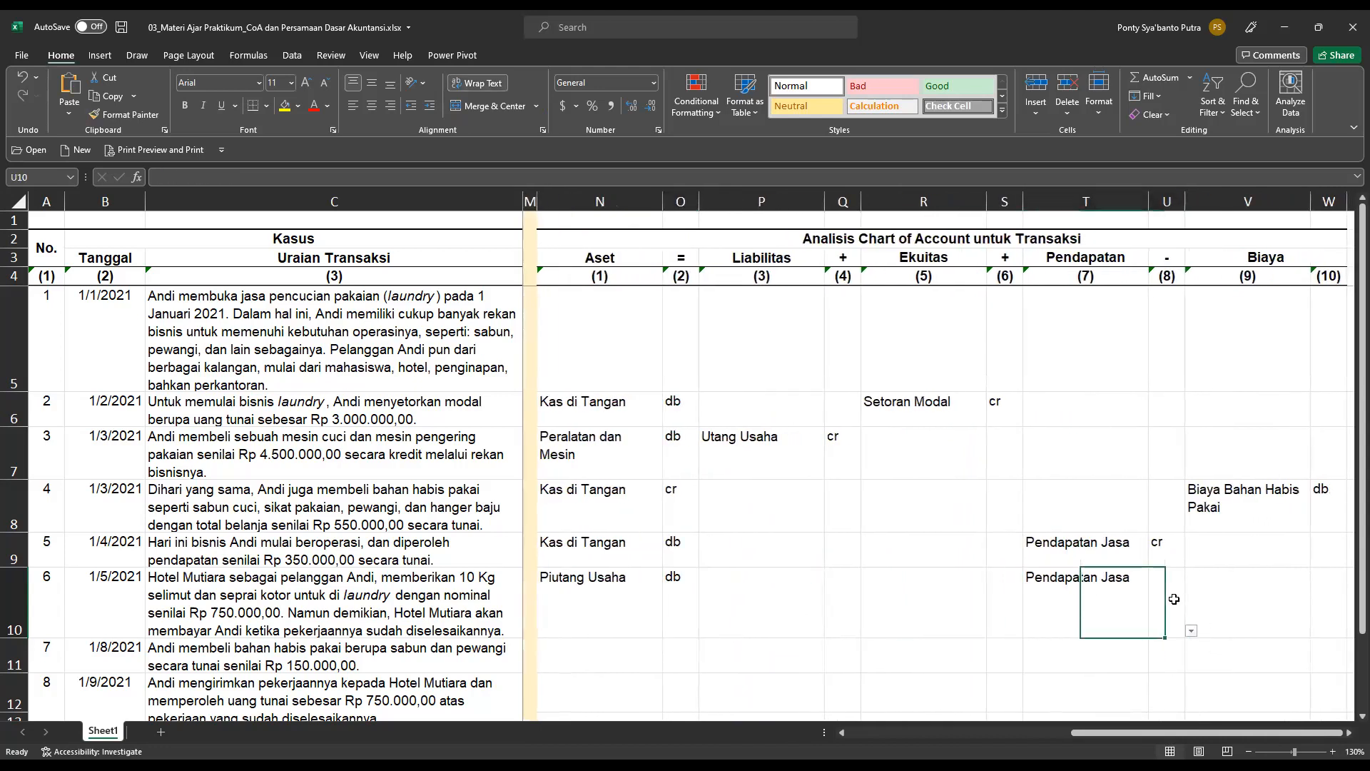
pyautogui.click(1191, 630)
pyautogui.click(1160, 657)
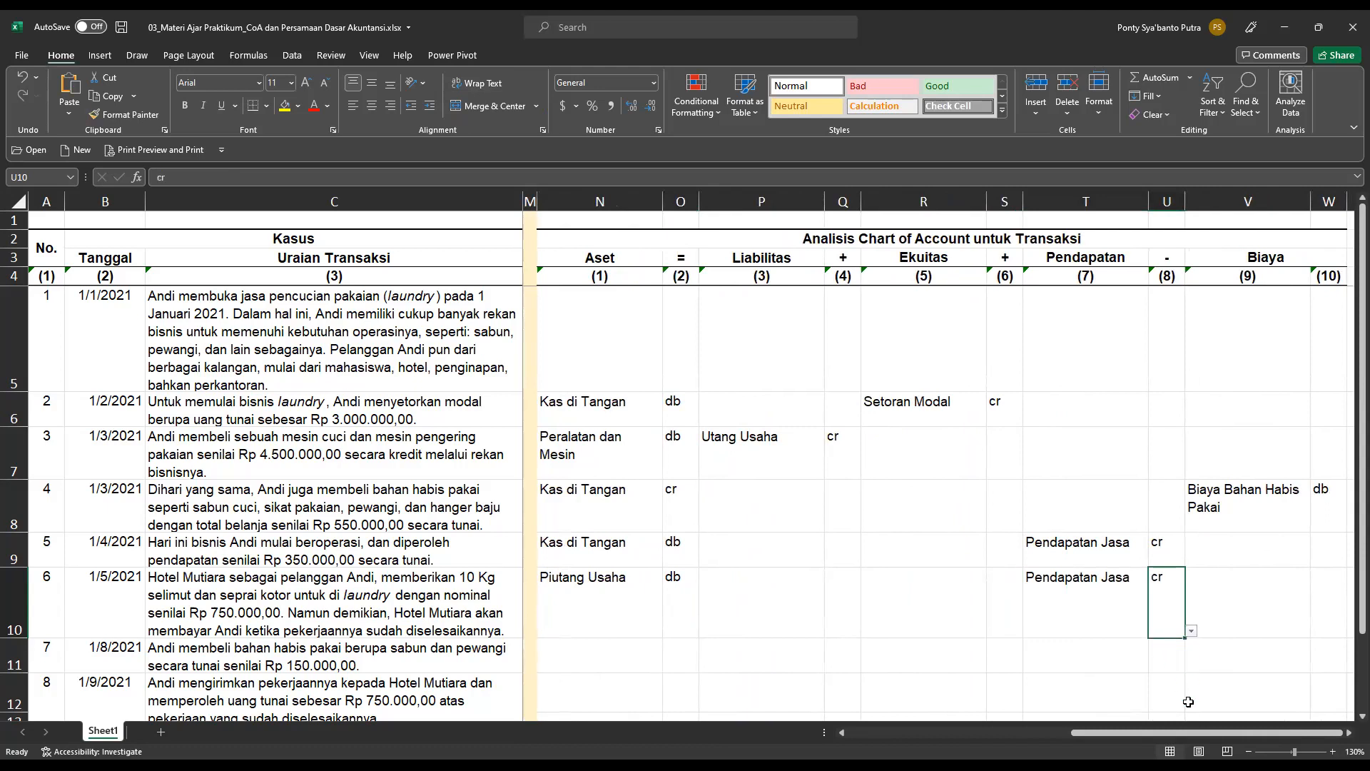
# Return to the accounting equation section and examine the totals and balance rows before handling transaction 7.
pyautogui.moveTo(1200, 731); pyautogui.dragTo(921, 731)
pyautogui.click(549, 655)
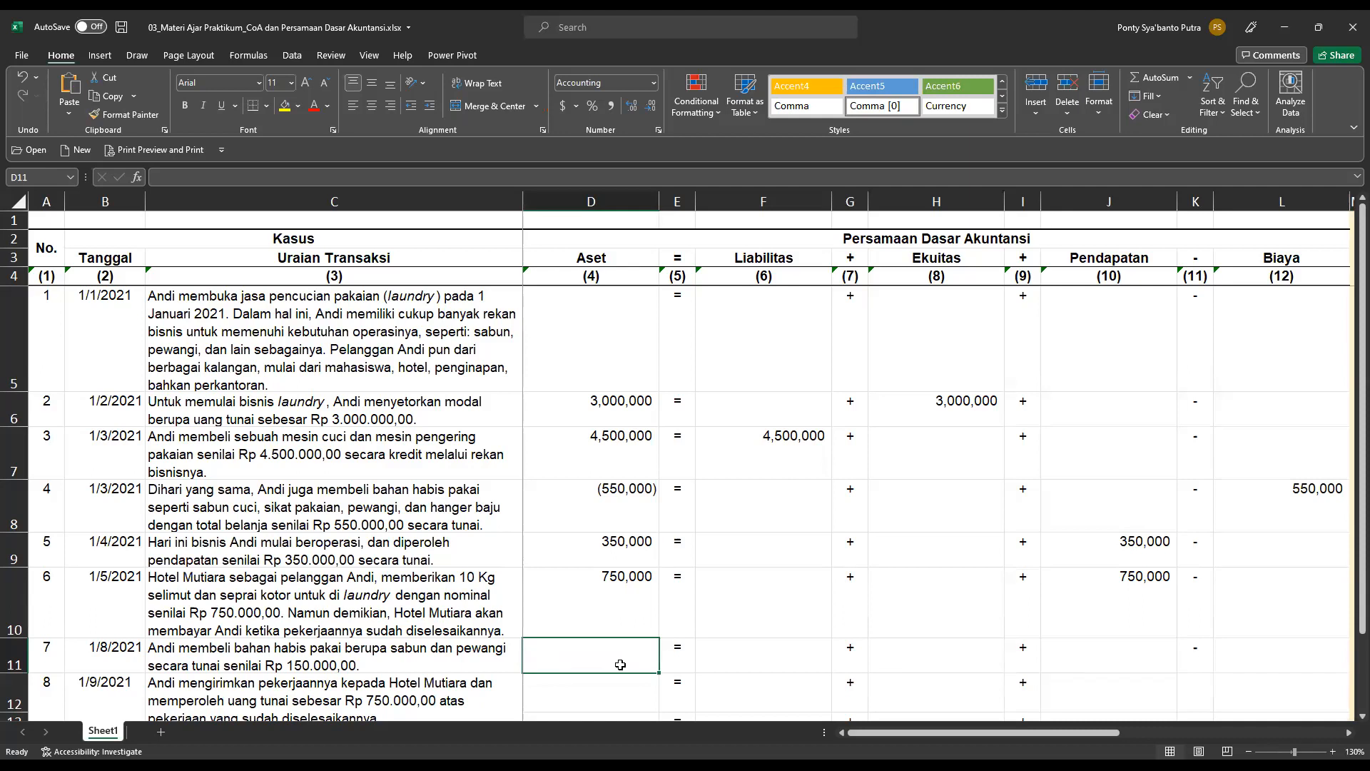
pyautogui.click(608, 622)
pyautogui.click(613, 658)
pyautogui.scroll(-1, 616, 658)
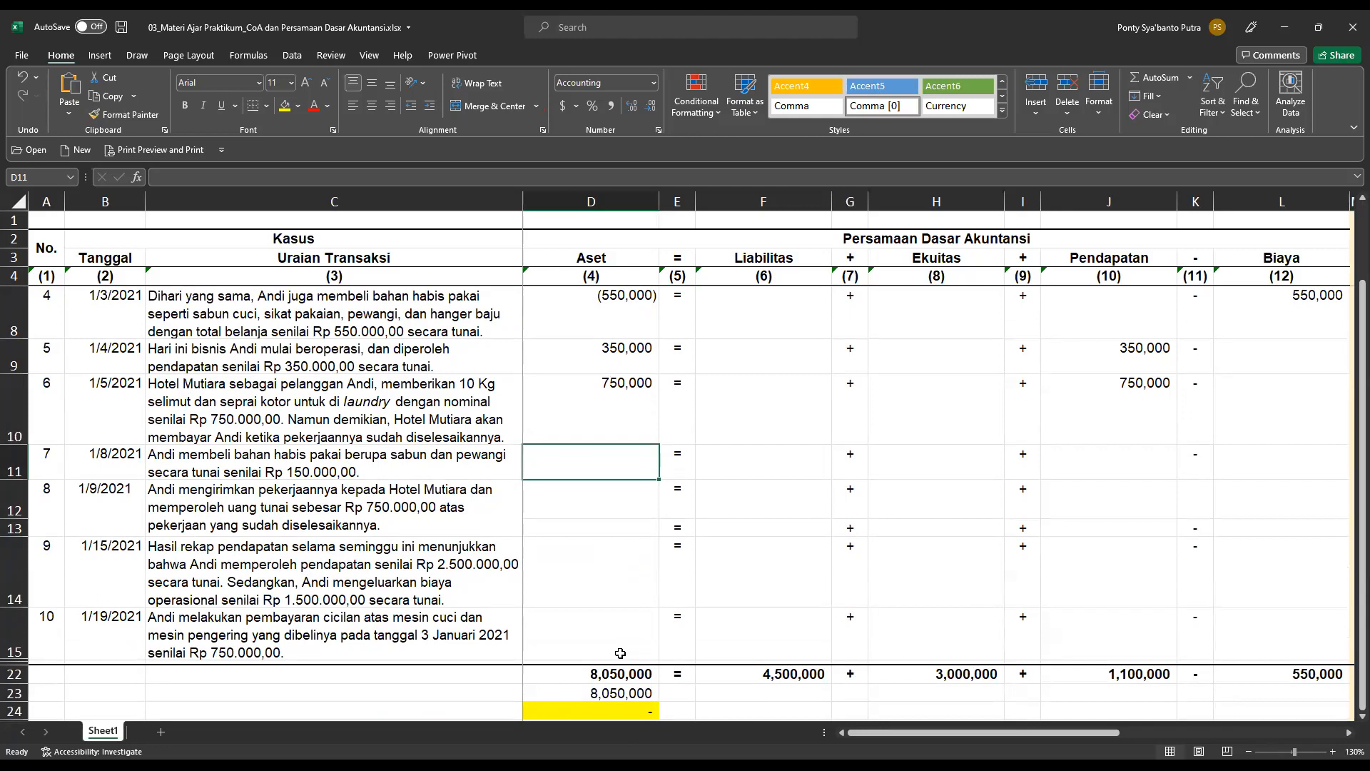
pyautogui.scroll(1, 620, 654)
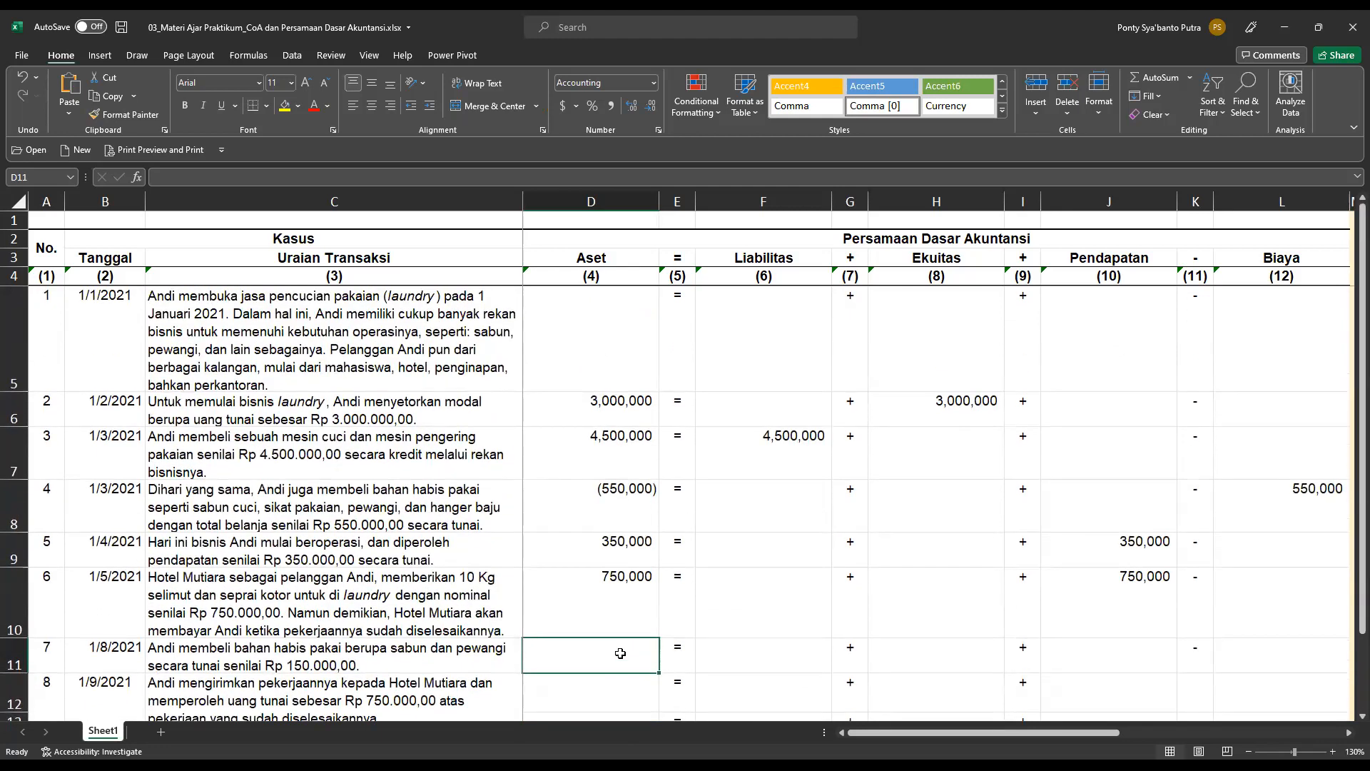
pyautogui.scroll(-1, 620, 654)
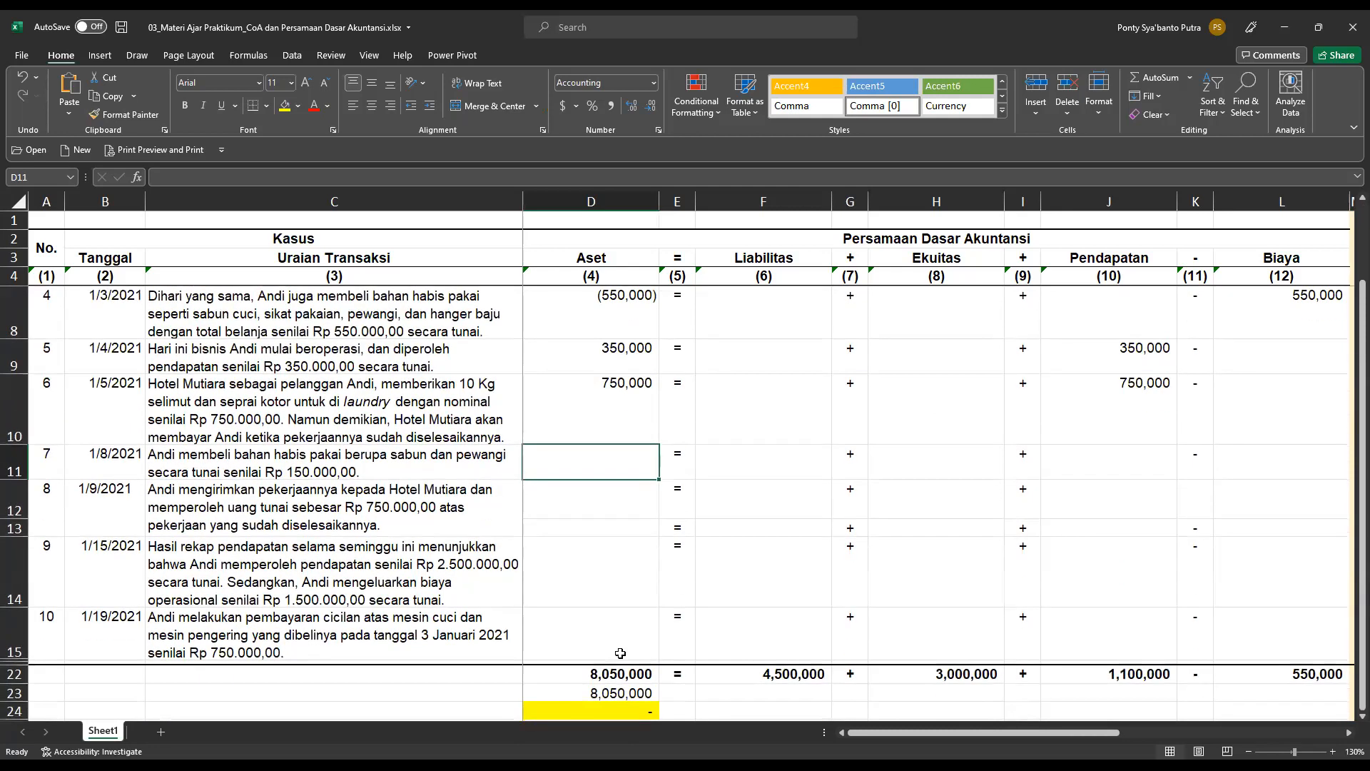
pyautogui.scroll(1, 621, 654)
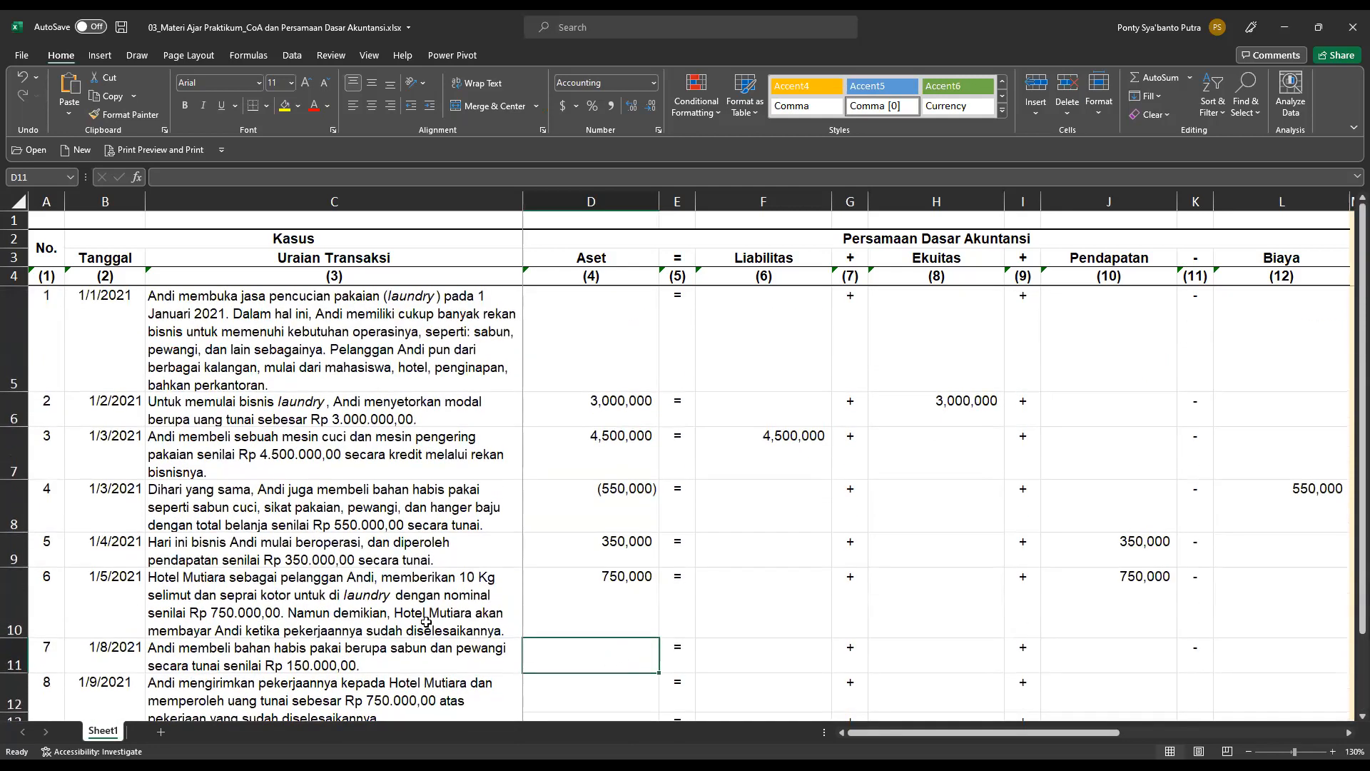
# Record transaction 7's cash purchase of supplies under Aset as =-150000 in cell D11.
pyautogui.click(619, 696)
pyautogui.click(618, 655)
pyautogui.write('=')
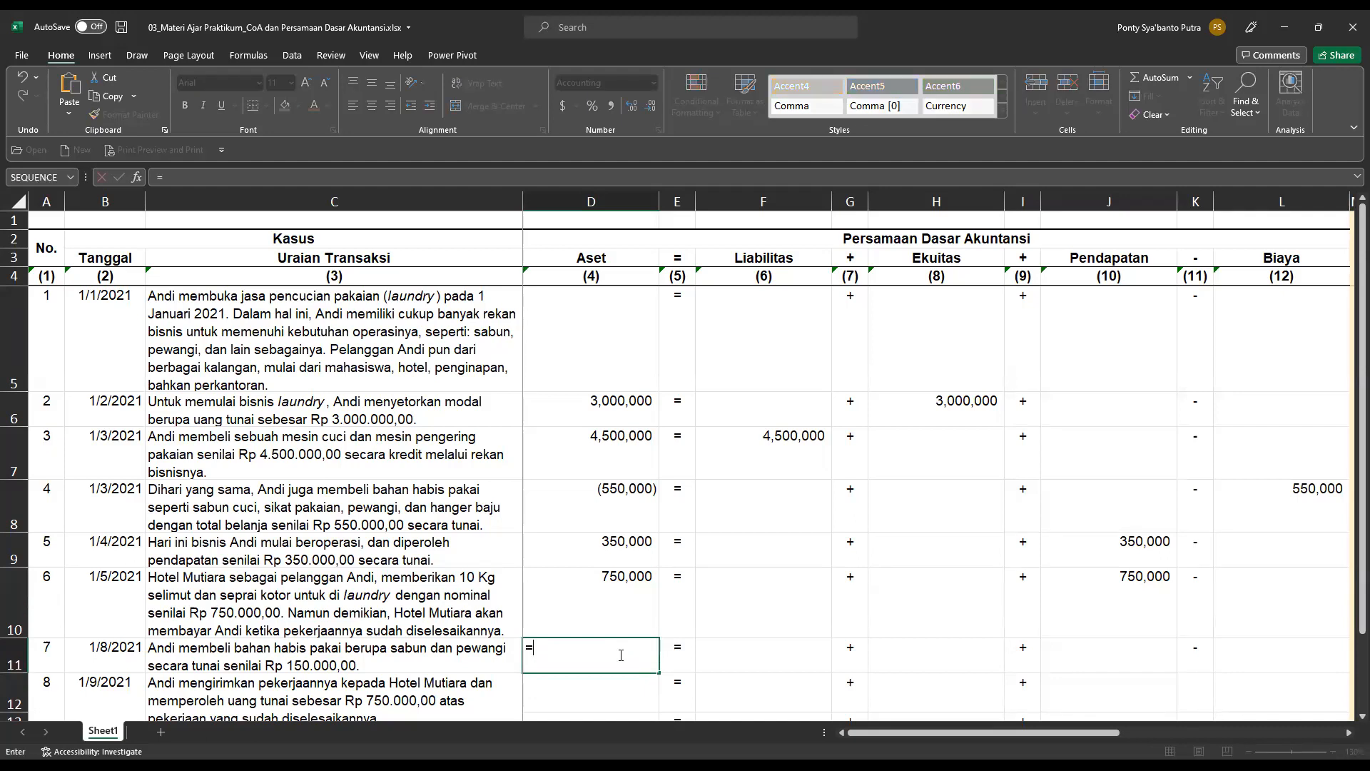
pyautogui.write('-150000')
pyautogui.press('Return')
pyautogui.click(619, 655)
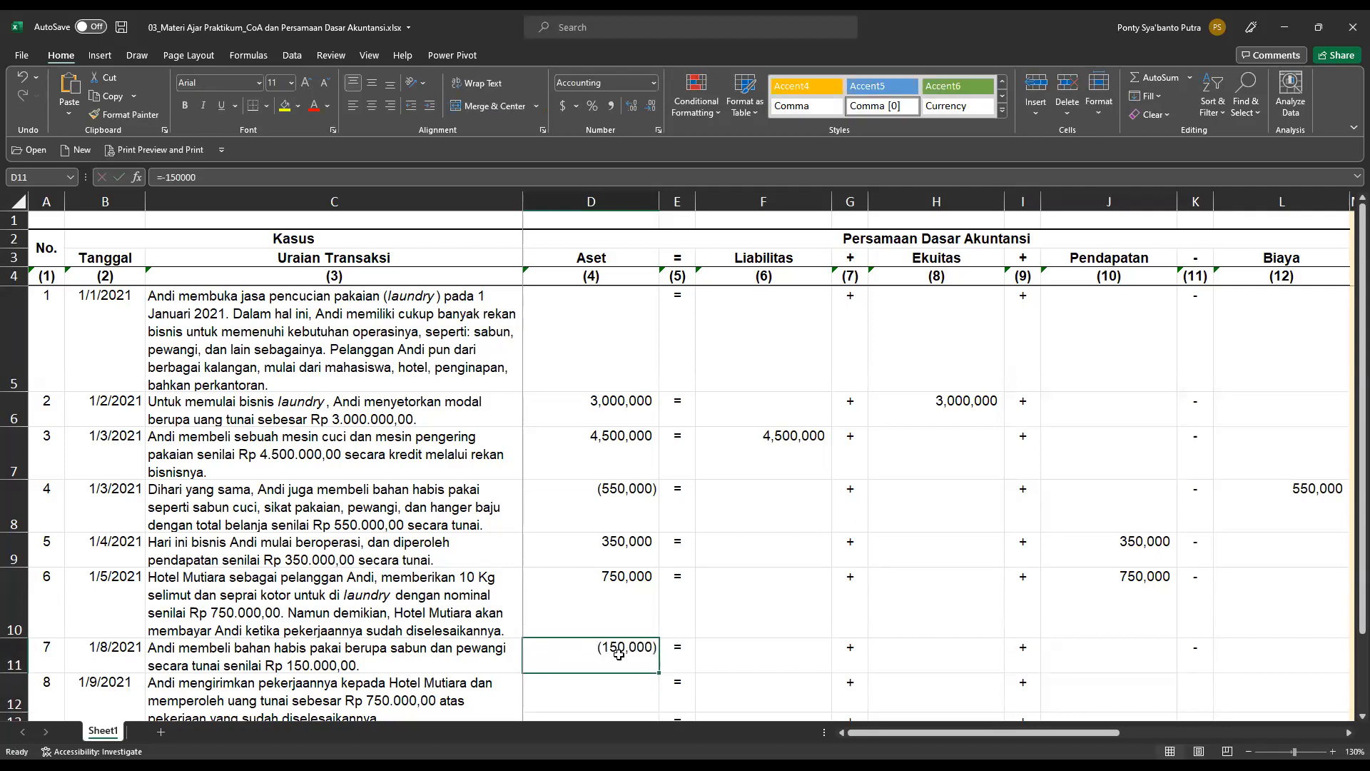
# Record transaction 7's supplies expense under Biaya as 150000 in cell L11 and check the balance rows below the table.
pyautogui.press('Right')
pyautogui.press('Right')
pyautogui.press('Right')
pyautogui.press('Right')
pyautogui.press('Right')
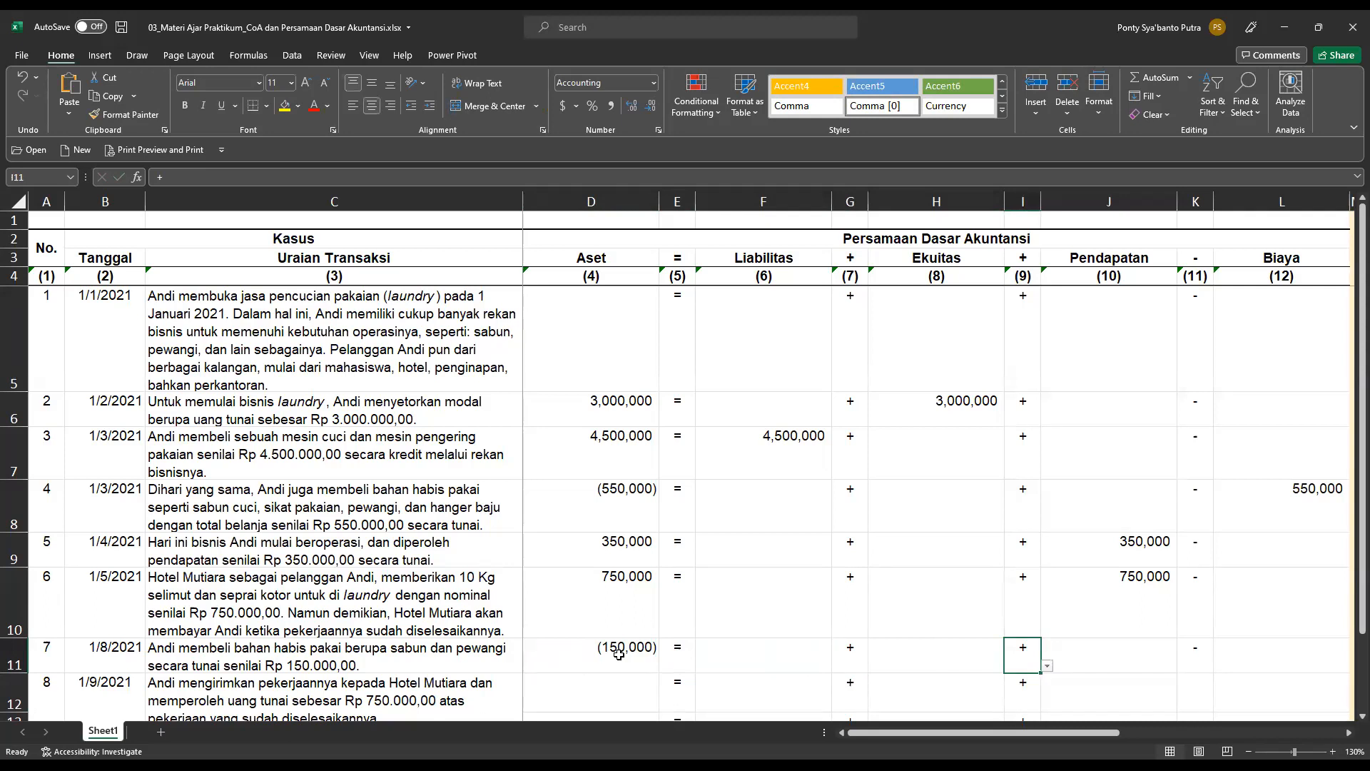
pyautogui.press('Right')
pyautogui.press('Right')
pyautogui.press('Right')
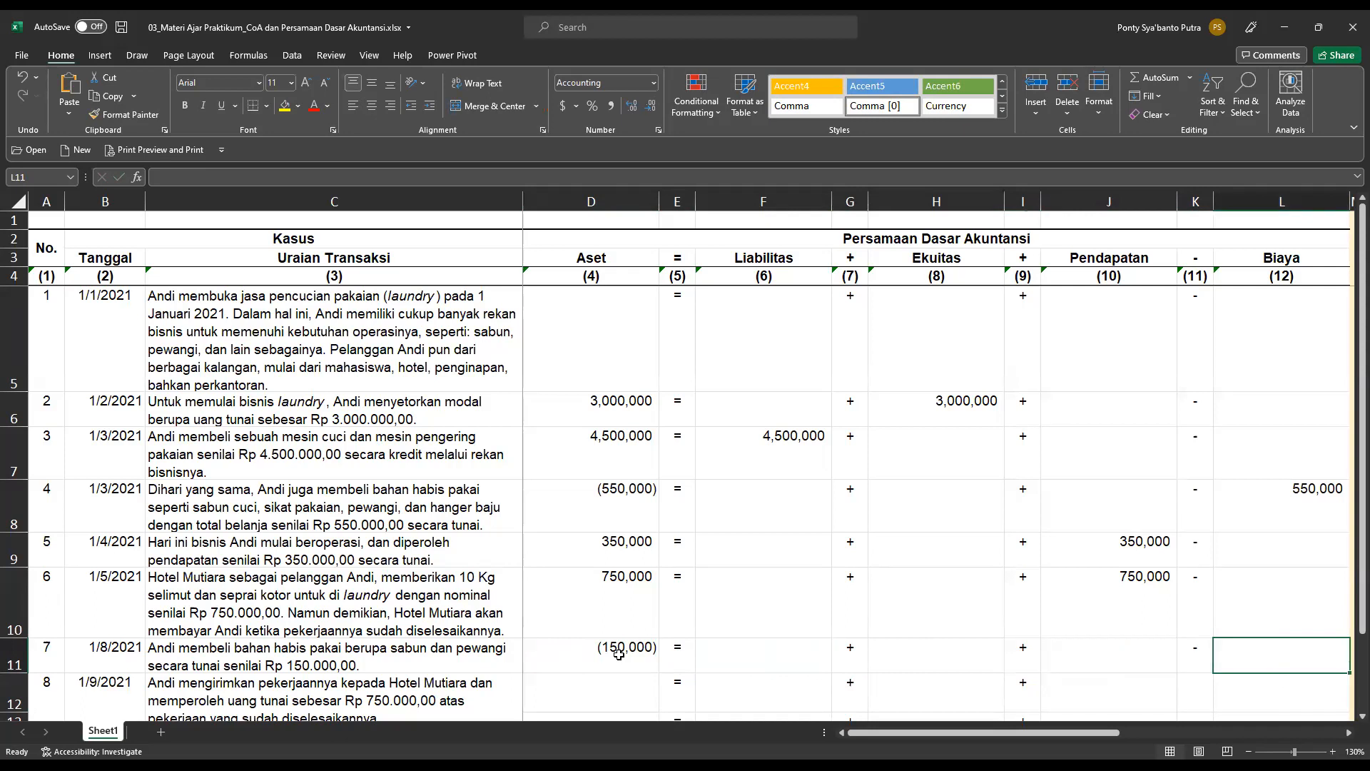
pyautogui.write('150')
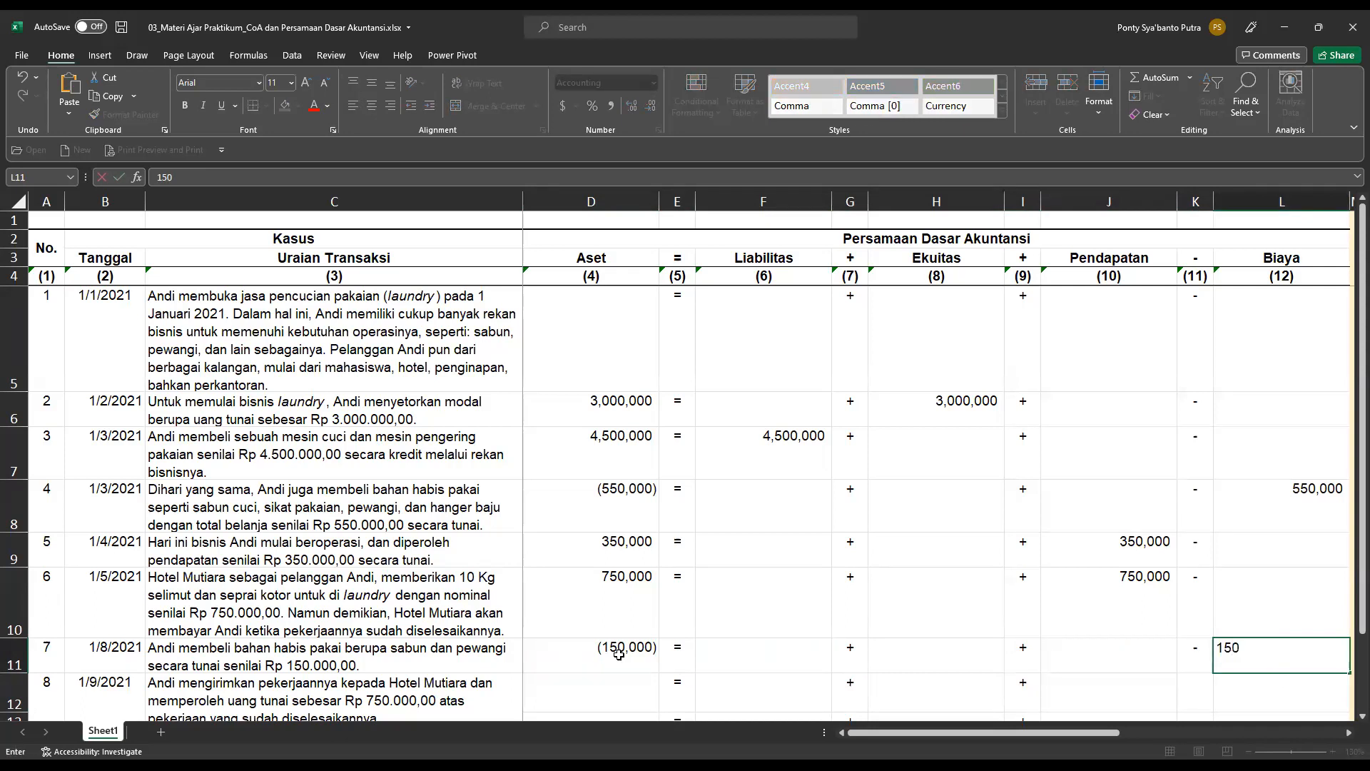
pyautogui.write(',000')
pyautogui.press('Return')
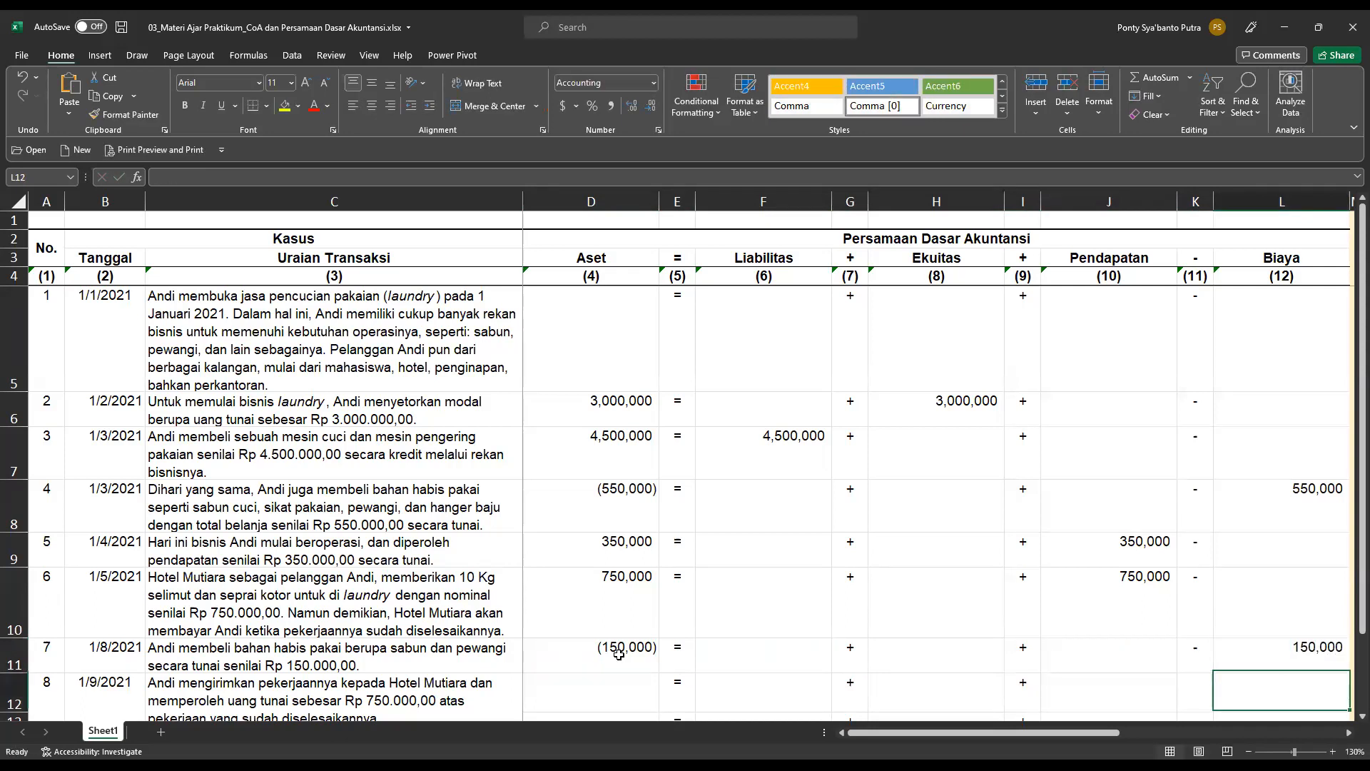
pyautogui.scroll(-6, 988, 614)
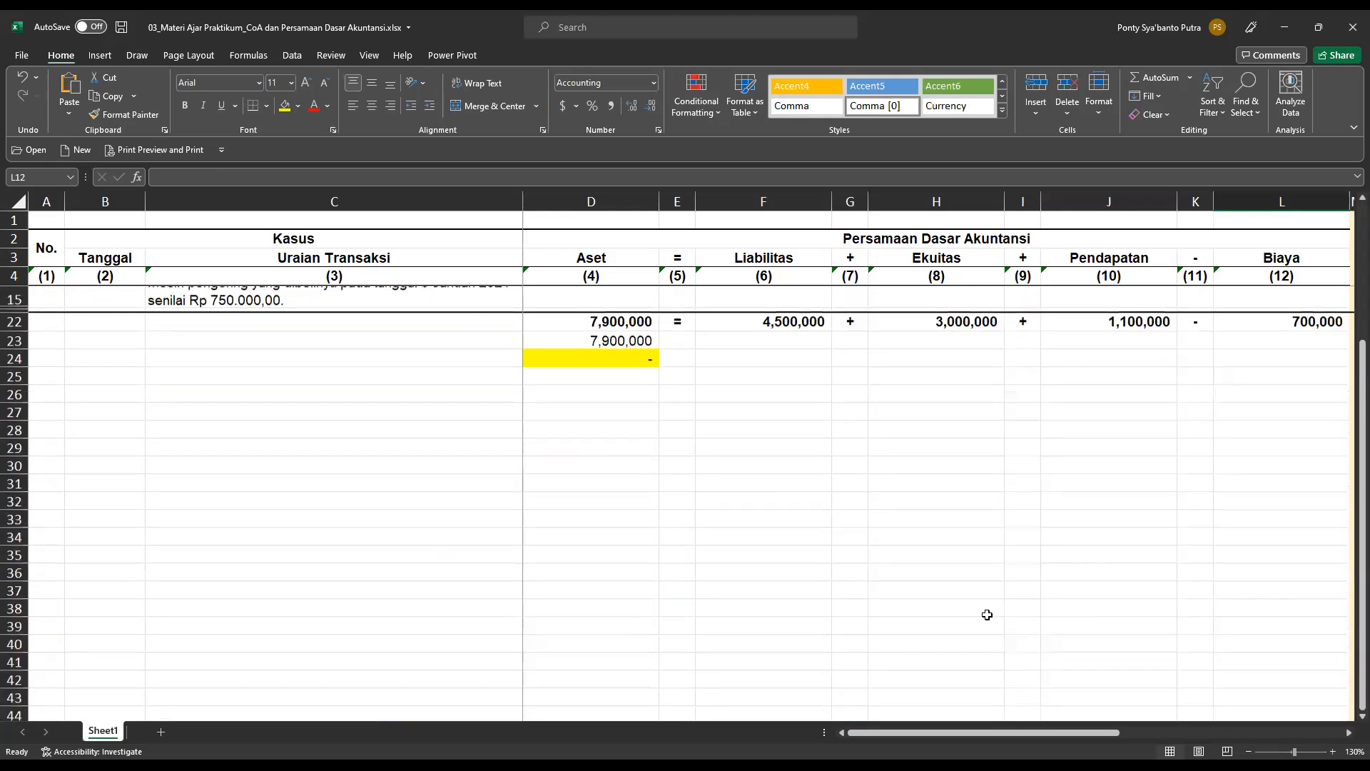
pyautogui.scroll(6, 988, 615)
# In the chart of account analysis, set transaction 7's Aset account to Kas di Tangan in N11 and mark it as cr in O11.
pyautogui.moveTo(1039, 733); pyautogui.dragTo(1113, 731)
pyautogui.click(1113, 656)
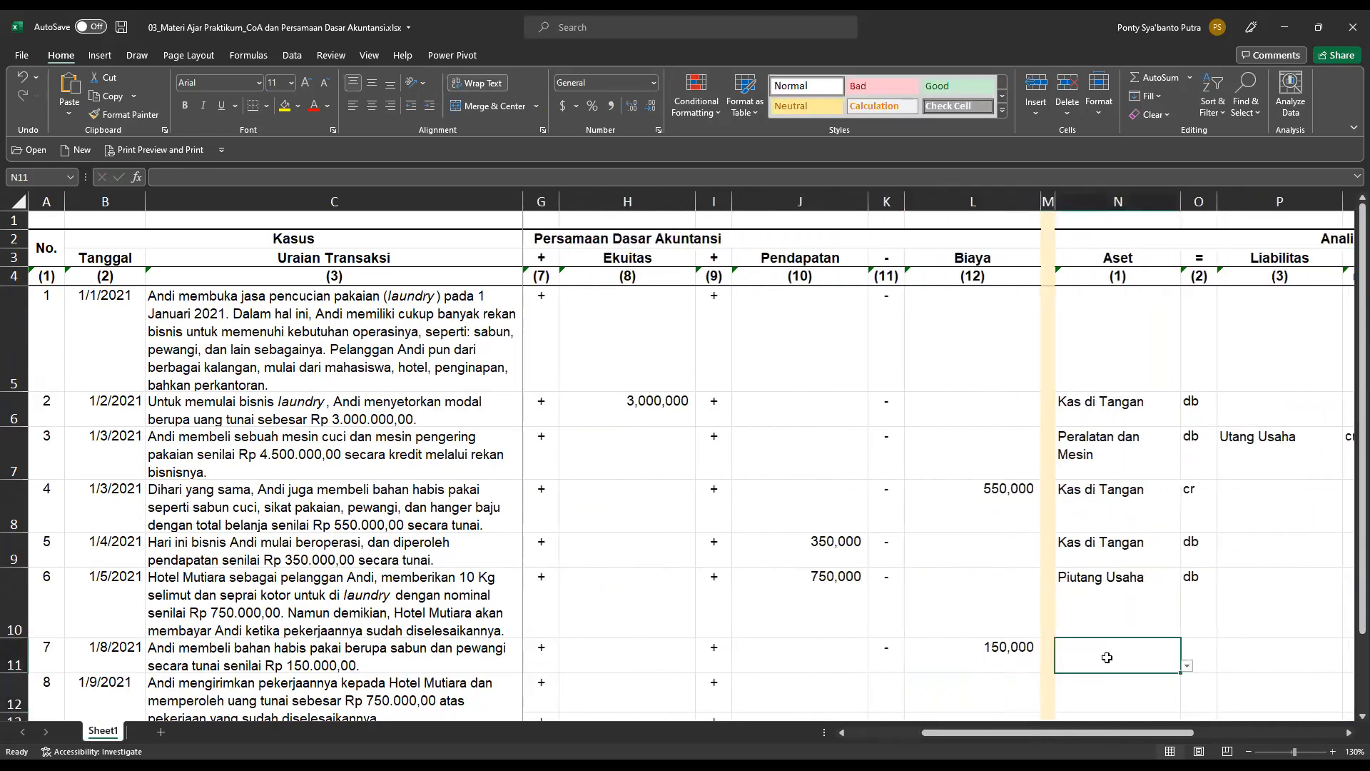
pyautogui.click(1187, 665)
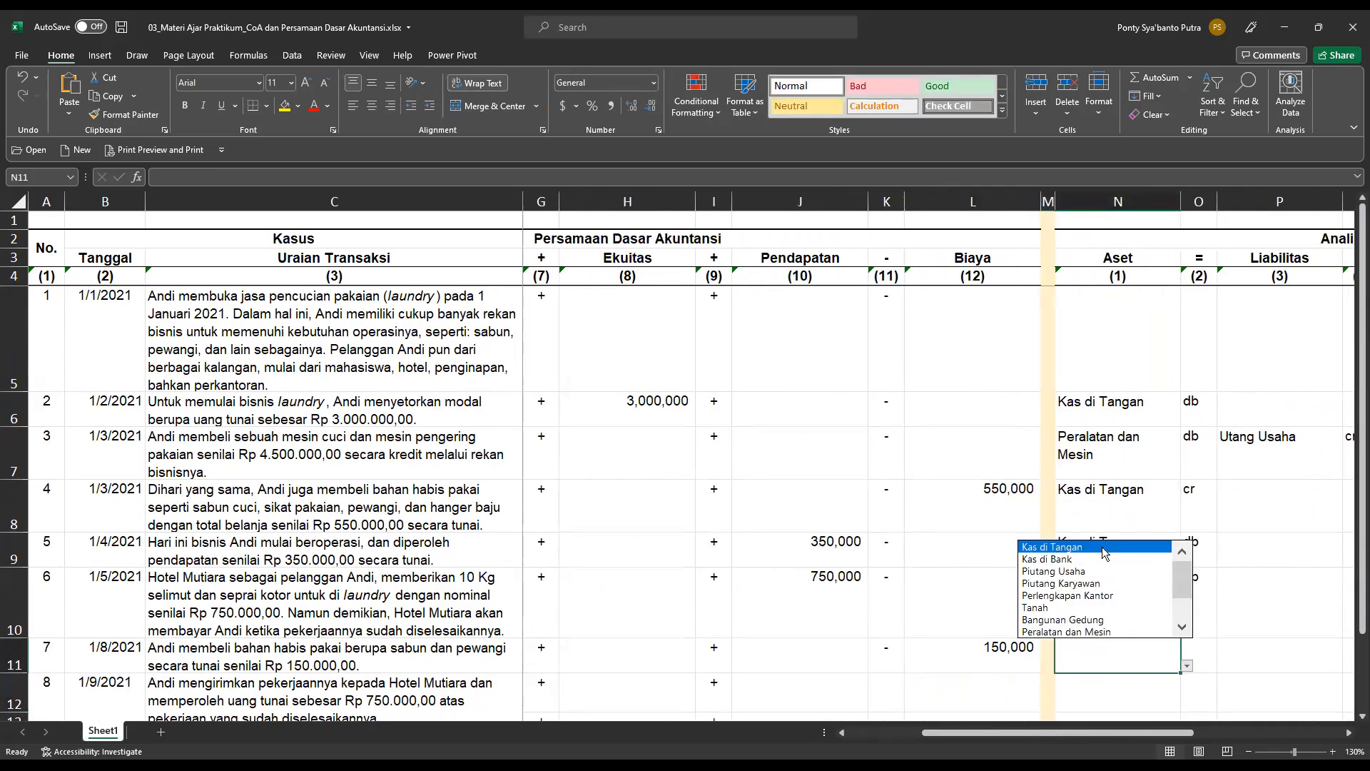
pyautogui.click(1070, 546)
pyautogui.click(1211, 649)
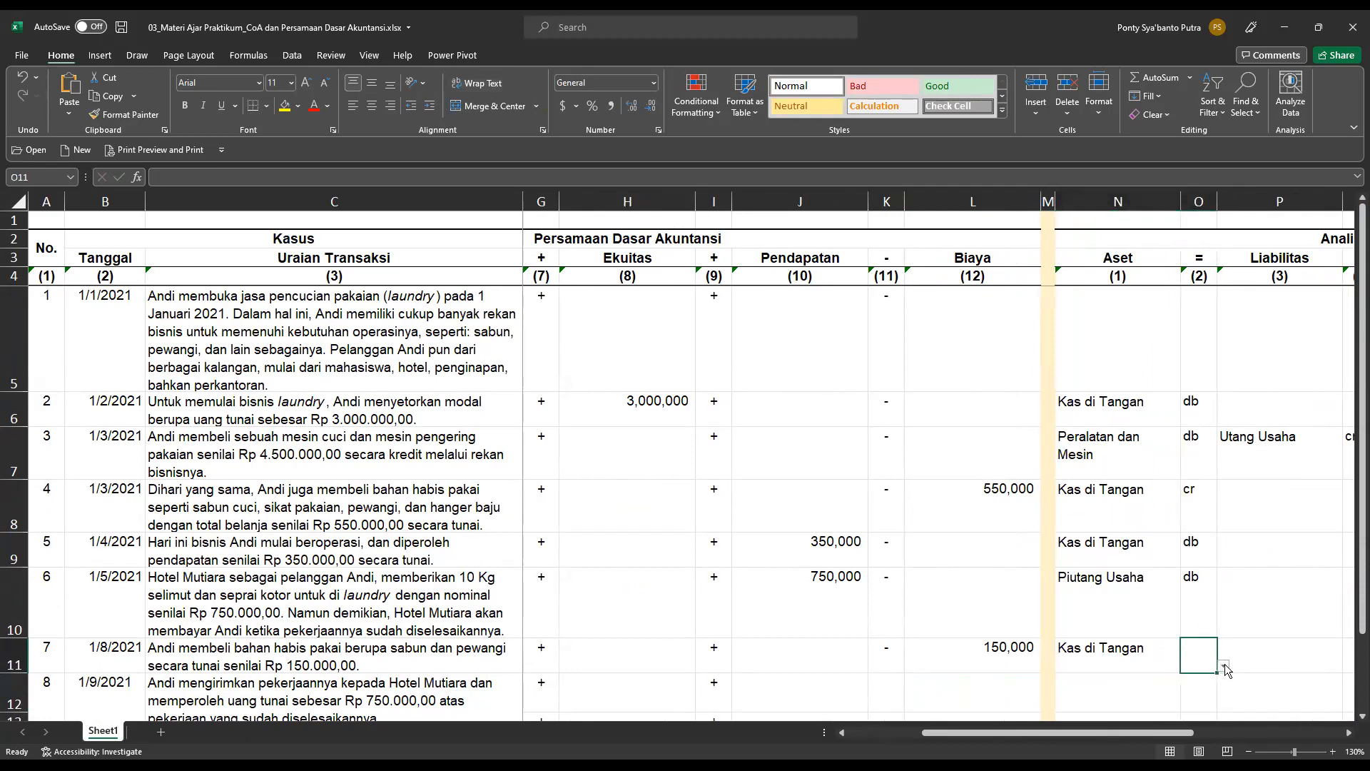
pyautogui.click(1223, 665)
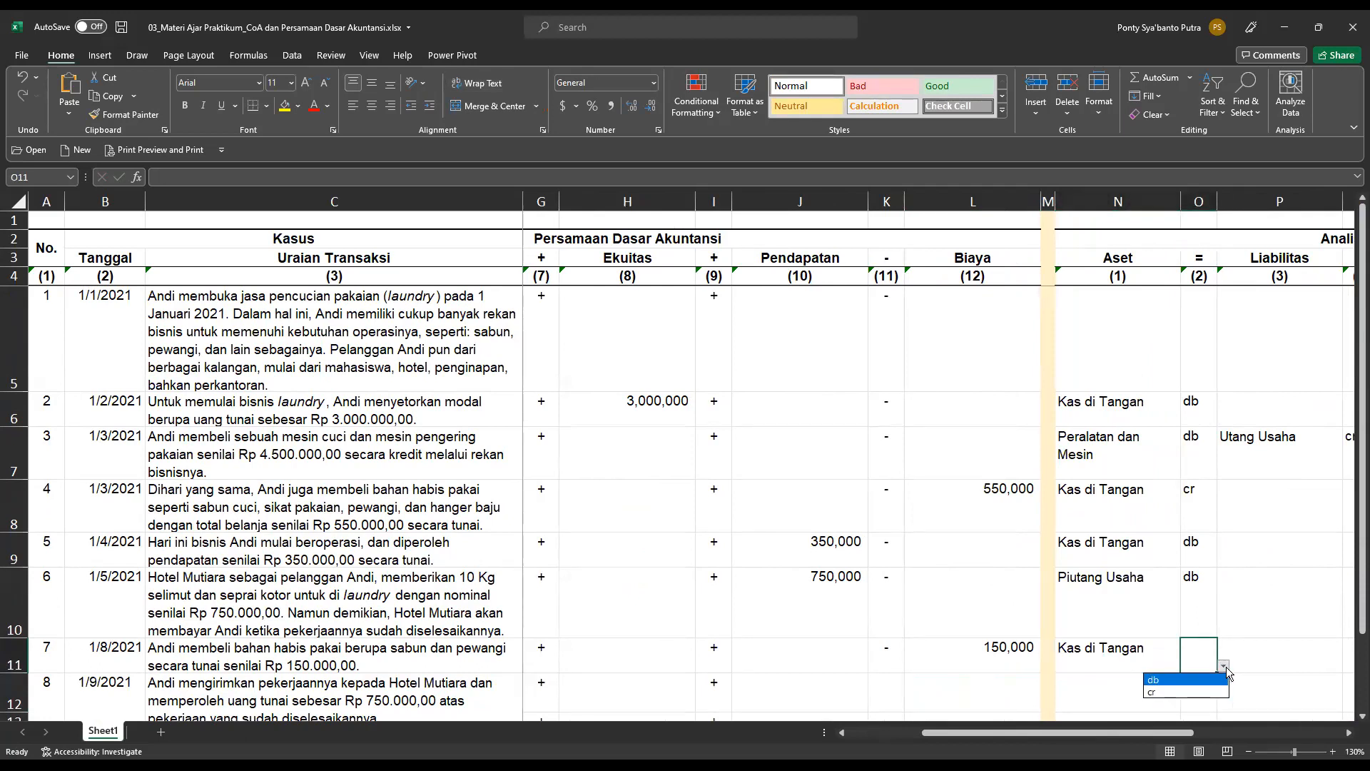
pyautogui.click(1202, 692)
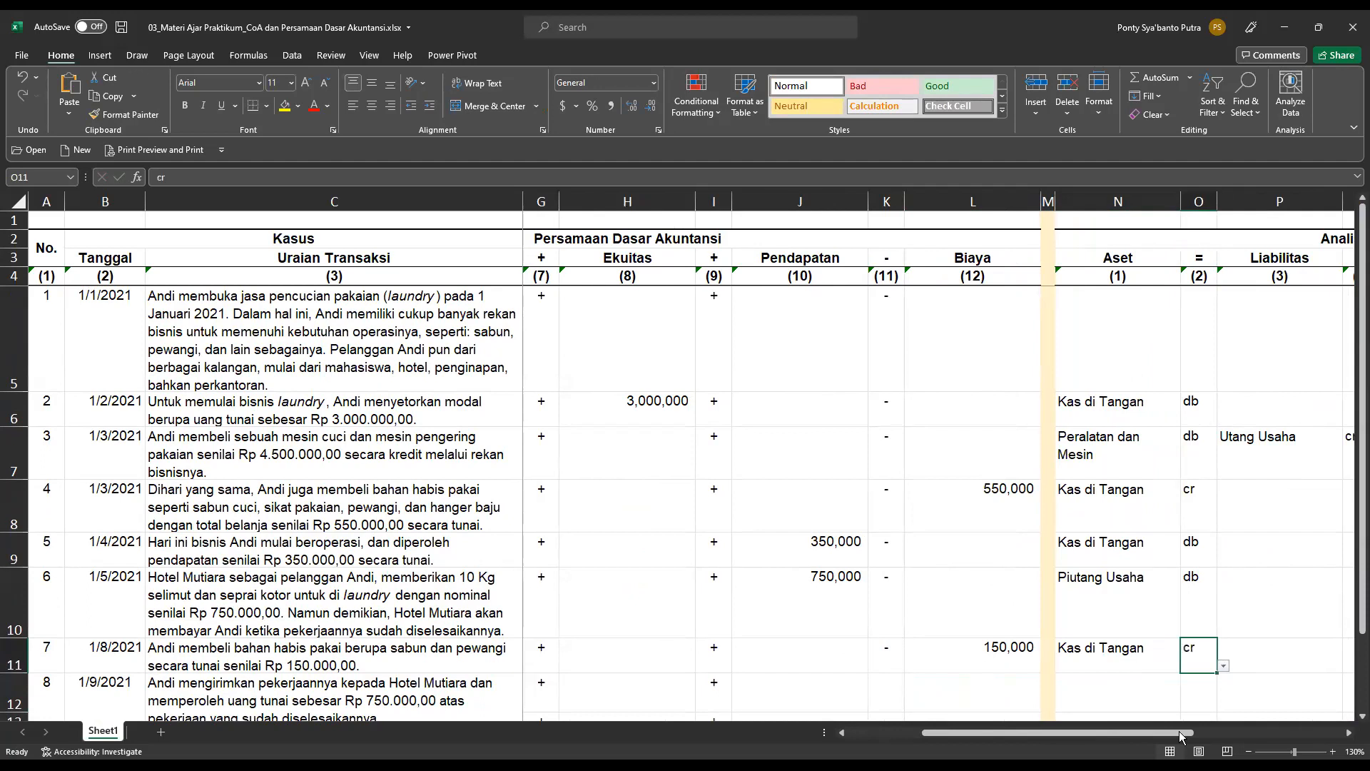
# Set transaction 7's Biaya account to Biaya Bahan Habis Pakai in V11, marked db in W11, and return to the accounting equation section.
pyautogui.moveTo(1179, 731); pyautogui.dragTo(1317, 727)
pyautogui.click(1296, 657)
pyautogui.click(1317, 665)
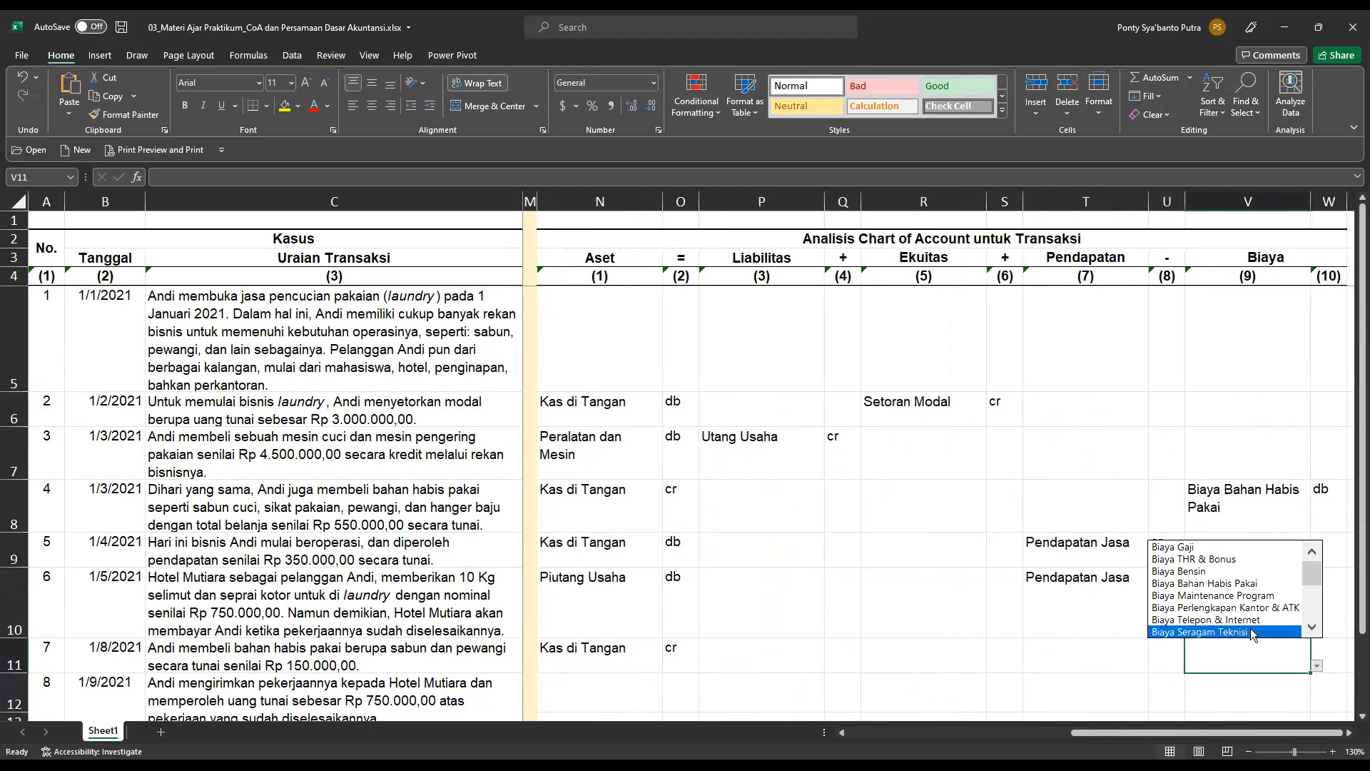
pyautogui.click(1232, 583)
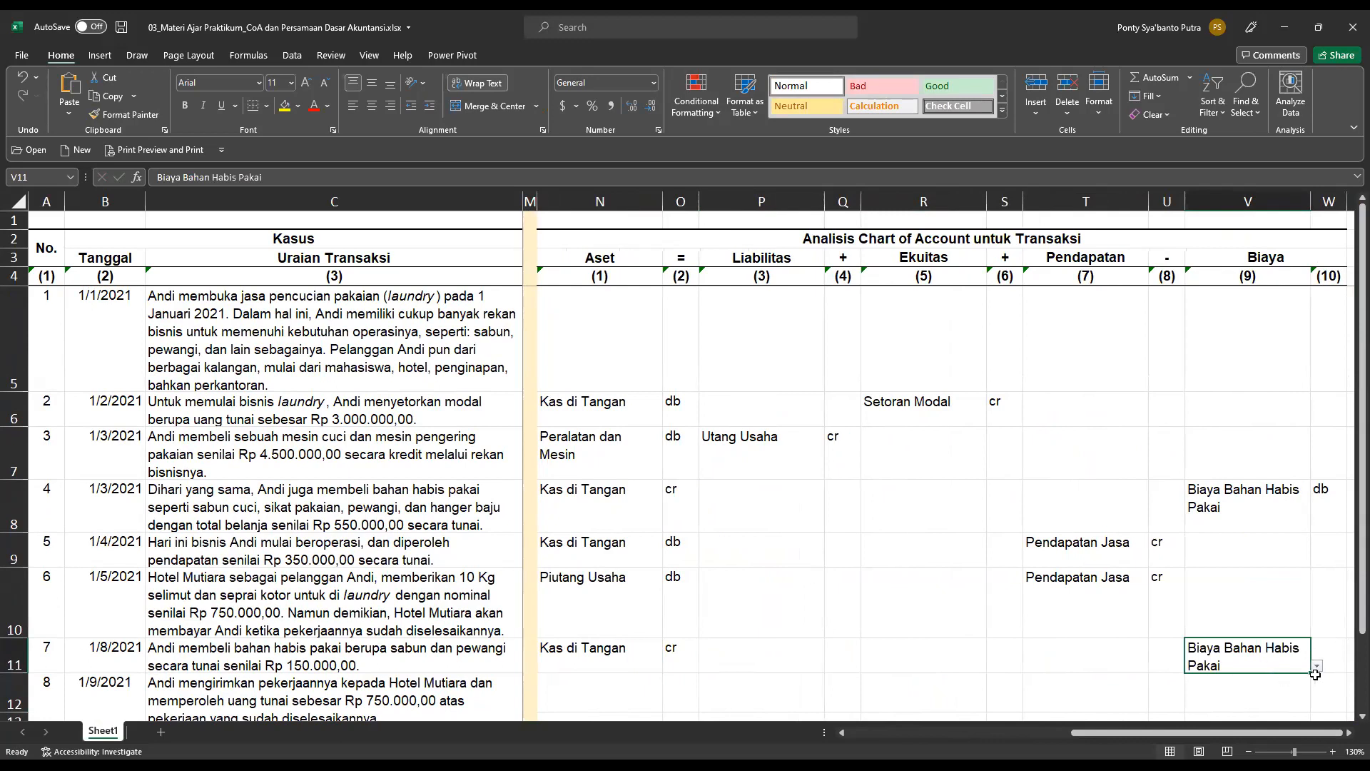
pyautogui.moveTo(1302, 734); pyautogui.dragTo(1335, 731)
pyautogui.doubleClick(1349, 733)
pyautogui.click(1193, 646)
pyautogui.click(1213, 666)
pyautogui.click(1168, 681)
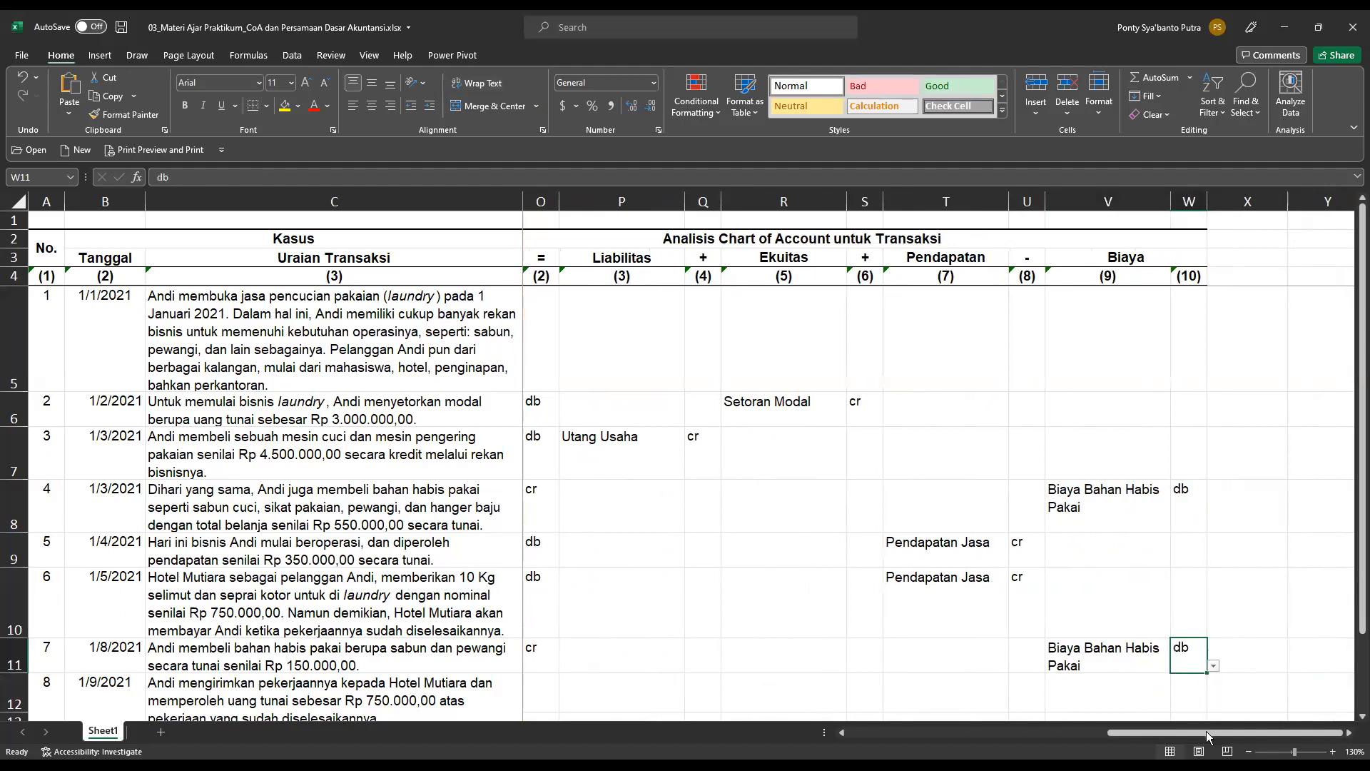
pyautogui.moveTo(1206, 731); pyautogui.dragTo(791, 720)
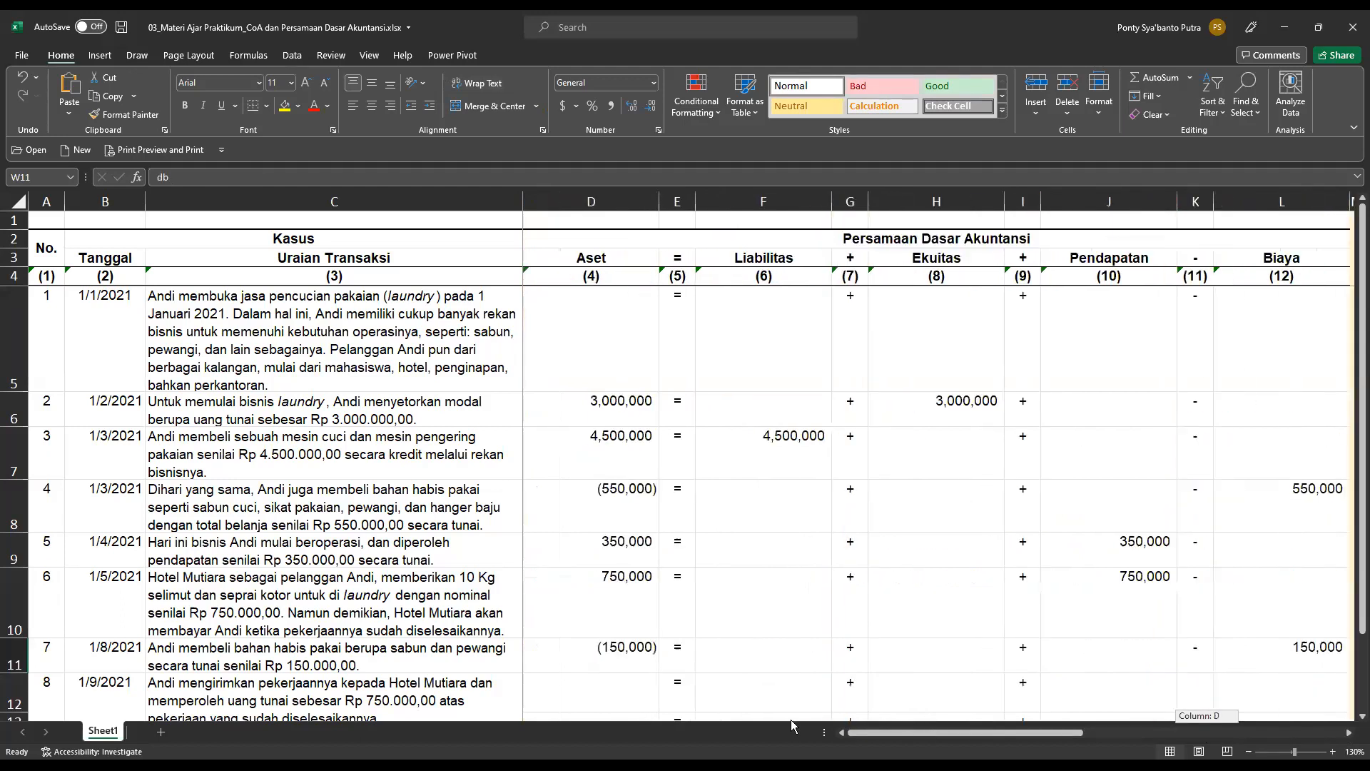
# Record transaction 8's cash receipt from Hotel Mutiara under Aset as =750000 in cell D12.
pyautogui.scroll(-1, 705, 569)
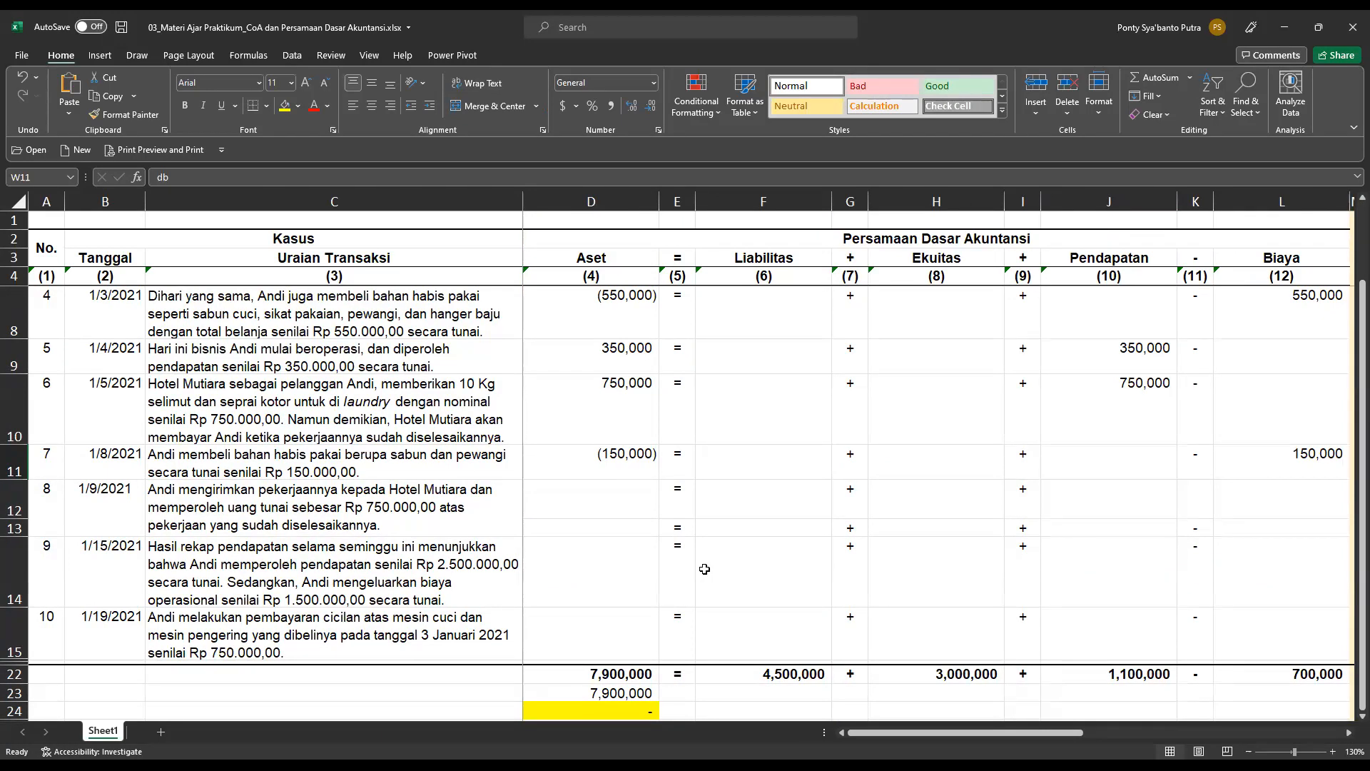
pyautogui.click(586, 495)
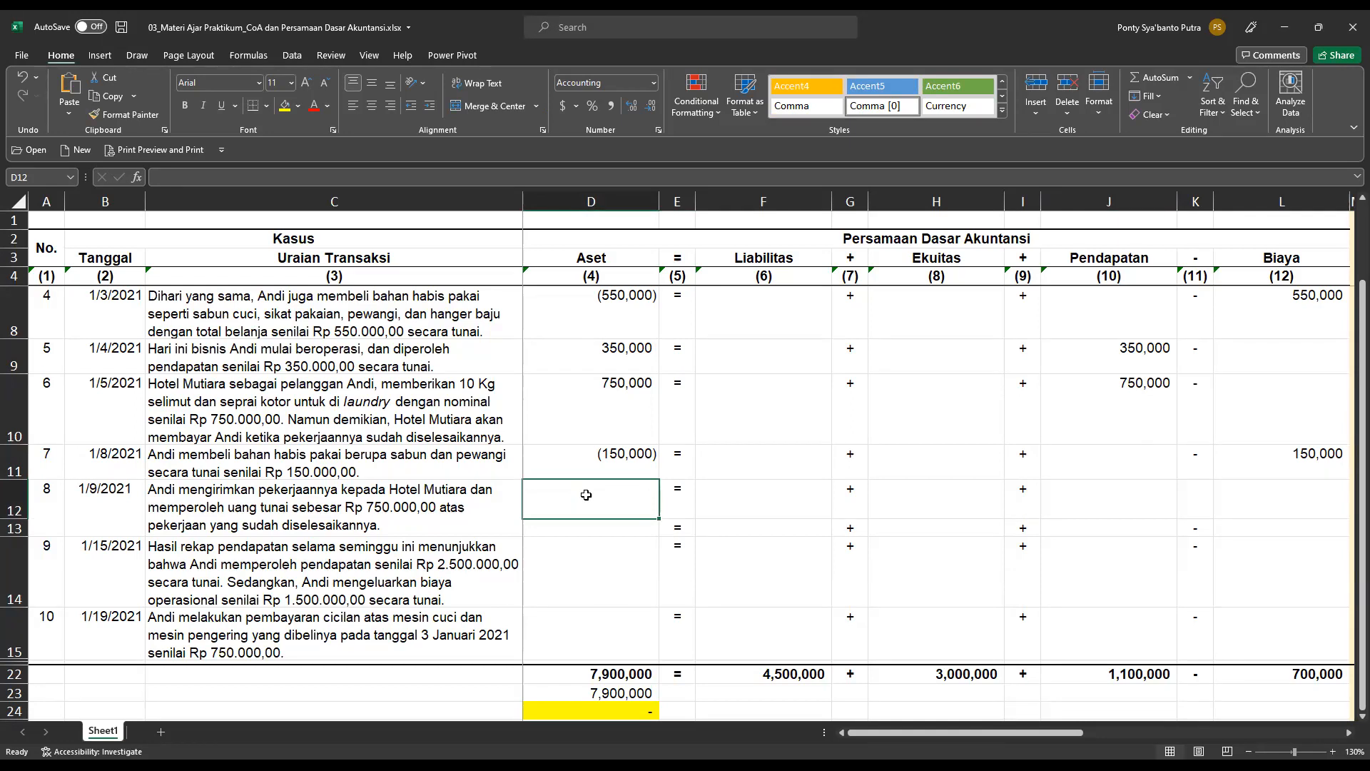
pyautogui.write('750,000')
pyautogui.press('Return')
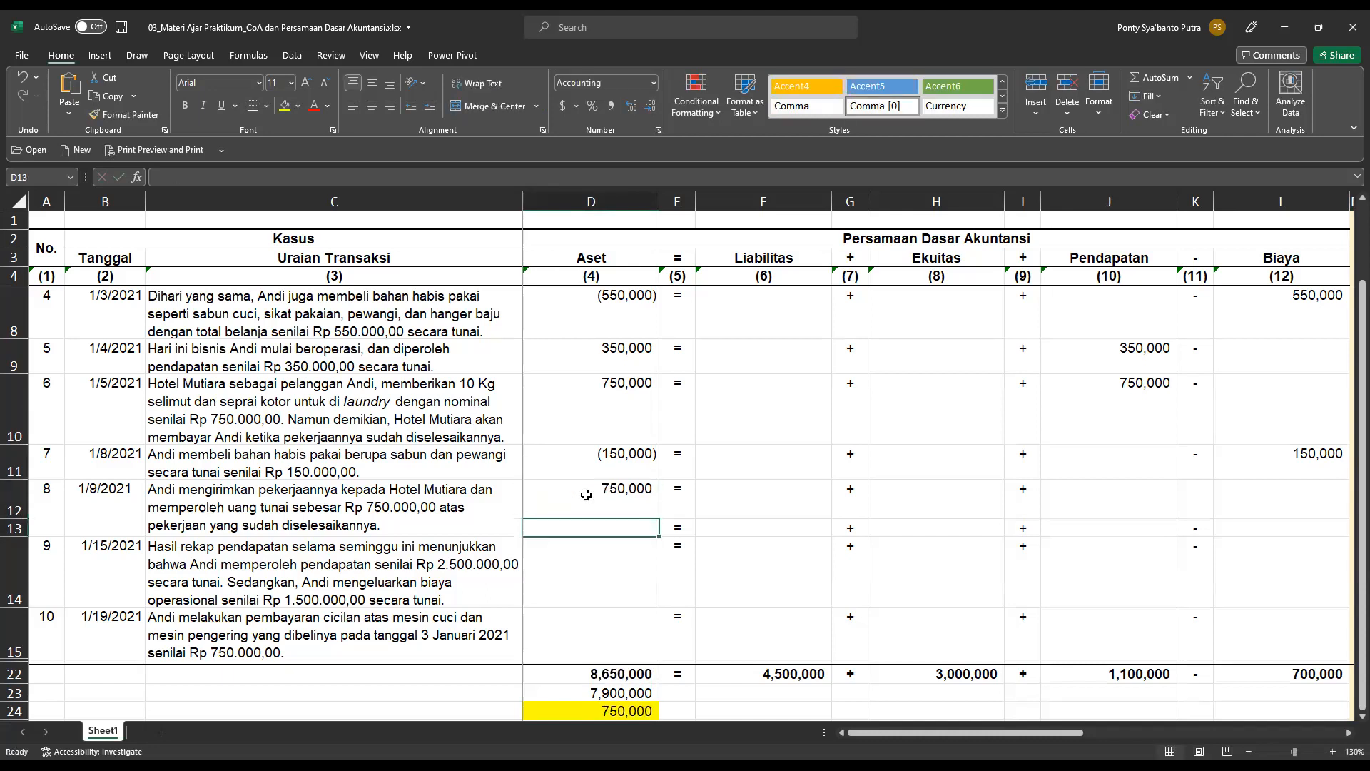
pyautogui.click(586, 494)
pyautogui.write('=')
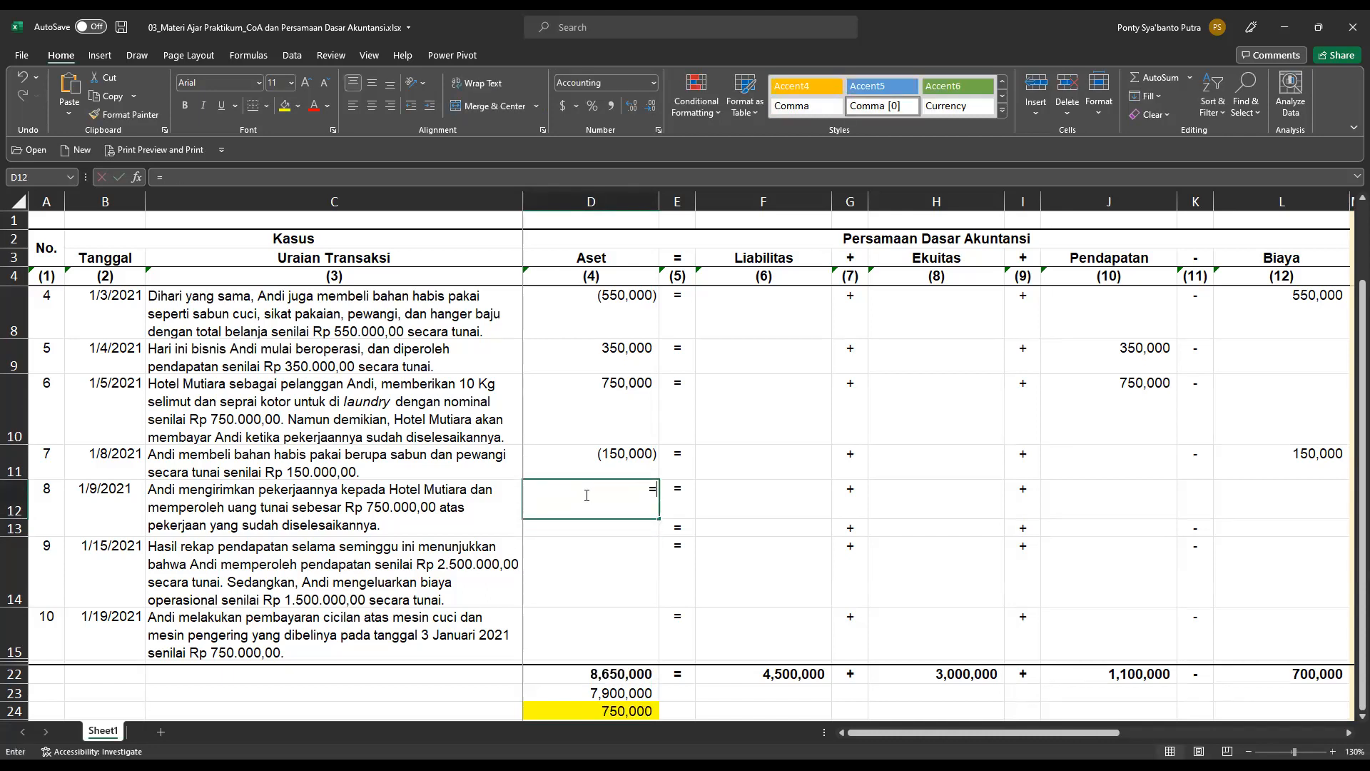
pyautogui.write('750000')
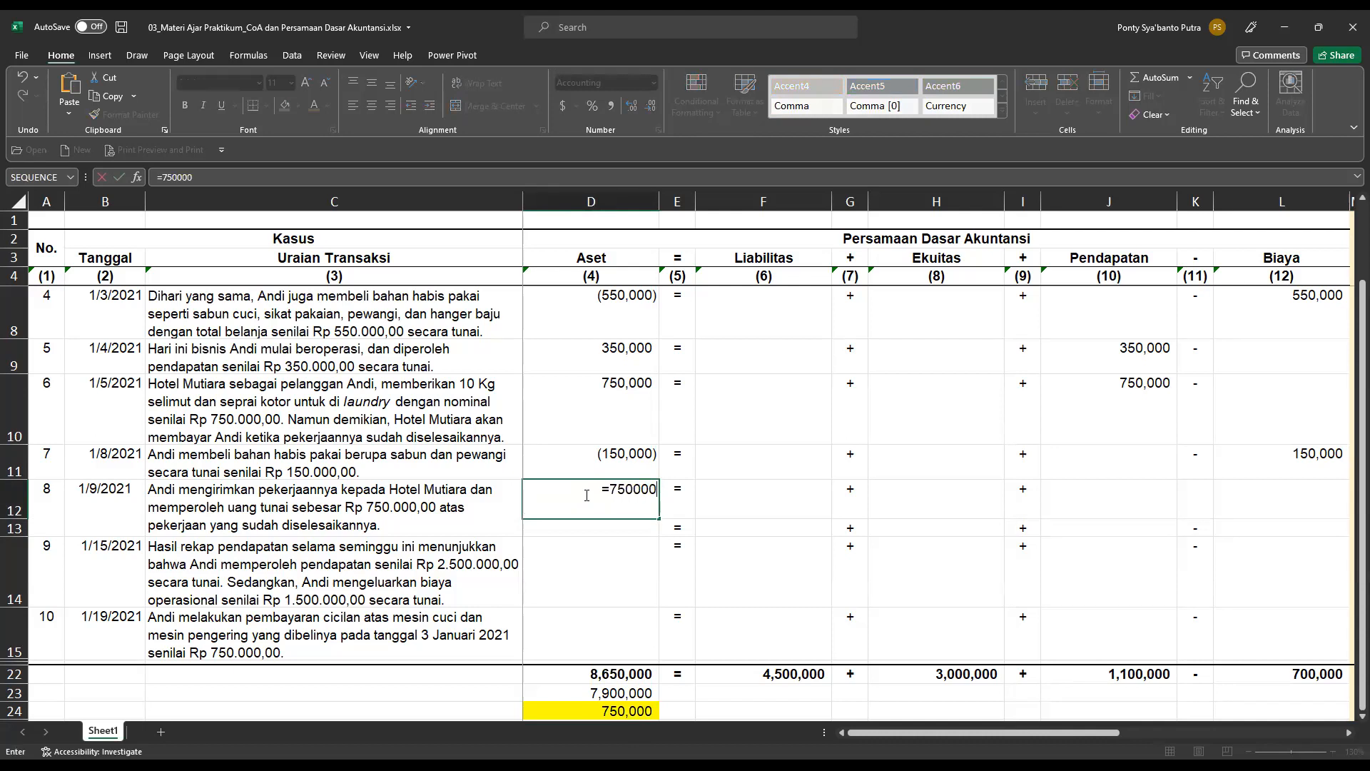
pyautogui.press('Return')
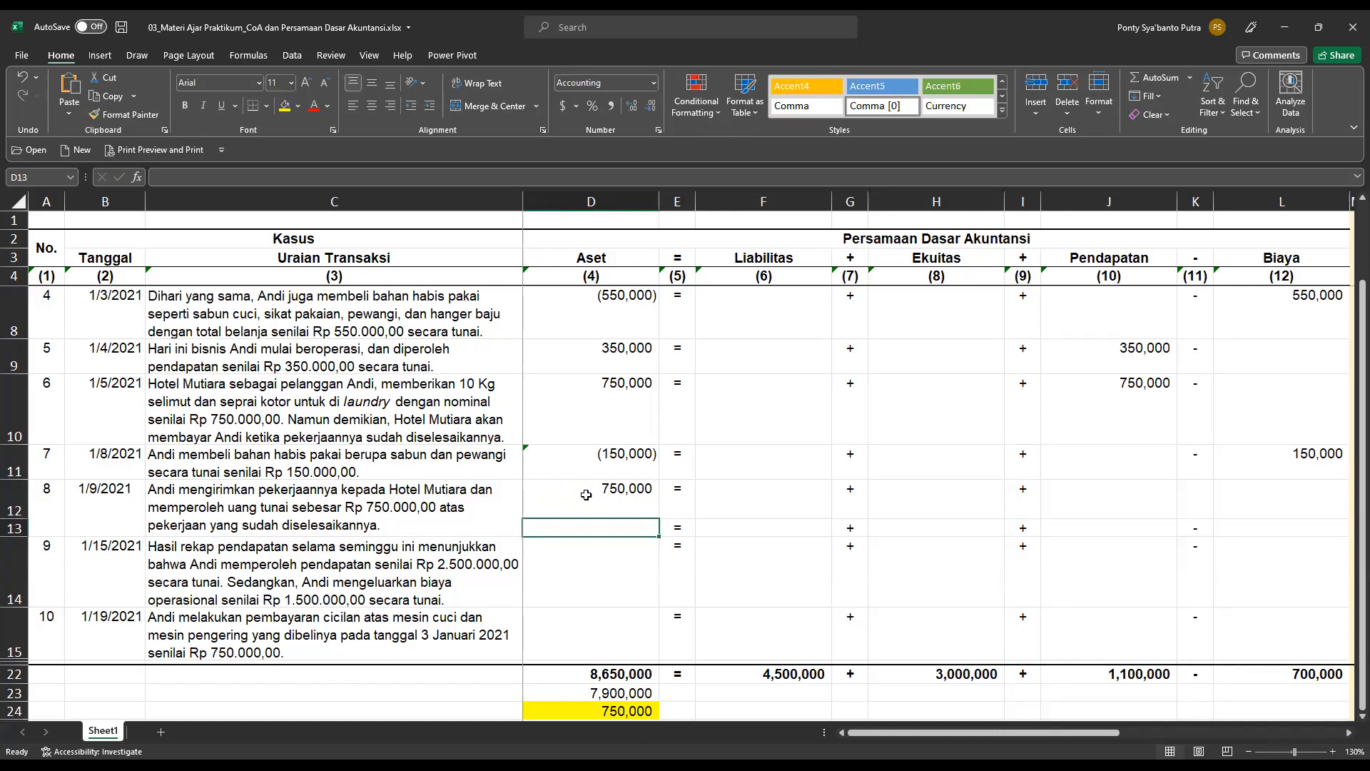
# Record transaction 8's reduction of the receivable under Aset as =-750000 in cell D13.
pyautogui.write('-')
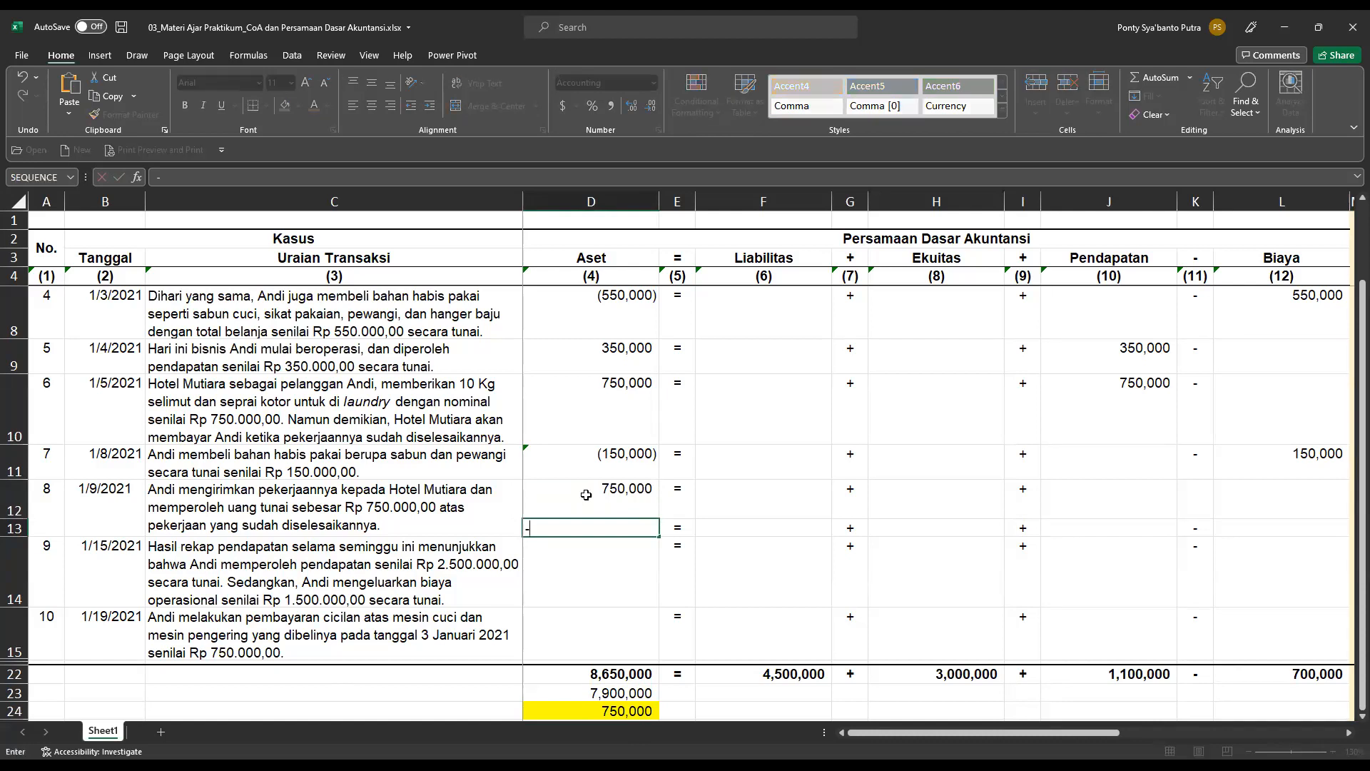
pyautogui.press('BackSpace')
pyautogui.write('=-750000')
pyautogui.press('Return')
pyautogui.press('Up')
pyautogui.press('Right')
pyautogui.press('Up')
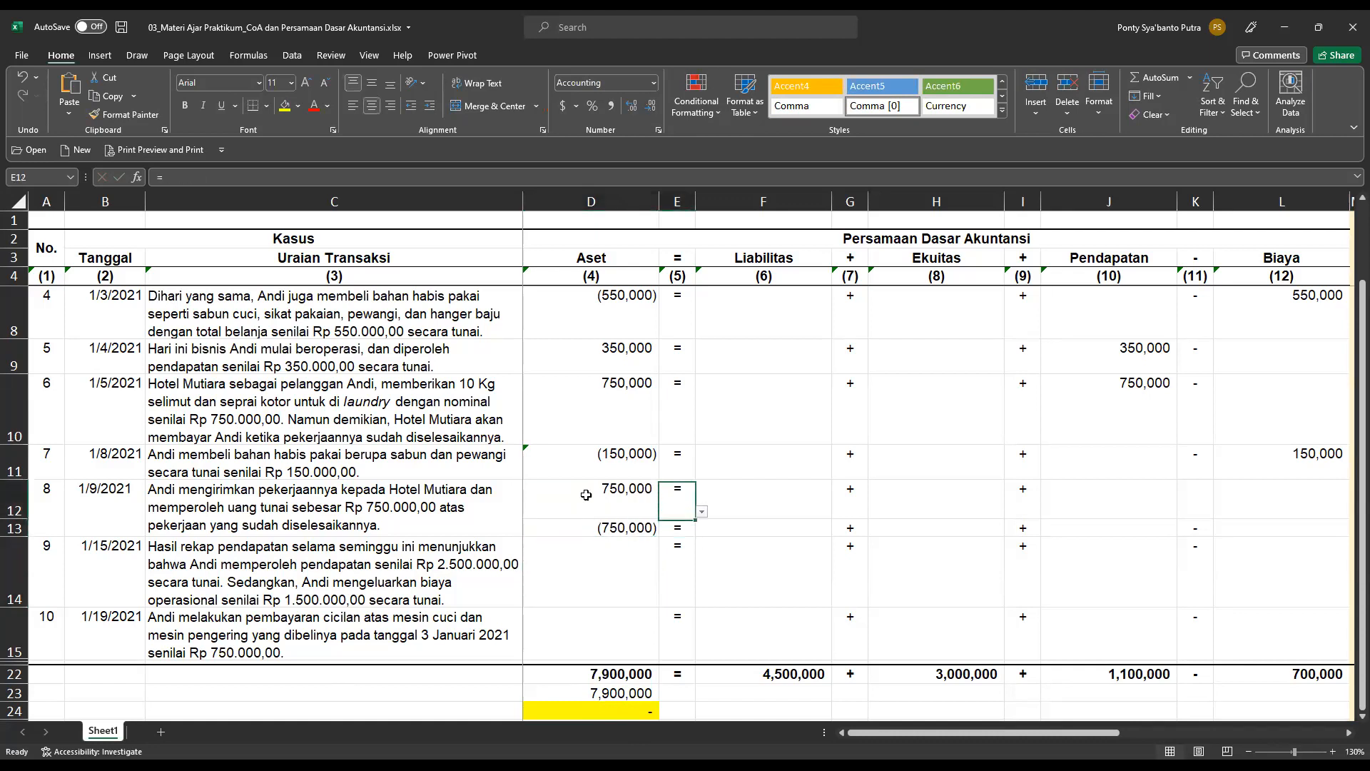
pyautogui.press('Down')
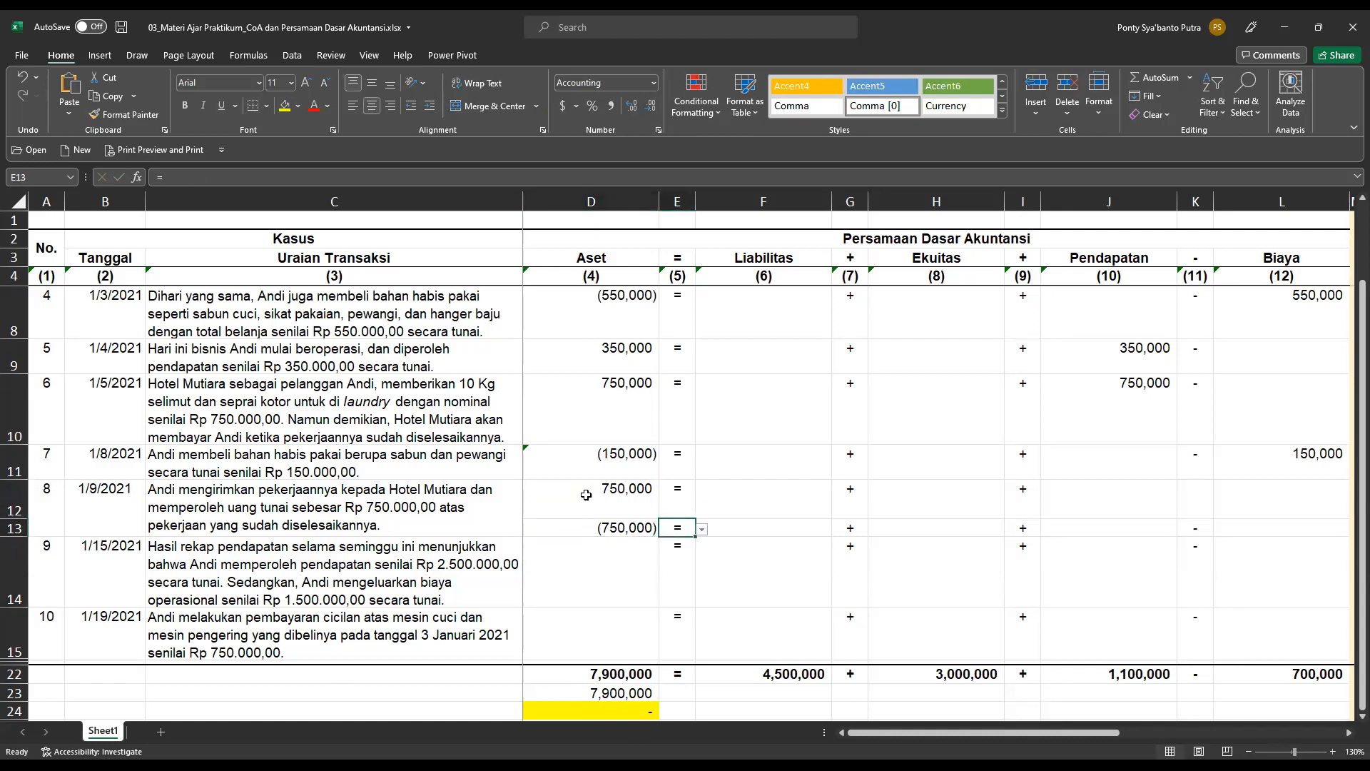
pyautogui.press('Right')
pyautogui.press('Right')
pyautogui.press('Right')
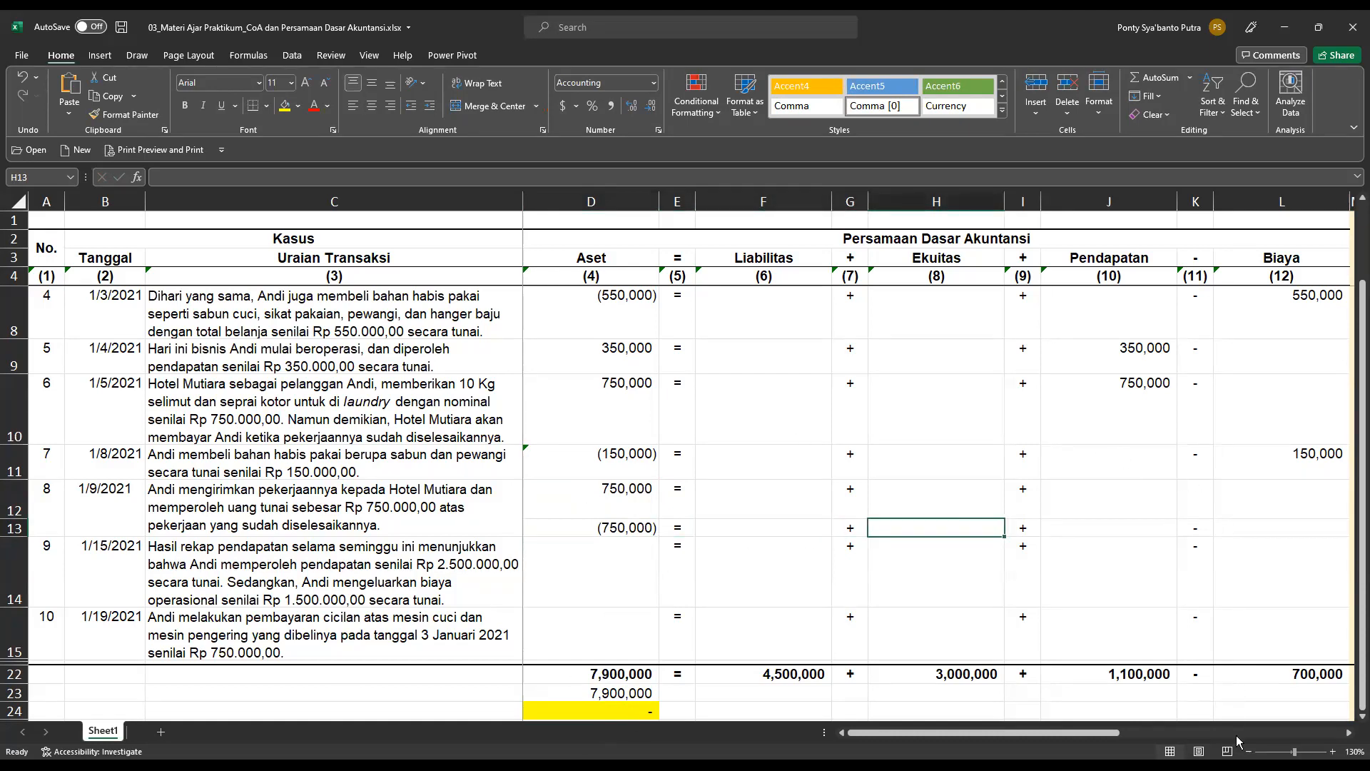
# In the chart of account analysis, set transaction 8's first Aset account to Kas di Tangan in N12 and mark it db in O12.
pyautogui.click(1350, 732)
pyautogui.click(1349, 732)
pyautogui.click(1349, 733)
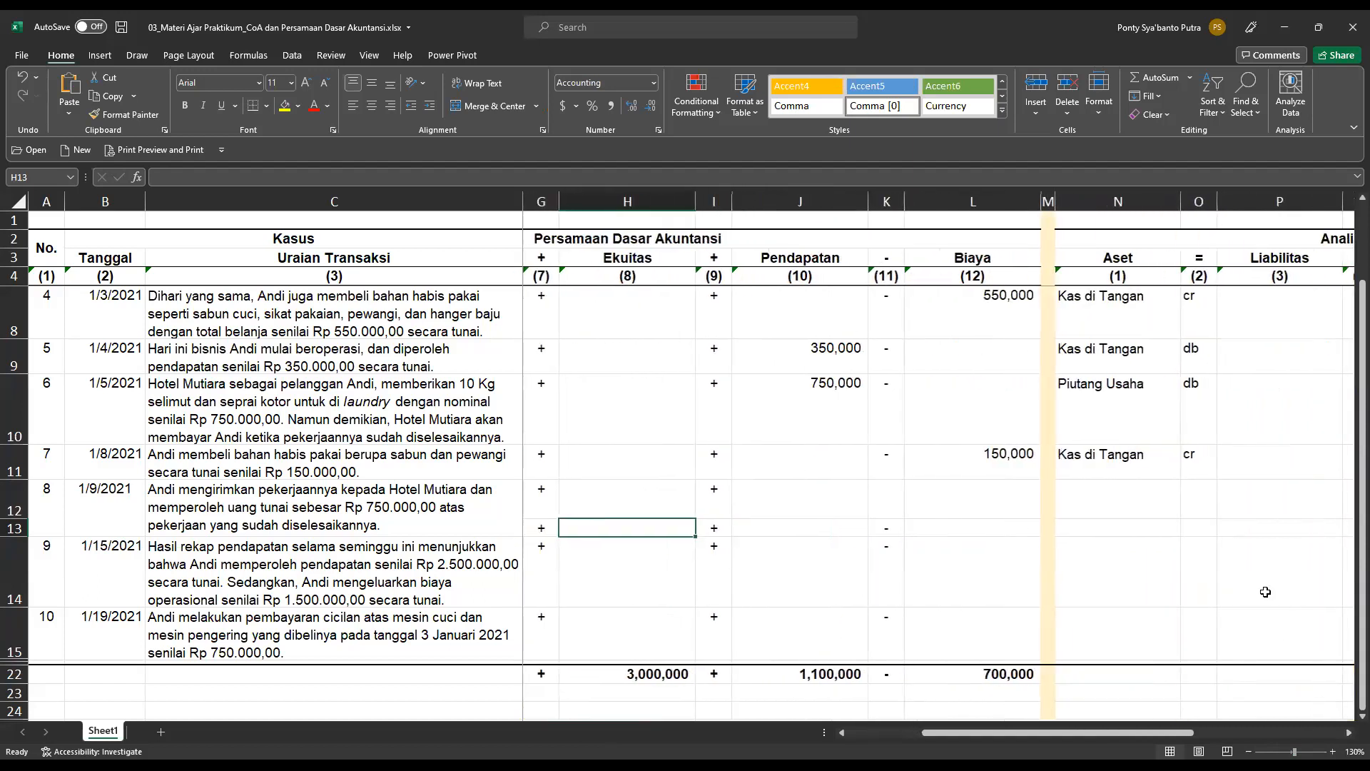
pyautogui.click(1141, 491)
pyautogui.click(1188, 512)
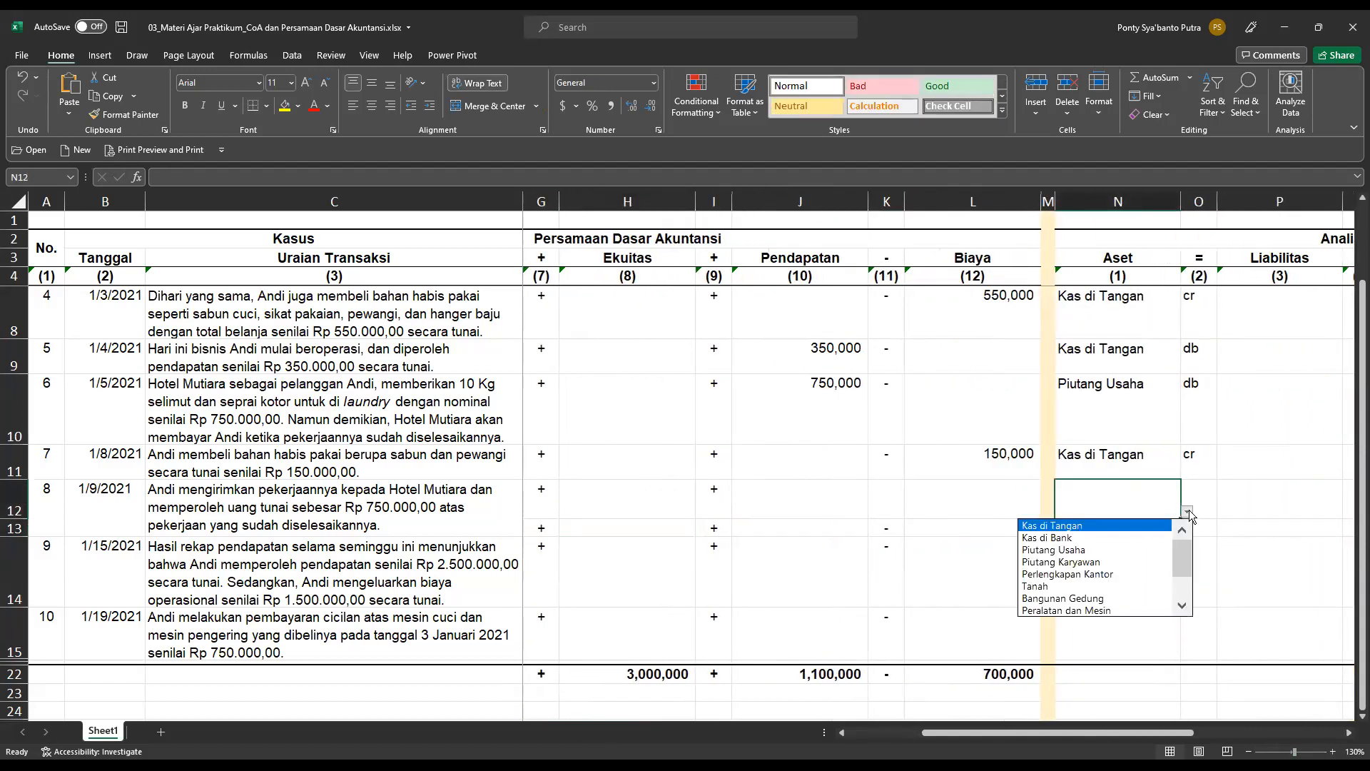
pyautogui.click(1062, 526)
pyautogui.click(1172, 527)
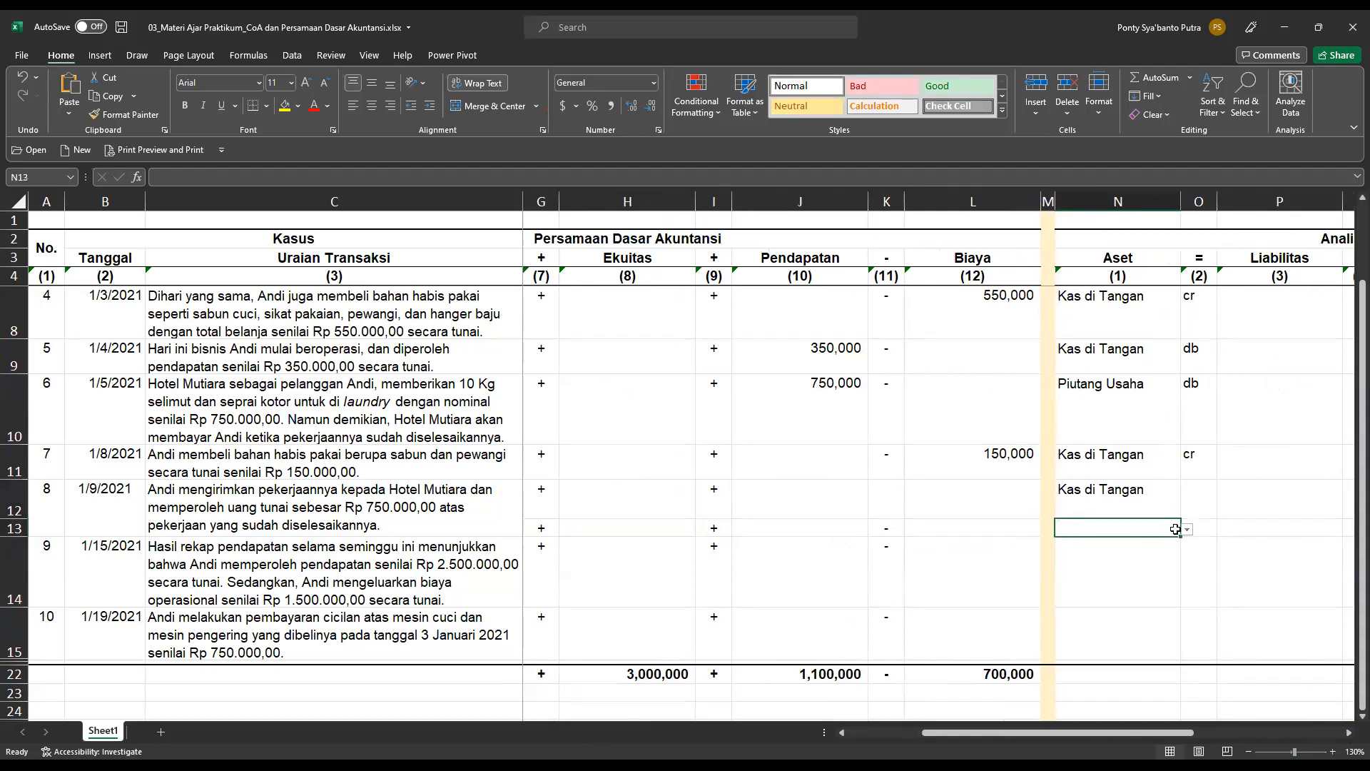
pyautogui.click(1193, 503)
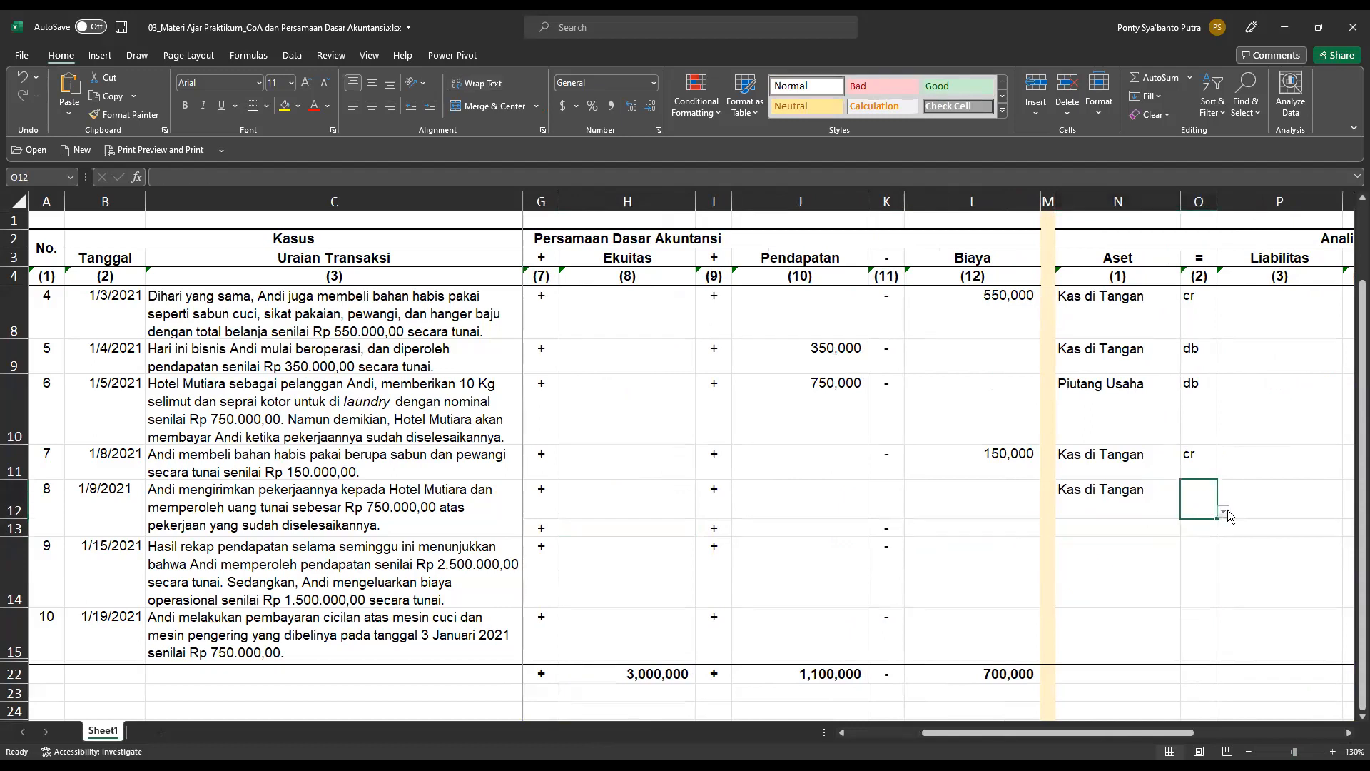
pyautogui.click(1224, 511)
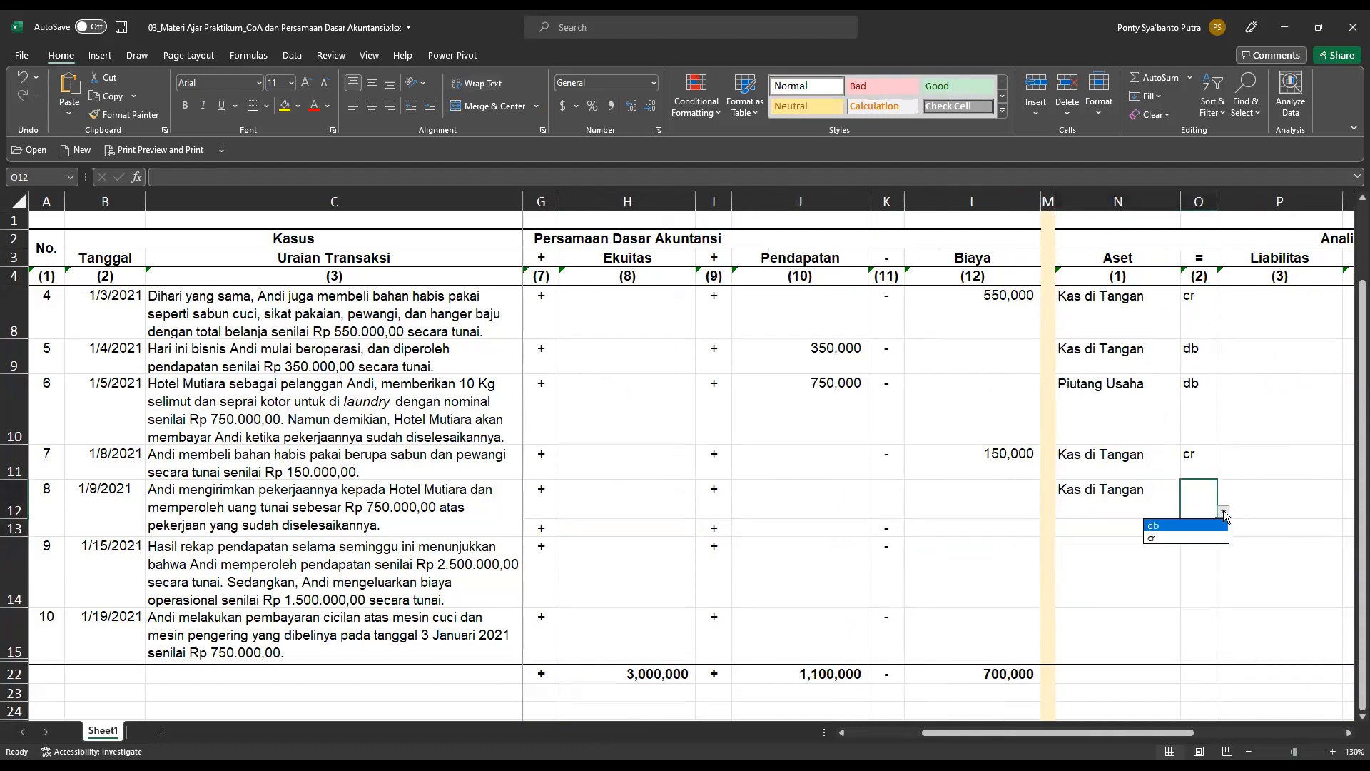
pyautogui.click(1179, 530)
# Set transaction 8's second Aset account to Piutang Usaha in N13 and mark it cr in O13.
pyautogui.click(1166, 527)
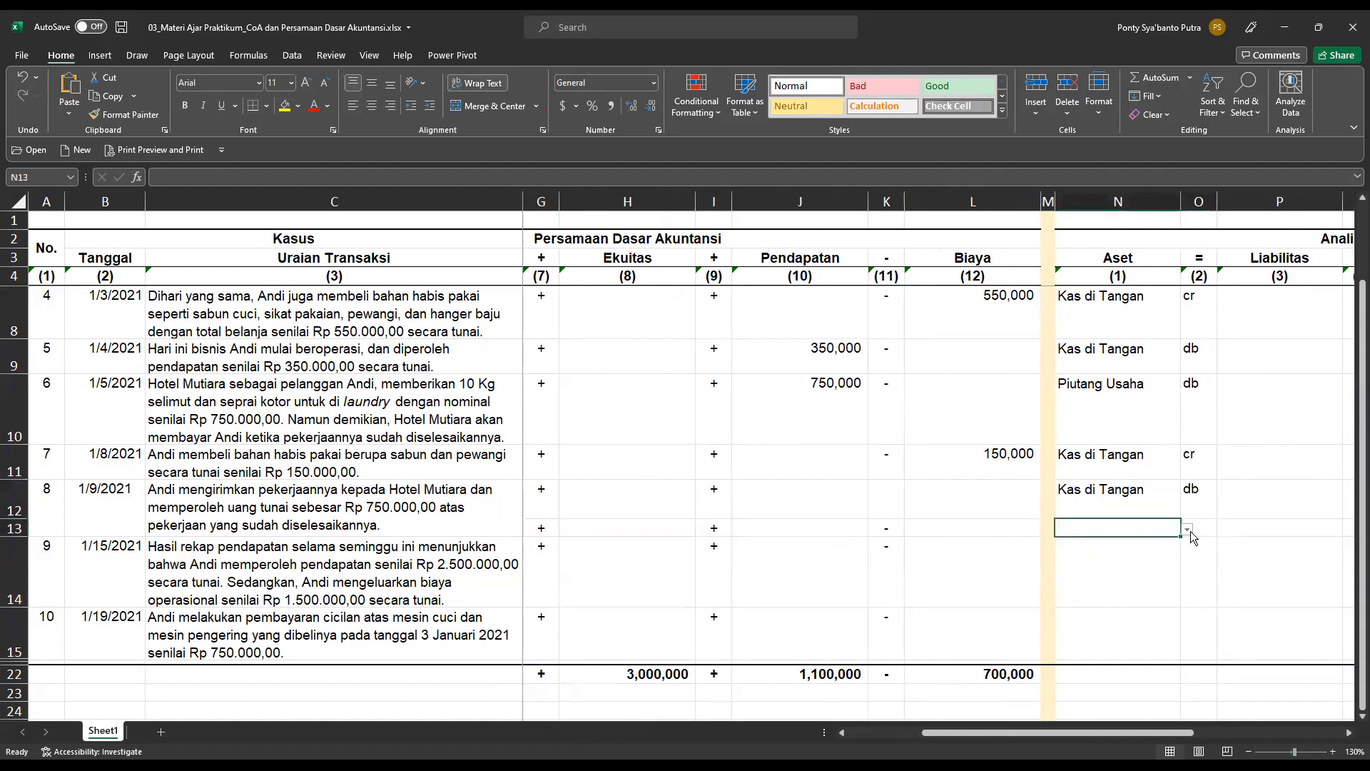
pyautogui.click(1188, 531)
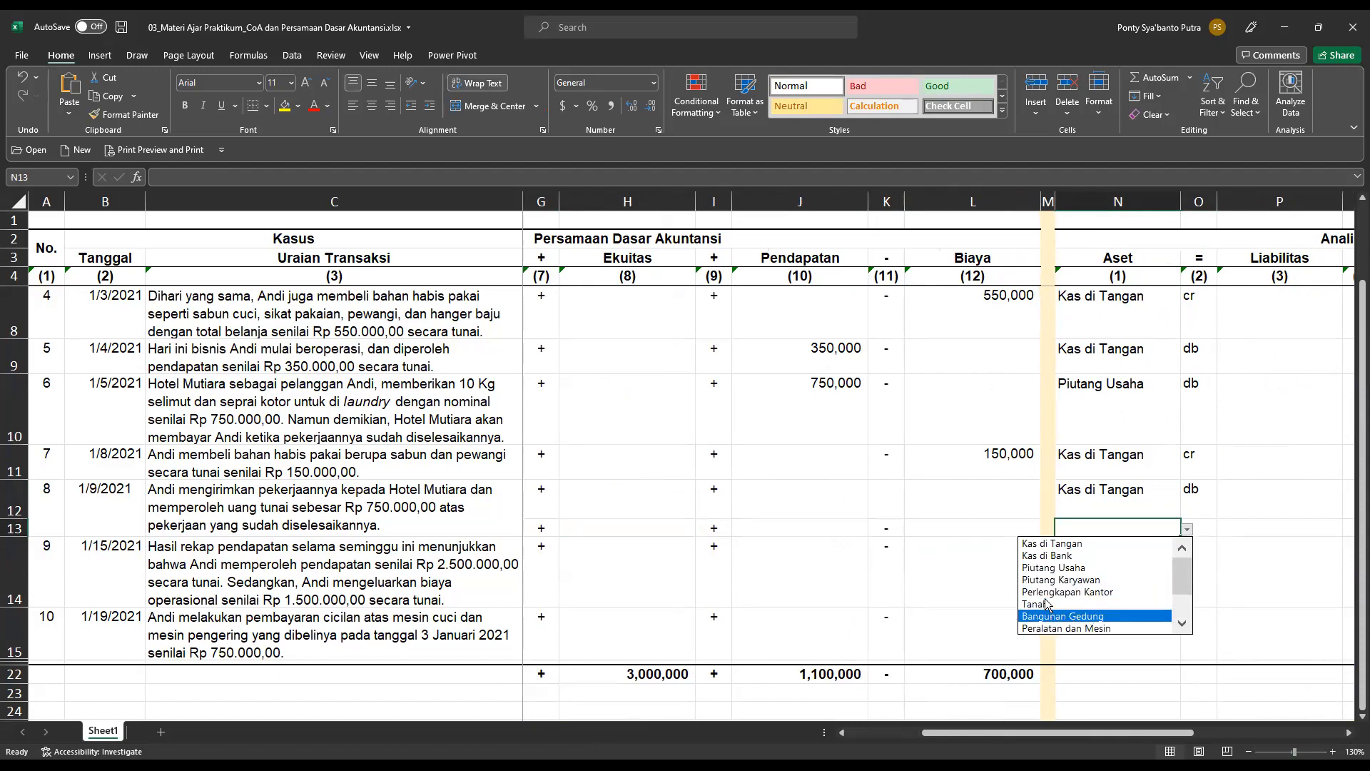
pyautogui.click(1049, 567)
pyautogui.click(1208, 526)
pyautogui.click(1223, 529)
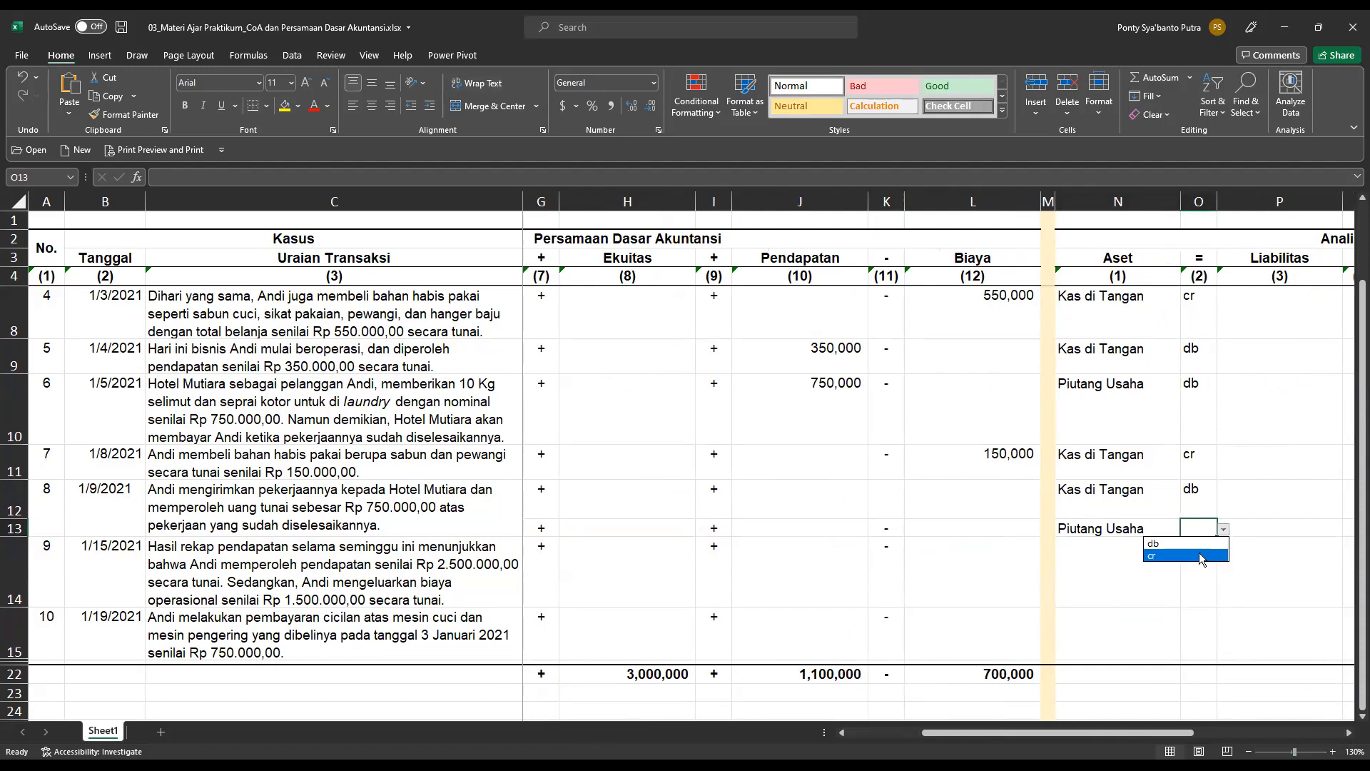
pyautogui.click(1199, 555)
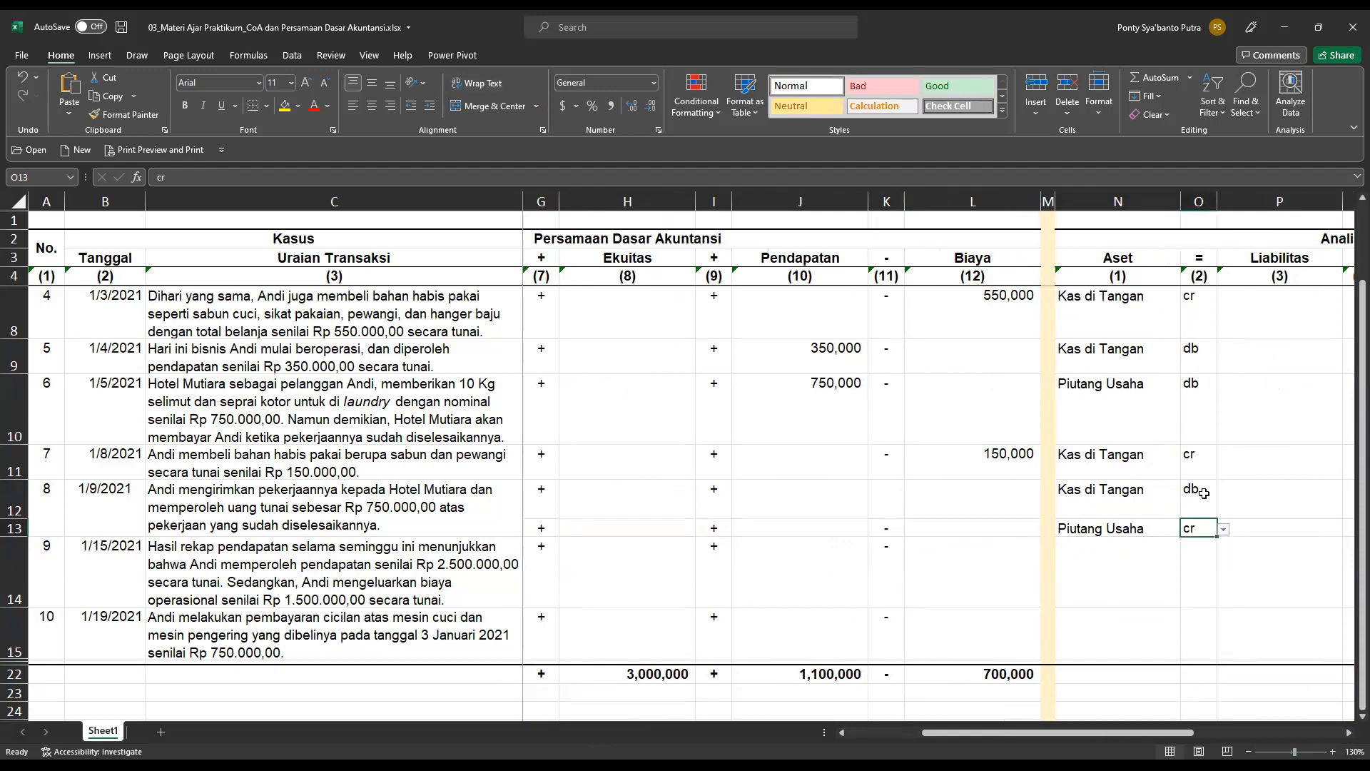
# Back in the accounting equation section, record transaction 9's weekly income under Pendapatan as =2500000 in cell J14.
pyautogui.moveTo(1142, 731); pyautogui.dragTo(892, 729)
pyautogui.click(641, 579)
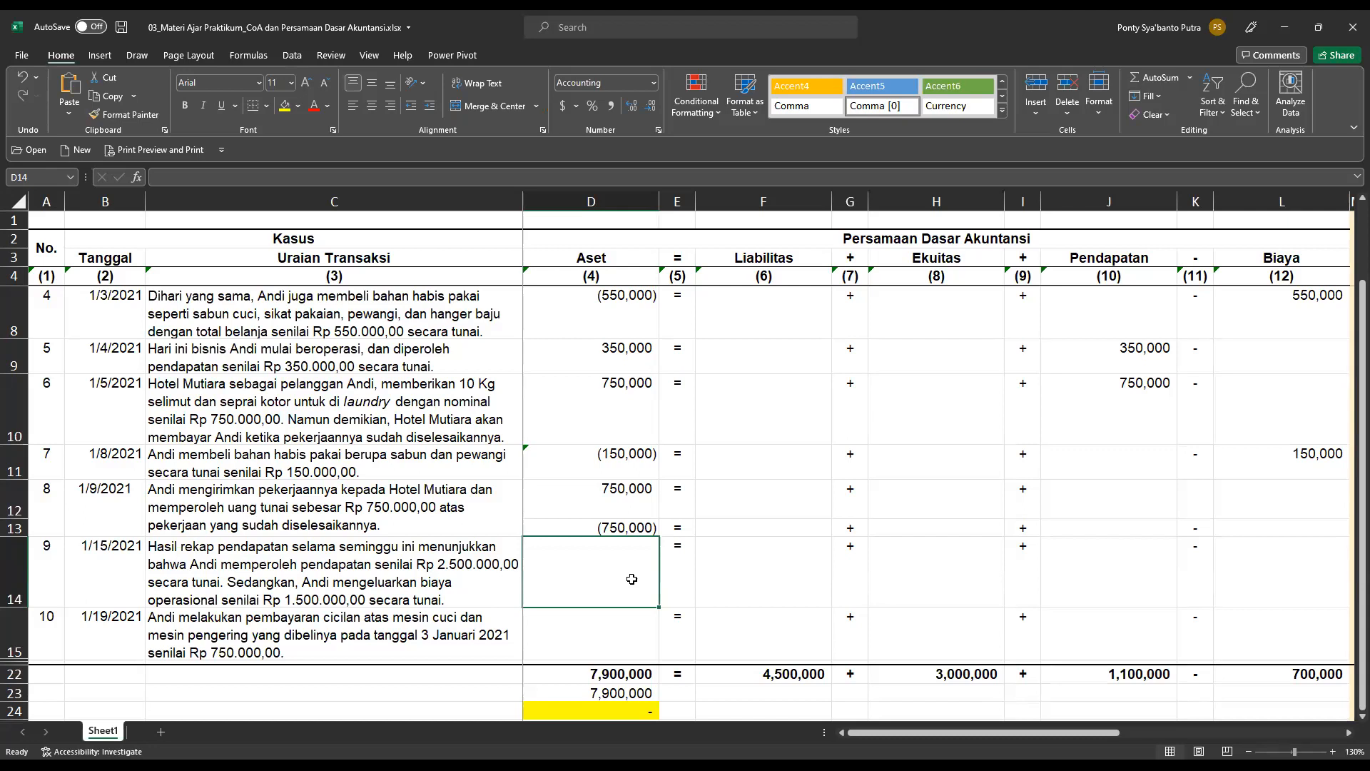
pyautogui.press('Right')
pyautogui.press('Right')
pyautogui.press('Right')
pyautogui.press('Right')
pyautogui.press('Right')
pyautogui.press('Right')
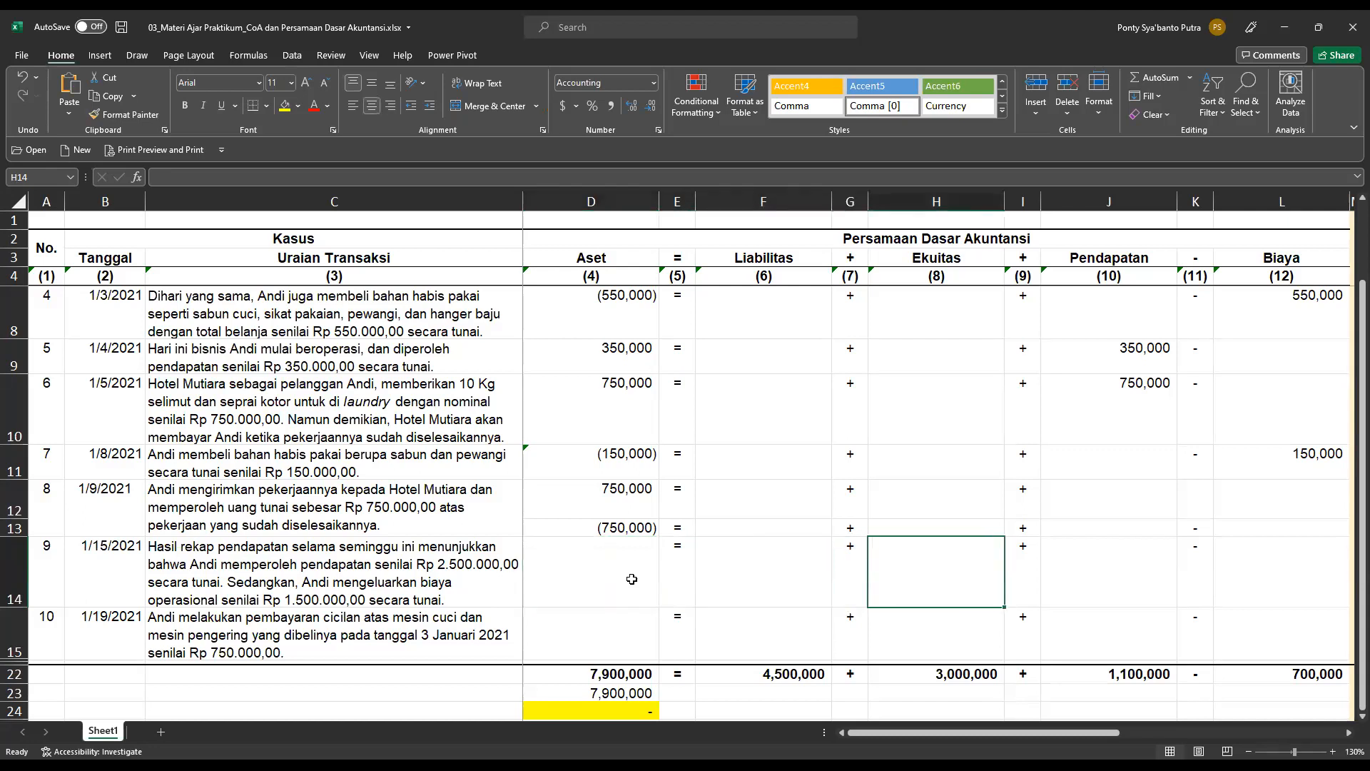
pyautogui.write('=')
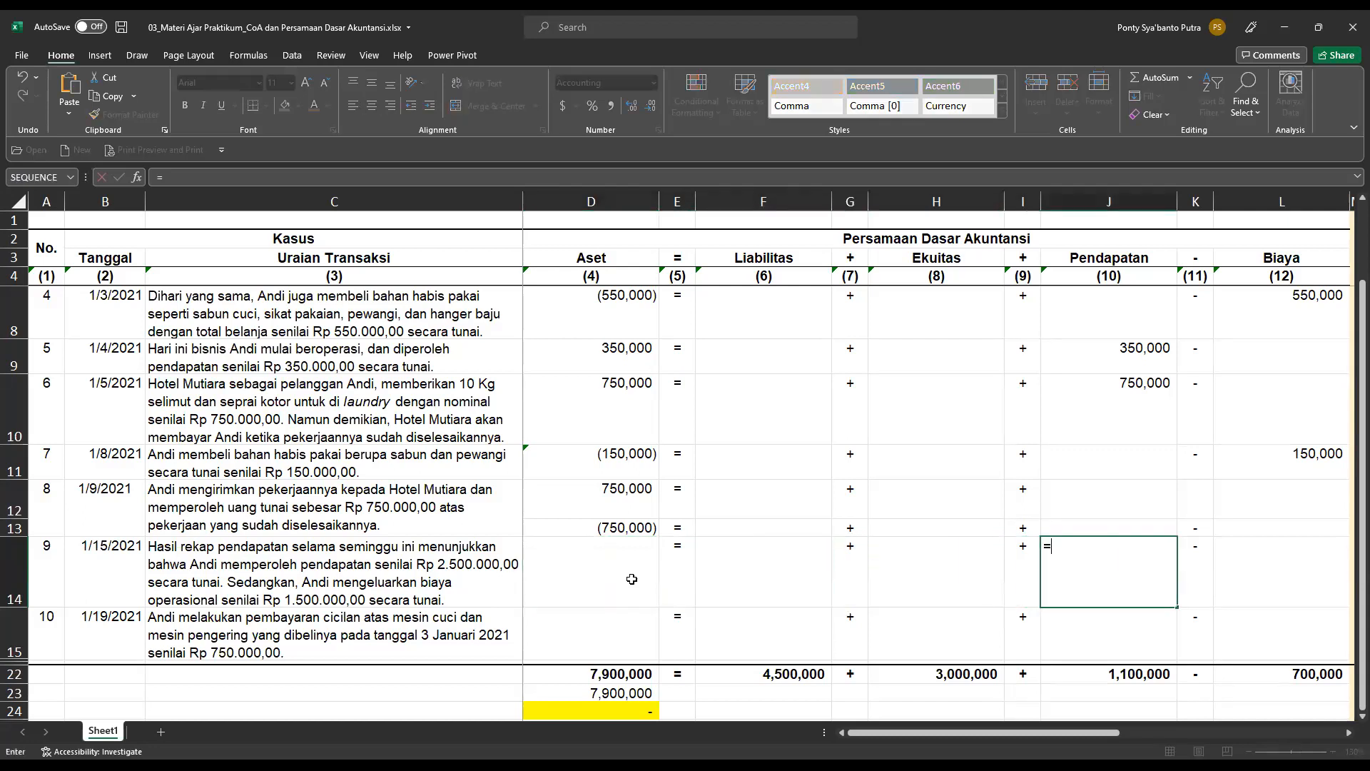
pyautogui.write('2500000')
pyautogui.press('Return')
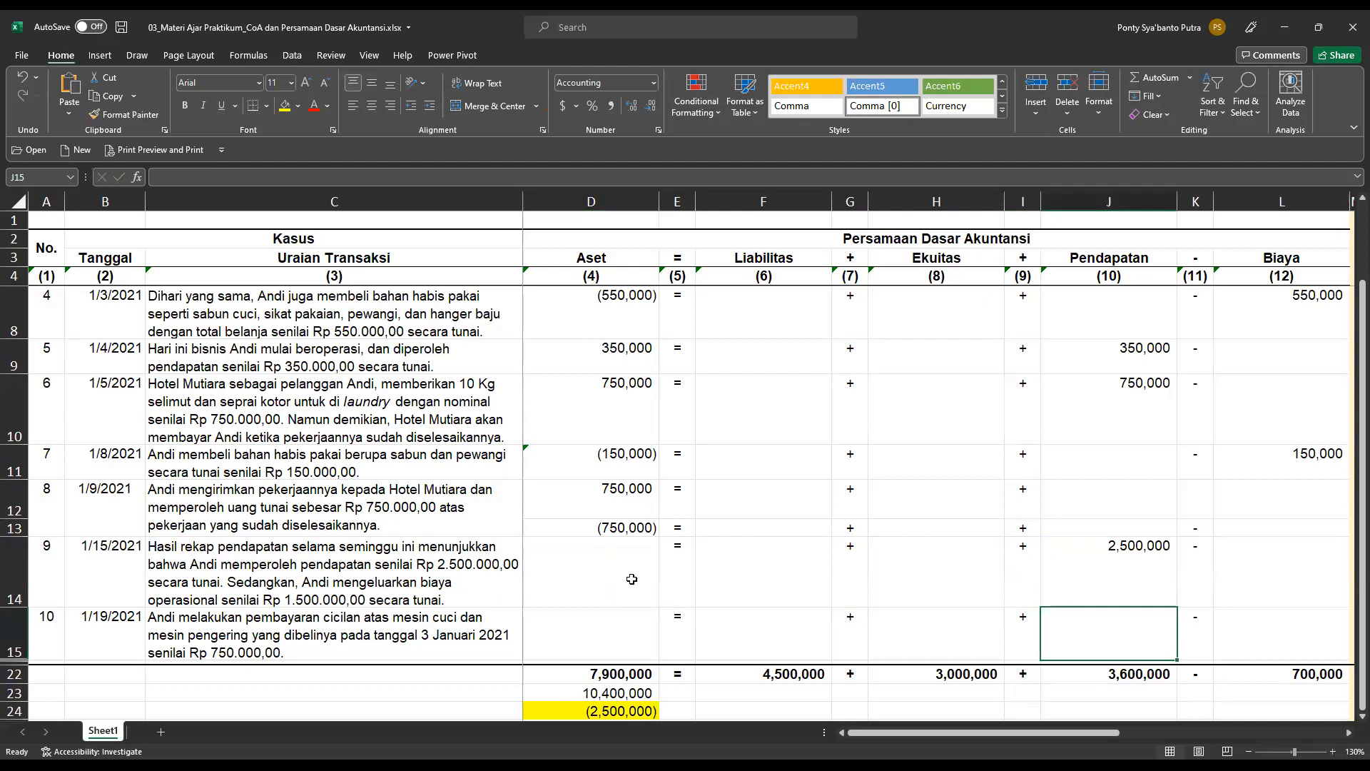
# Record transaction 9's operating cost under Biaya as =1500000 in cell L14.
pyautogui.press('Up')
pyautogui.press('Right')
pyautogui.press('Right')
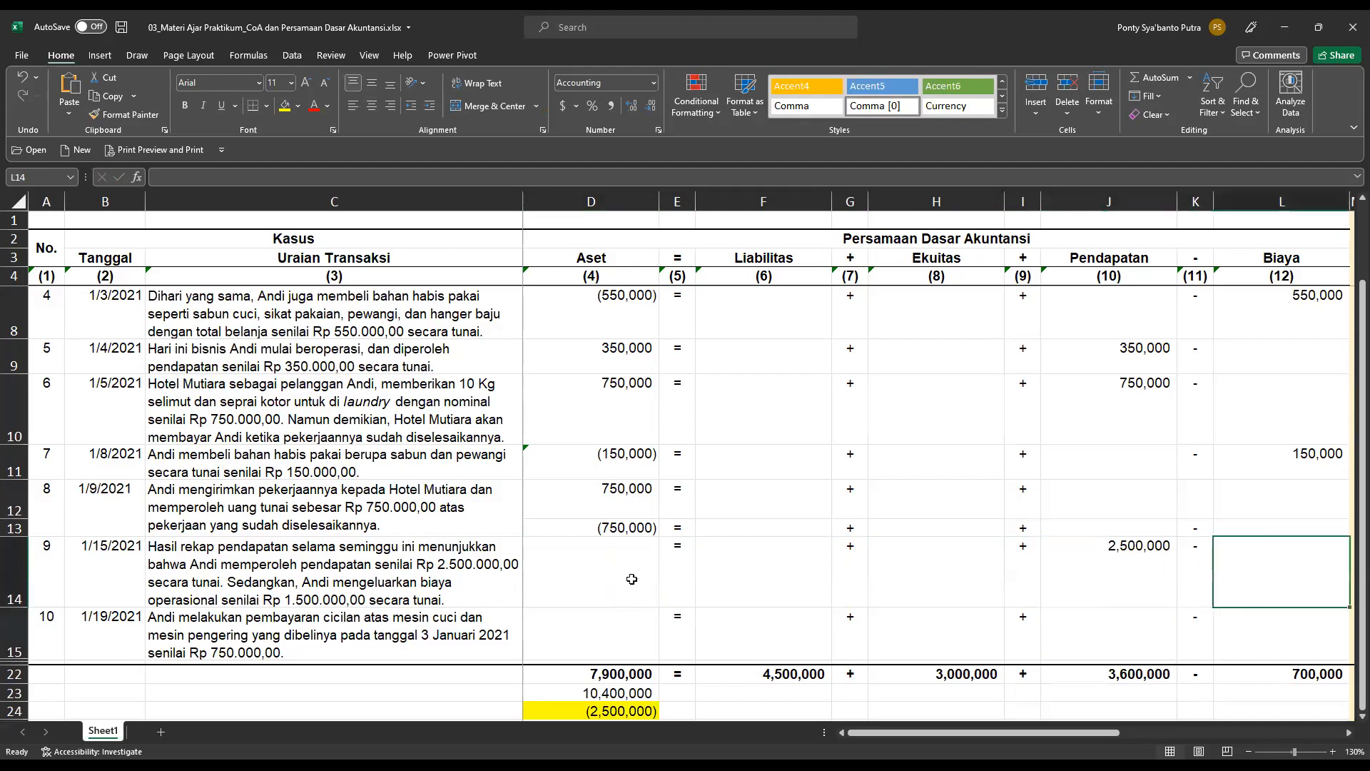
pyautogui.write('=1500000')
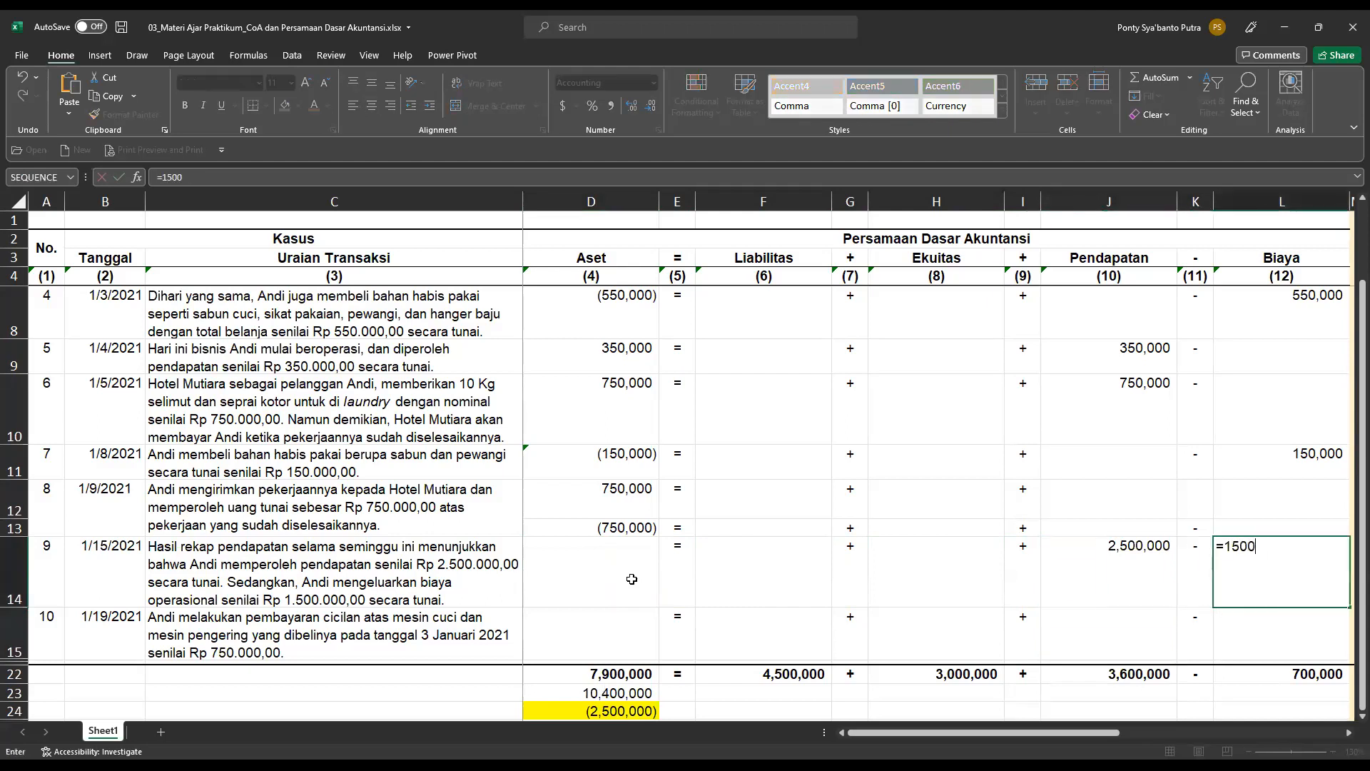
pyautogui.press('Return')
# Record transaction 9's net cash increase under Aset as =1000000 in cell D14.
pyautogui.press('Up')
pyautogui.press('Left')
pyautogui.press('Left')
pyautogui.press('Left')
pyautogui.press('Left')
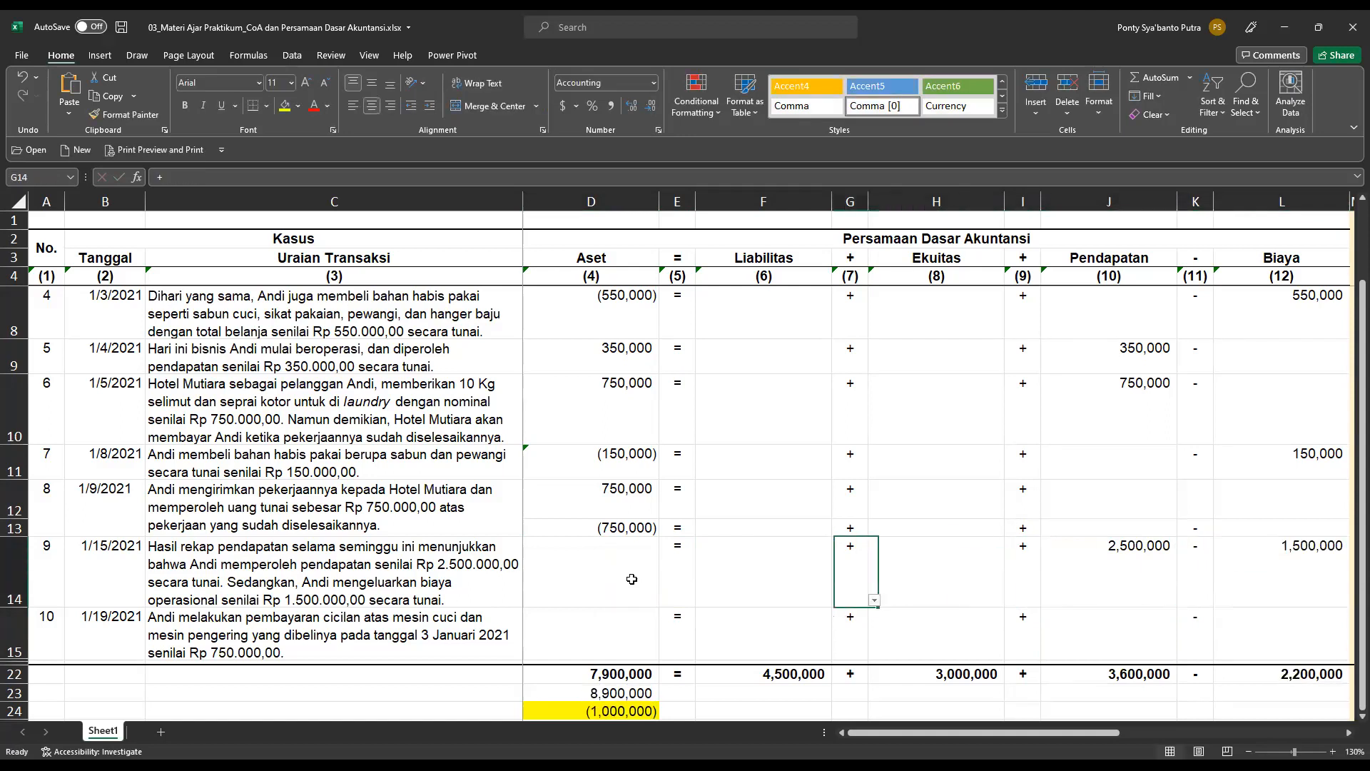
pyautogui.press('Left')
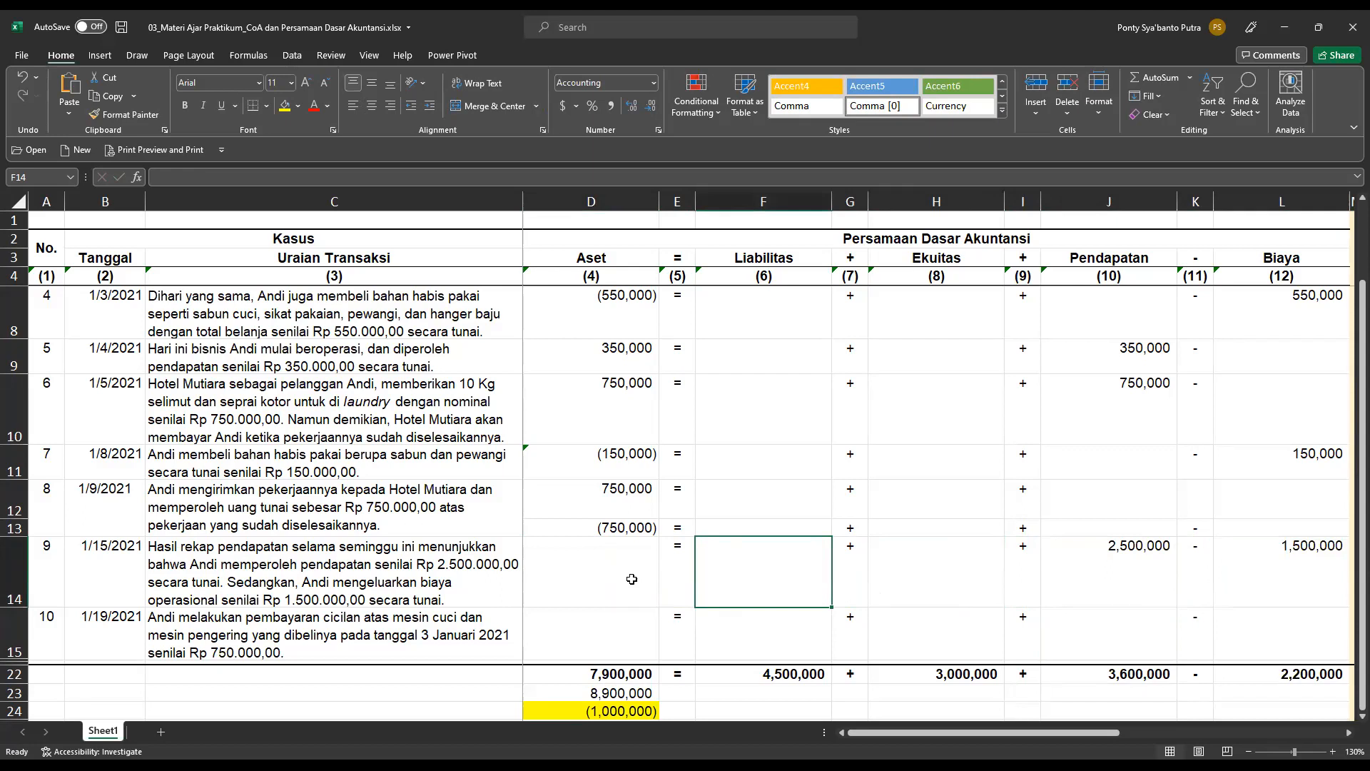
pyautogui.press('Right')
pyautogui.press('Right')
pyautogui.press('Left')
pyautogui.press('Left')
pyautogui.press('Left')
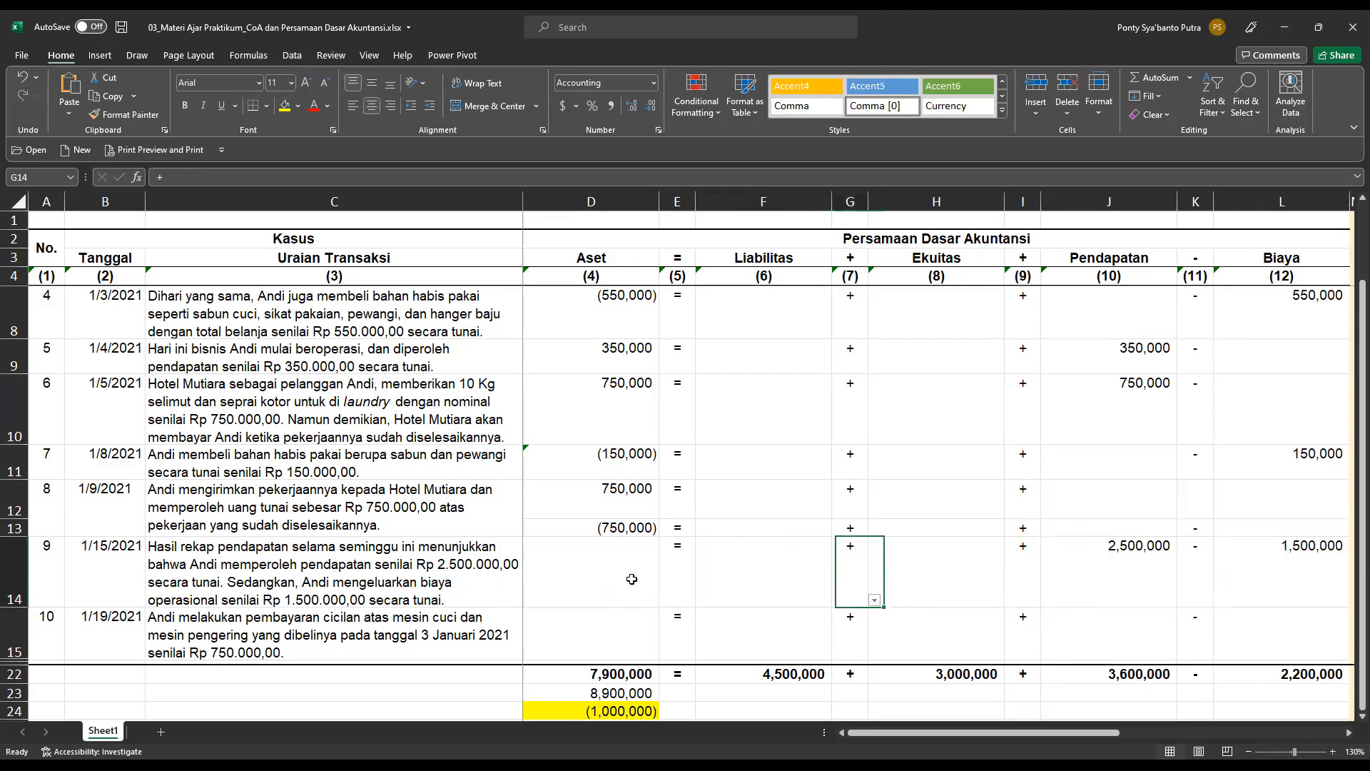
pyautogui.press('Left')
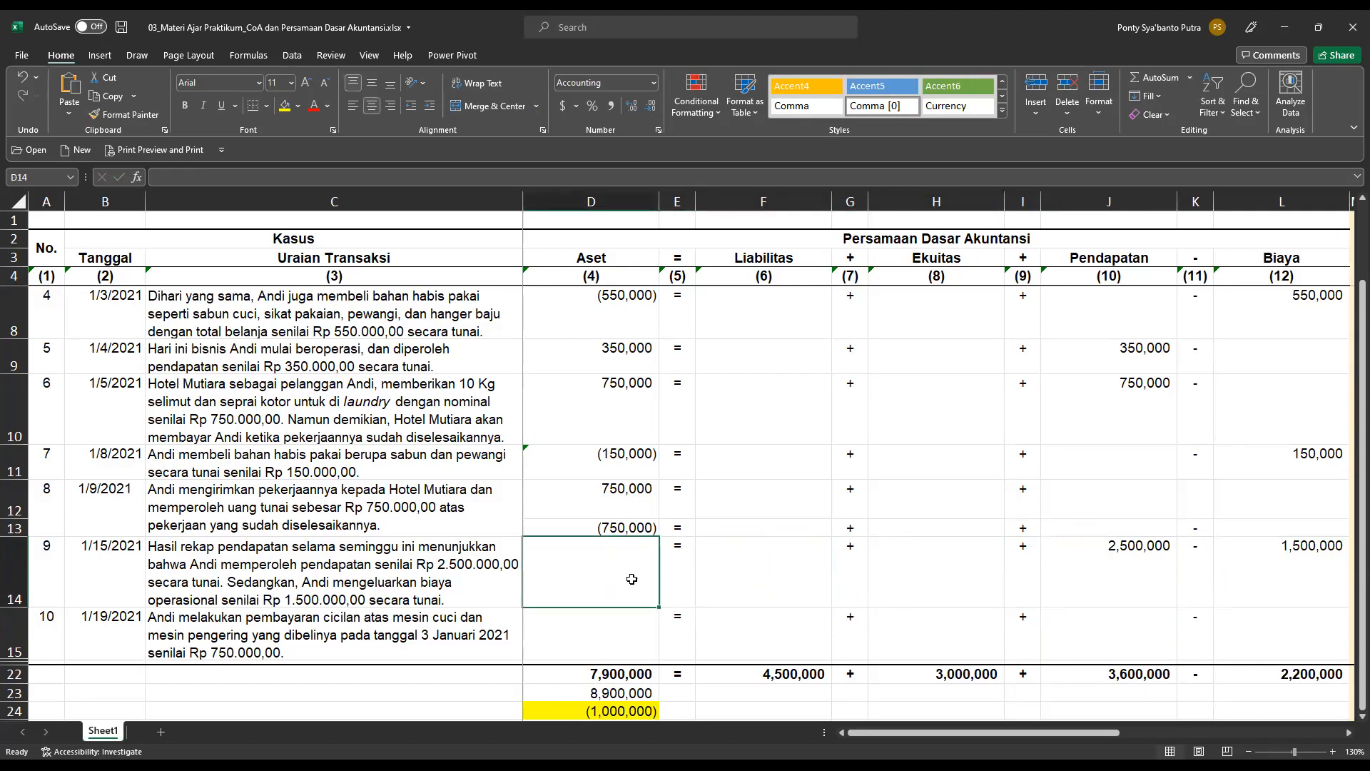
pyautogui.write('=')
pyautogui.write('100000')
pyautogui.write('0')
pyautogui.press('Return')
# Review transaction 9's Aset, Pendapatan and Biaya entries across row 14 and the balance rows below the table.
pyautogui.press('Up')
pyautogui.press('Right')
pyautogui.press('Right')
pyautogui.press('Right')
pyautogui.press('Right')
pyautogui.press('Right')
pyautogui.press('Right')
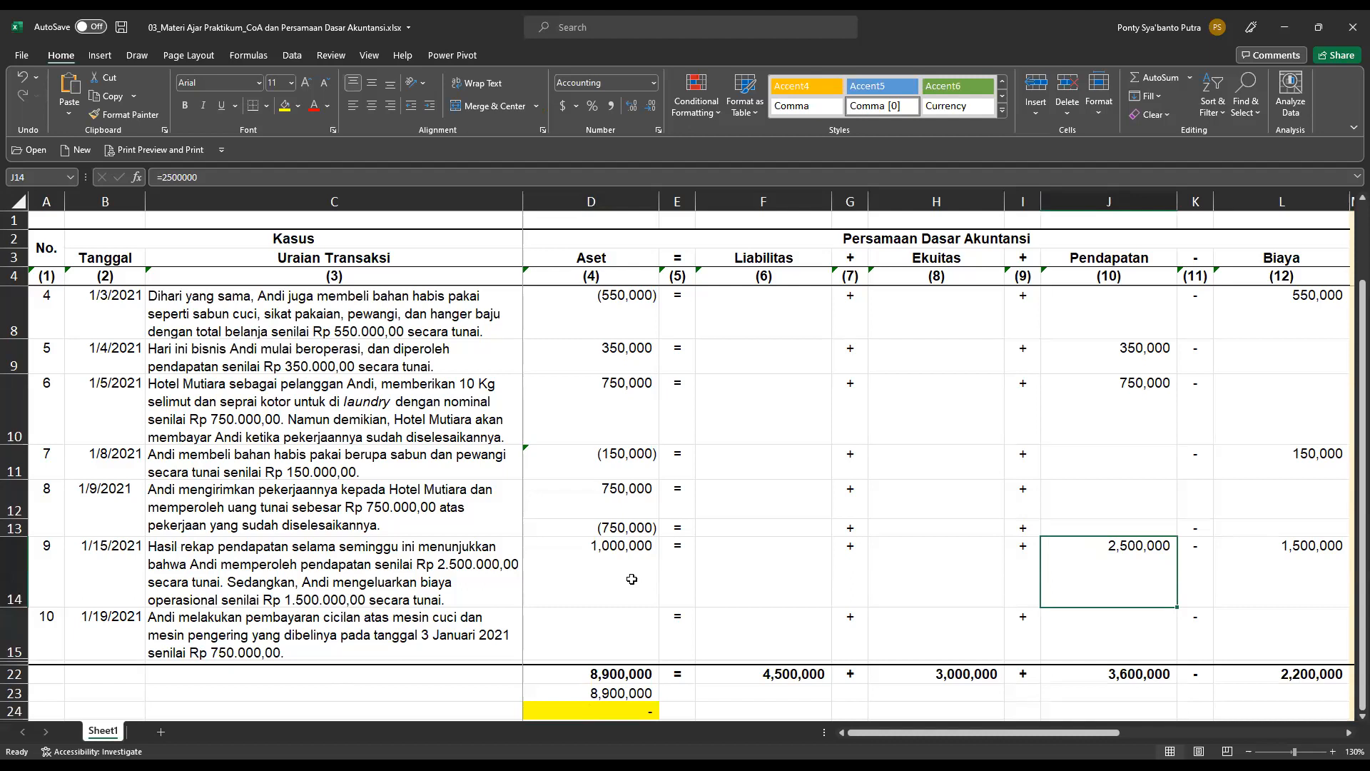
pyautogui.press('Right')
pyautogui.press('Right')
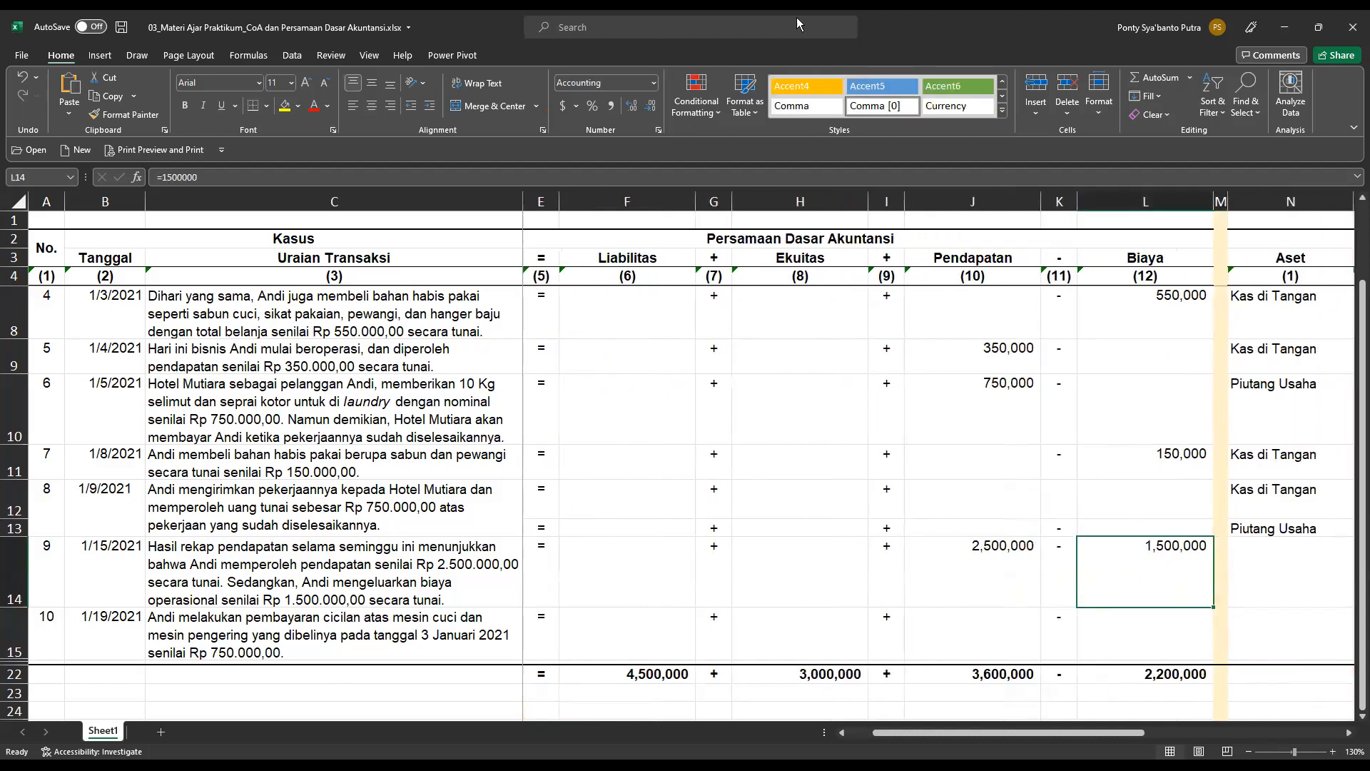
pyautogui.click(1266, 577)
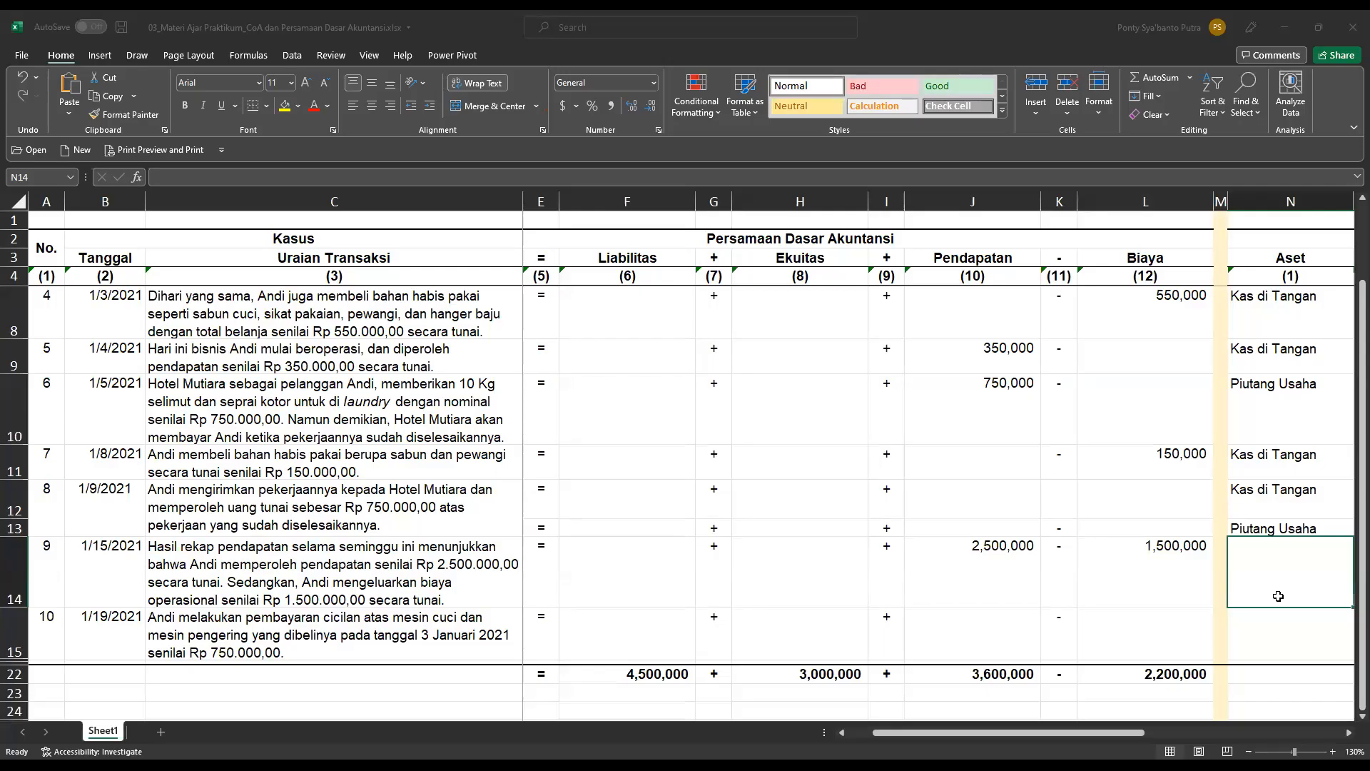
pyautogui.click(820, 576)
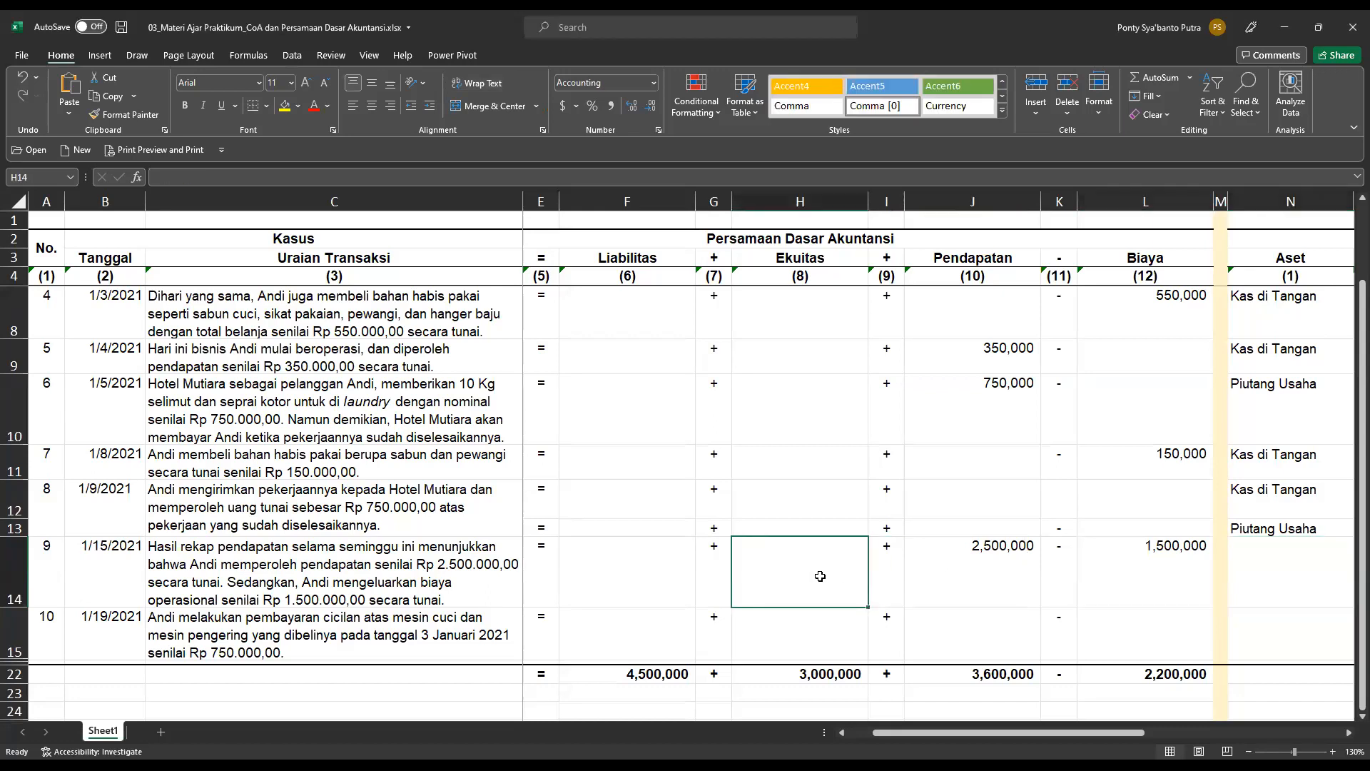
pyautogui.press('Left')
pyautogui.press('Left')
pyautogui.press('Left')
pyautogui.press('Left')
pyautogui.press('Left')
pyautogui.press('Left')
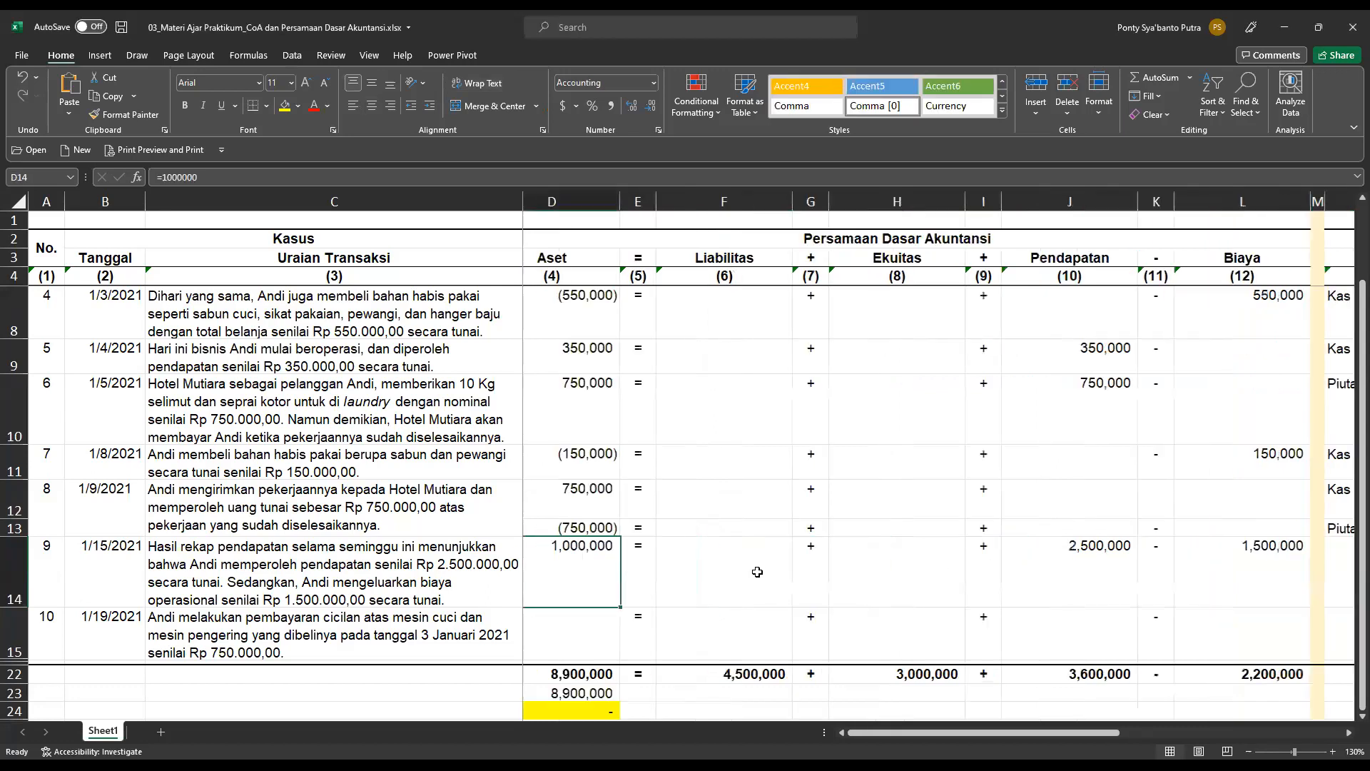
pyautogui.press('Right')
pyautogui.press('Right')
pyautogui.press('Right')
pyautogui.press('Right')
pyautogui.press('Right')
pyautogui.press('Right')
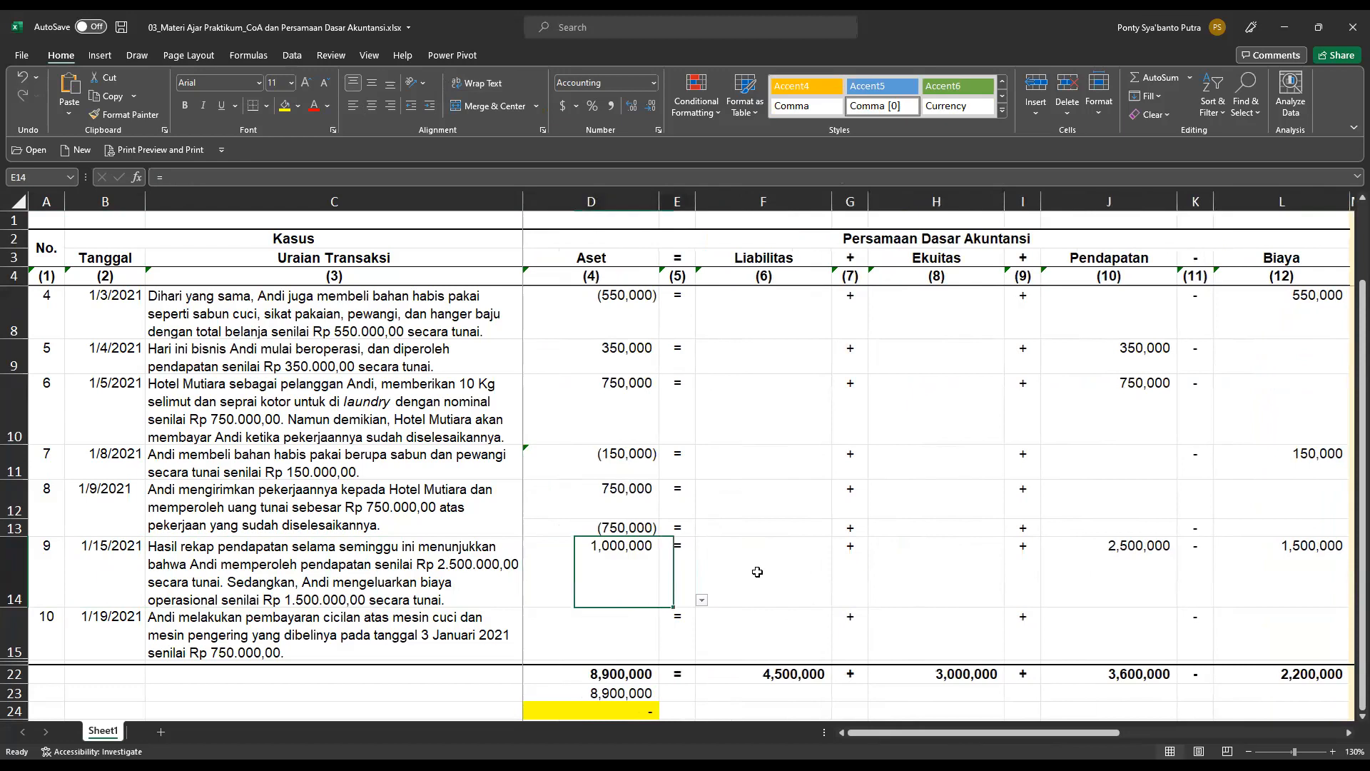
# In the chart of account analysis, set transaction 9's Aset account to Kas di Tangan and mark it db.
pyautogui.press('Right')
pyautogui.press('Right')
pyautogui.press('Right')
pyautogui.press('Right')
pyautogui.press('Right')
pyautogui.press('Right')
pyautogui.press('Right')
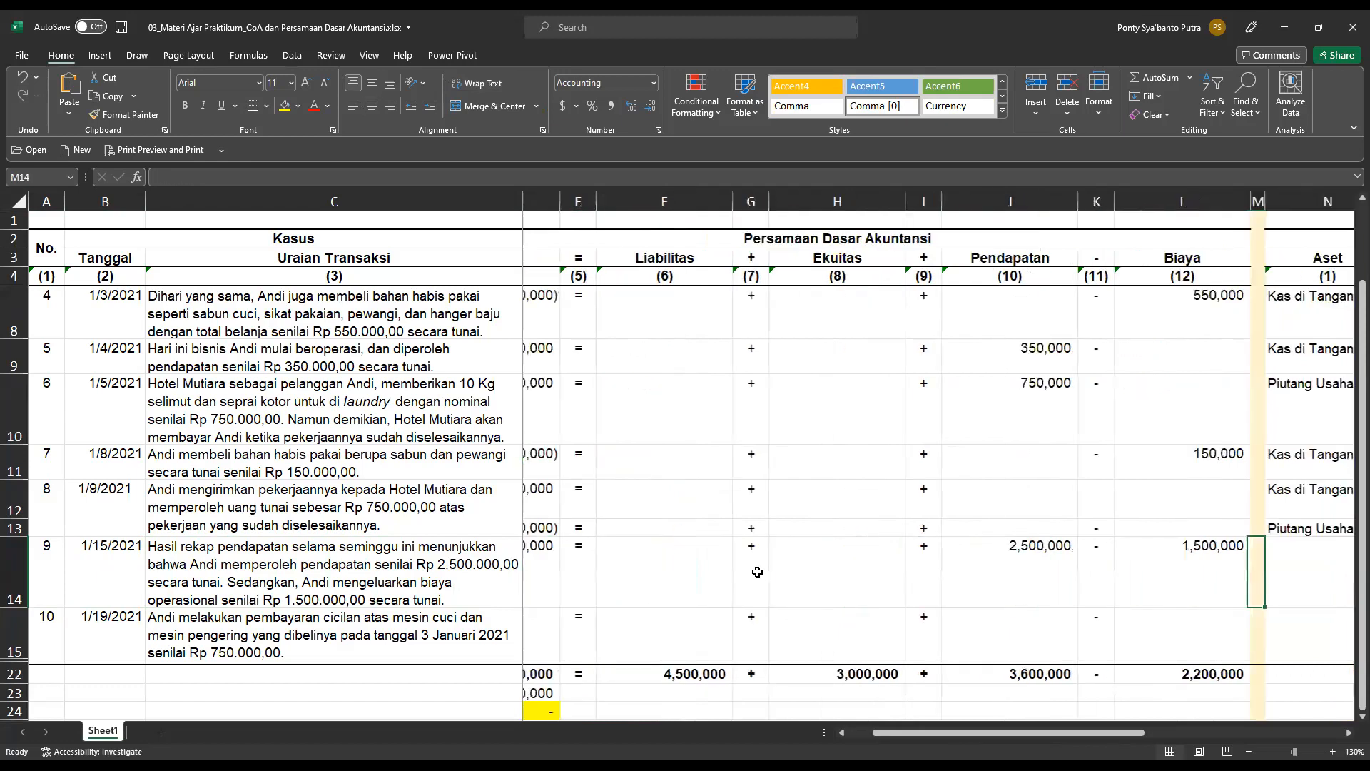
pyautogui.press('Left')
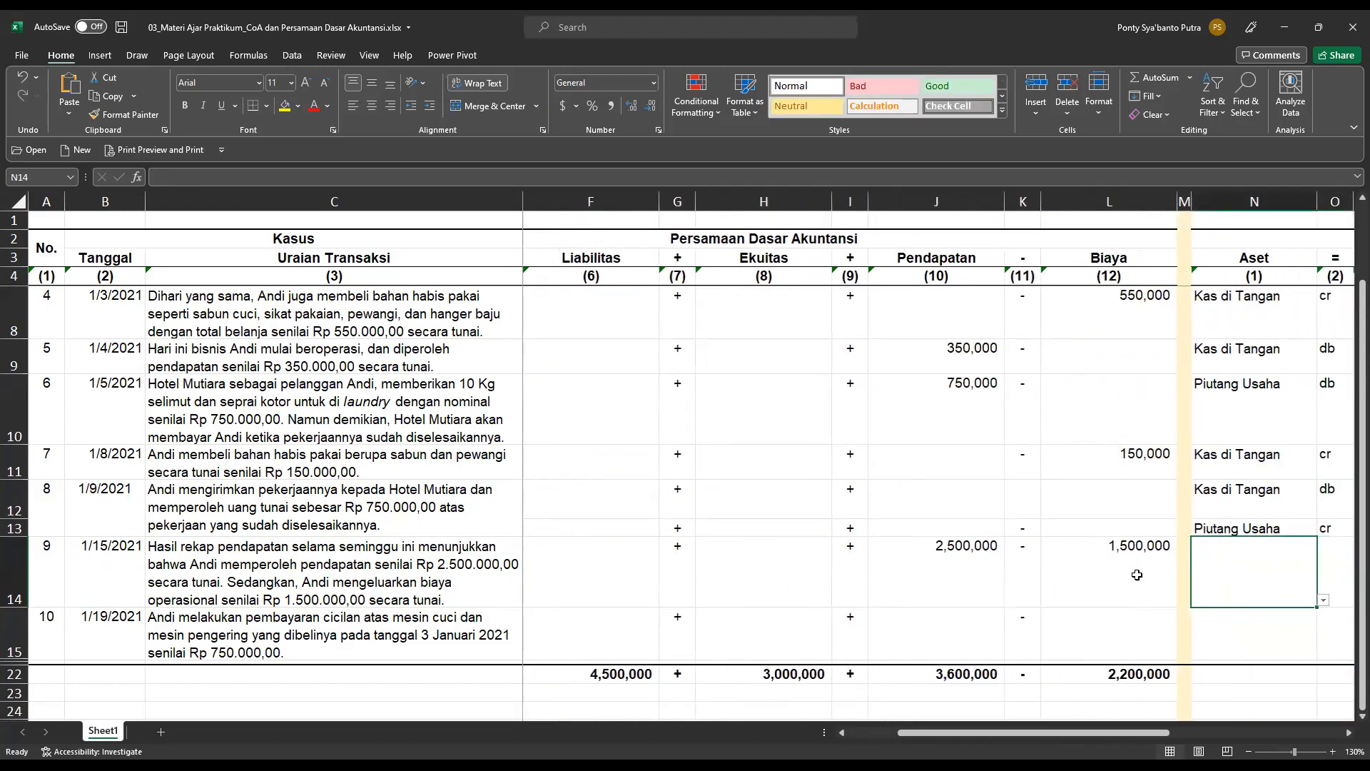
pyautogui.click(1324, 603)
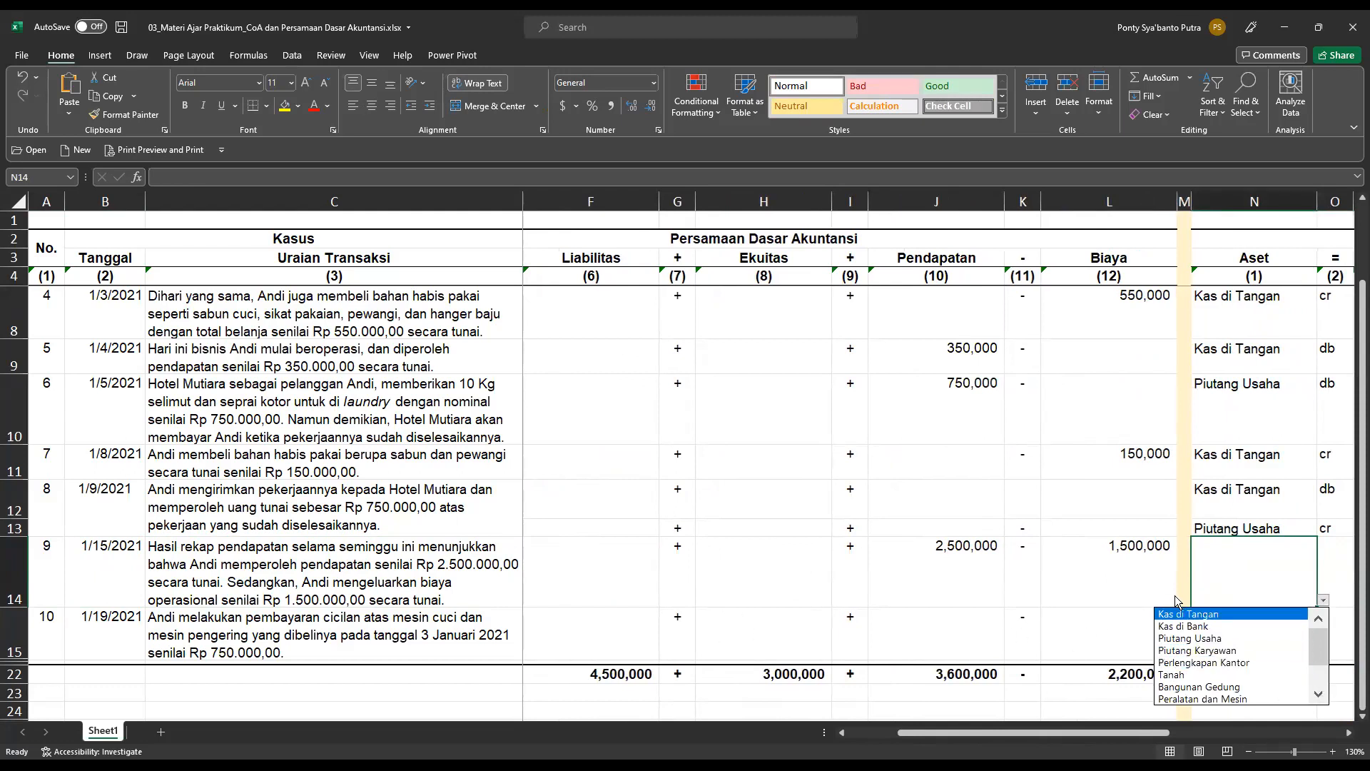
pyautogui.click(1187, 615)
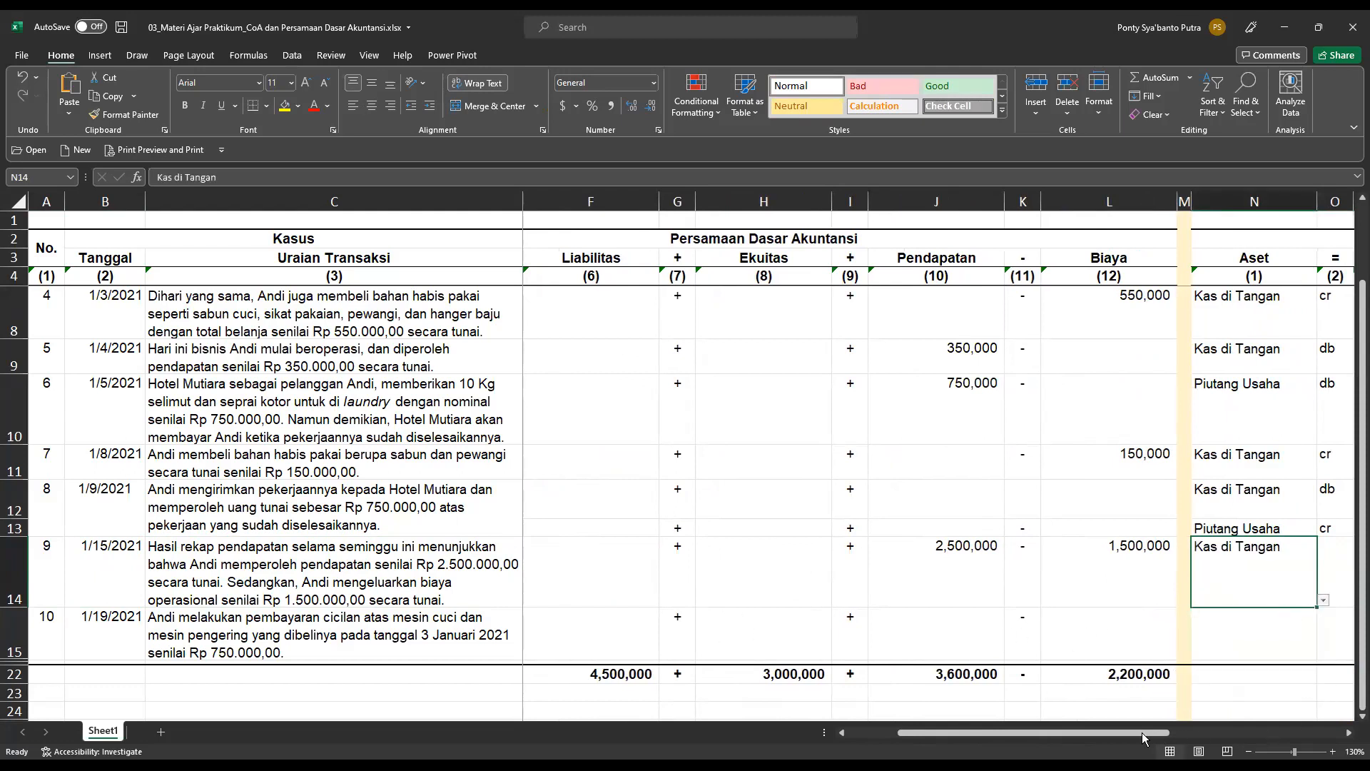
pyautogui.moveTo(1142, 733); pyautogui.dragTo(1192, 732)
pyautogui.click(1176, 603)
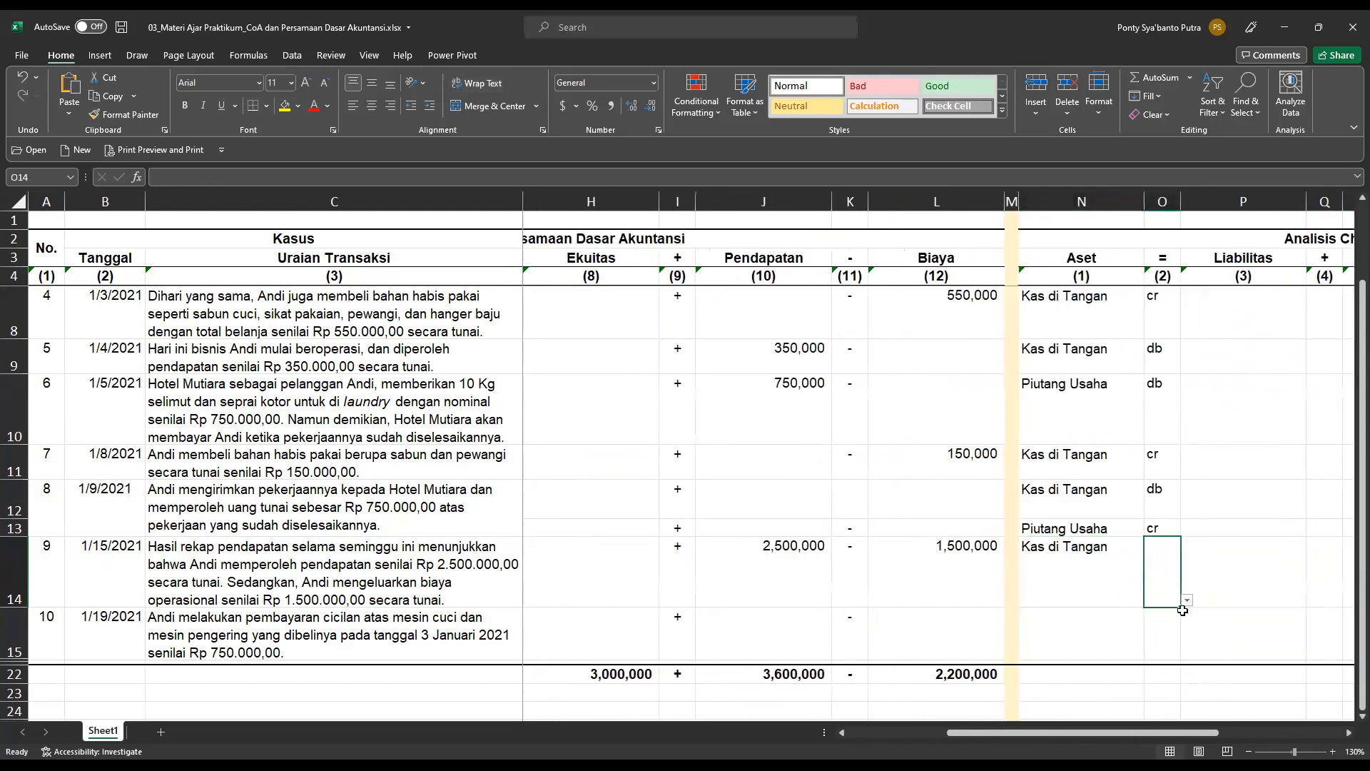
pyautogui.click(1188, 601)
pyautogui.click(1153, 615)
# Set transaction 9's Pendapatan account to Pendapatan Jasa in cell T14 and mark it cr.
pyautogui.moveTo(1113, 733); pyautogui.dragTo(1224, 743)
pyautogui.click(1192, 546)
pyautogui.click(1292, 601)
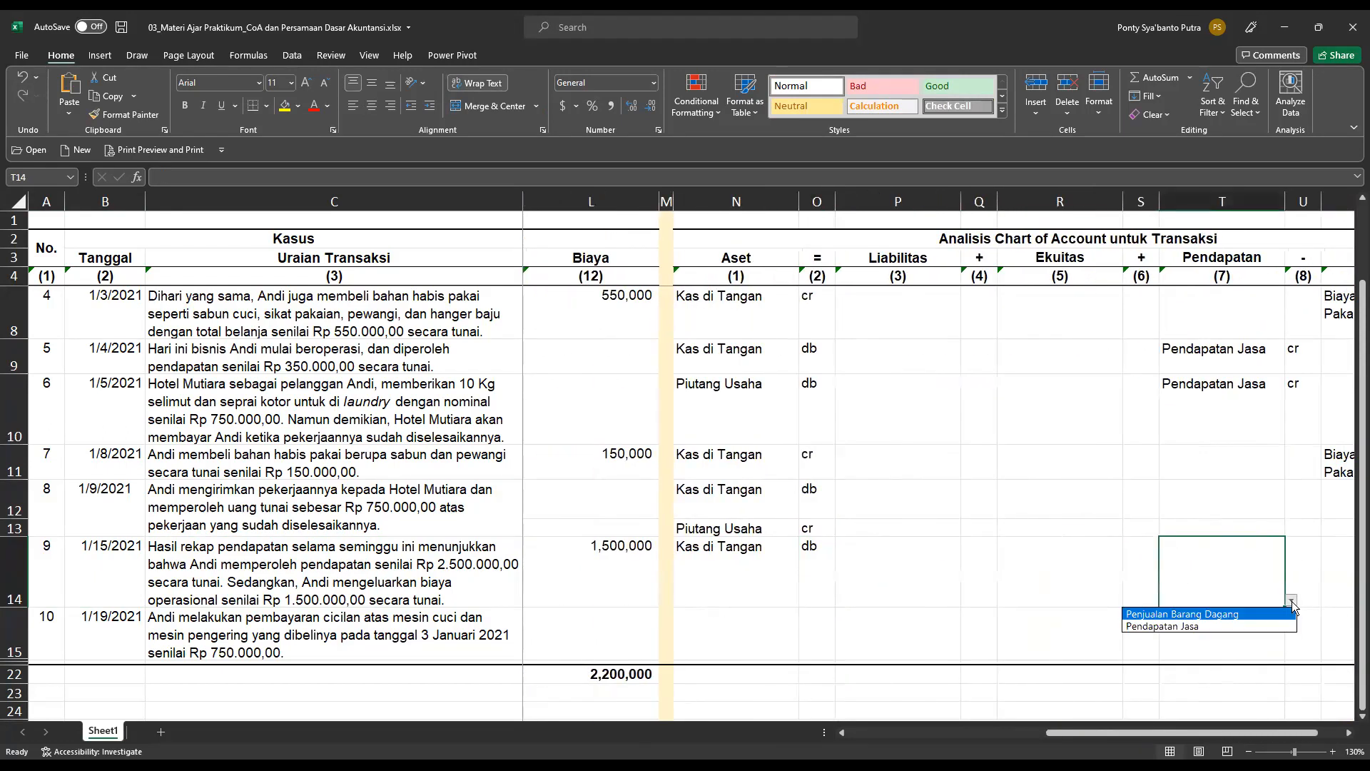
pyautogui.click(1199, 625)
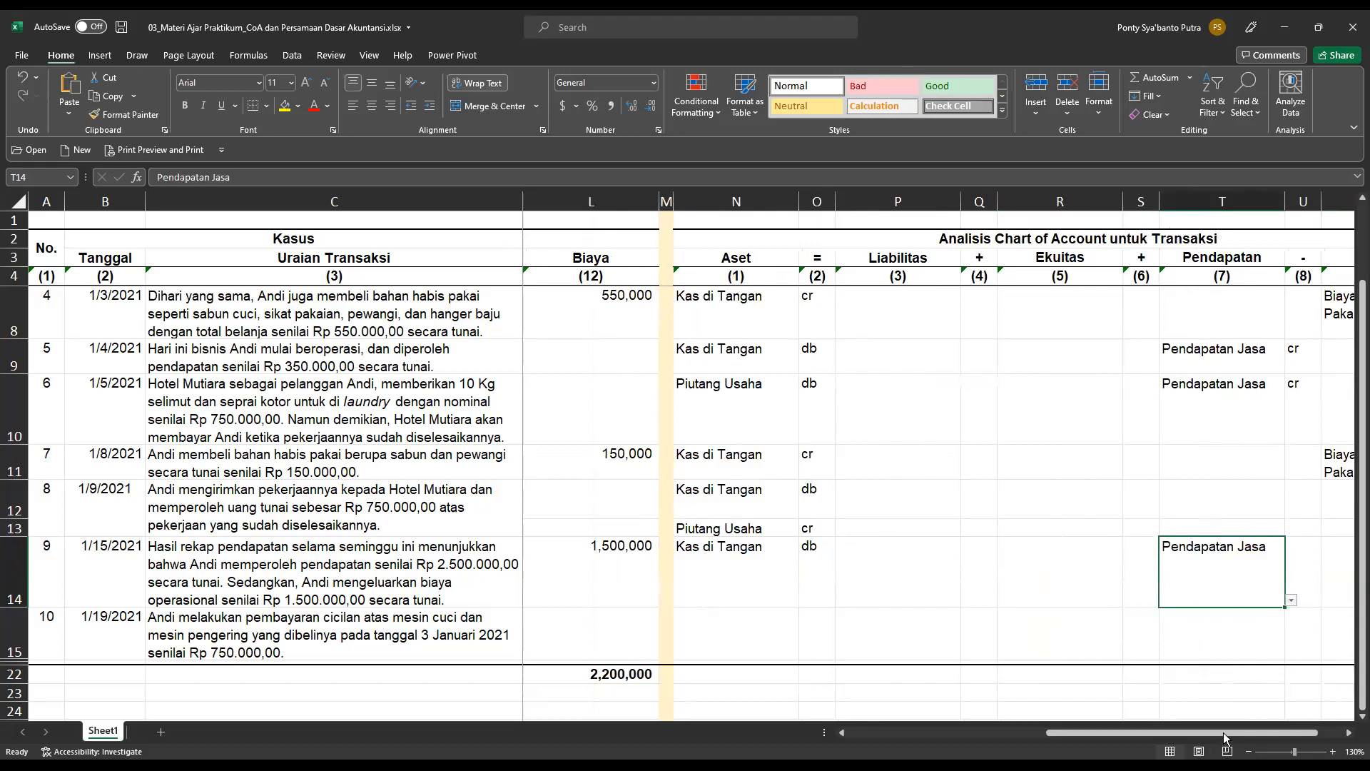
pyautogui.hscroll(1, 1206, 606)
pyautogui.click(1172, 546)
pyautogui.click(1192, 601)
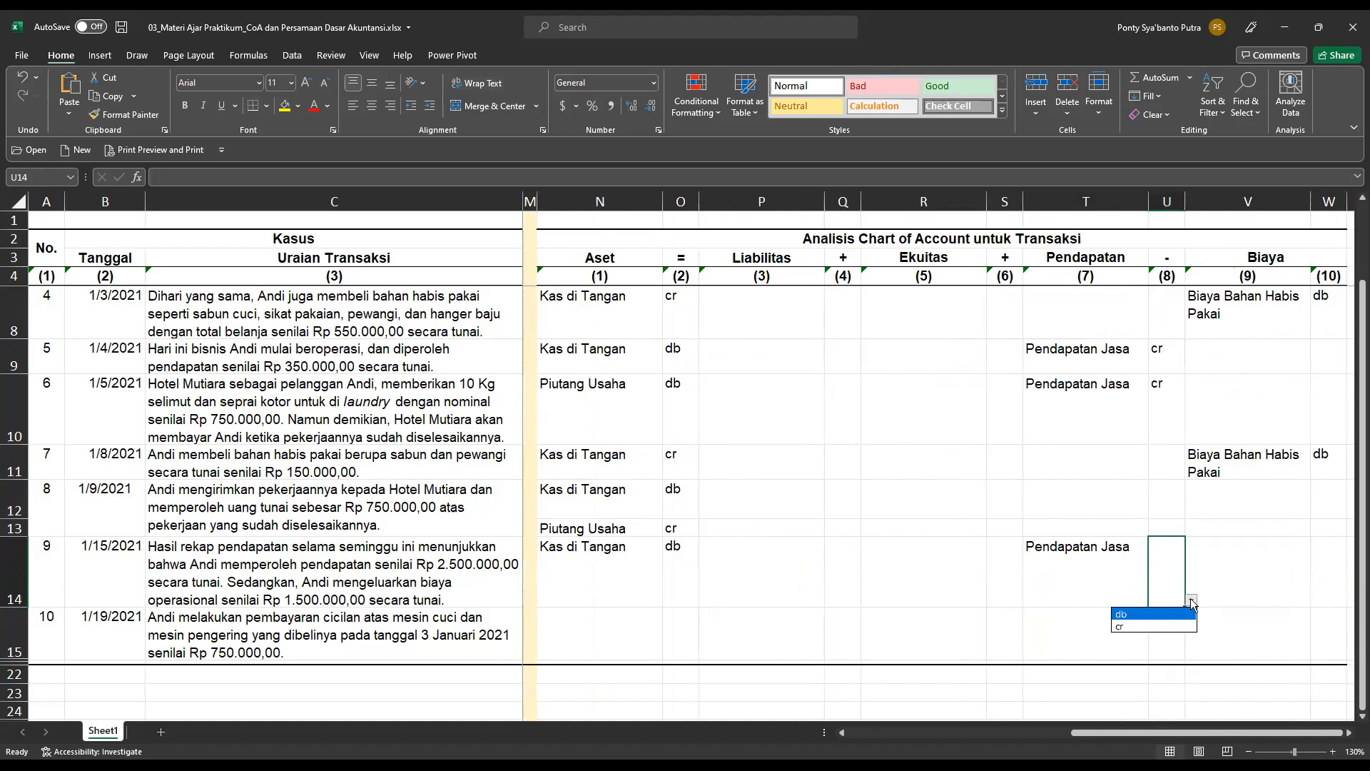
pyautogui.click(1167, 627)
# Choose Biaya Operasional Lainnya as transaction 9's Biaya account in cell V14.
pyautogui.moveTo(1179, 737); pyautogui.dragTo(1232, 734)
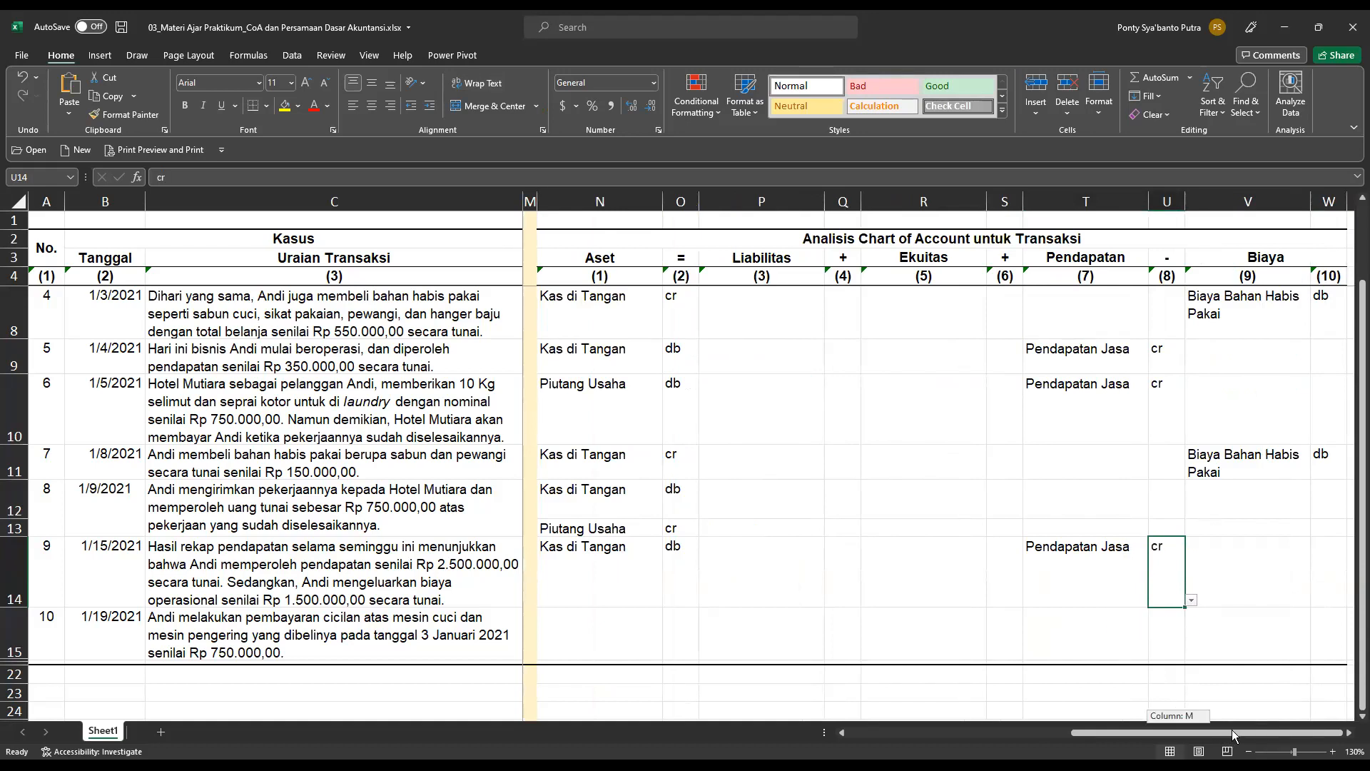
pyautogui.click(1225, 564)
pyautogui.click(1318, 602)
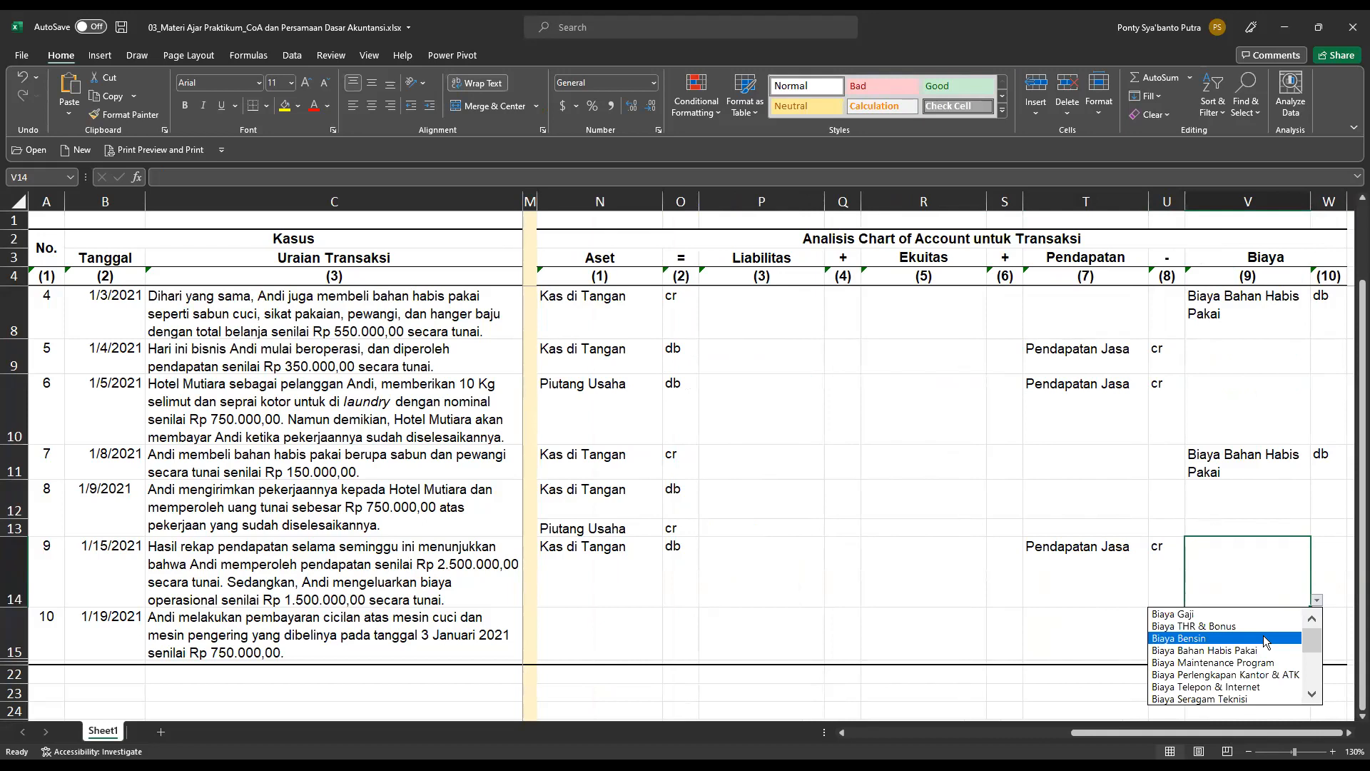
pyautogui.click(1326, 707)
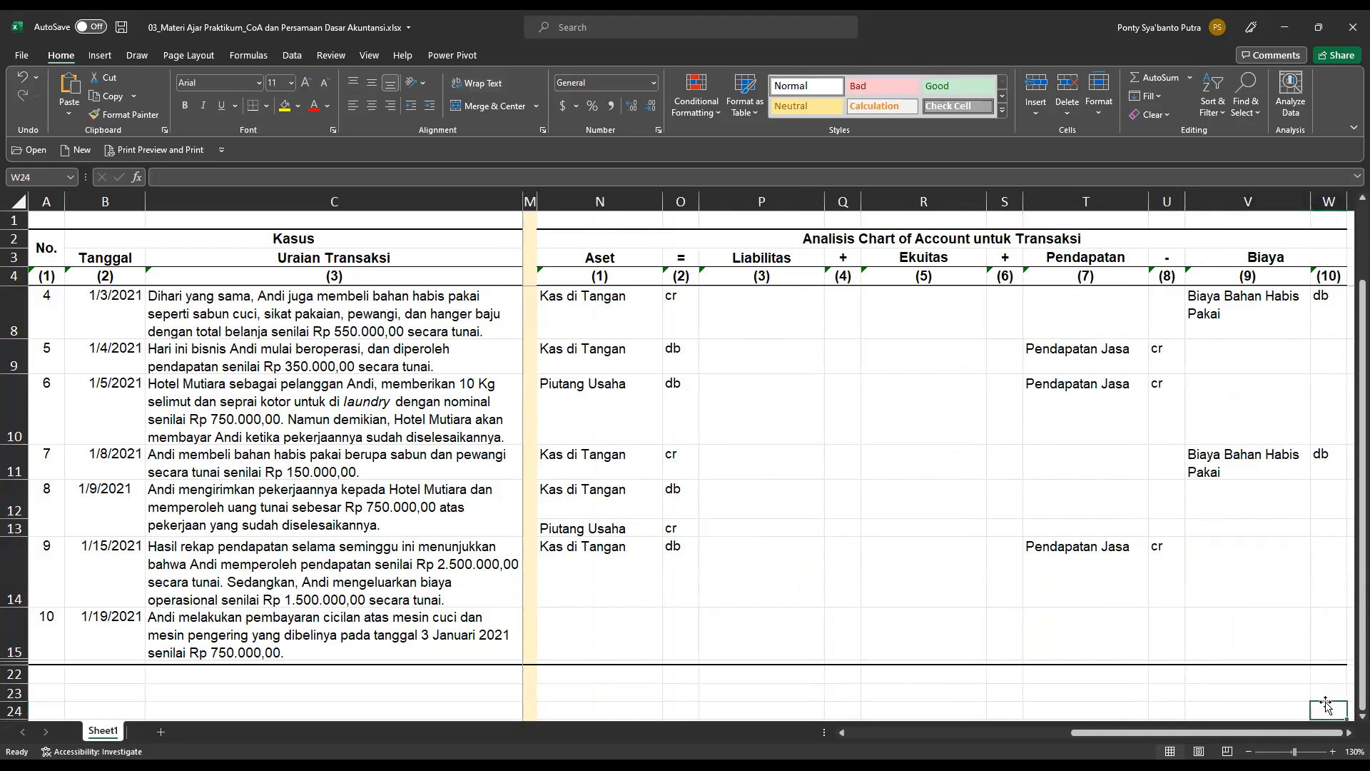
pyautogui.click(1277, 571)
pyautogui.click(1317, 600)
pyautogui.moveTo(1316, 651)
pyautogui.mouseDown()
pyautogui.moveTo(1314, 688)
pyautogui.moveTo(1315, 642)
pyautogui.mouseUp()
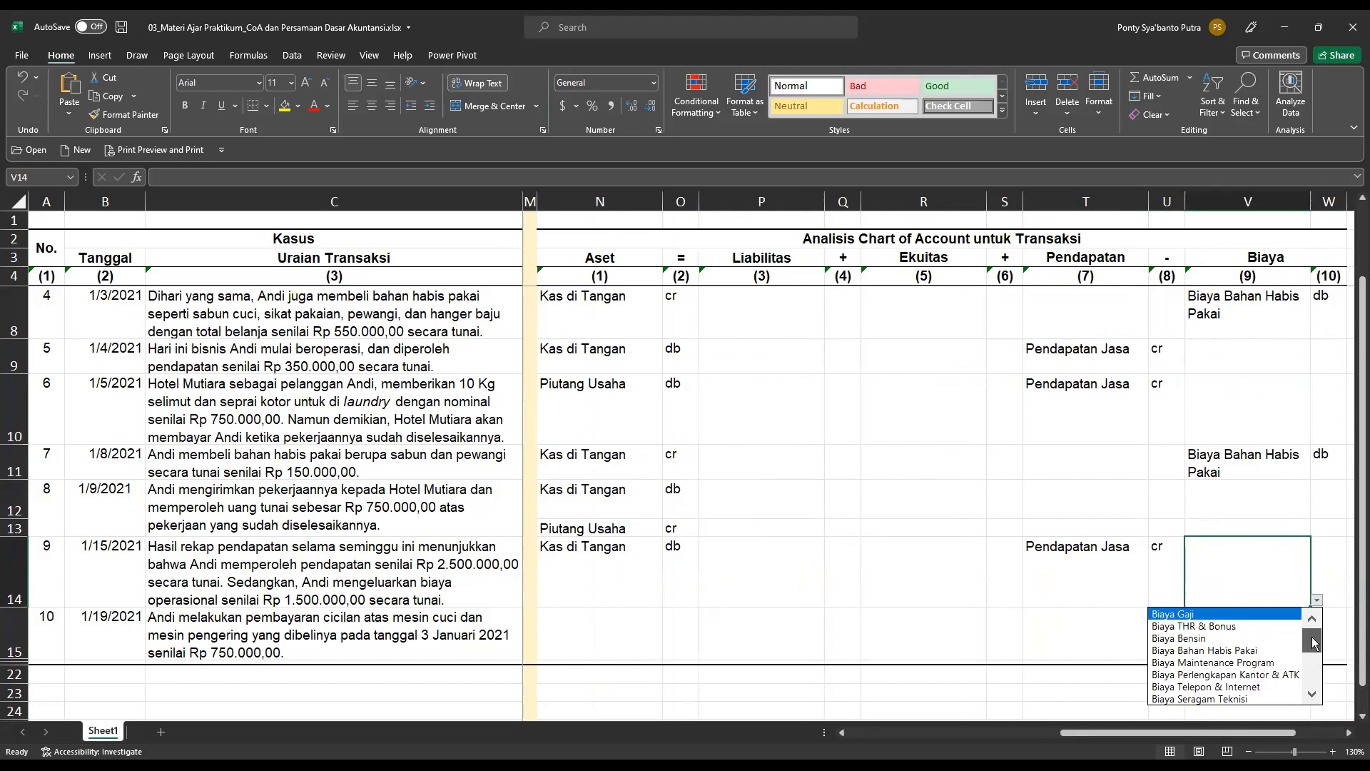
pyautogui.moveTo(1315, 642); pyautogui.dragTo(1315, 696)
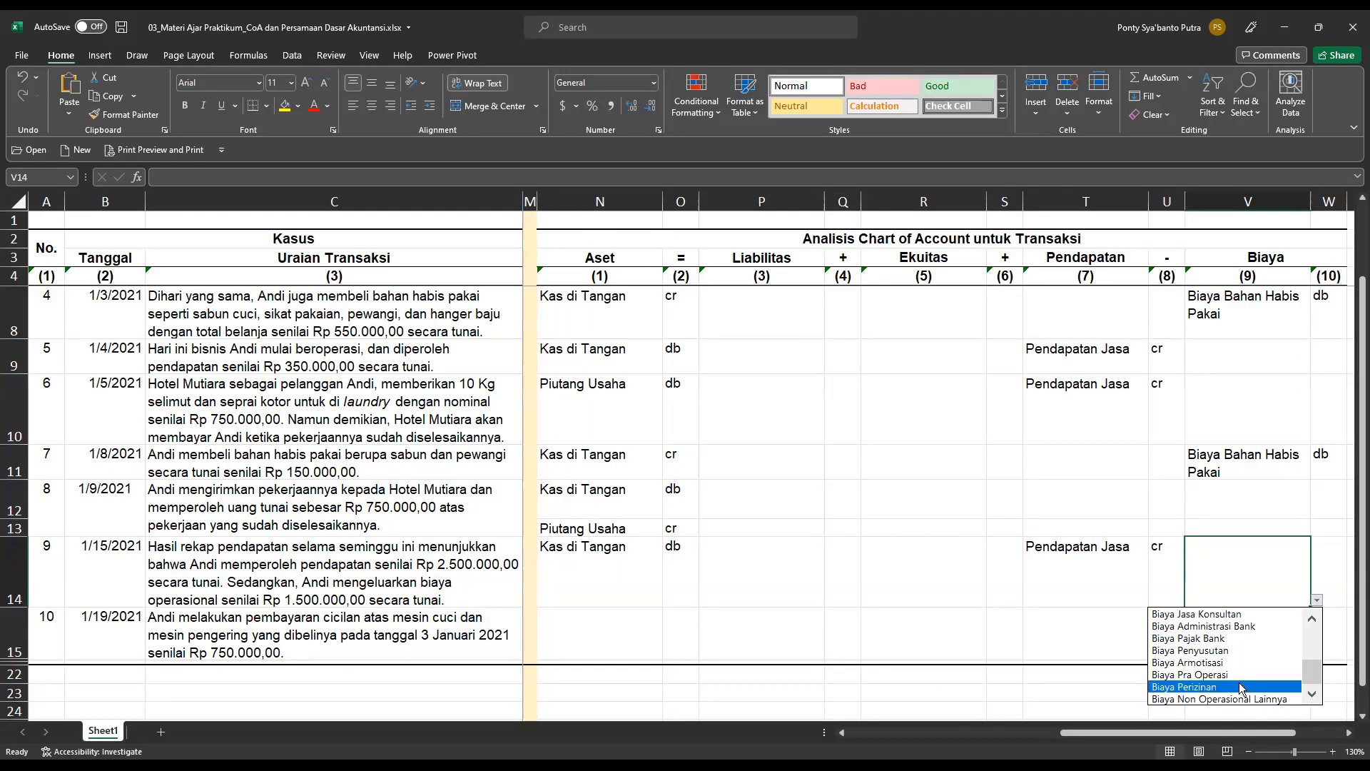
pyautogui.click(1313, 619)
pyautogui.click(1314, 620)
pyautogui.click(1313, 618)
pyautogui.click(1313, 619)
pyautogui.click(1264, 649)
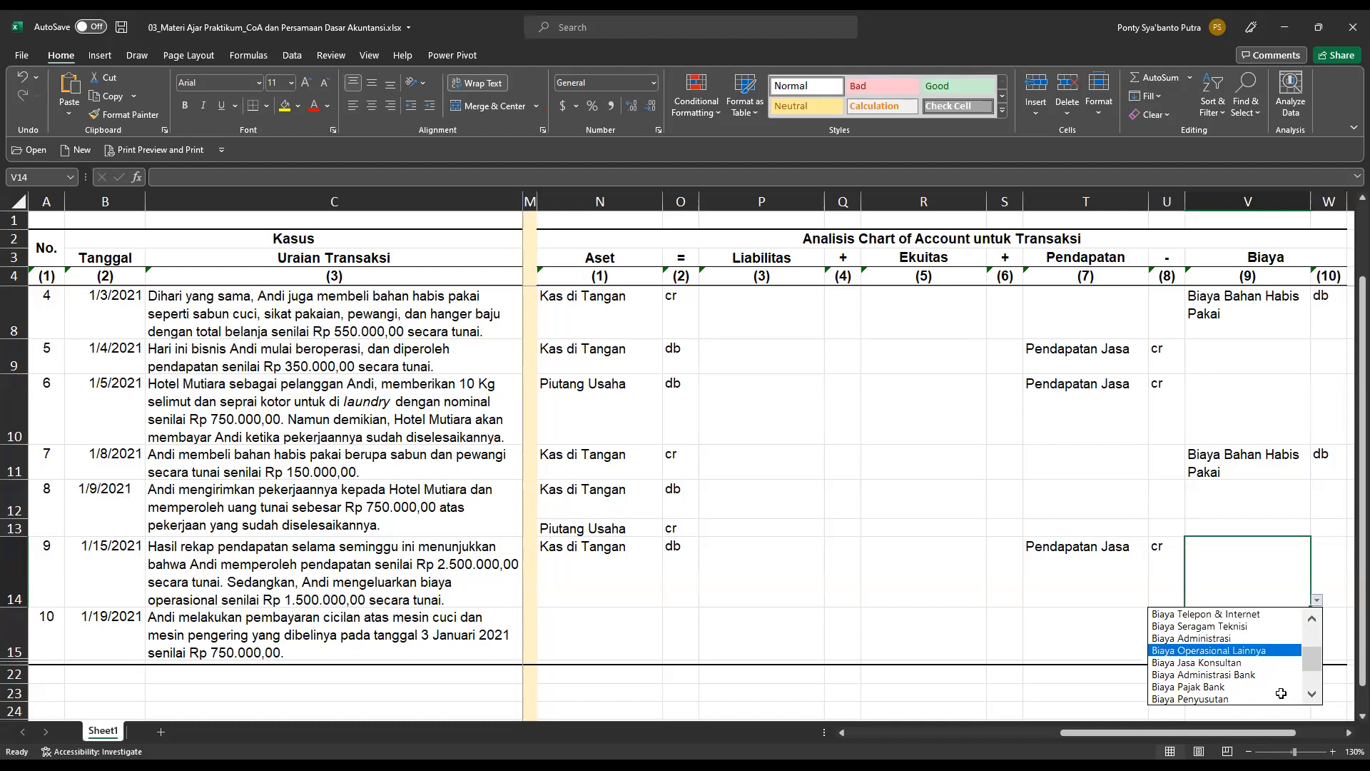
# Check the other available cost accounts, keep the chosen one, and mark transaction 9's Biaya entry db in cell W14.
pyautogui.hscroll(1, 1213, 671)
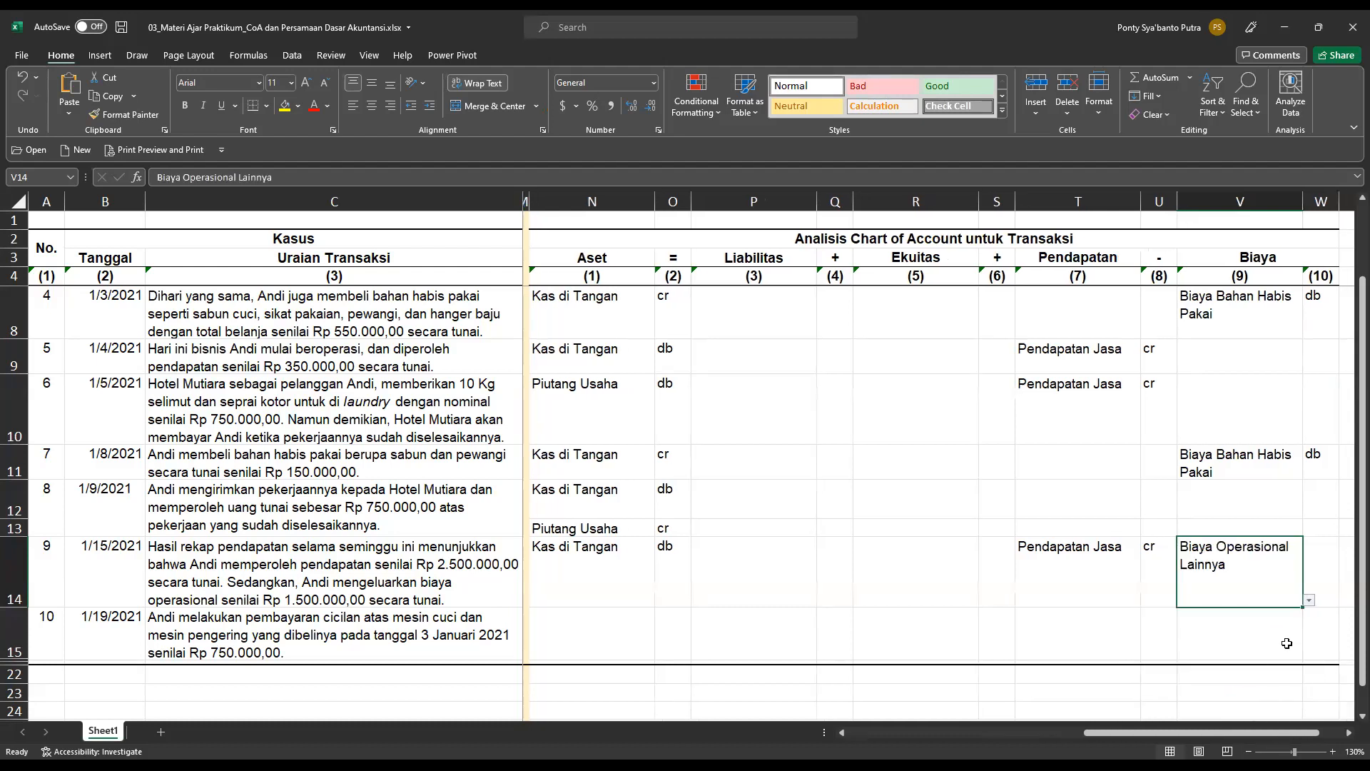
pyautogui.click(1304, 602)
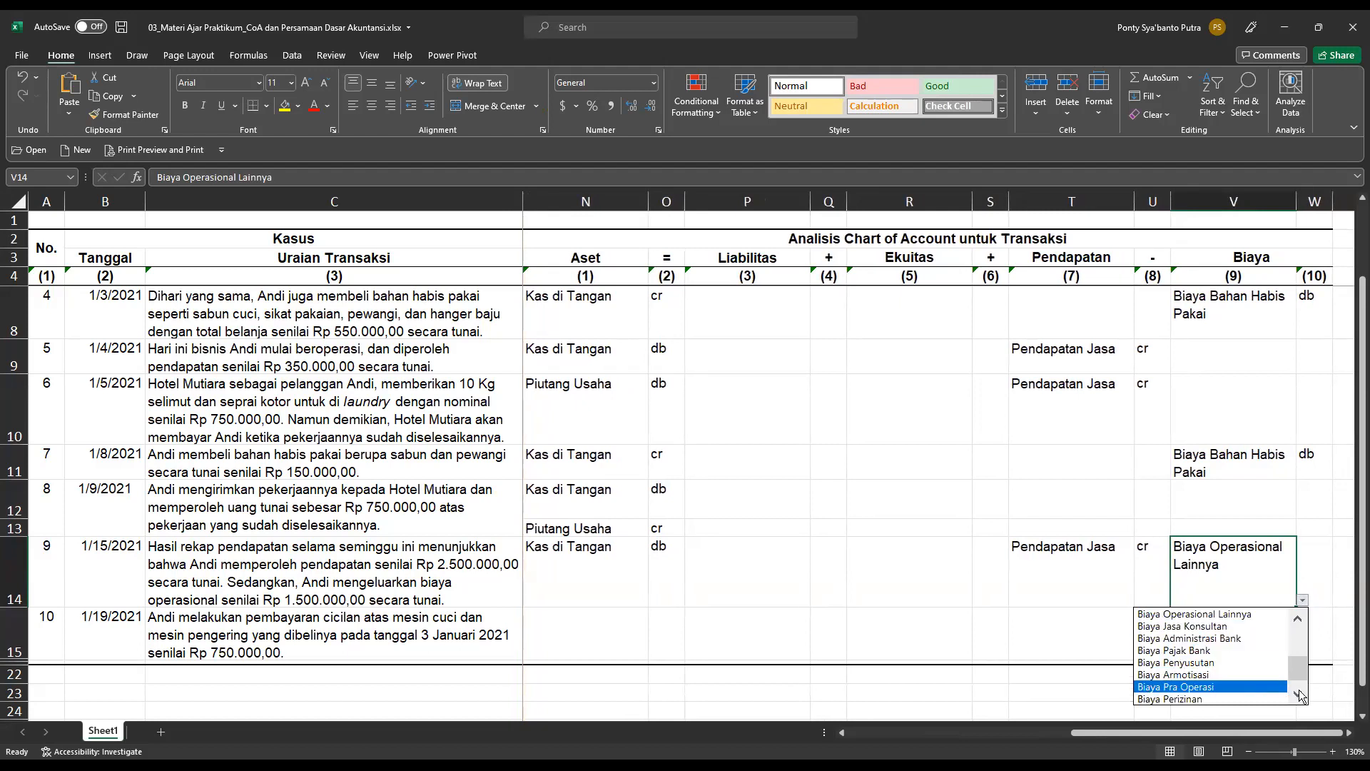
pyautogui.click(1315, 566)
pyautogui.click(1321, 581)
pyautogui.click(1339, 600)
pyautogui.click(1294, 612)
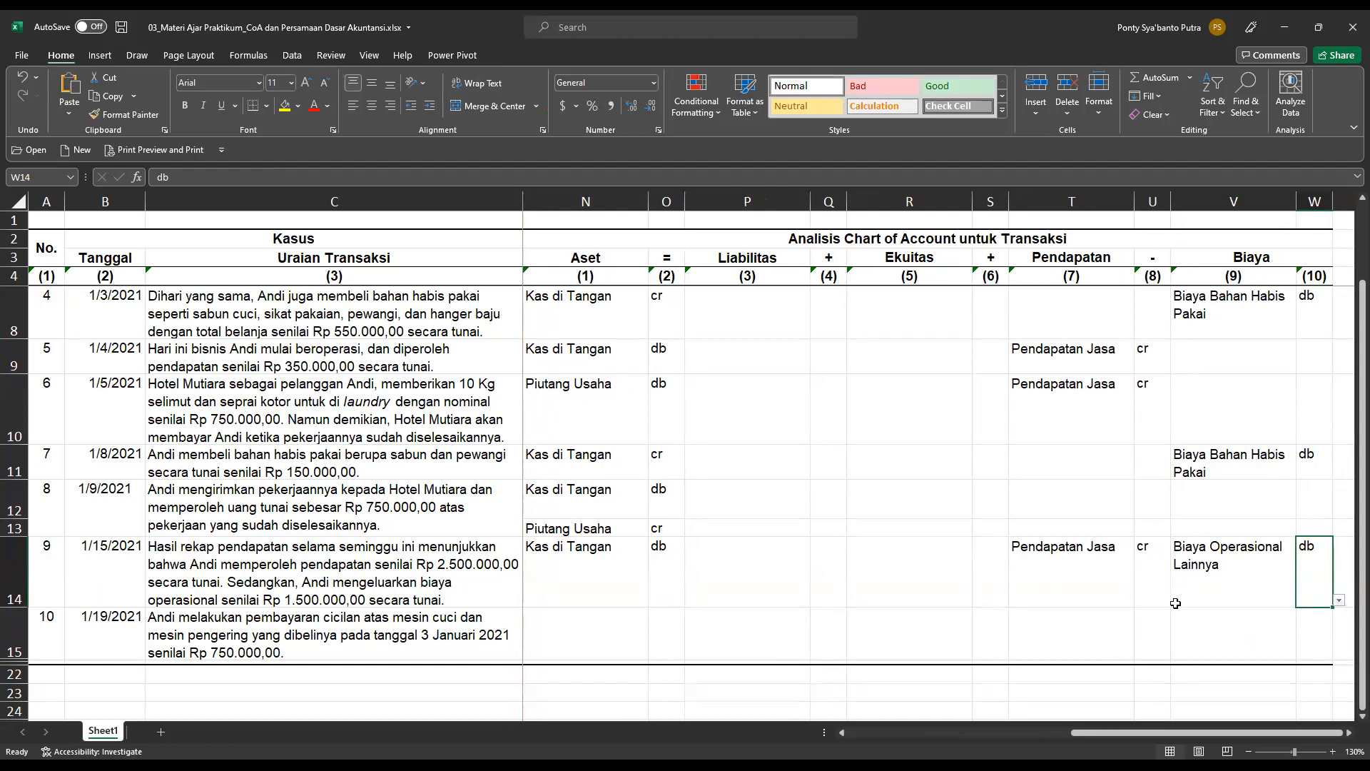
# Go back to the accounting equation section and read transaction 10's description of the washing and drying machine instalment payment.
pyautogui.moveTo(1278, 731); pyautogui.dragTo(922, 731)
pyautogui.scroll(-1, 1004, 706)
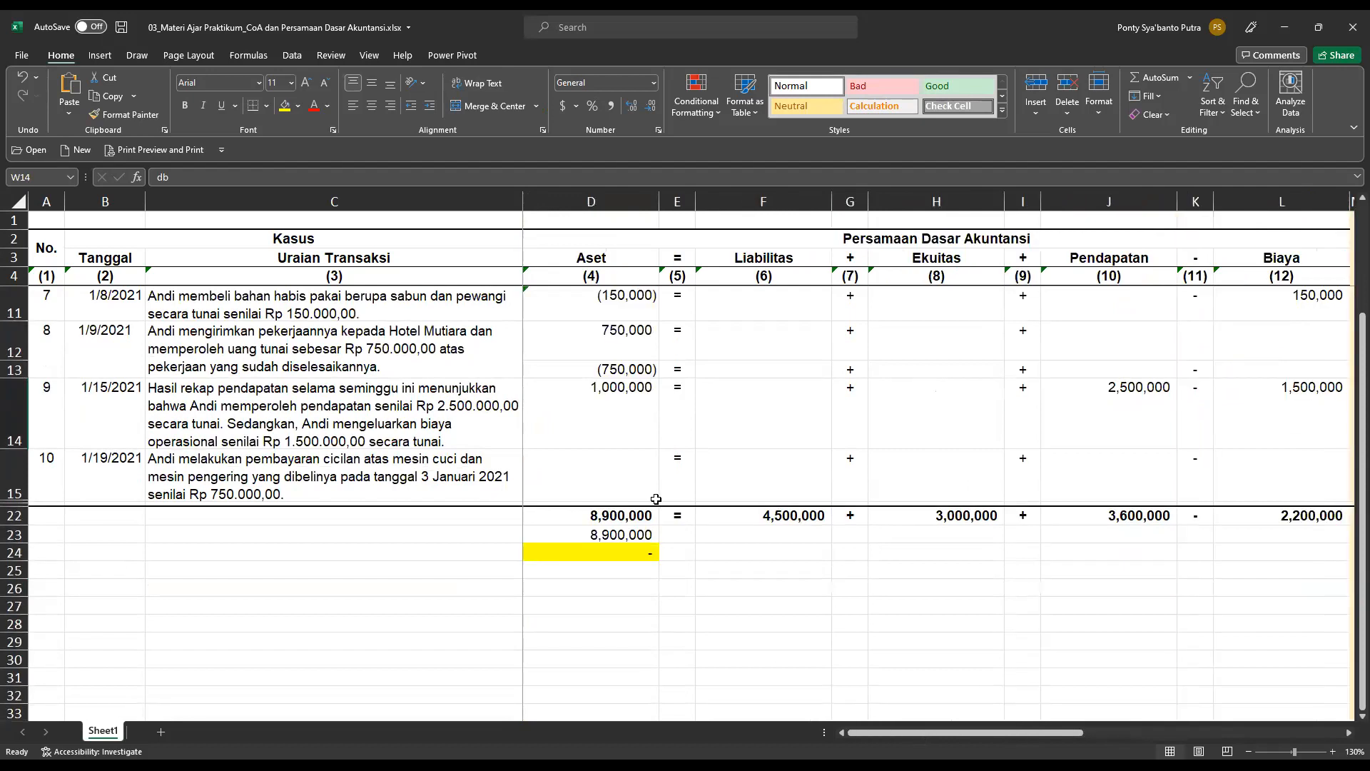
pyautogui.click(51, 407)
pyautogui.click(59, 464)
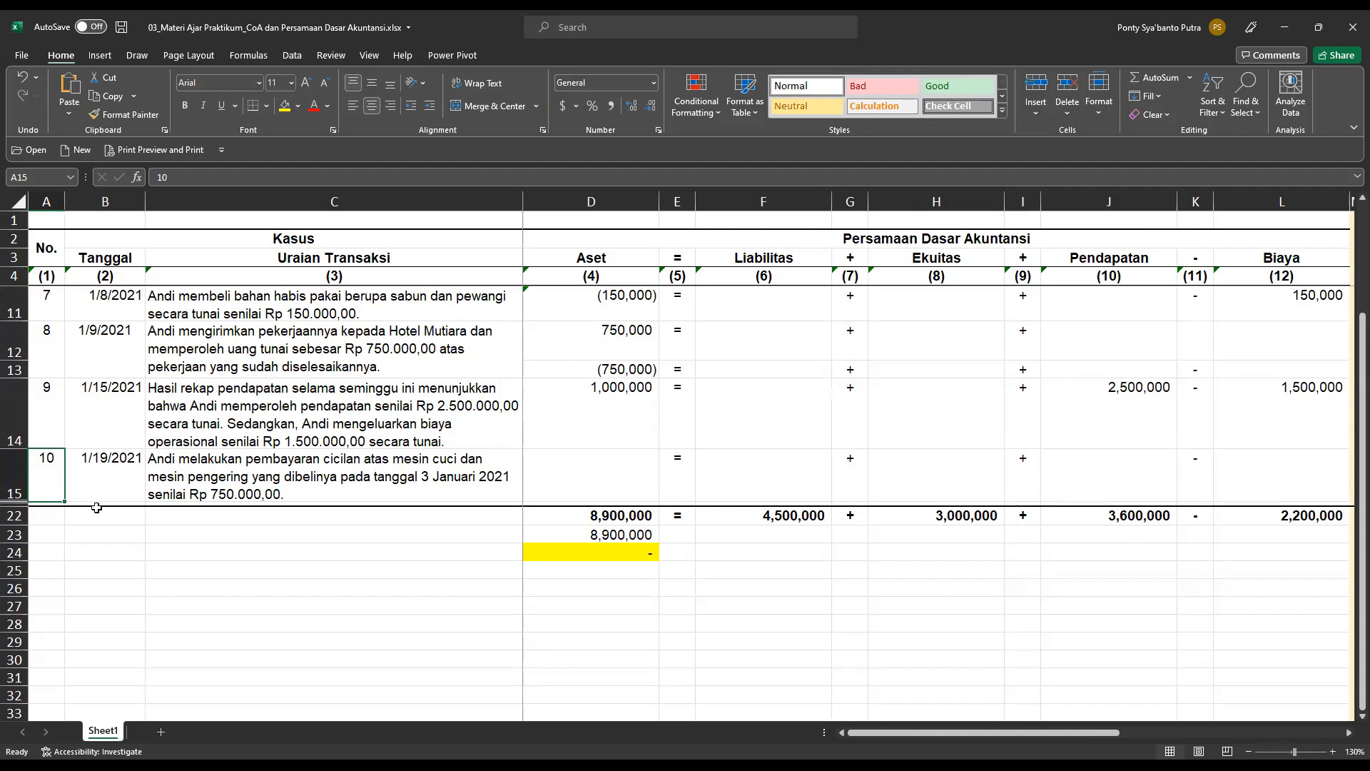
pyautogui.click(377, 568)
pyautogui.press('Up')
pyautogui.press('Up')
pyautogui.press('Up')
pyautogui.press('Up')
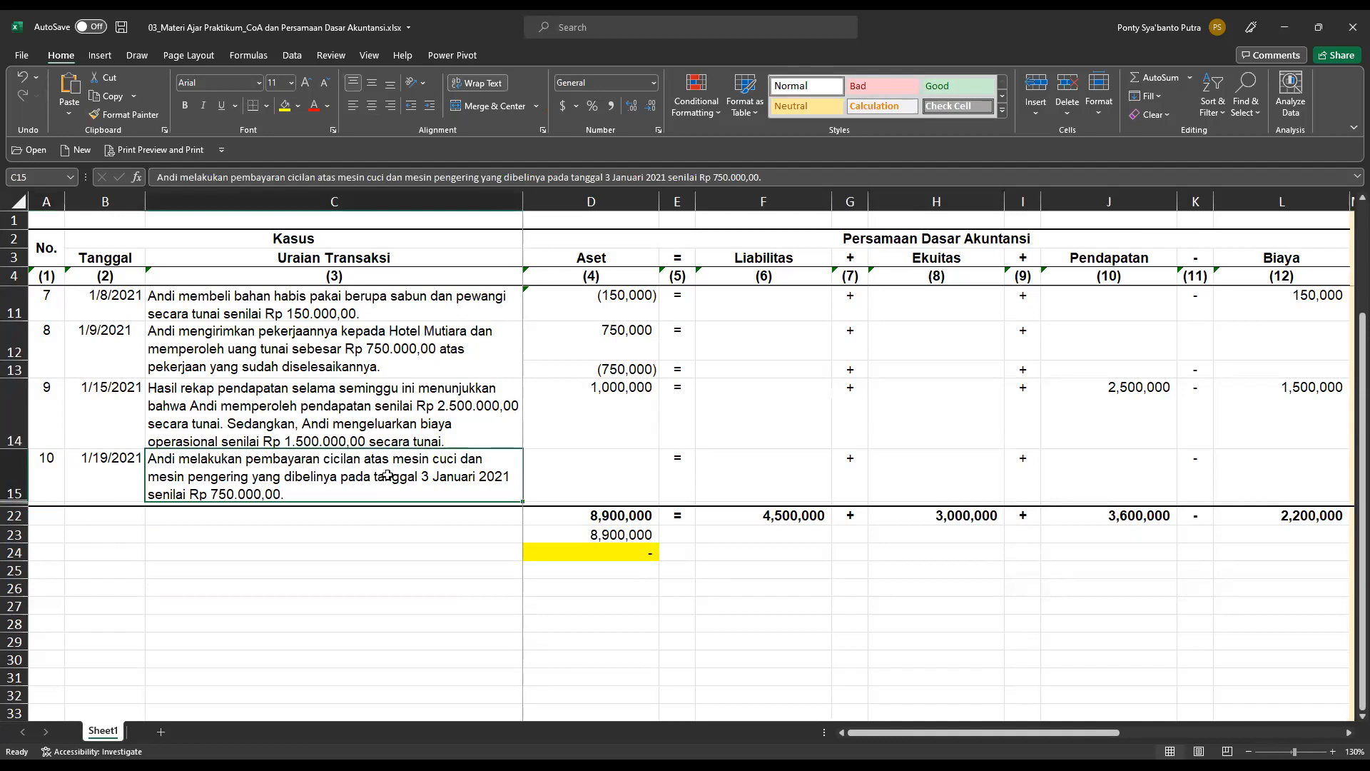
# Record transaction 10's cash payment under Aset as =-750000 in cell D15.
pyautogui.click(583, 476)
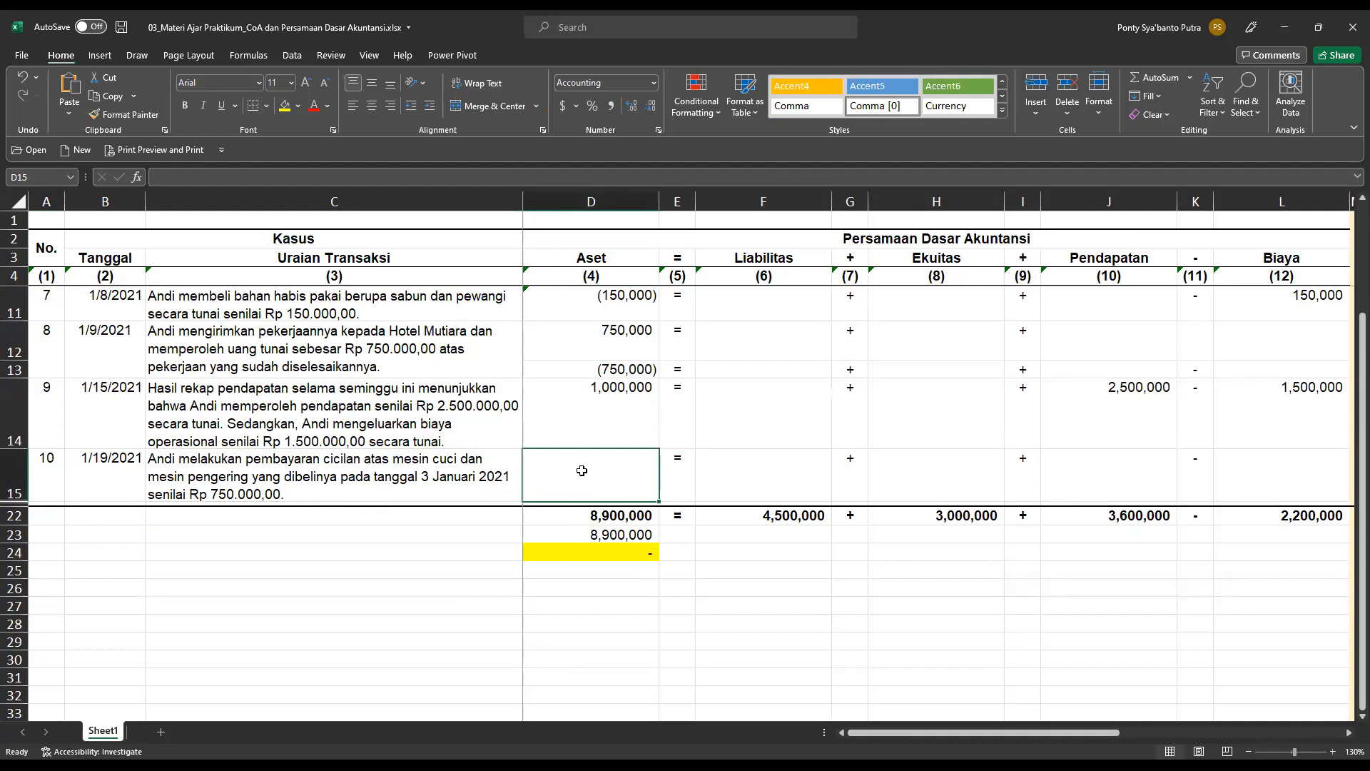
pyautogui.write('=-750000')
pyautogui.press('Return')
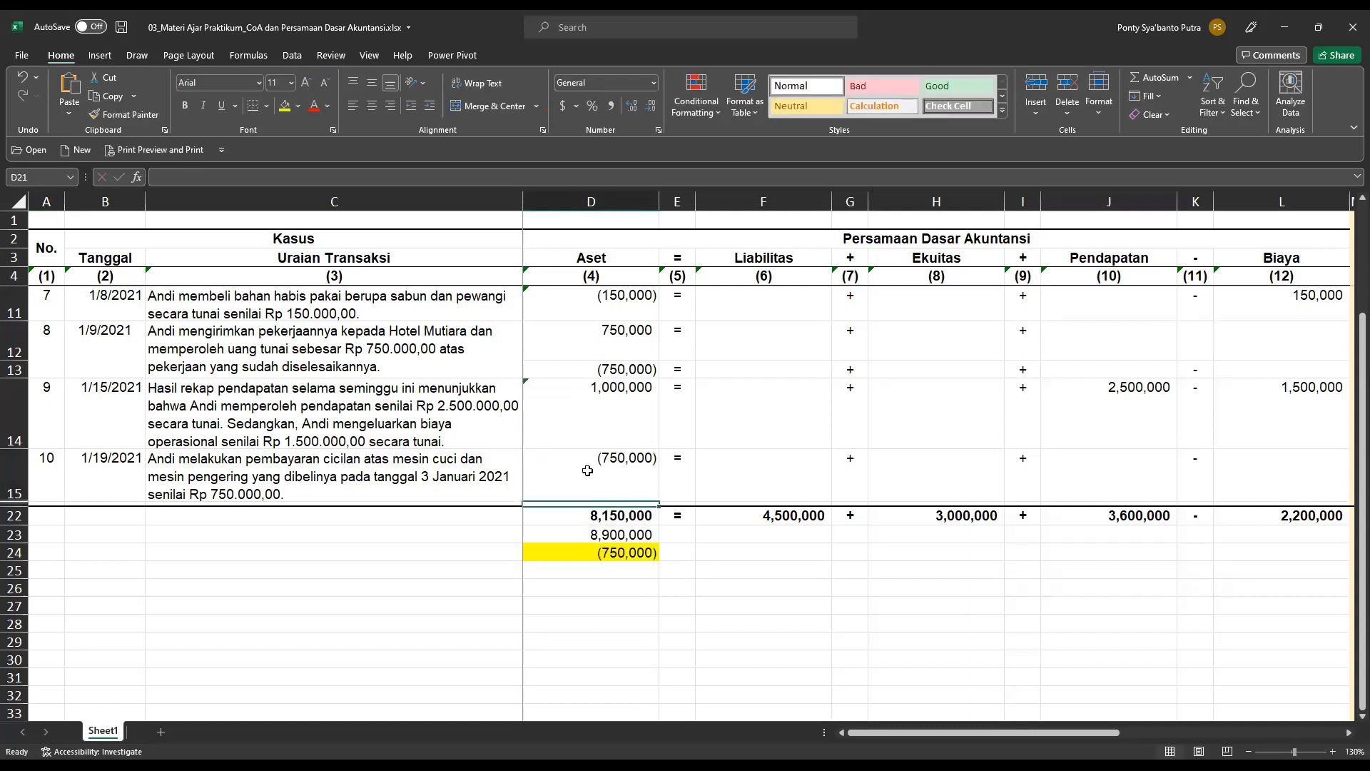
# Record transaction 10's debt reduction under Liabilitas as =-750000 in cell F15.
pyautogui.press('Up')
pyautogui.press('Right')
pyautogui.press('Right')
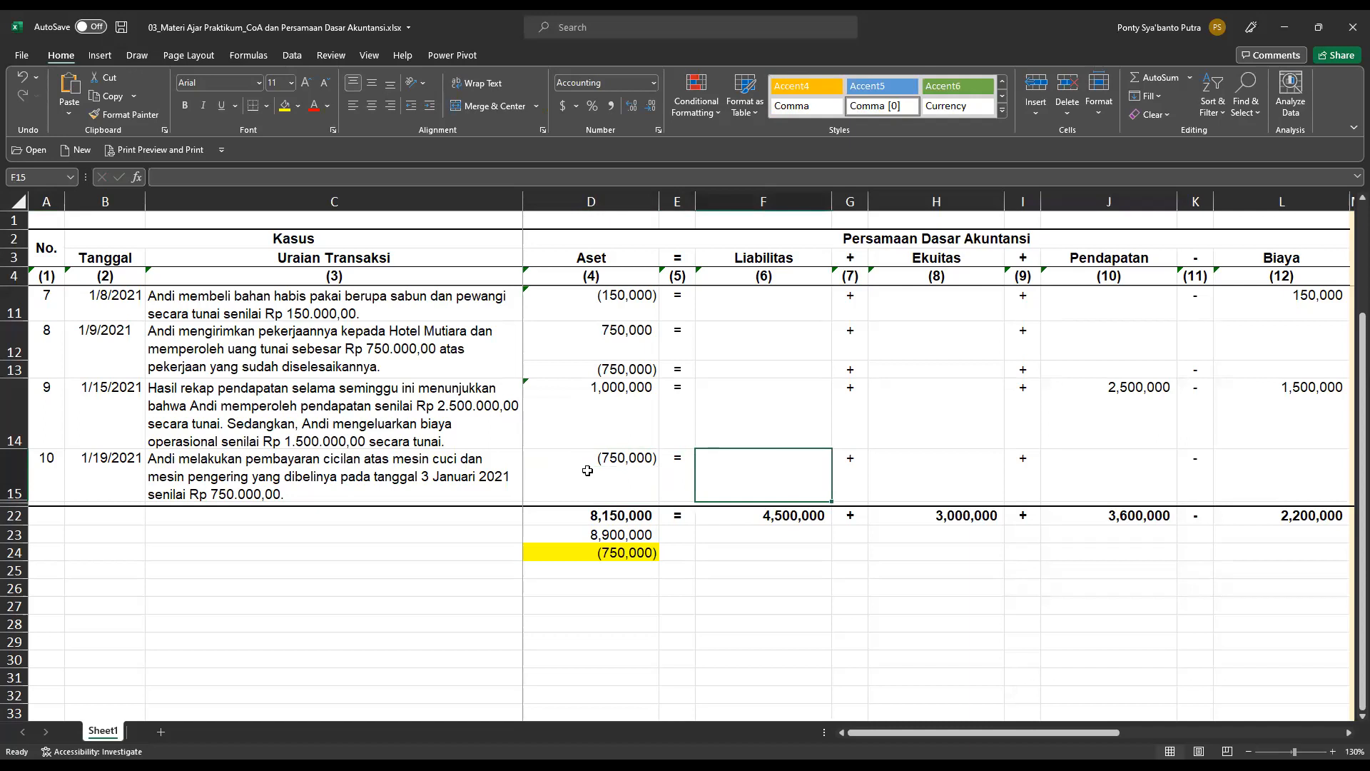
pyautogui.write('=-750')
pyautogui.write('000')
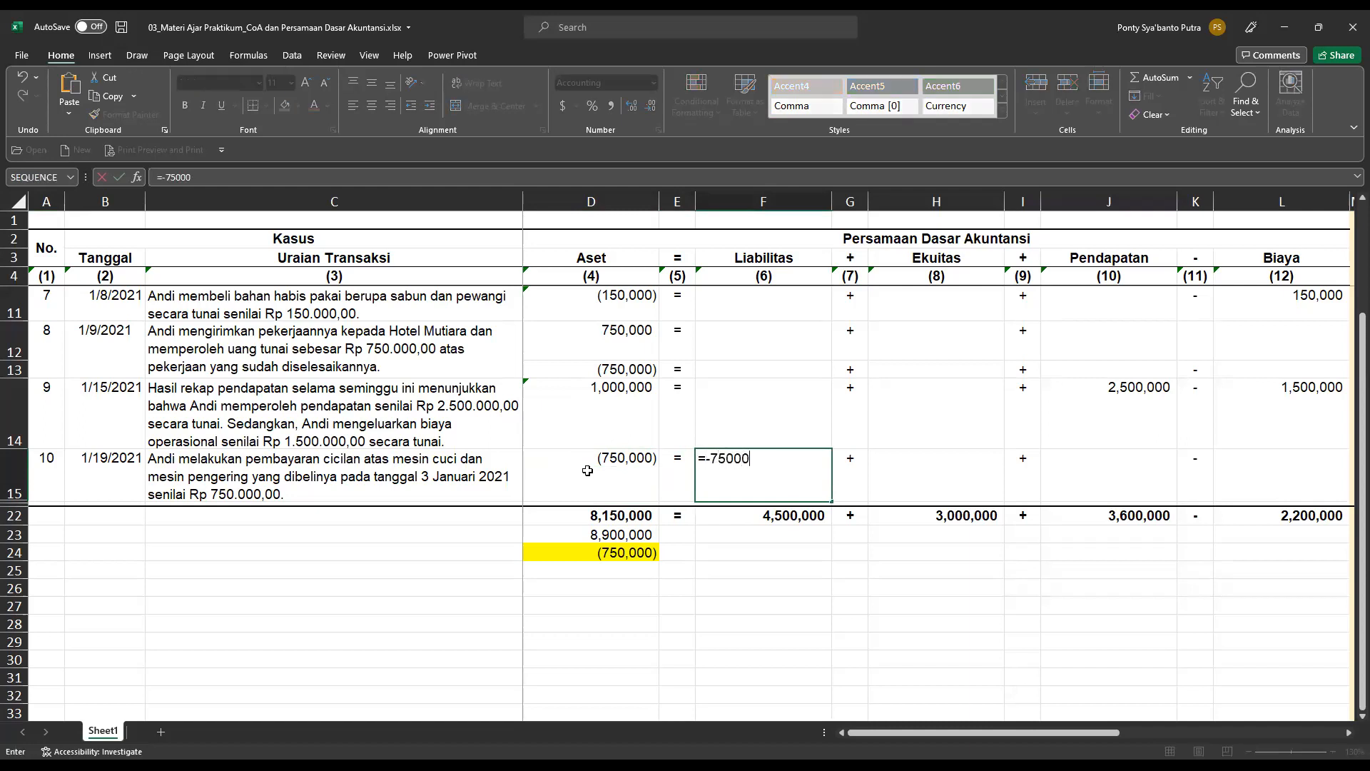
pyautogui.press('Return')
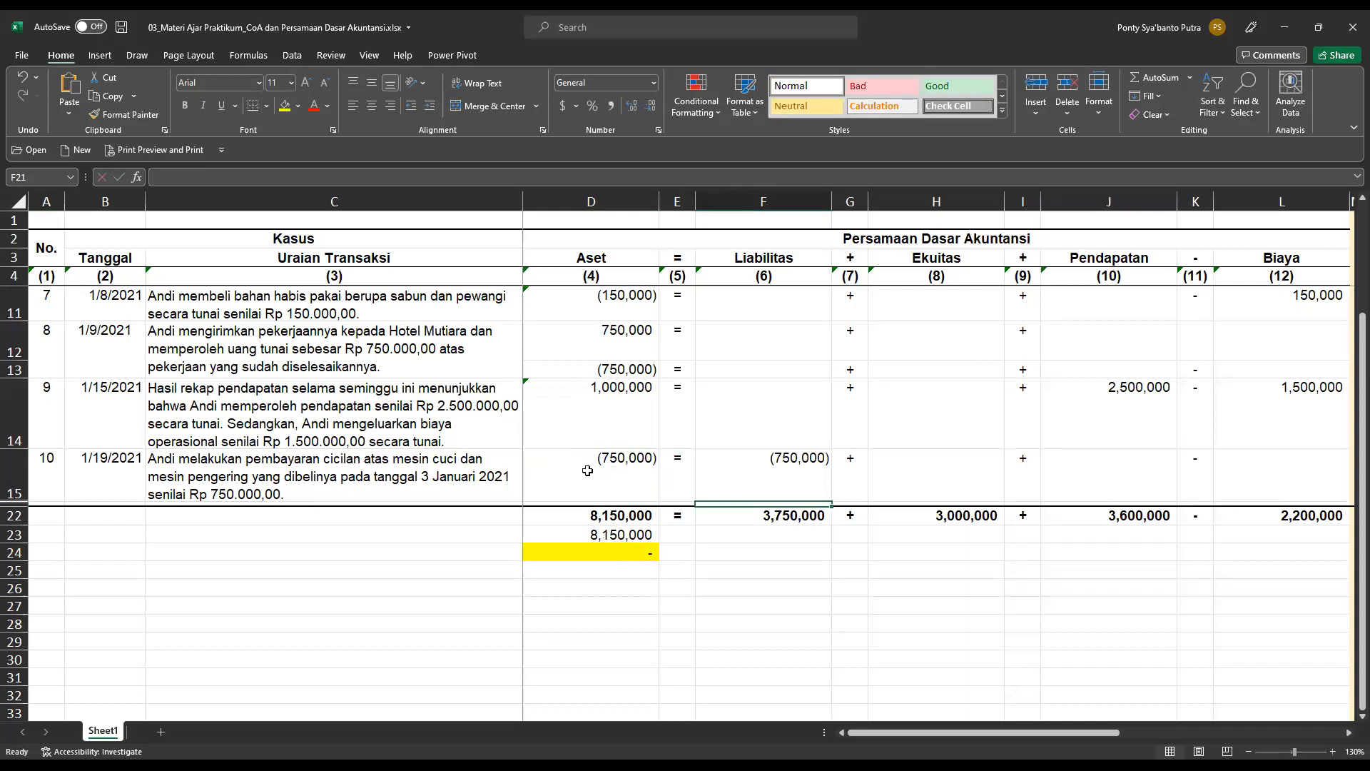
# In the chart of account analysis, set transaction 10's Aset account to Kas di Tangan and mark it cr.
pyautogui.press('Up')
pyautogui.press('Right')
pyautogui.press('Right')
pyautogui.press('Right')
pyautogui.press('Right')
pyautogui.press('Right')
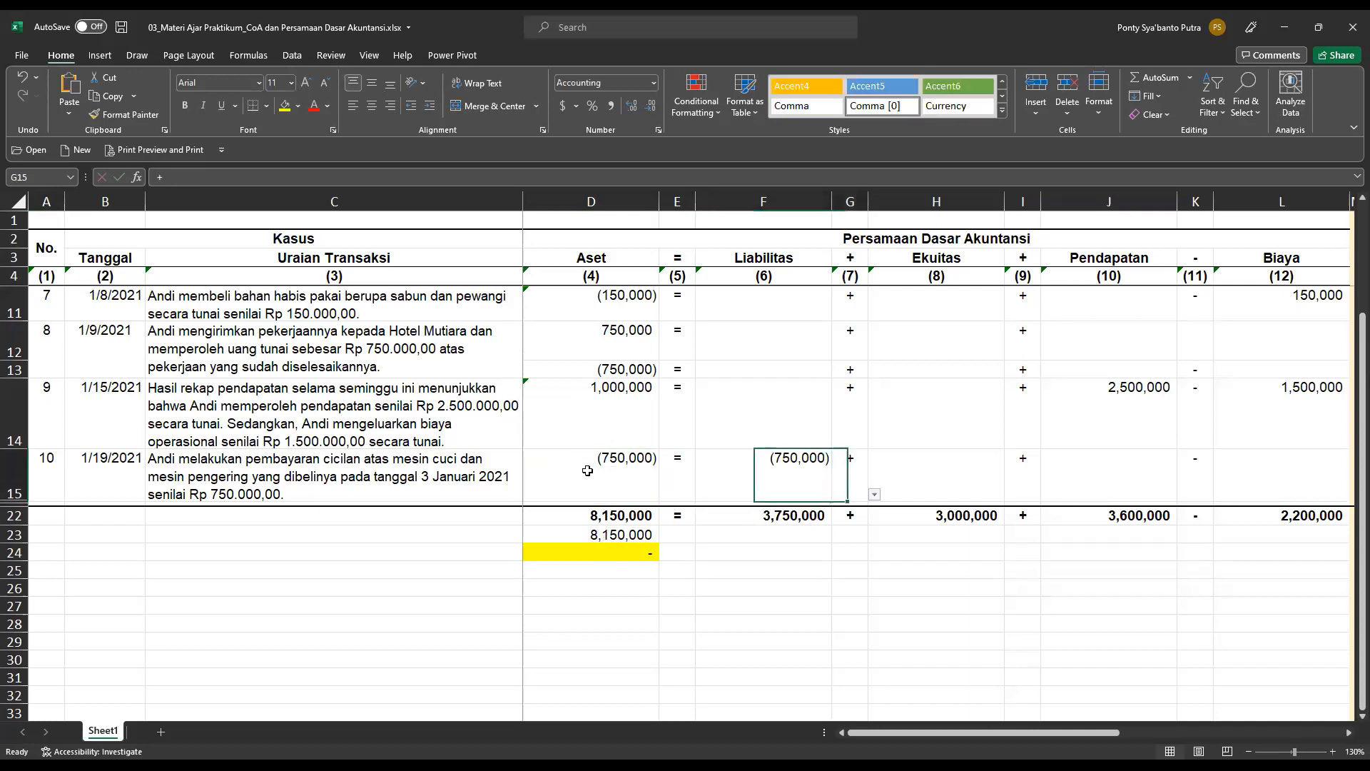
pyautogui.press('Right')
pyautogui.press('Right')
pyautogui.press('Right')
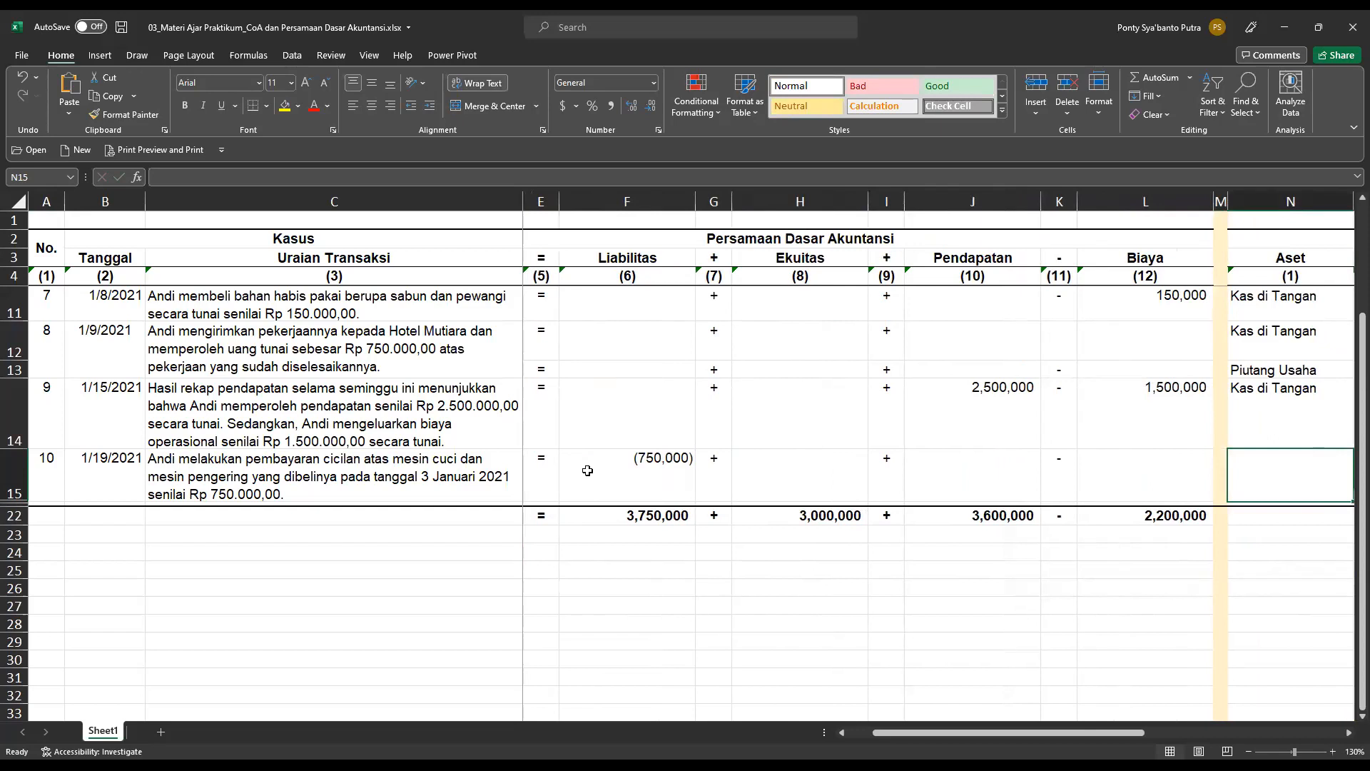
pyautogui.press('Right')
pyautogui.press('Right')
pyautogui.press('Right')
pyautogui.press('Right')
pyautogui.click(969, 473)
pyautogui.click(1014, 494)
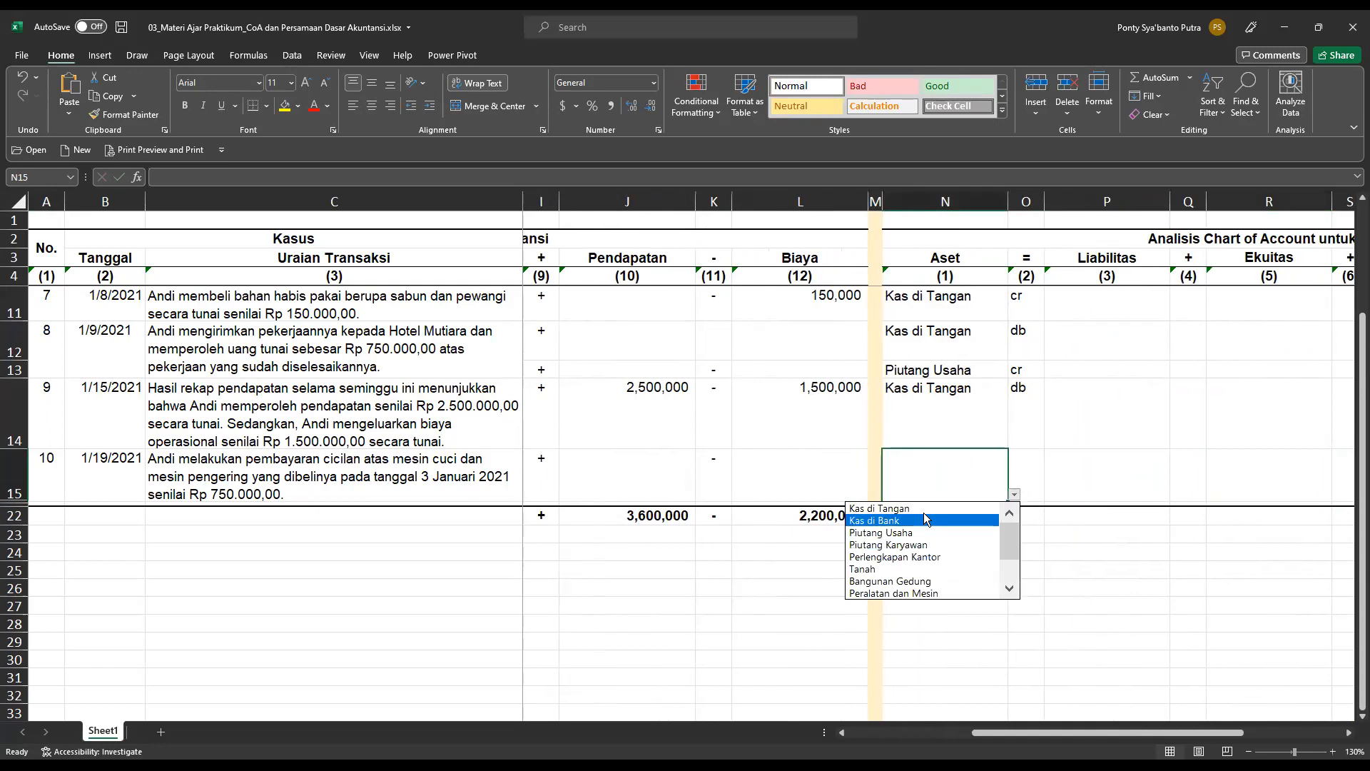
pyautogui.click(921, 507)
pyautogui.click(1030, 462)
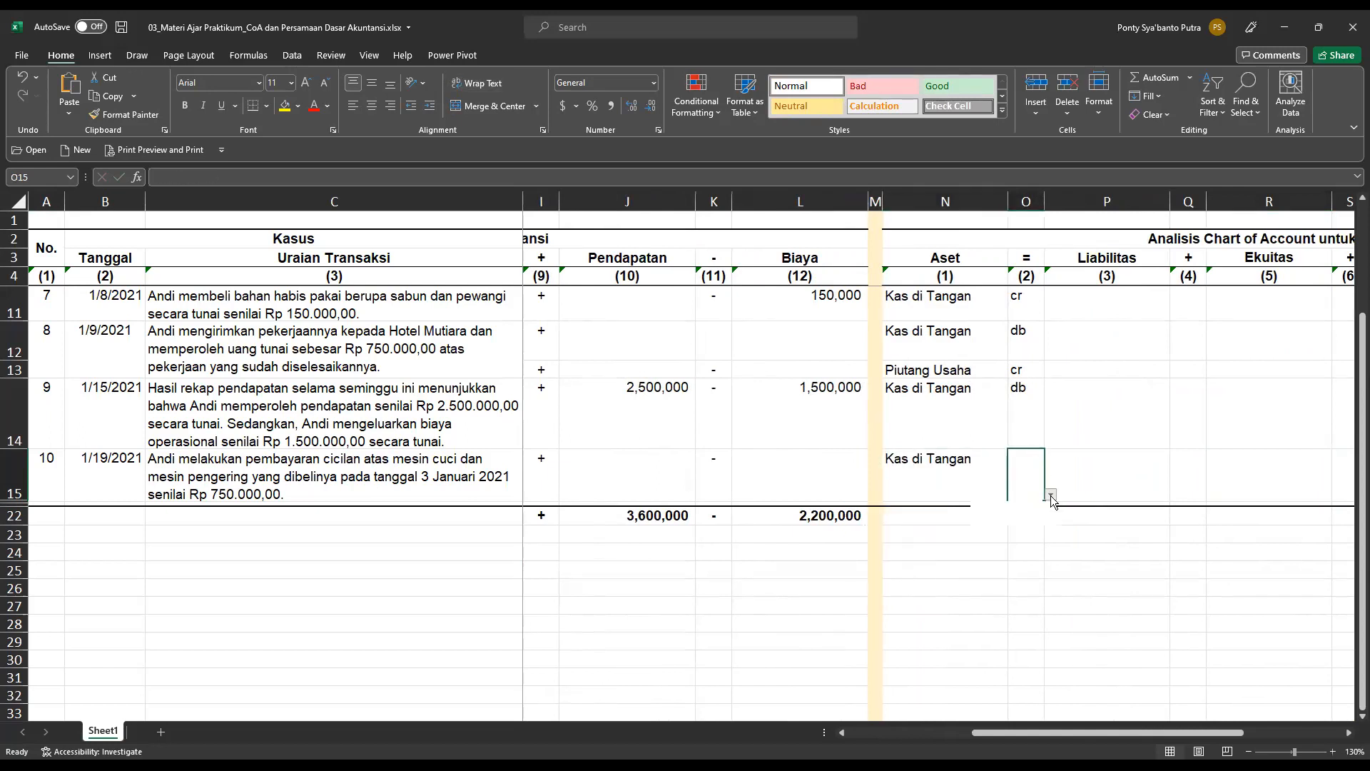
pyautogui.click(1025, 521)
# Set transaction 10's Liabilitas account to Utang Usaha in cell P15 and mark it db.
pyautogui.moveTo(1132, 733); pyautogui.dragTo(1242, 728)
pyautogui.click(751, 459)
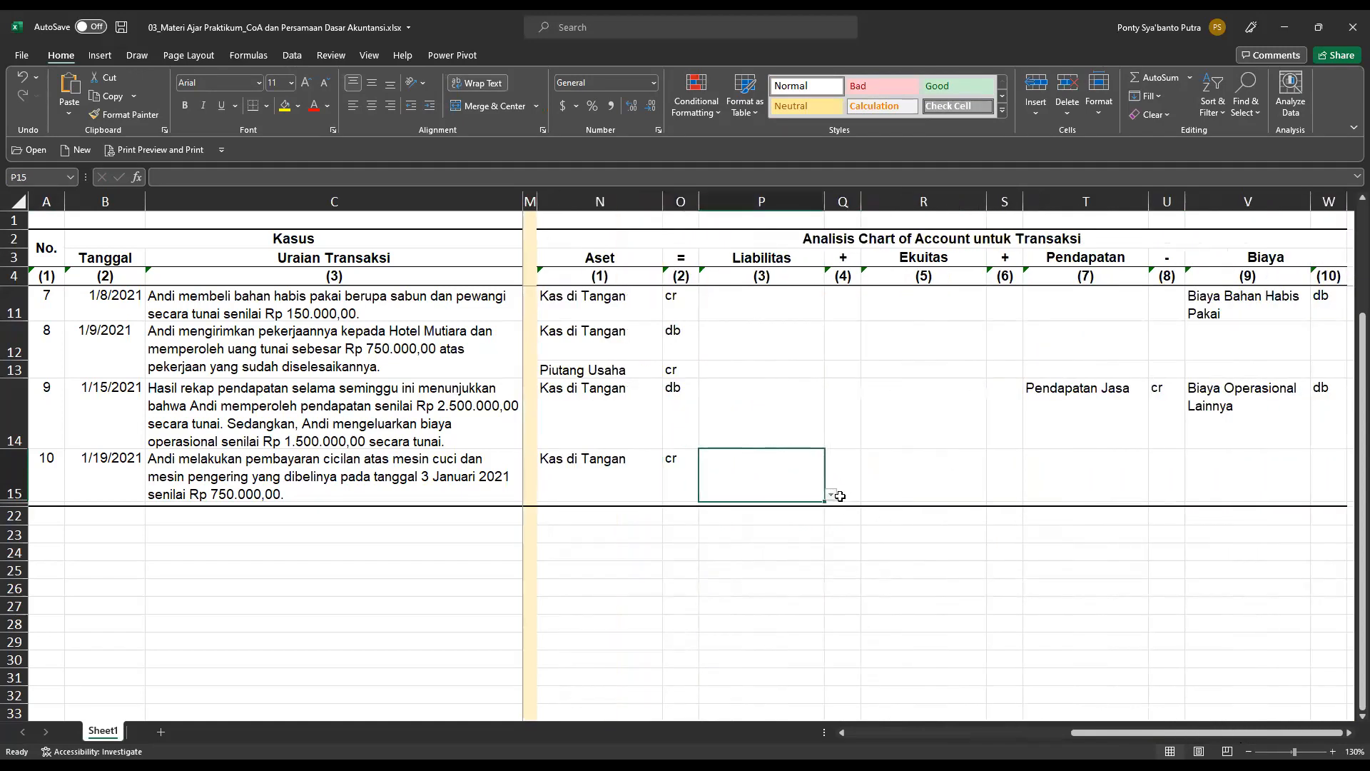
pyautogui.click(832, 494)
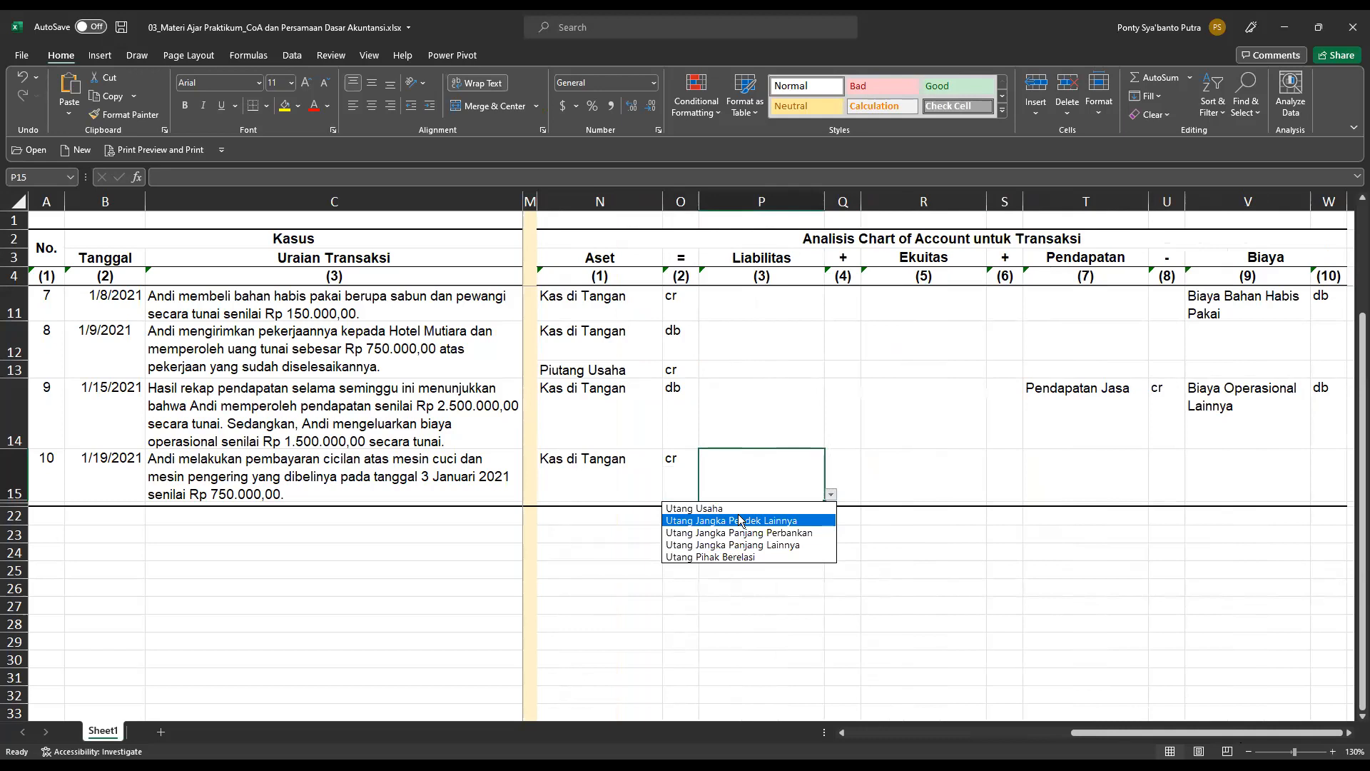
pyautogui.click(791, 481)
pyautogui.click(845, 464)
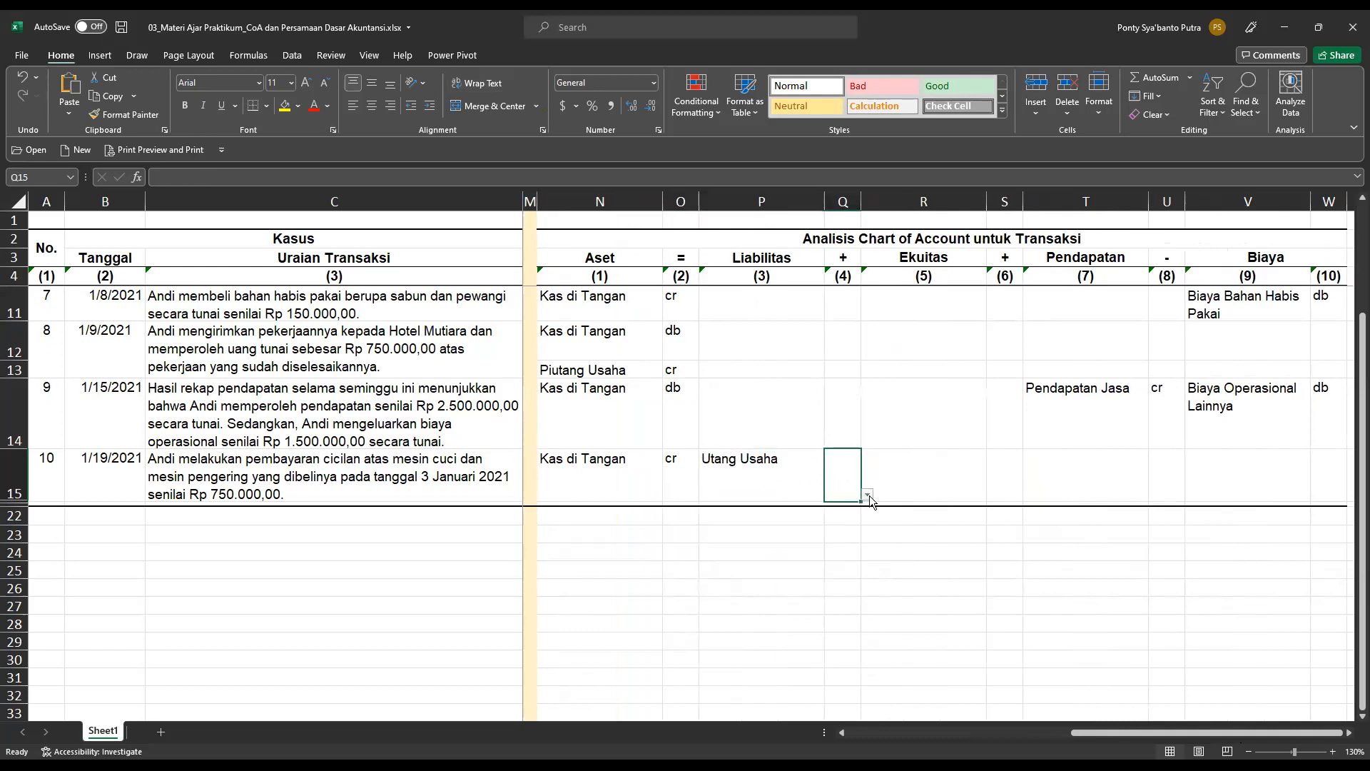
pyautogui.click(868, 495)
pyautogui.click(845, 509)
pyautogui.click(998, 474)
# Review the completed accounting equation and chart of account entries for all ten transactions, including the balance rows.
pyautogui.scroll(2, 785, 483)
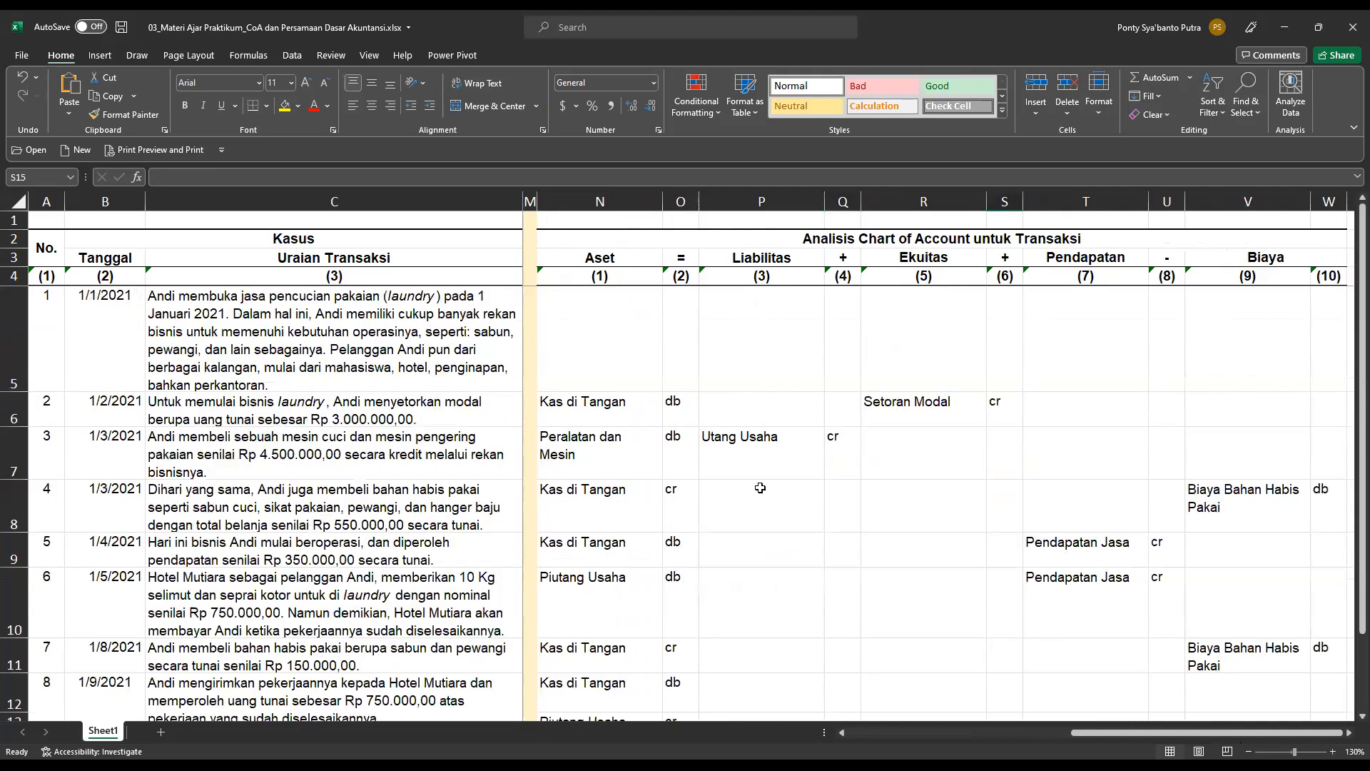
pyautogui.scroll(-1, 760, 487)
pyautogui.scroll(1, 760, 487)
pyautogui.moveTo(1105, 731); pyautogui.dragTo(852, 735)
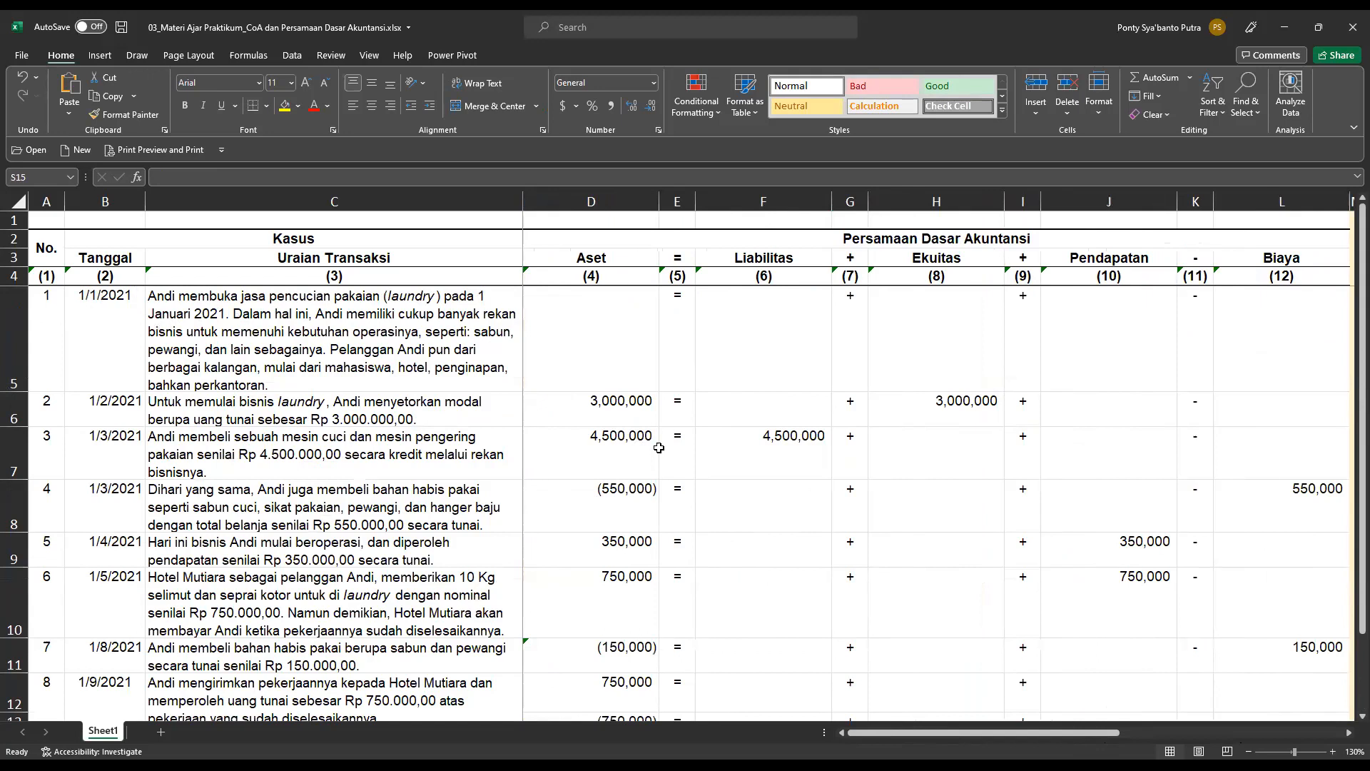
pyautogui.scroll(-5, 659, 446)
pyautogui.scroll(2, 658, 500)
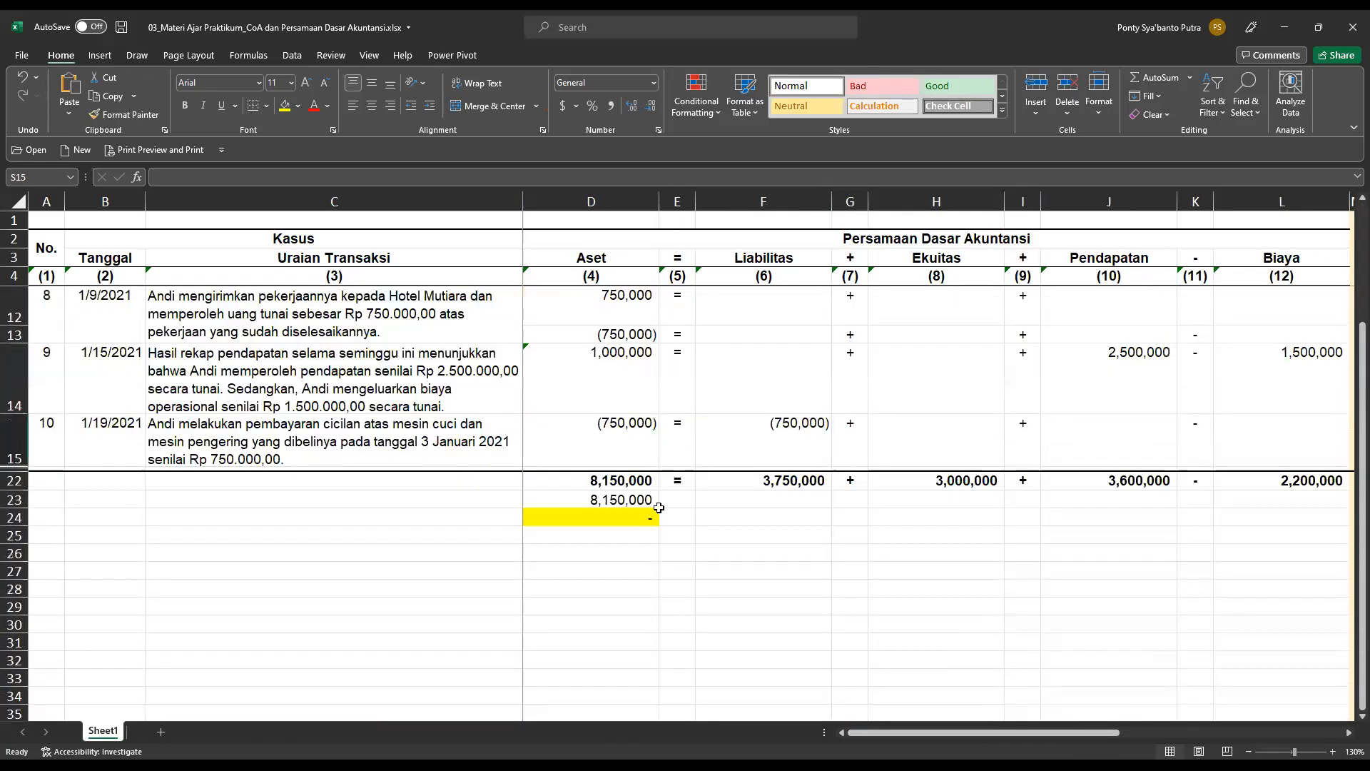
pyautogui.click(1021, 535)
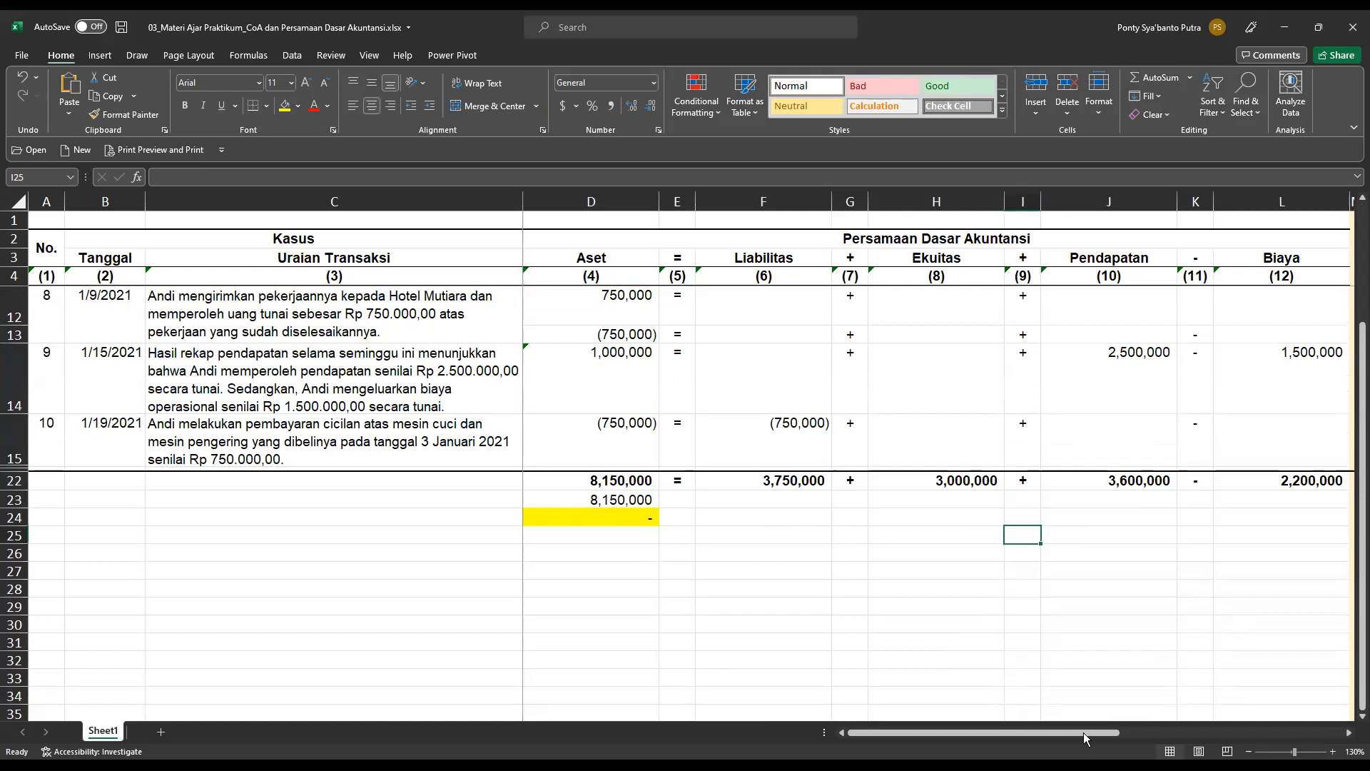
pyautogui.moveTo(1243, 732); pyautogui.dragTo(1284, 730)
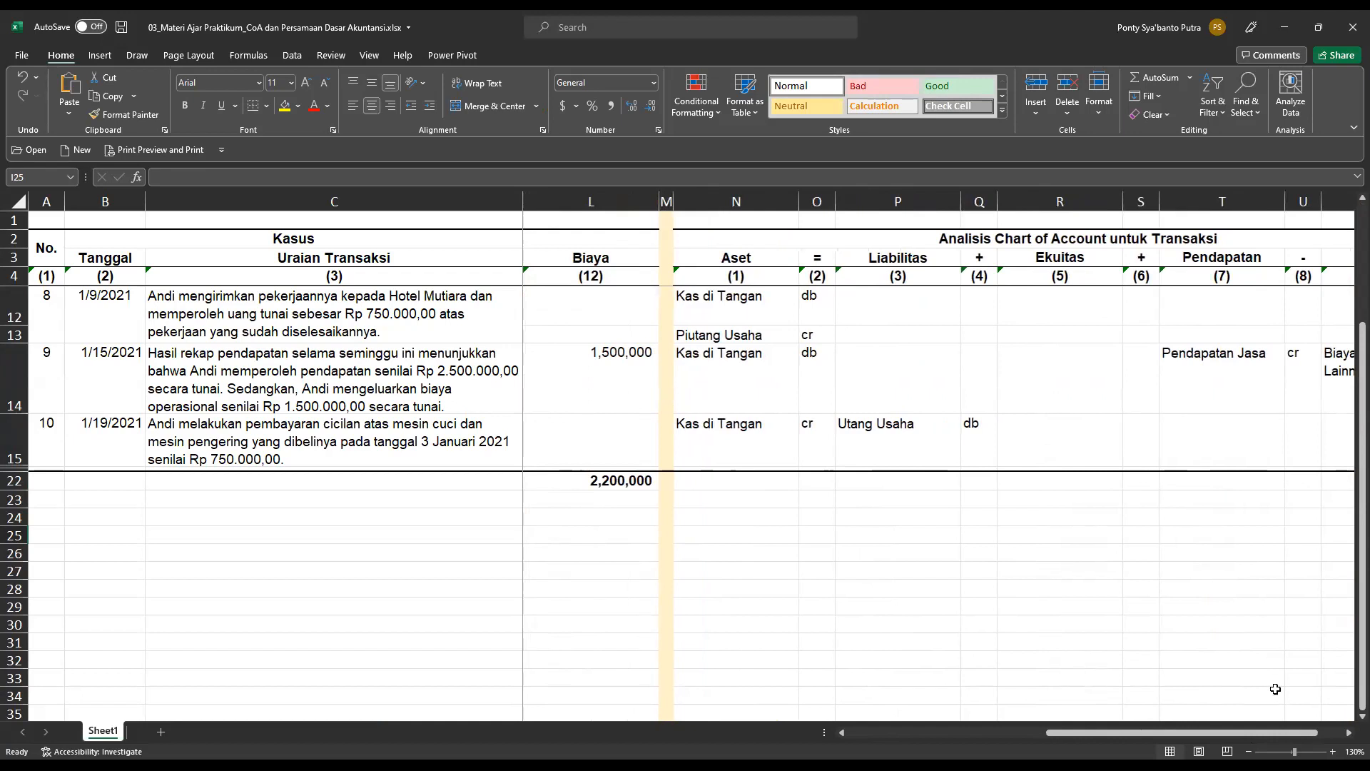
pyautogui.moveTo(1269, 735); pyautogui.dragTo(1327, 737)
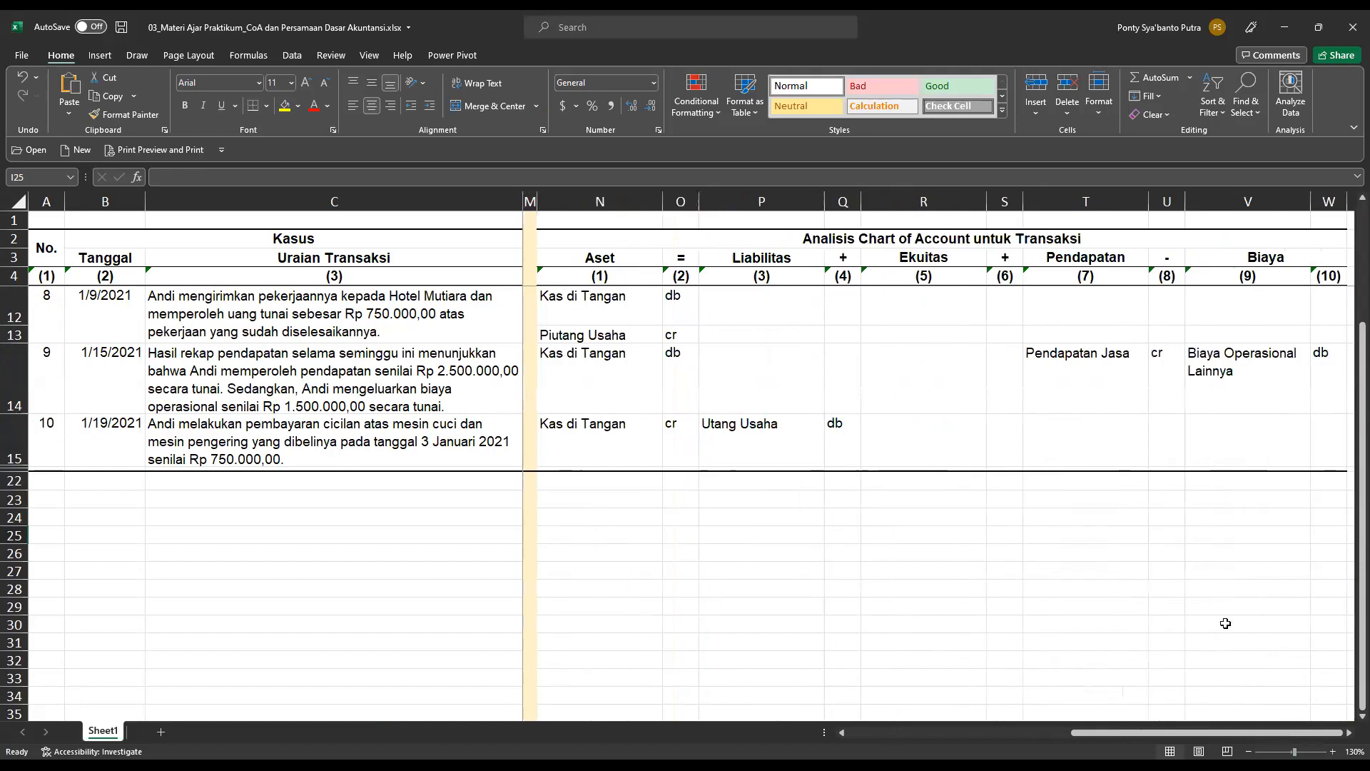
pyautogui.scroll(3, 1223, 624)
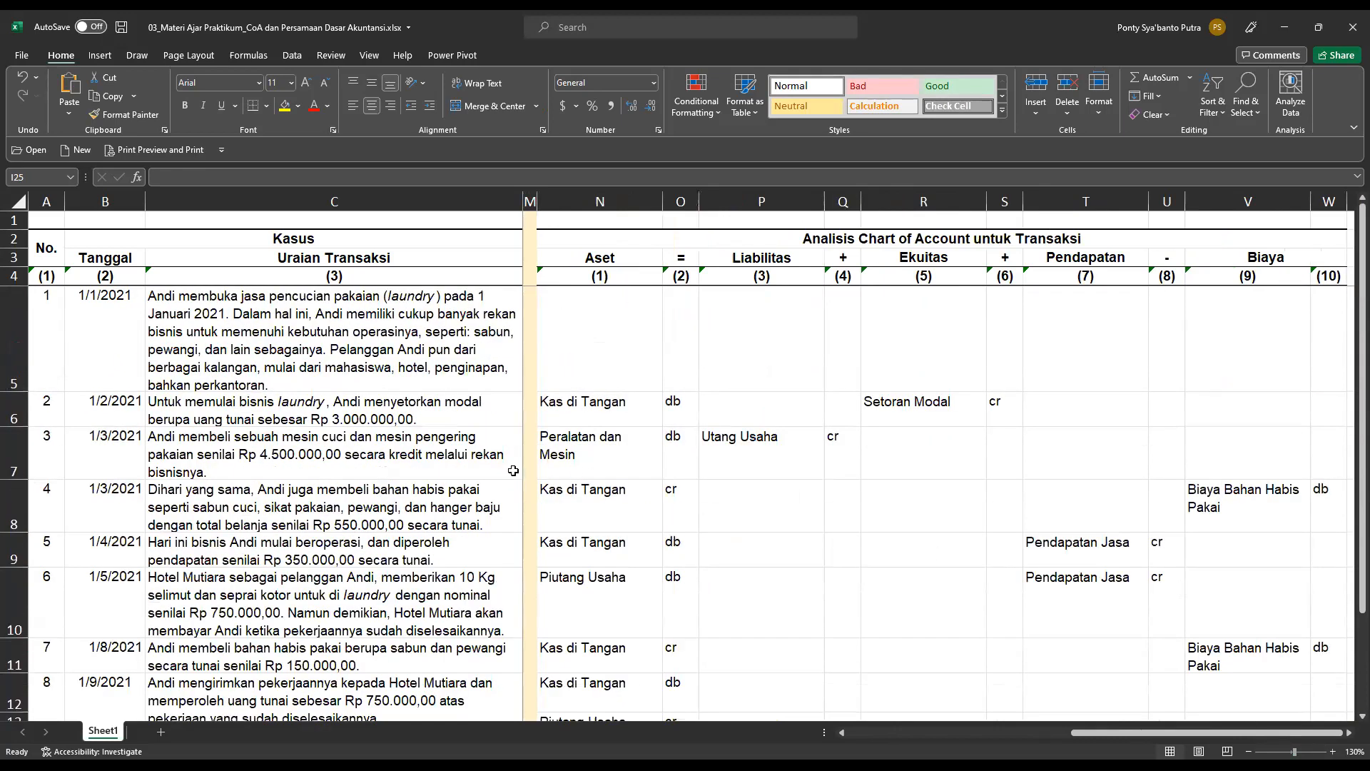
pyautogui.moveTo(1106, 732); pyautogui.dragTo(844, 734)
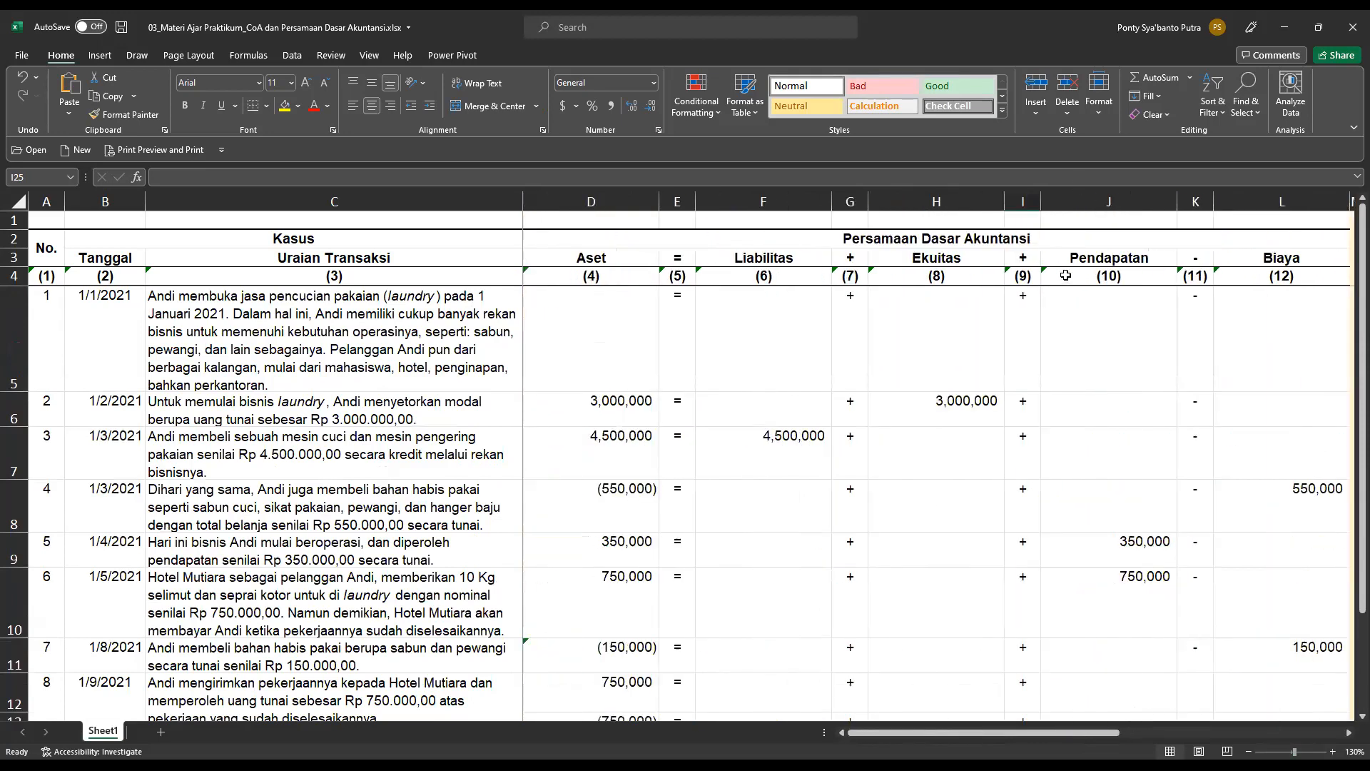
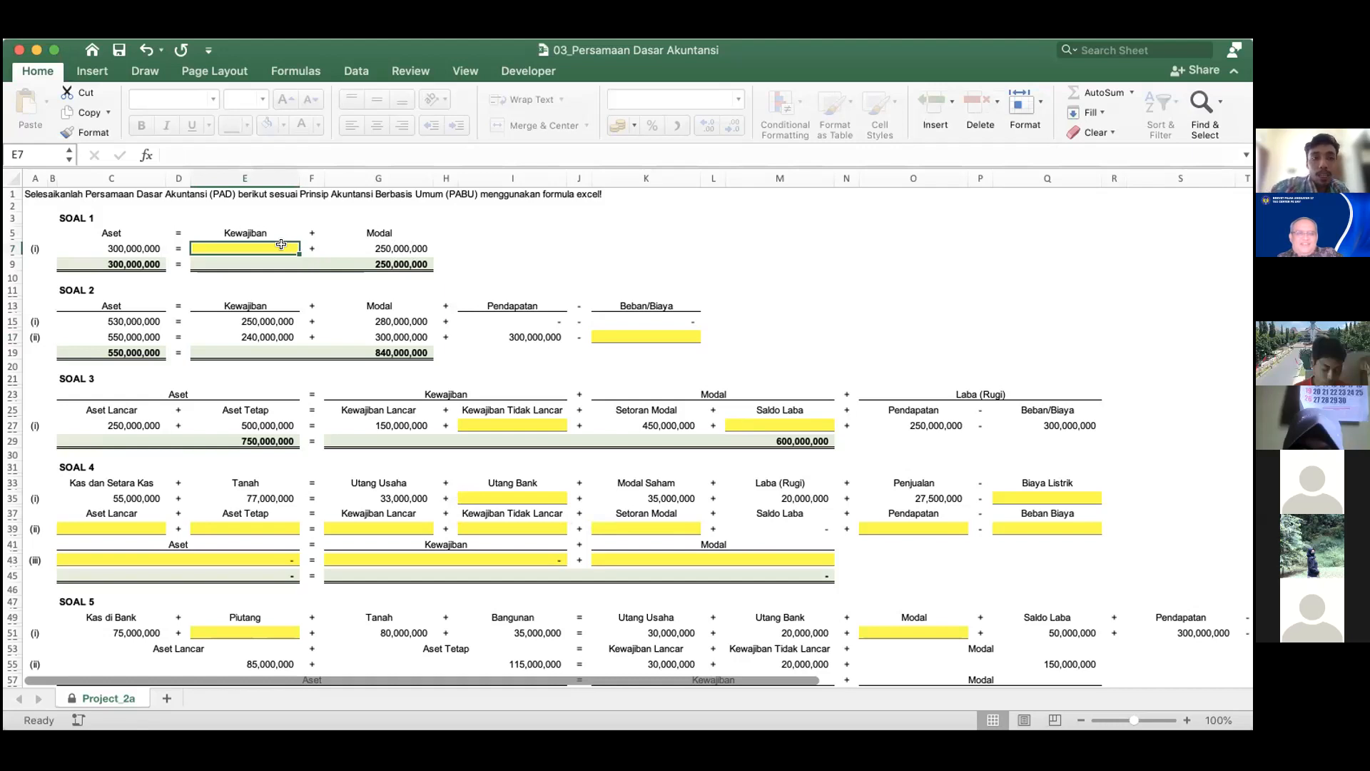
# Enter 20000000 as the Kewajiban value for SOAL 1 in cell E7.
pyautogui.write('20')
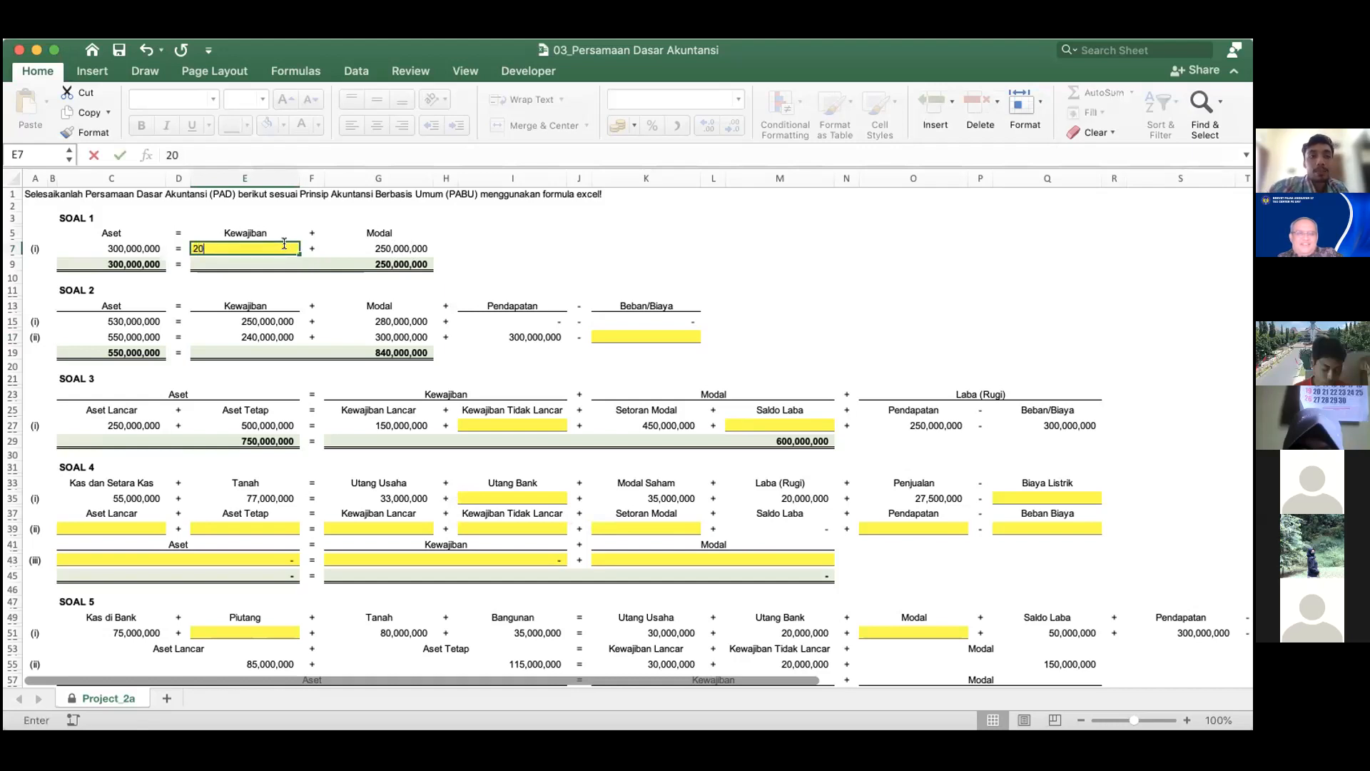
pyautogui.write('000000')
pyautogui.press('Return')
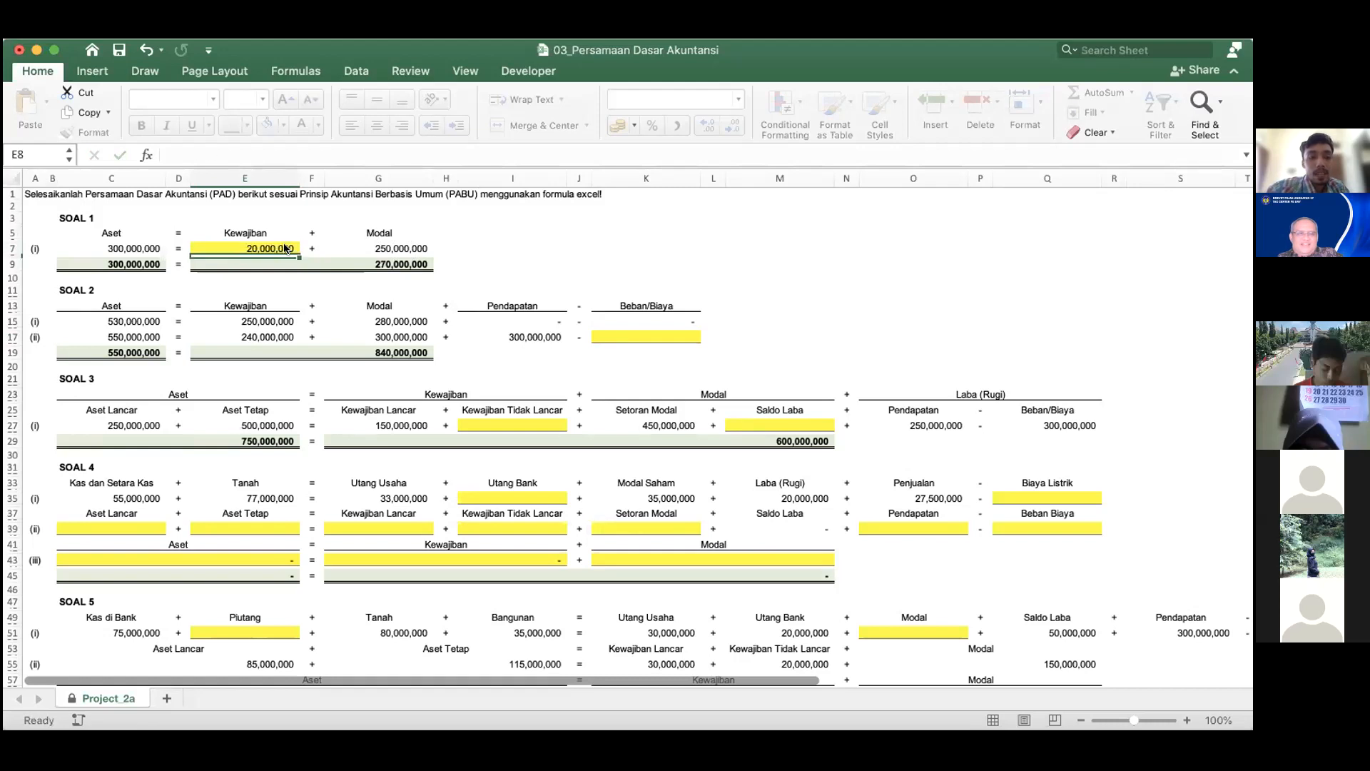
pyautogui.click(284, 247)
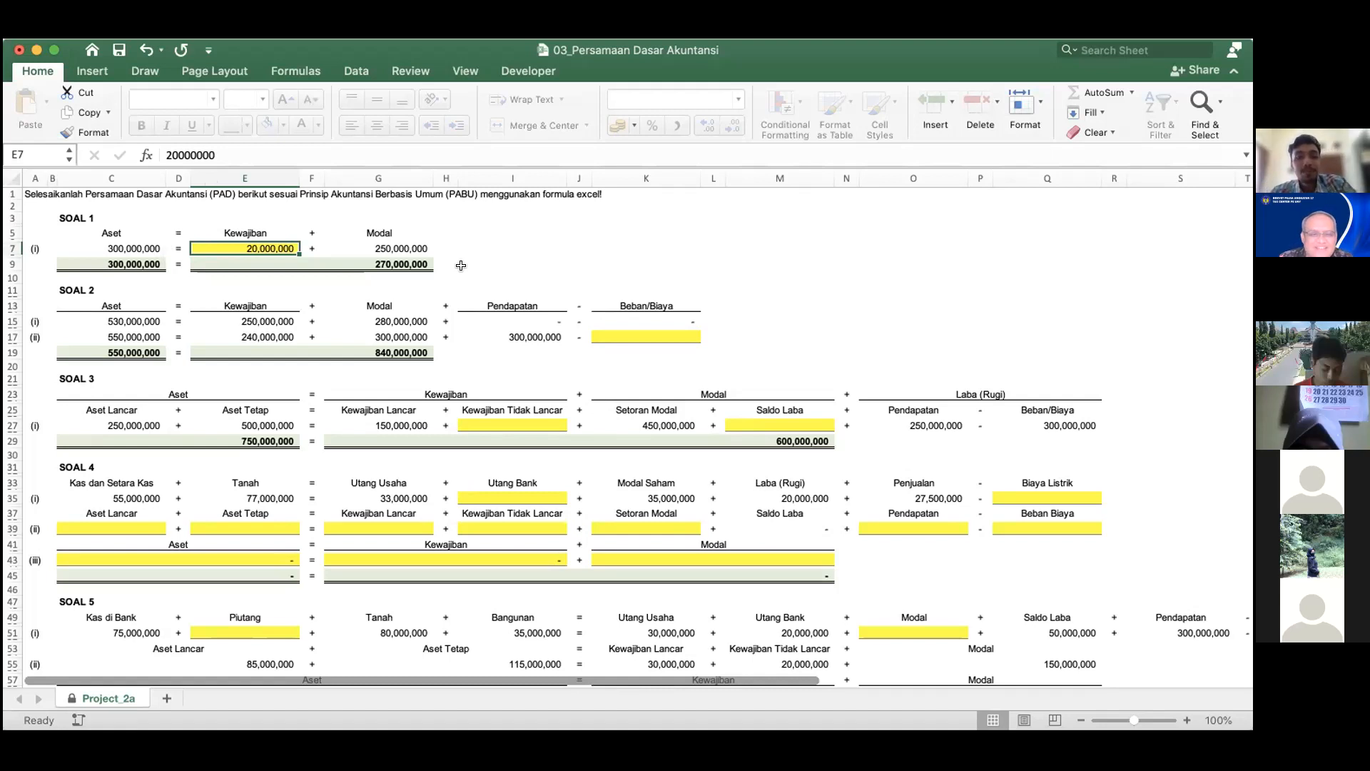
# Examine the yellow answer cells in SOAL 2 through SOAL 5 to see which equation values have to be filled in.
pyautogui.click(621, 334)
pyautogui.click(513, 426)
pyautogui.click(738, 424)
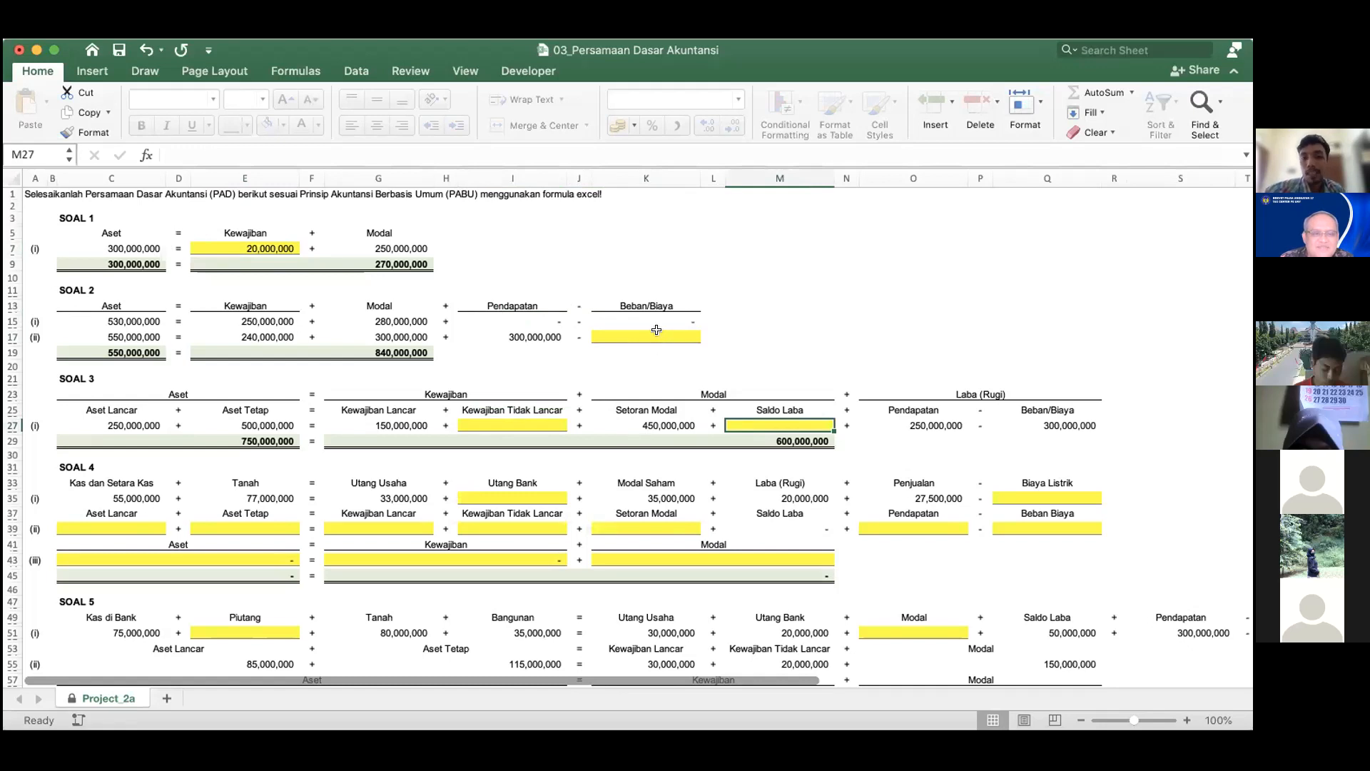
pyautogui.click(657, 333)
pyautogui.click(547, 418)
pyautogui.click(754, 421)
pyautogui.hscroll(2, 754, 421)
pyautogui.hscroll(-2, 754, 416)
pyautogui.scroll(-4, 753, 416)
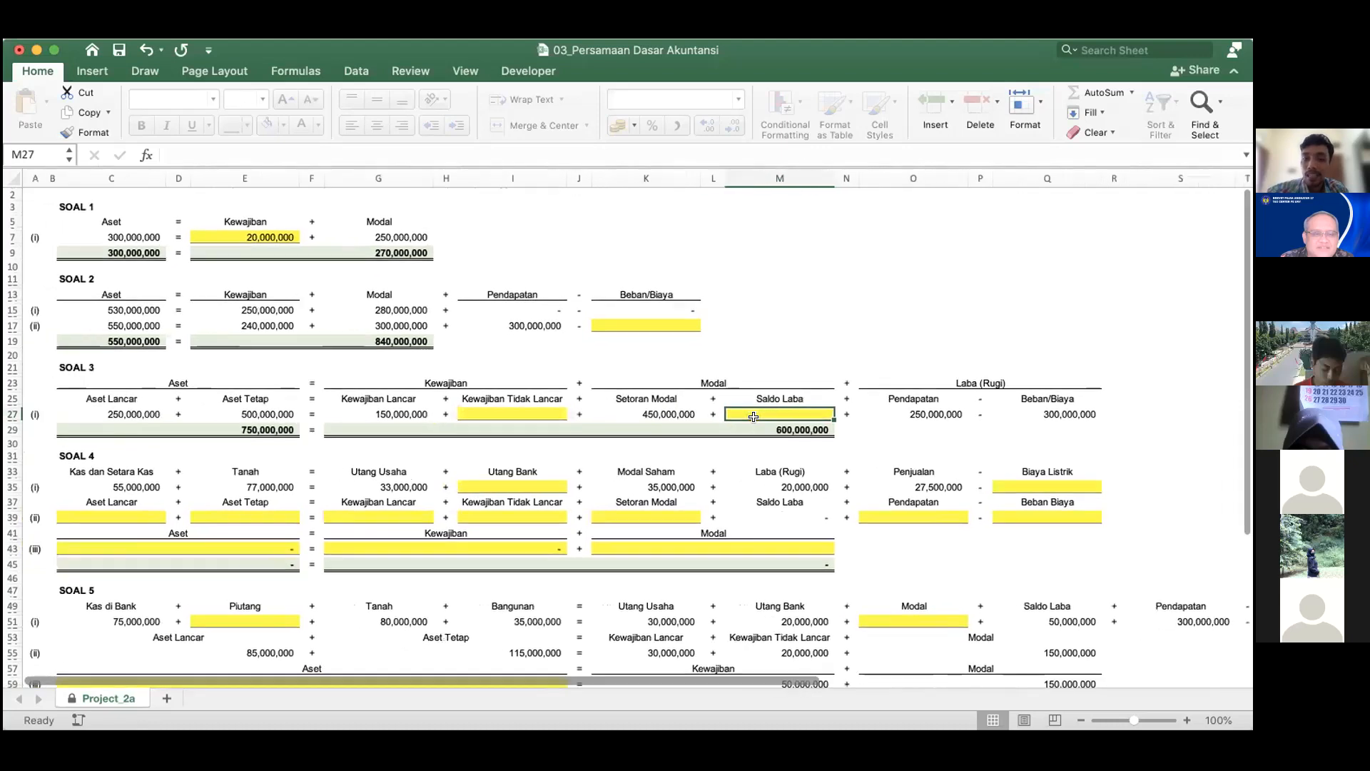
pyautogui.hscroll(1, 754, 417)
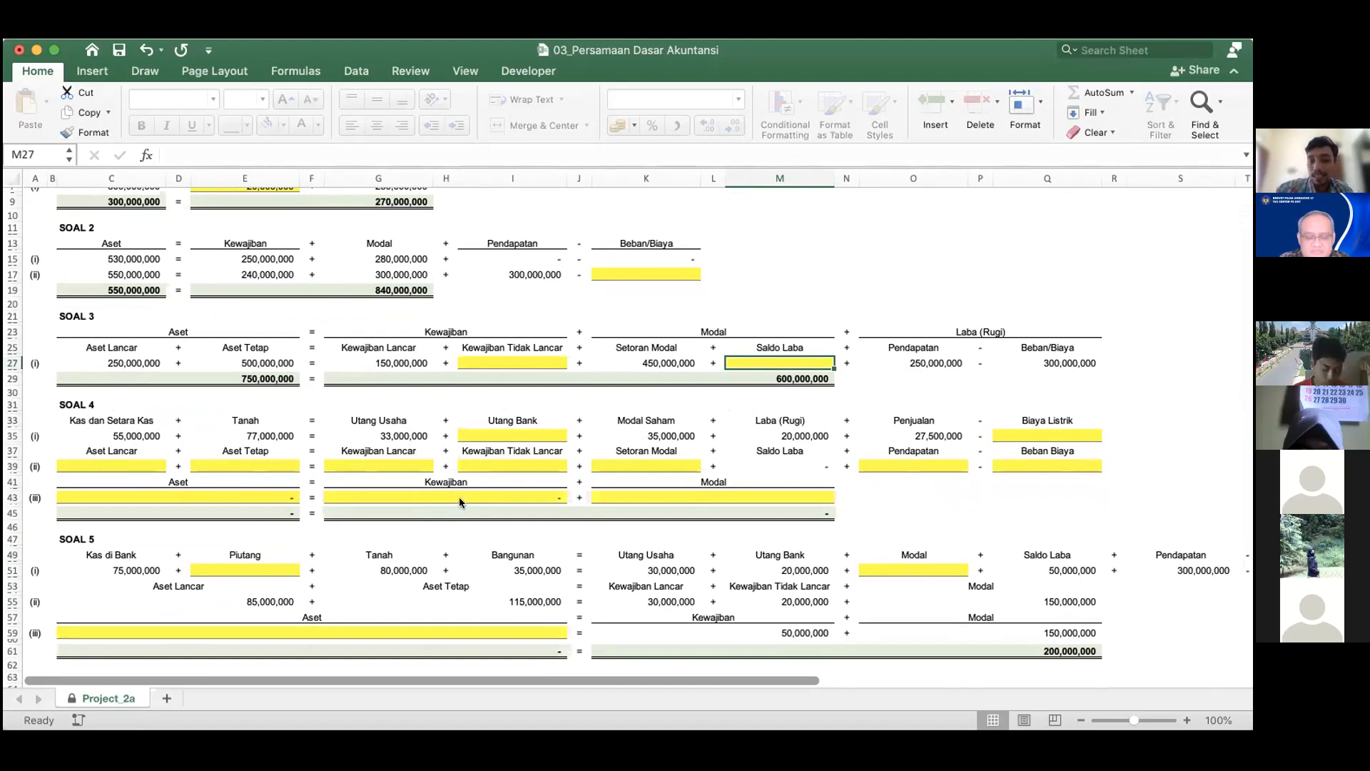
pyautogui.scroll(3, 459, 502)
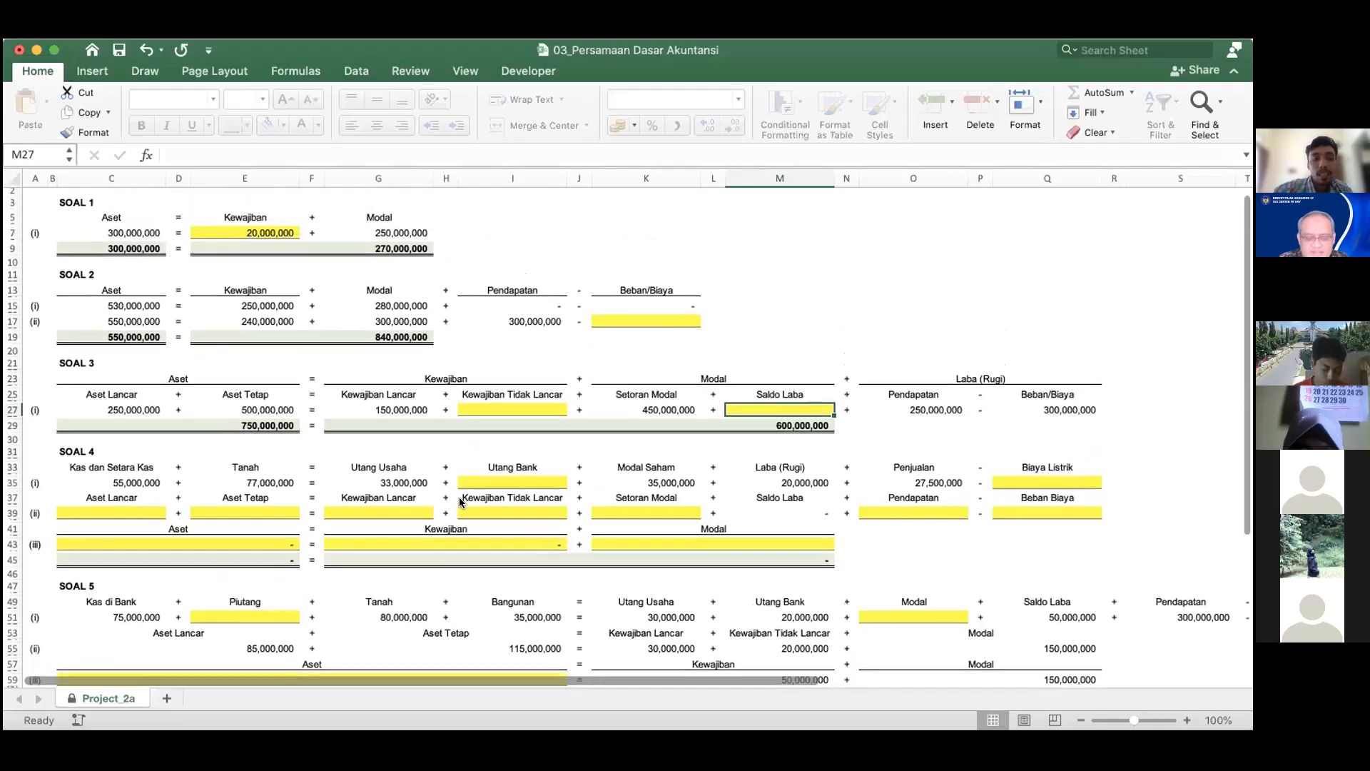
pyautogui.scroll(-5, 460, 502)
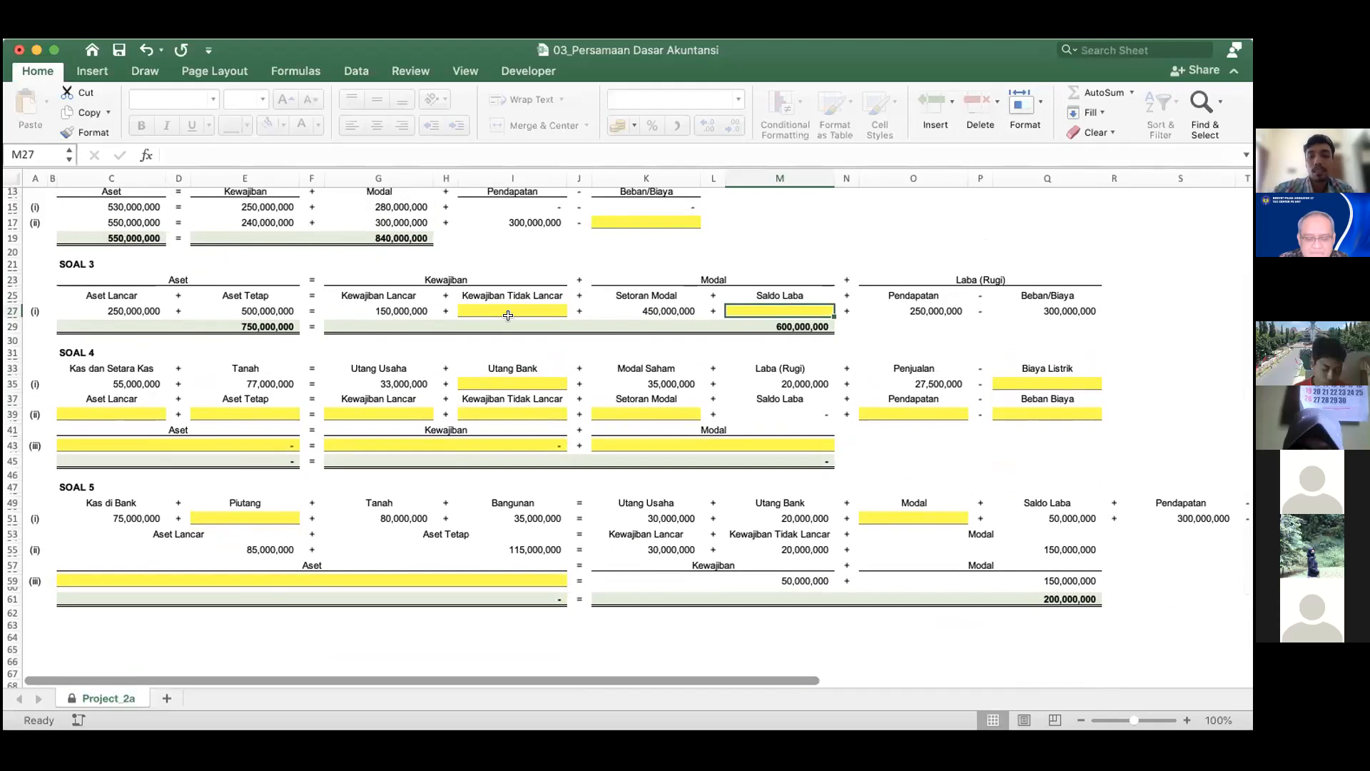
pyautogui.scroll(1, 511, 322)
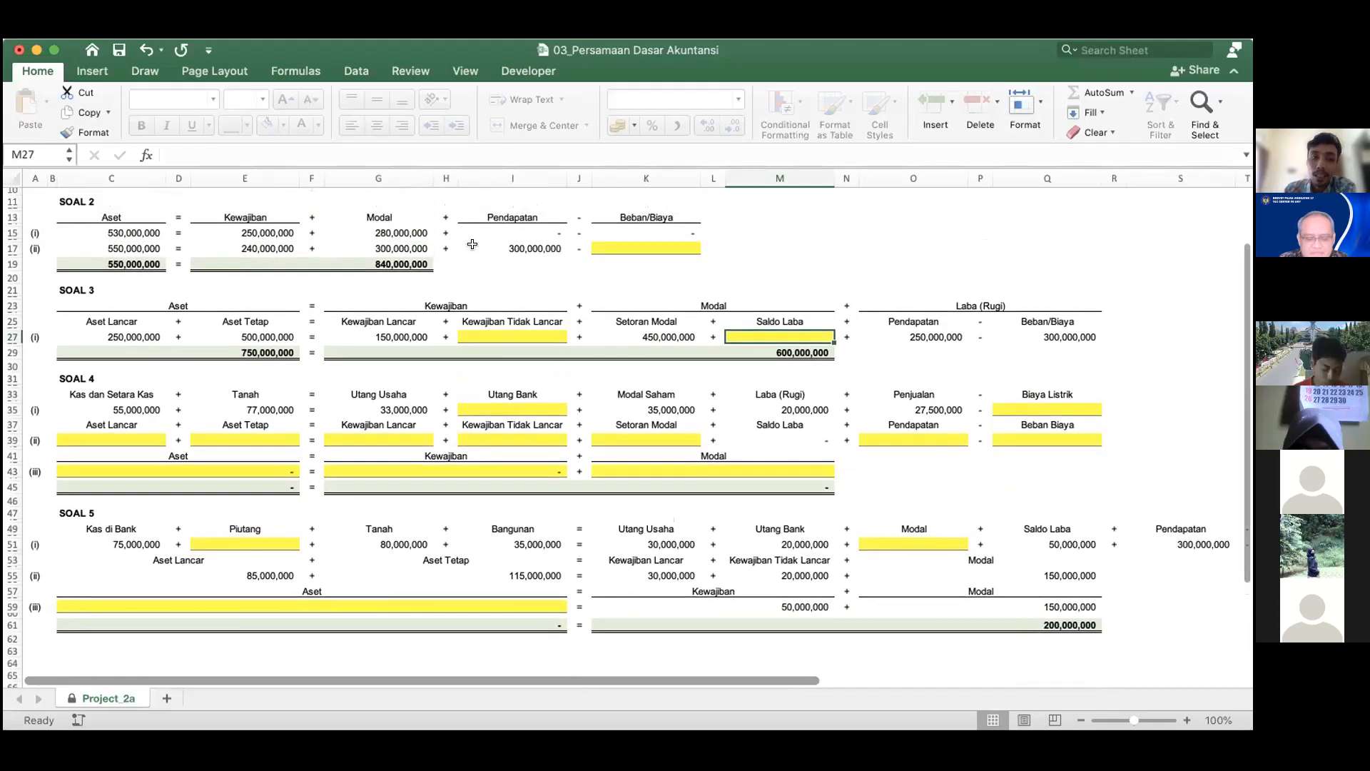
pyautogui.scroll(3, 472, 247)
pyautogui.scroll(1, 472, 248)
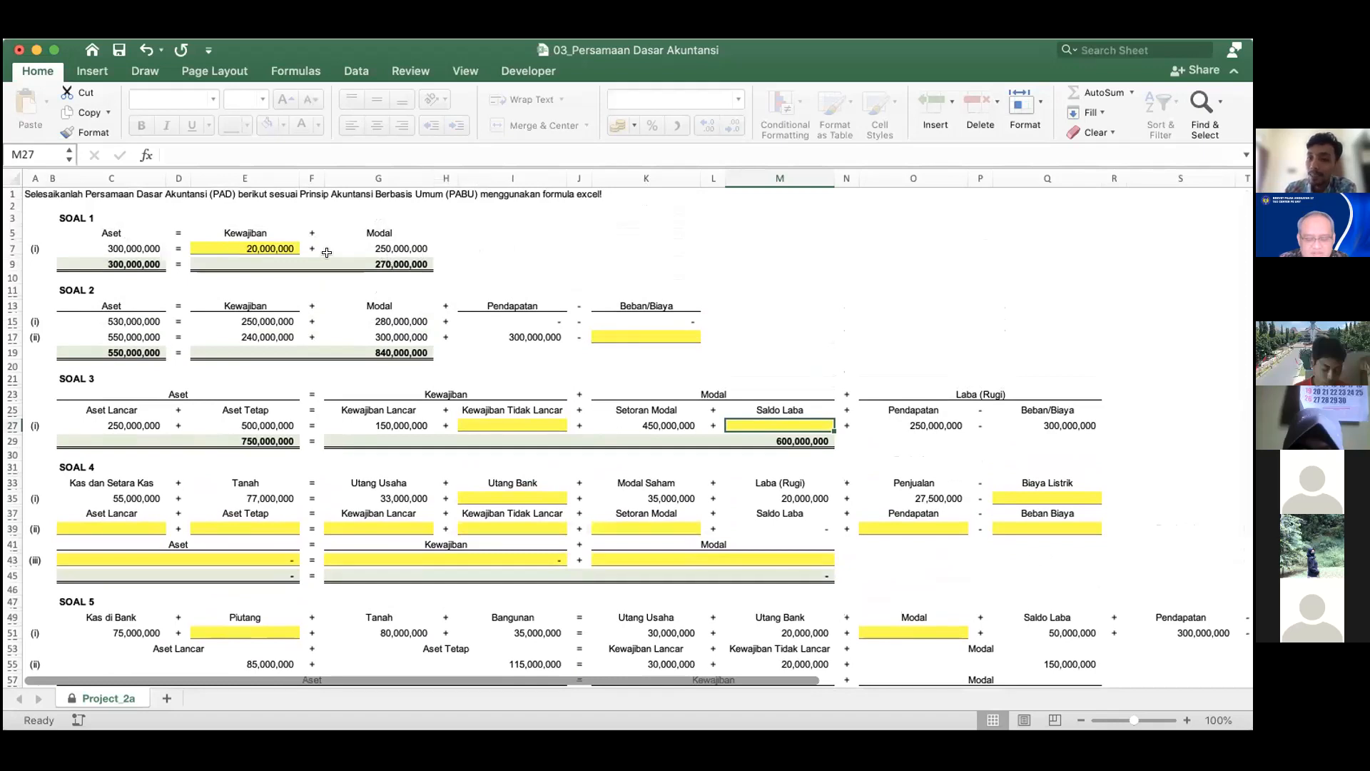
# Clear the SOAL 1 Kewajiban value in cell E7 and select the SOAL 2 Beban/Biaya answer cell K17.
pyautogui.click(277, 246)
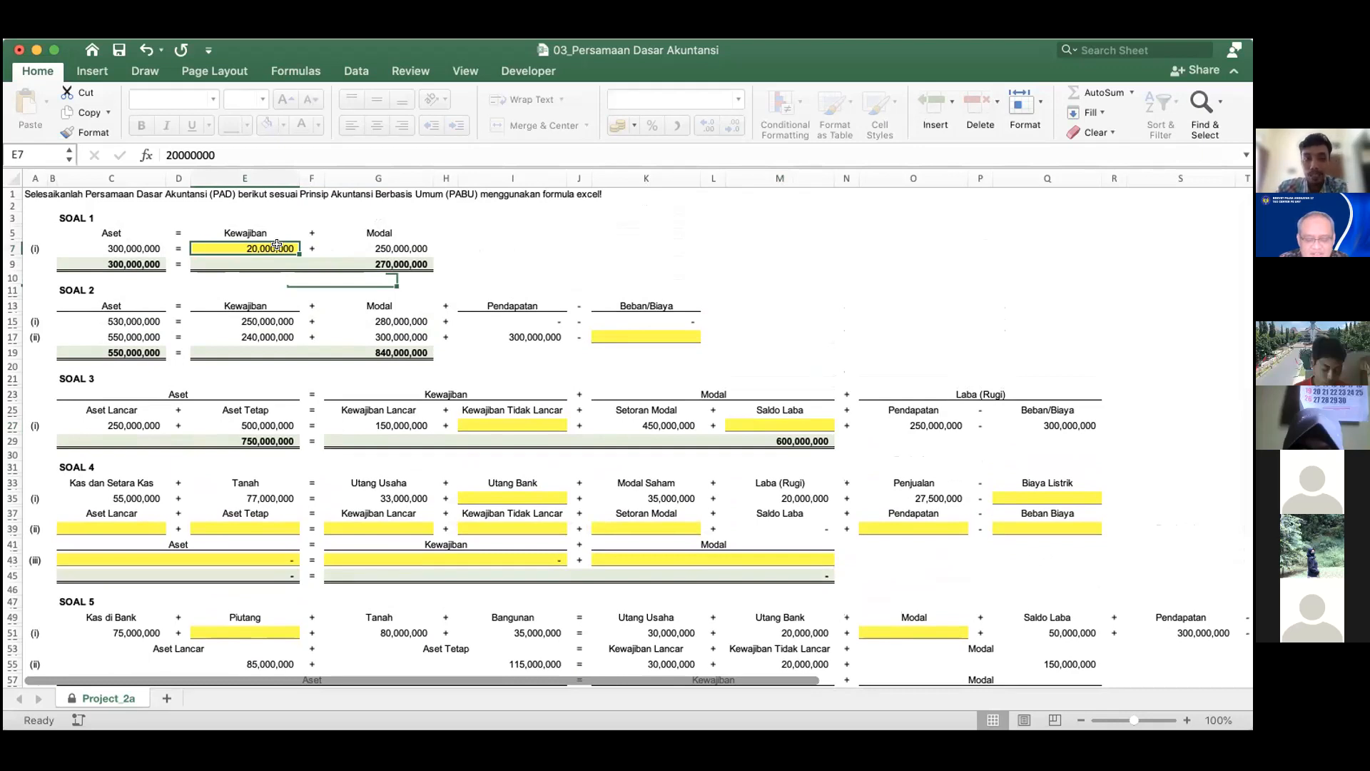
pyautogui.press('Delete')
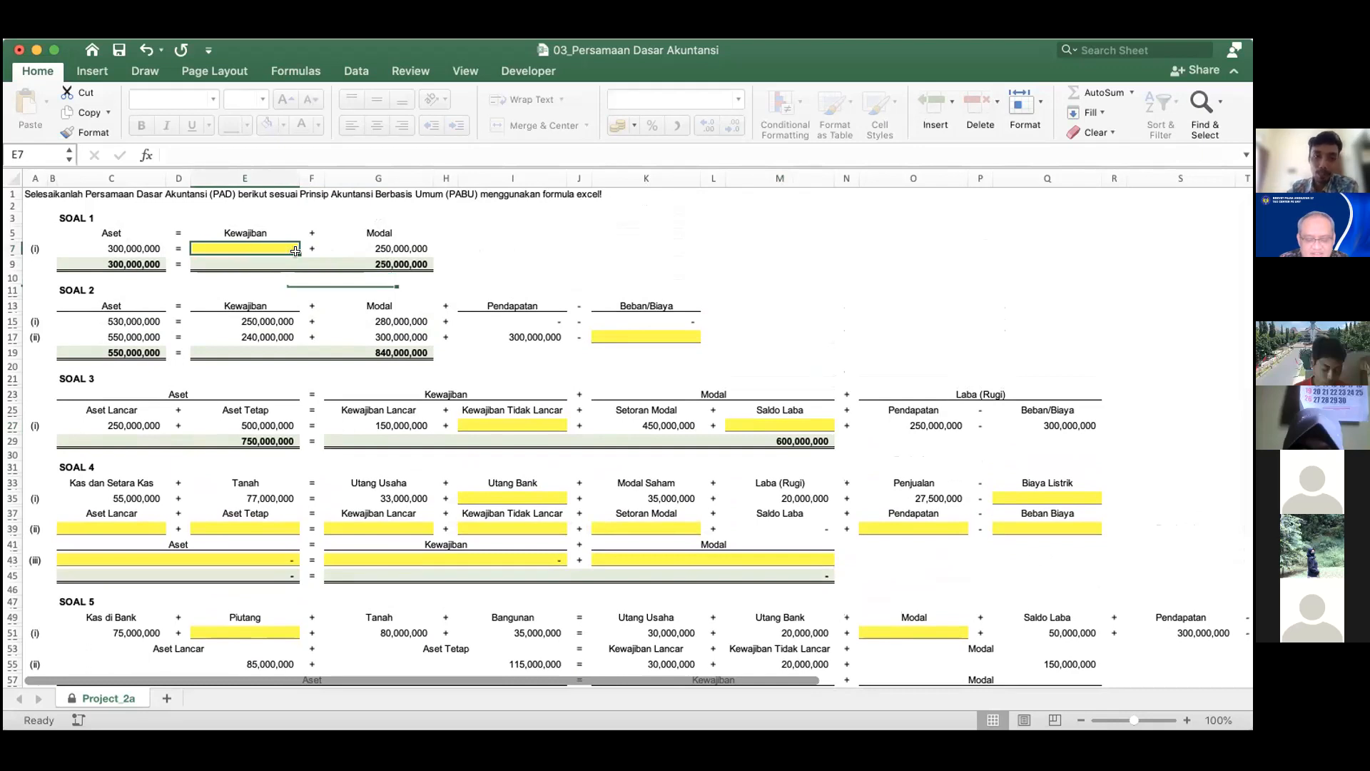
pyautogui.click(618, 334)
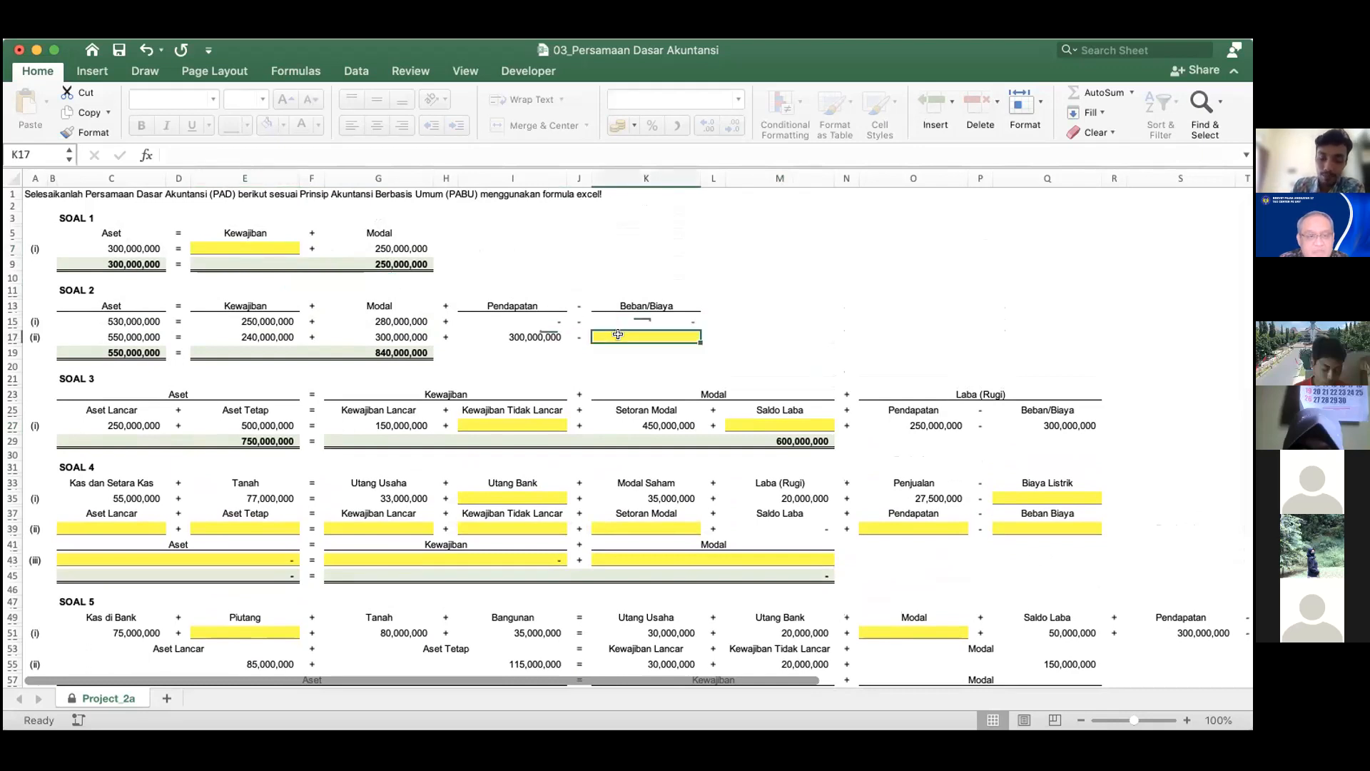
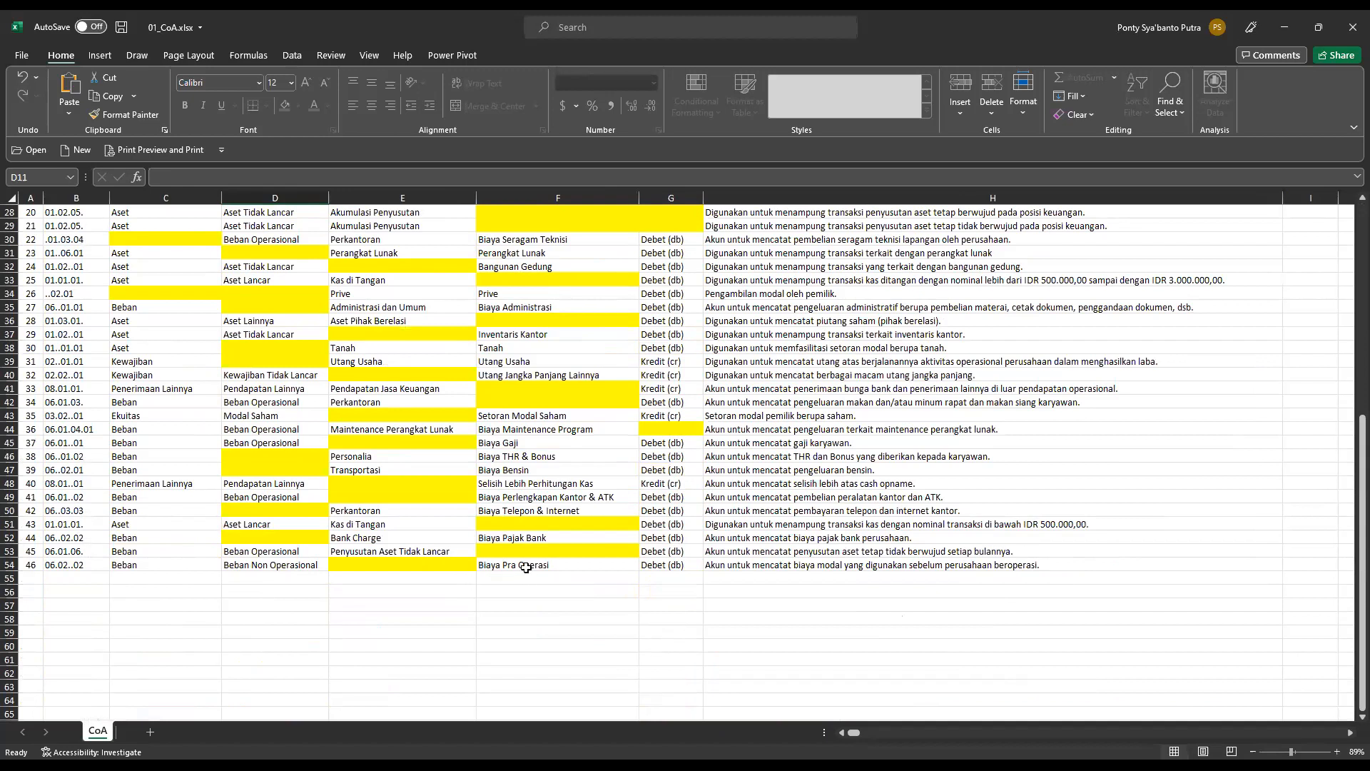
# Review the Akun dalam Laporan options offered for Biaya Pra Operasi in cell E54.
pyautogui.click(437, 562)
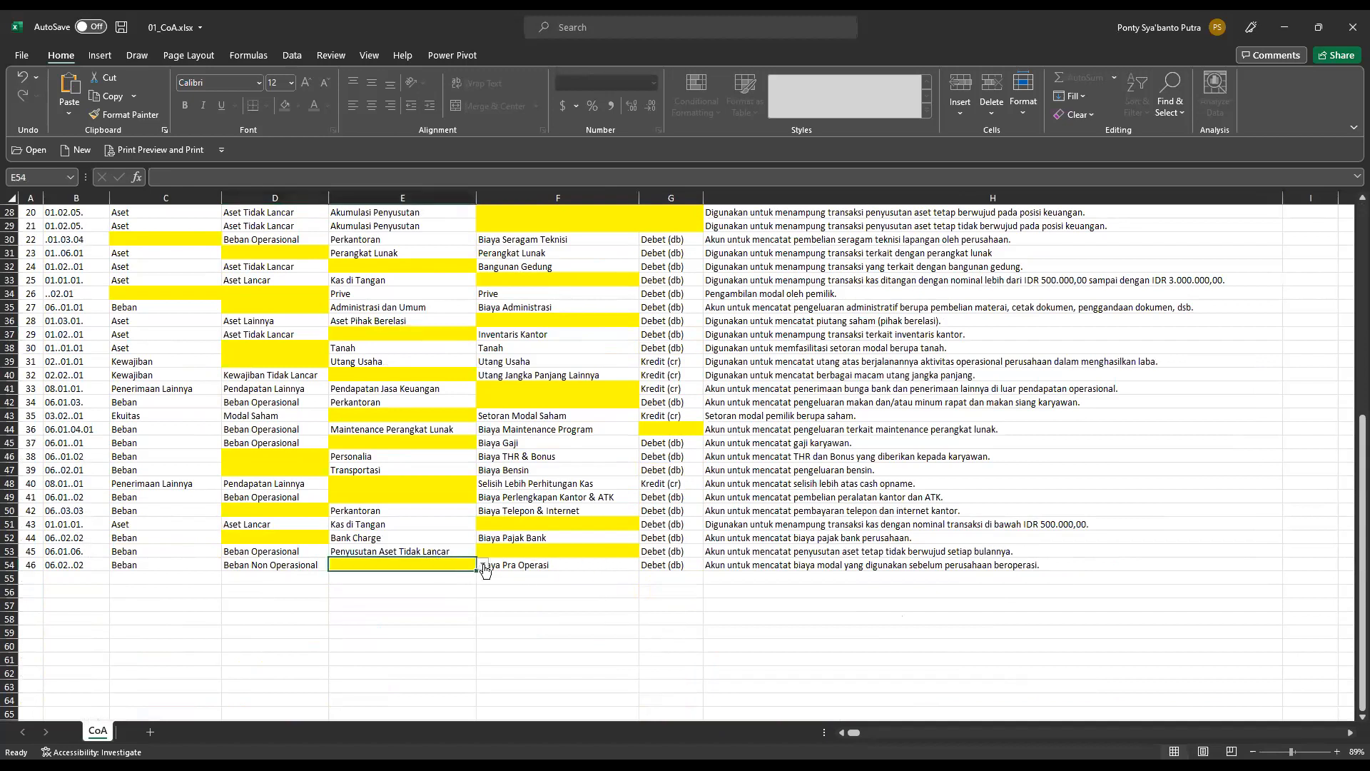
pyautogui.click(483, 564)
pyautogui.moveTo(481, 591); pyautogui.dragTo(478, 651)
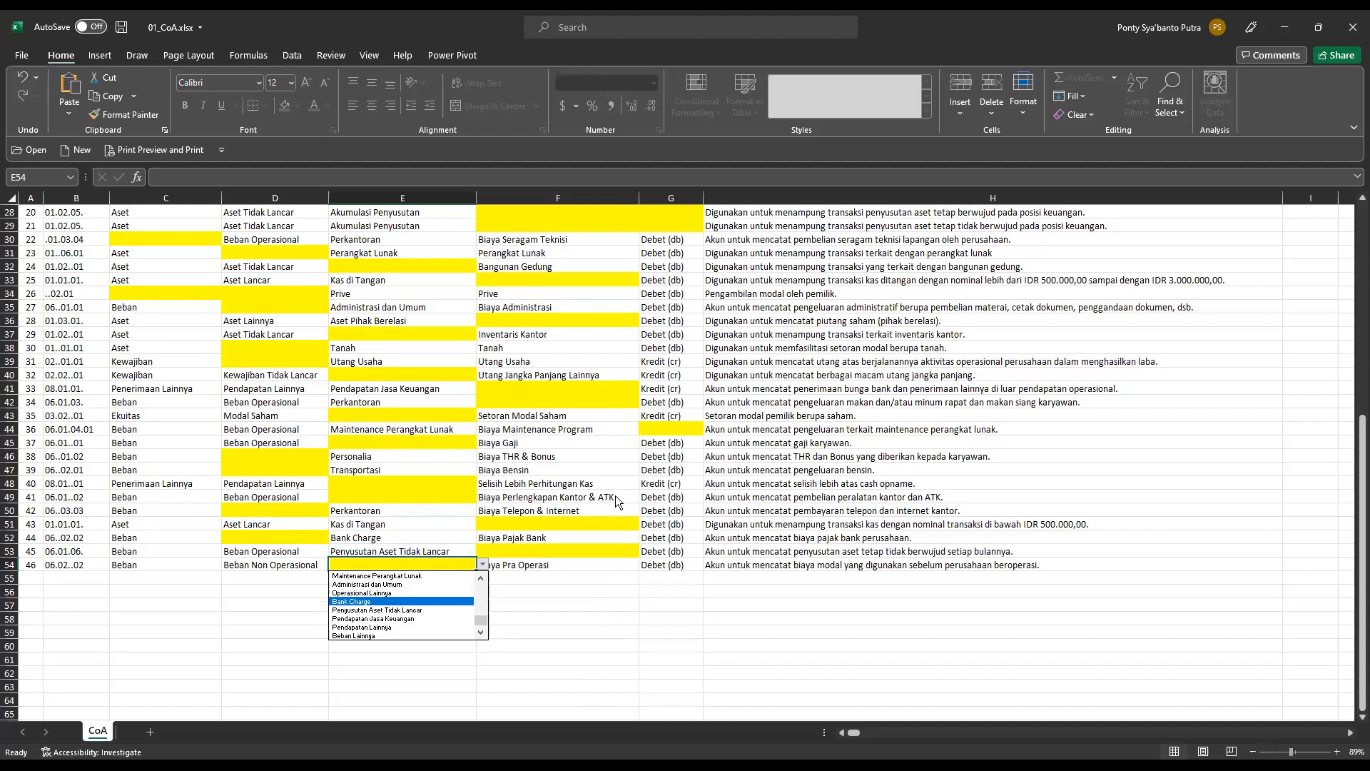
pyautogui.press('Escape')
# Examine the full list of Akun dalam Laporan options for Biaya Perlengkapan Kantor & ATK in cell E49.
pyautogui.click(462, 499)
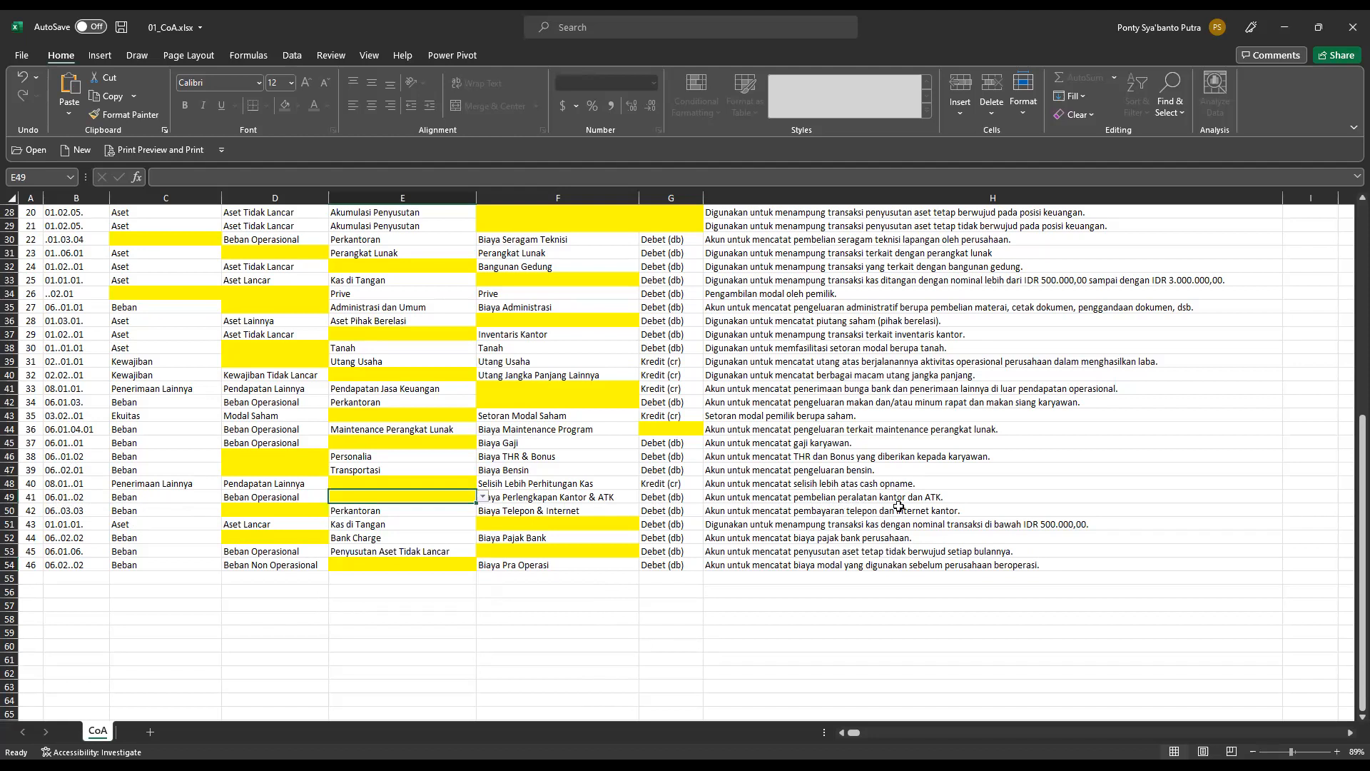
pyautogui.click(483, 497)
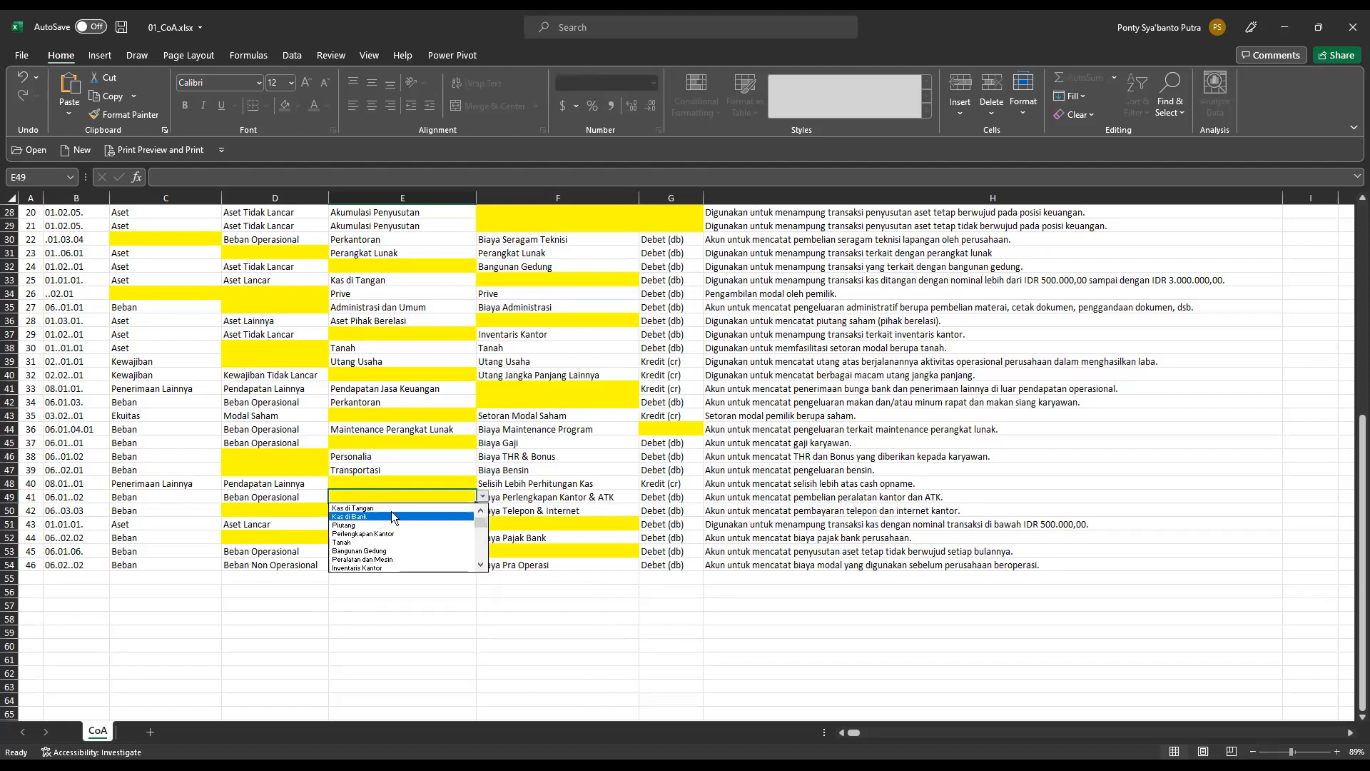
pyautogui.press('Escape')
pyautogui.scroll(3, 421, 626)
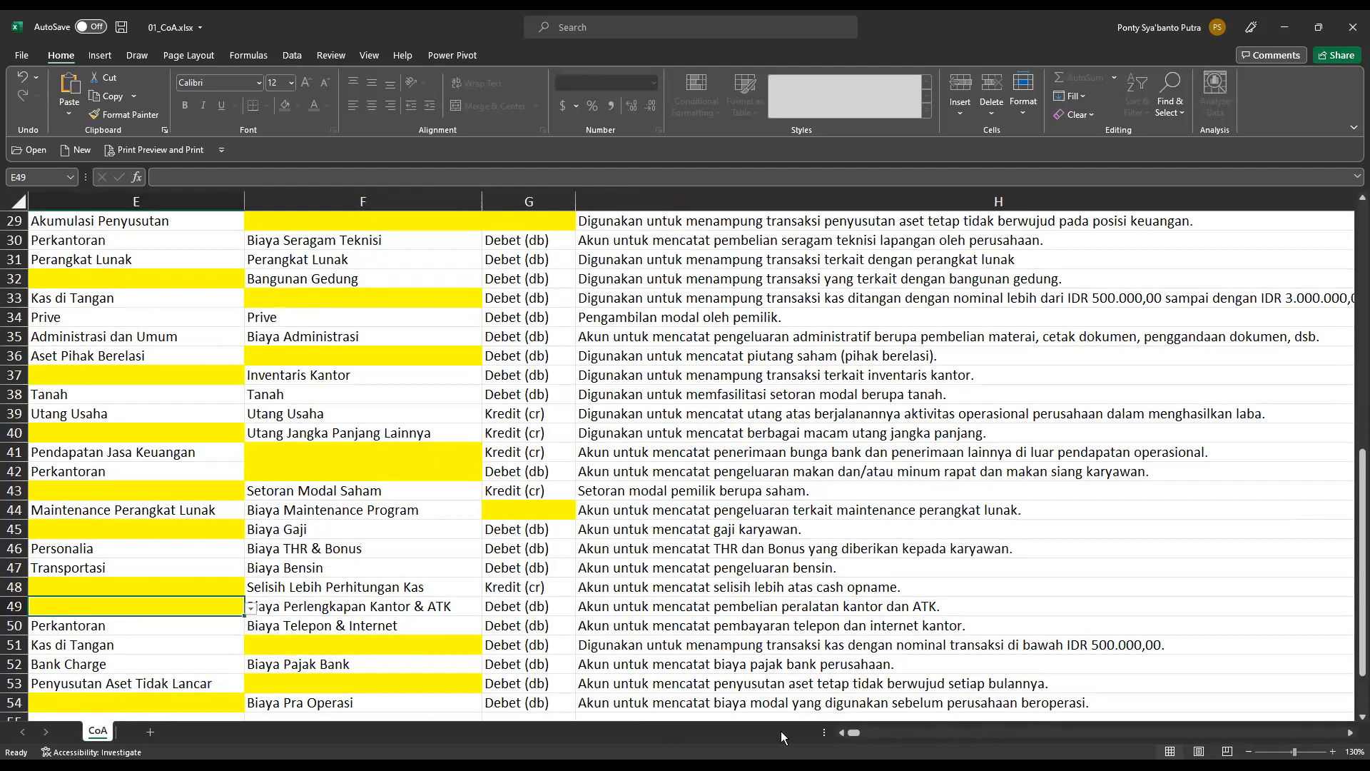
pyautogui.hscroll(-3, 91, 608)
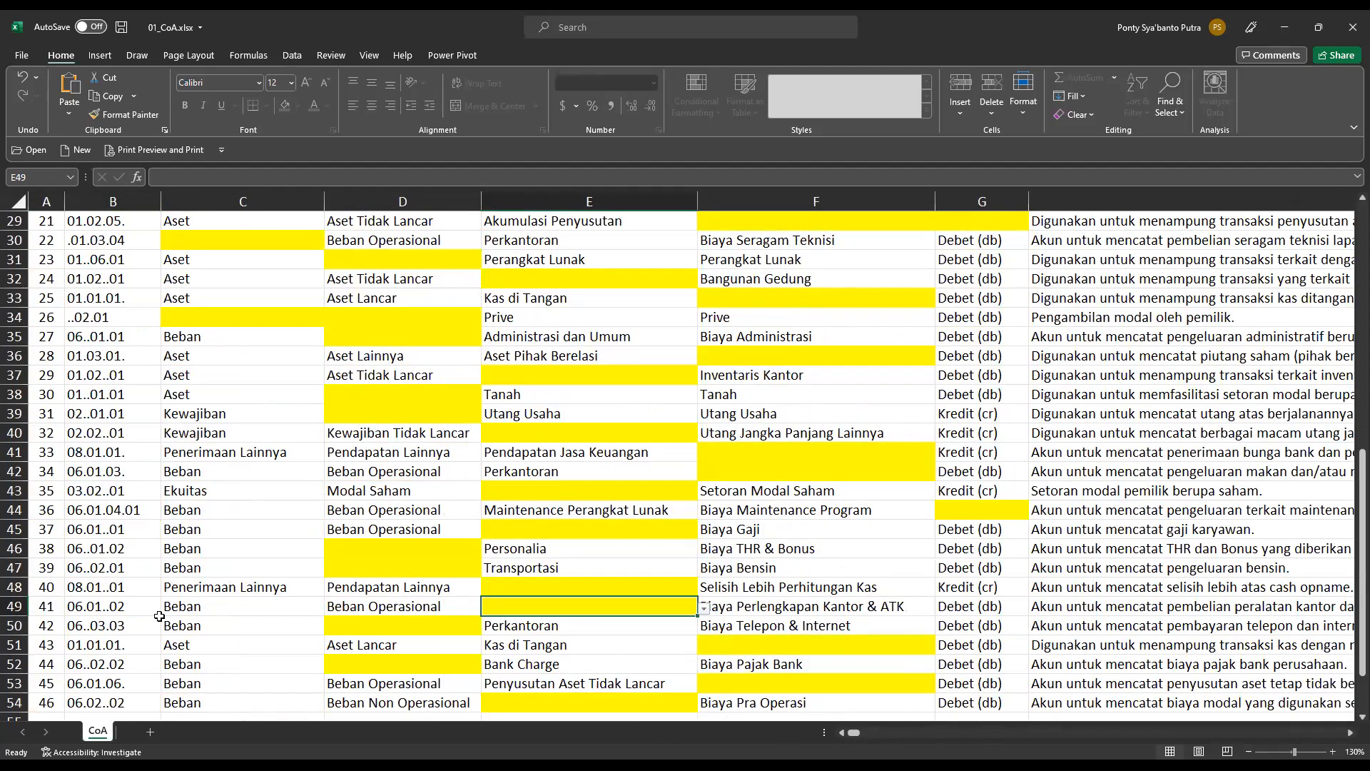
pyautogui.click(706, 608)
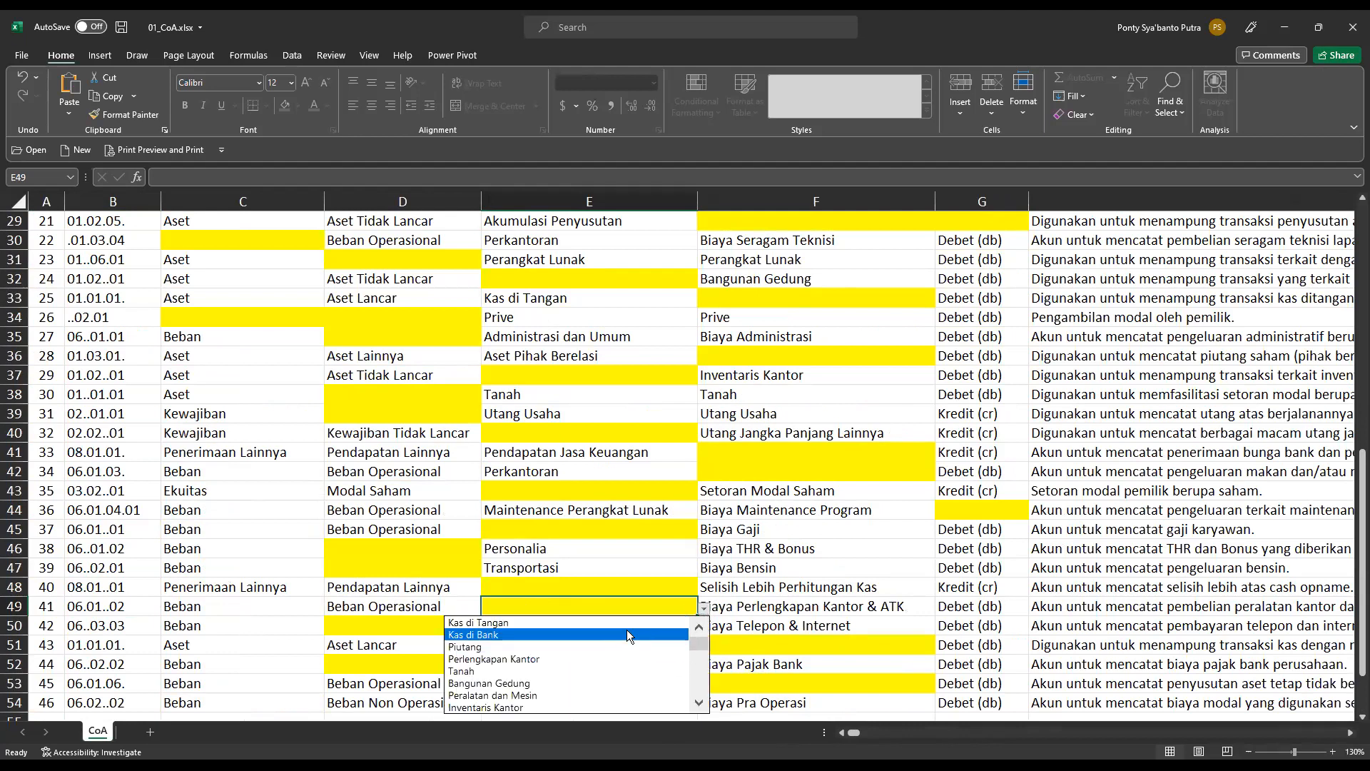
pyautogui.click(700, 705)
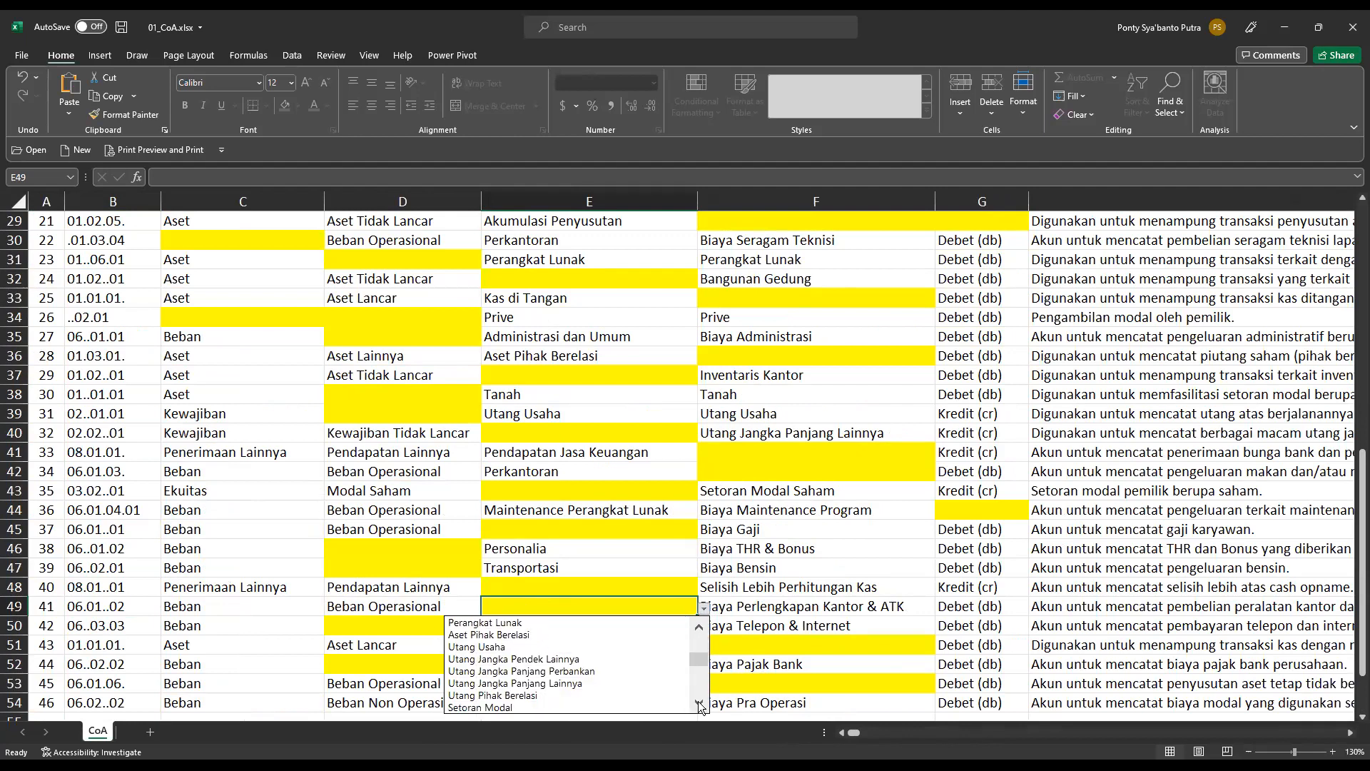
pyautogui.click(700, 629)
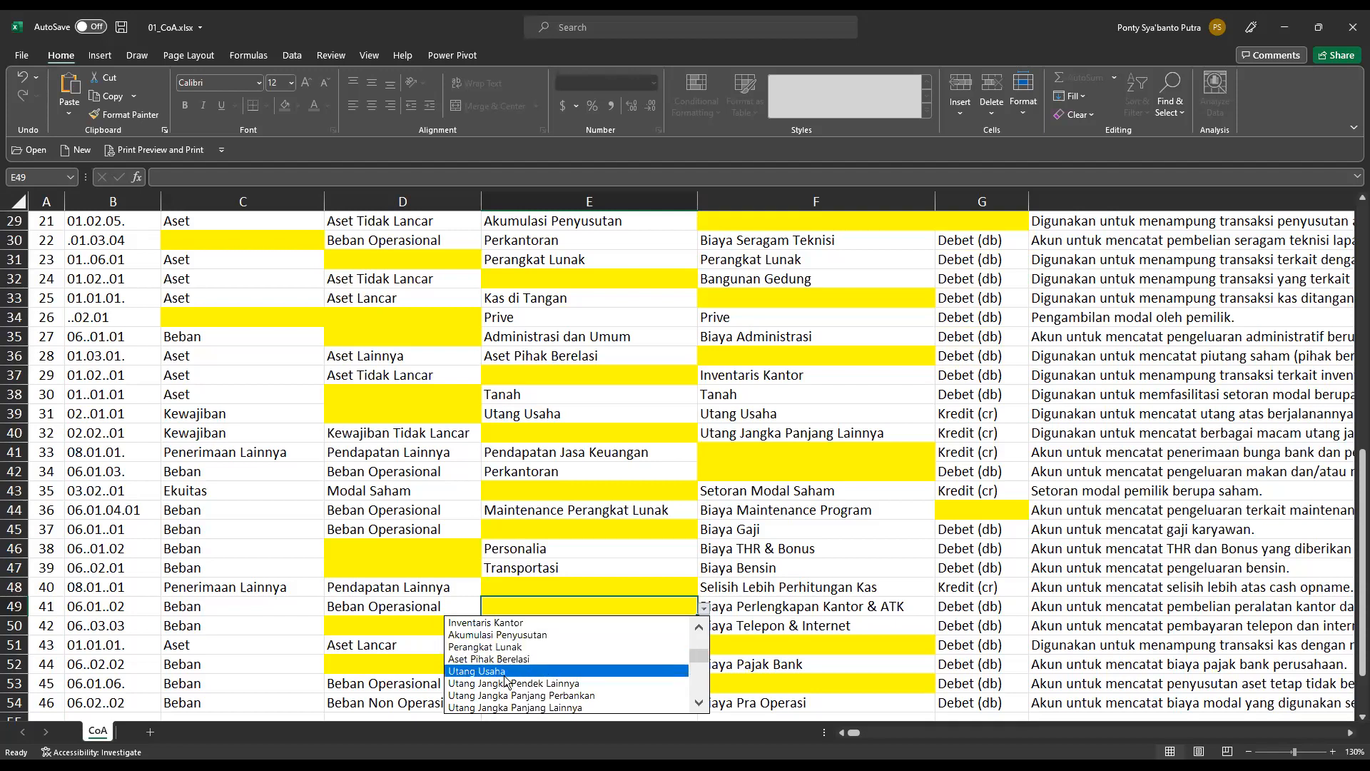
pyautogui.click(701, 703)
pyautogui.click(701, 703)
pyautogui.click(701, 703)
pyautogui.click(701, 703)
pyautogui.click(701, 703)
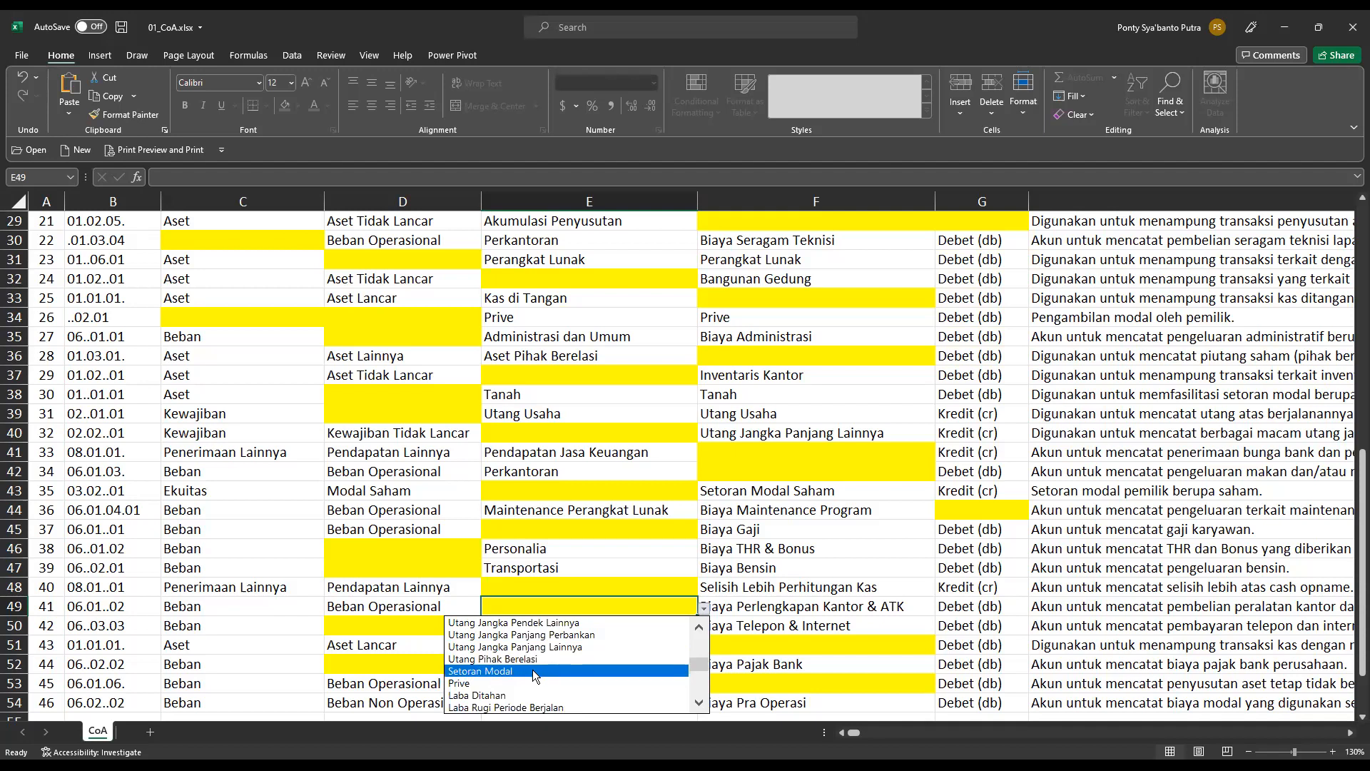
pyautogui.click(701, 707)
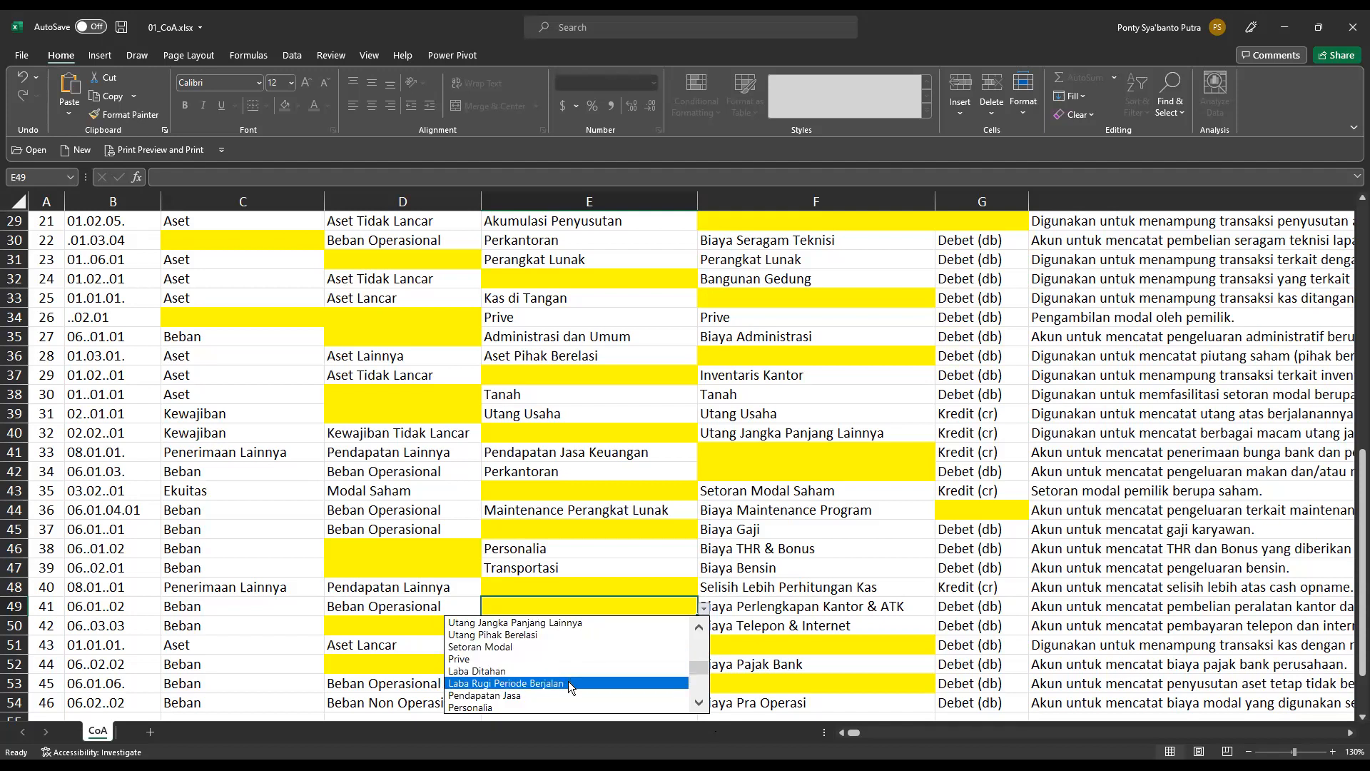
pyautogui.click(701, 703)
pyautogui.click(701, 703)
pyautogui.click(701, 702)
pyautogui.click(701, 702)
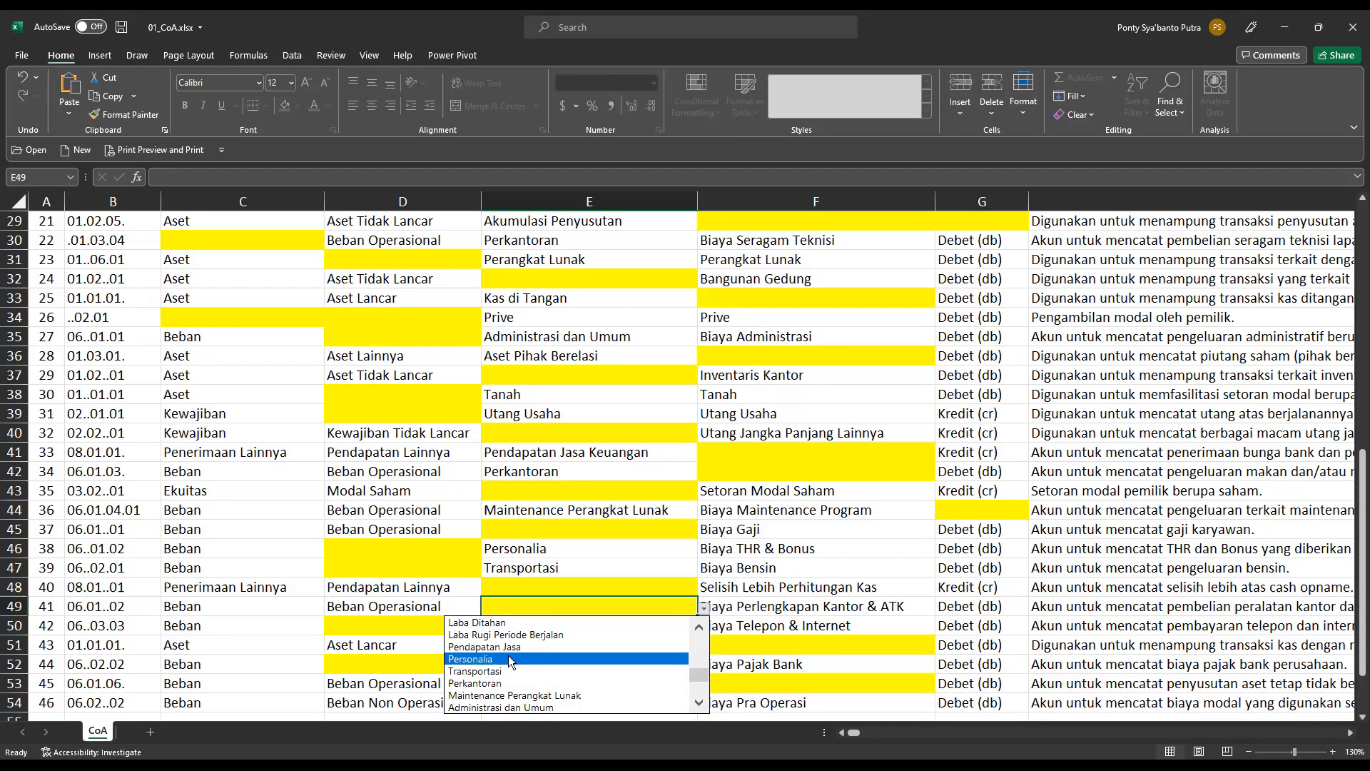
pyautogui.click(699, 703)
pyautogui.click(699, 703)
pyautogui.click(699, 703)
pyautogui.click(699, 703)
pyautogui.click(699, 703)
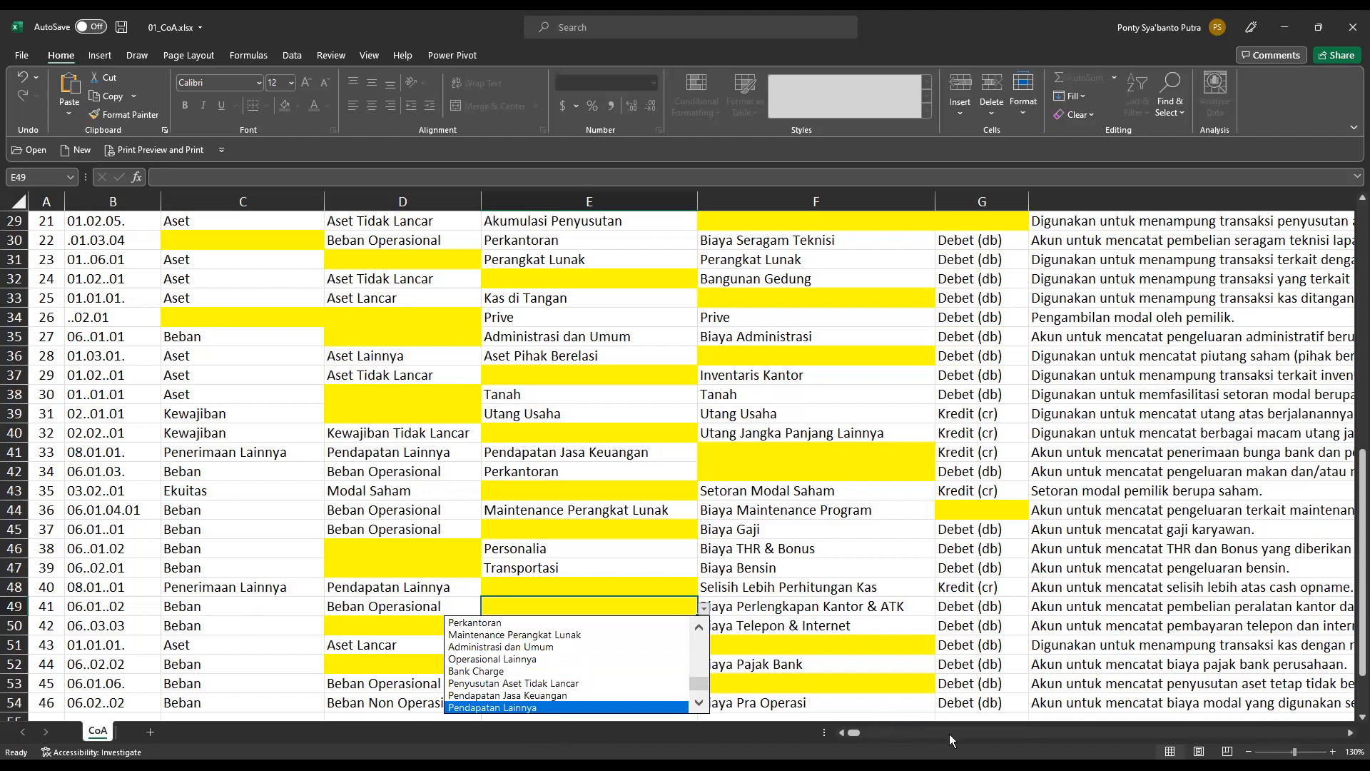
# Check the row 49 description and set its Akun dalam Laporan in cell E49 to Perkantoran.
pyautogui.click(1351, 738)
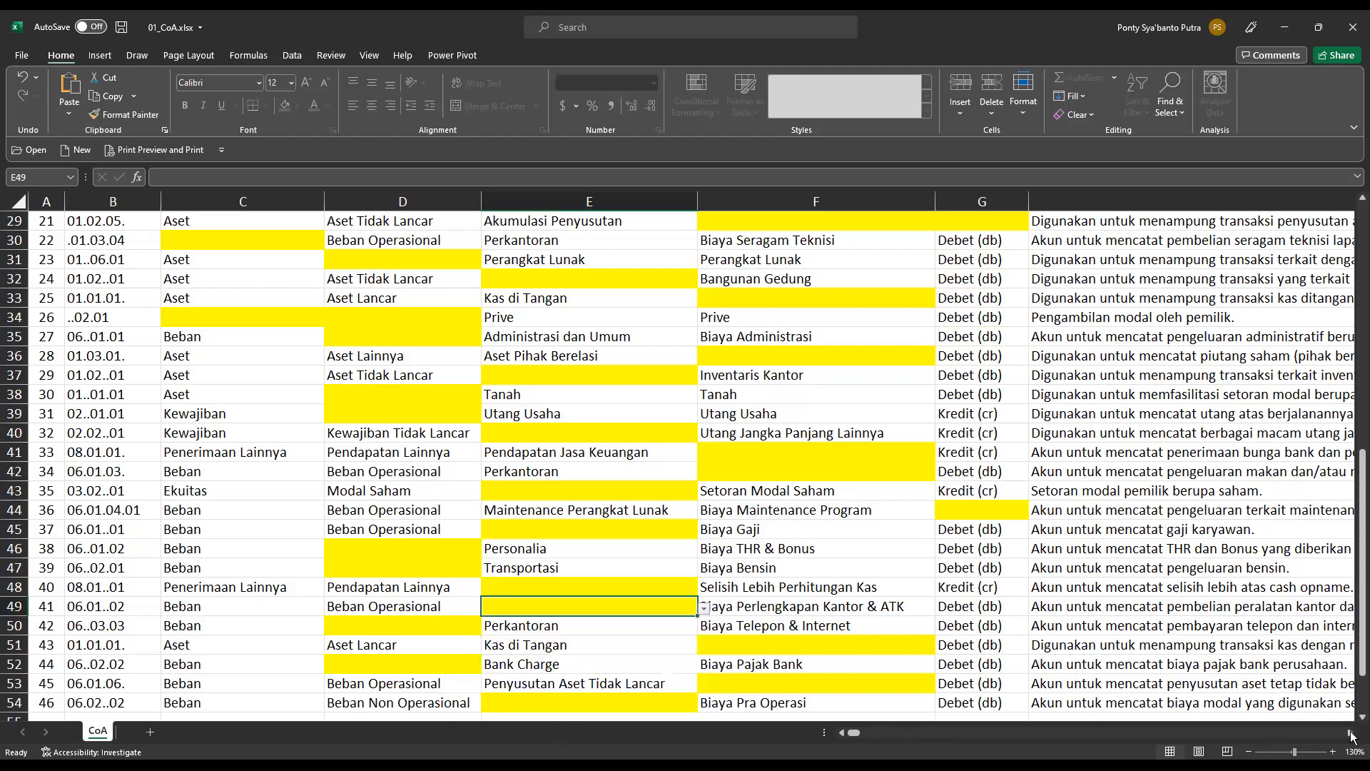
pyautogui.click(1352, 737)
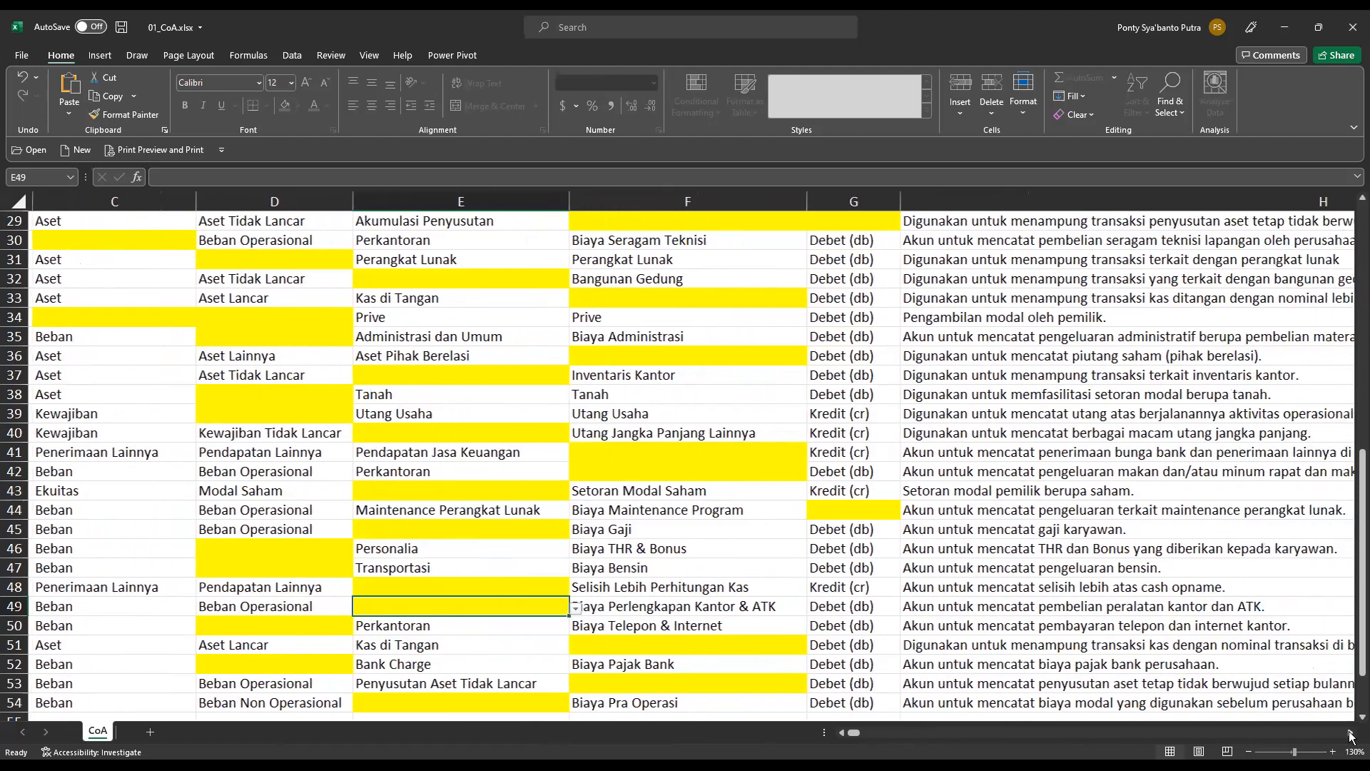
pyautogui.click(1351, 738)
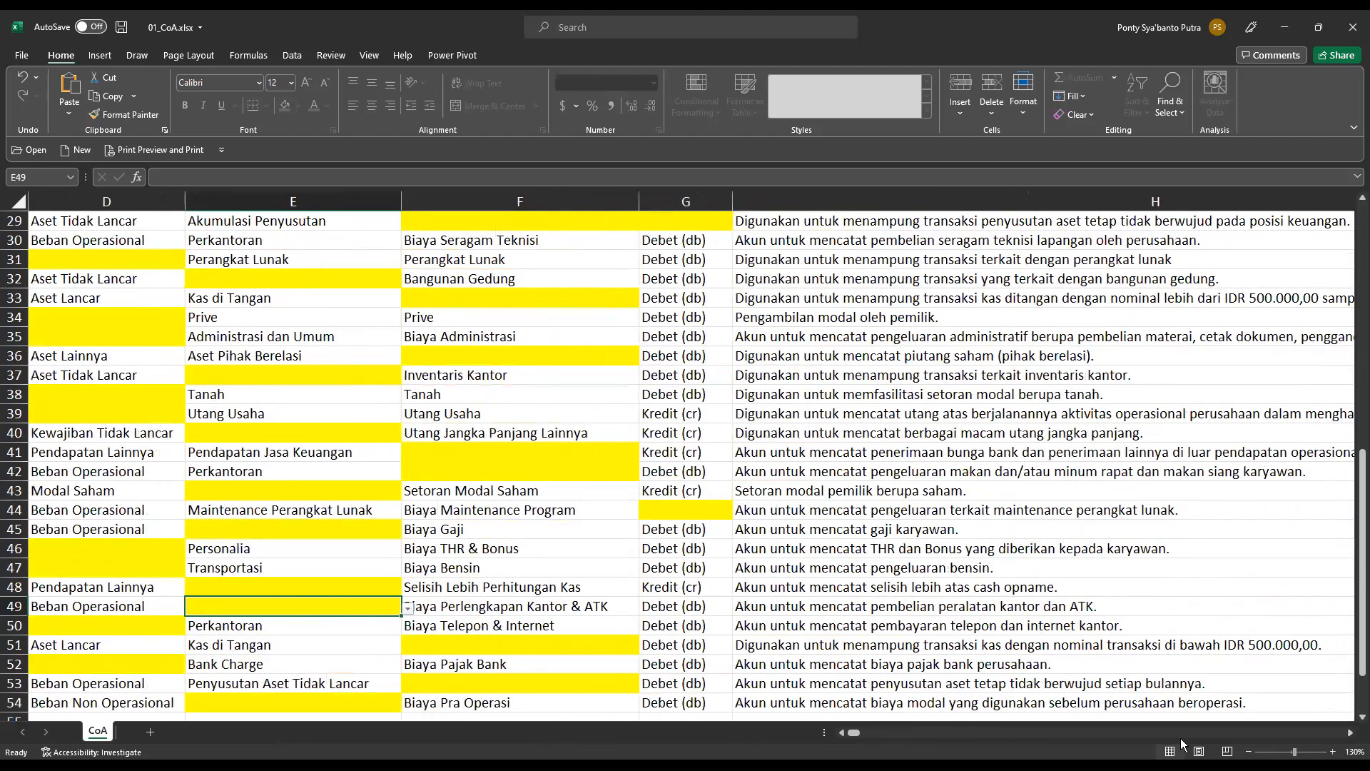
pyautogui.click(841, 732)
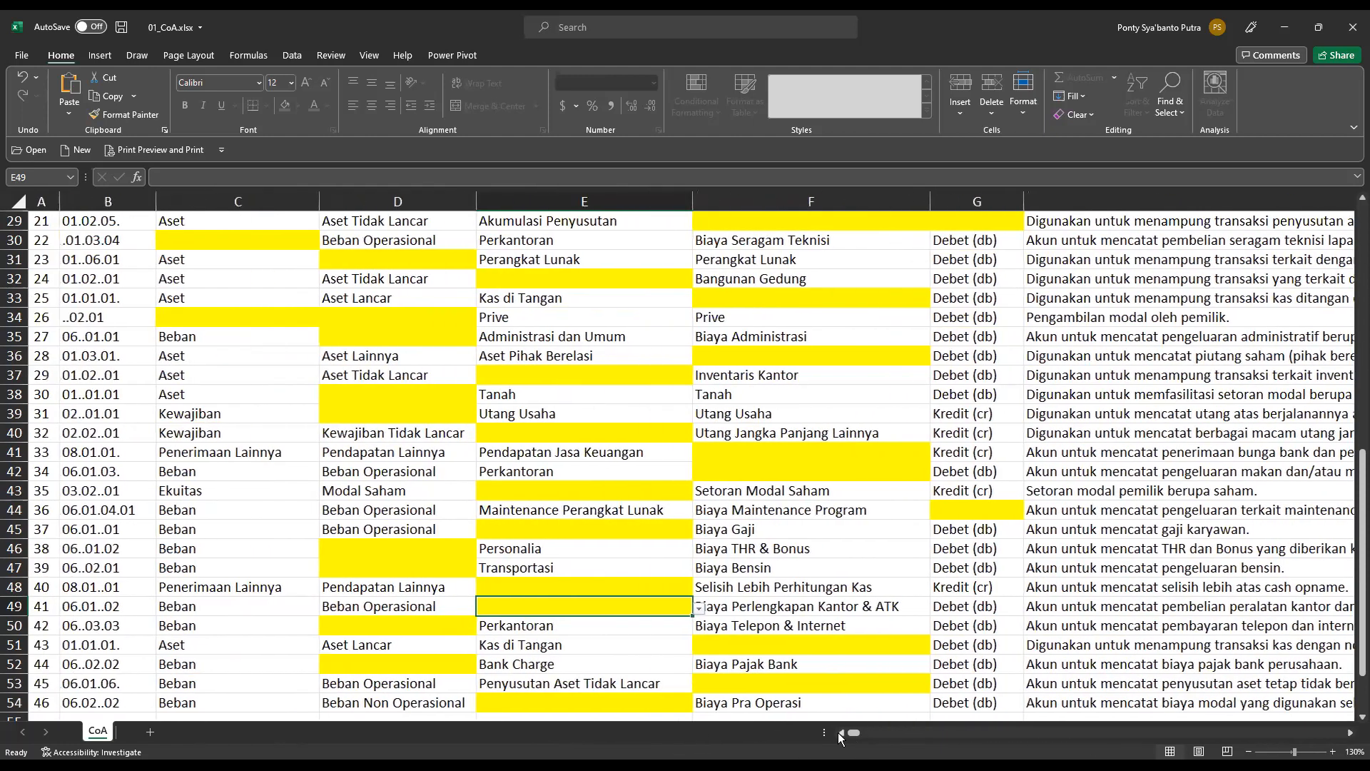
pyautogui.click(705, 607)
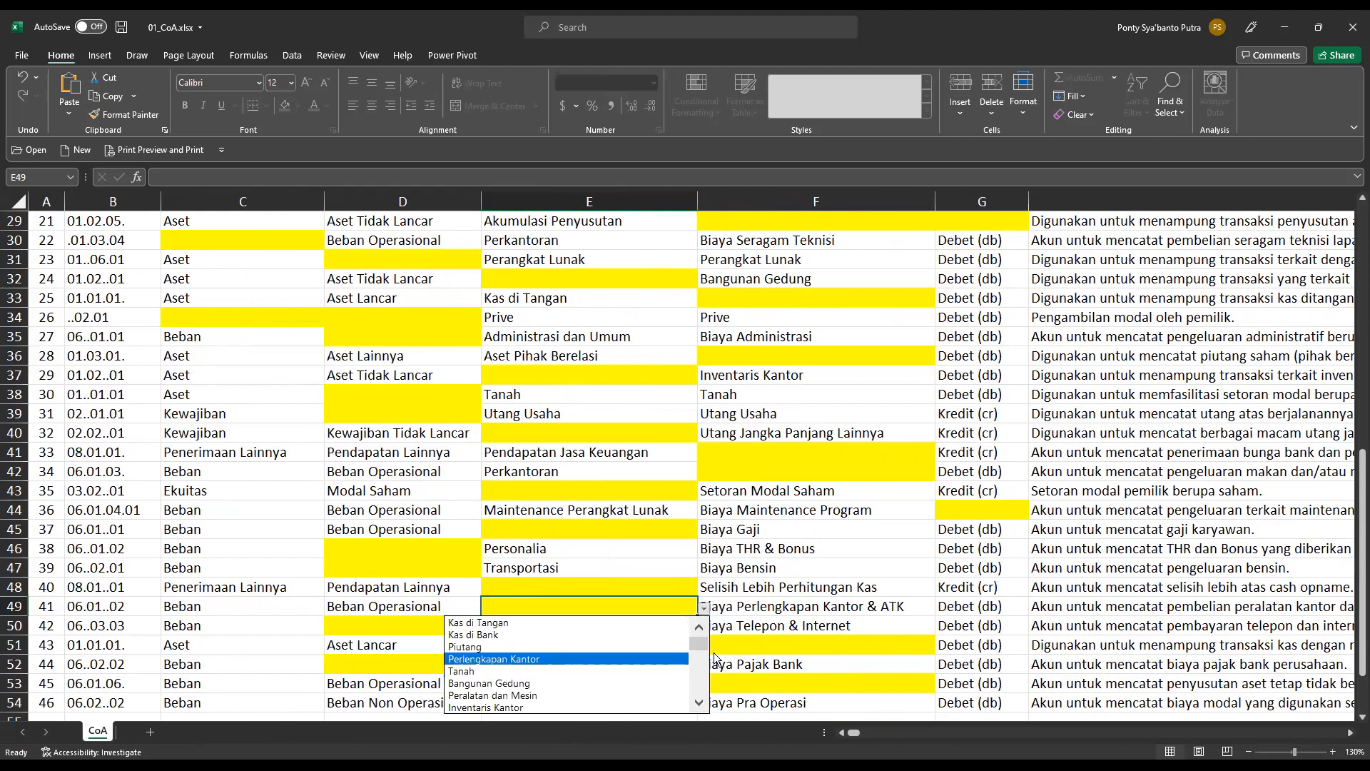
pyautogui.moveTo(699, 643); pyautogui.dragTo(708, 698)
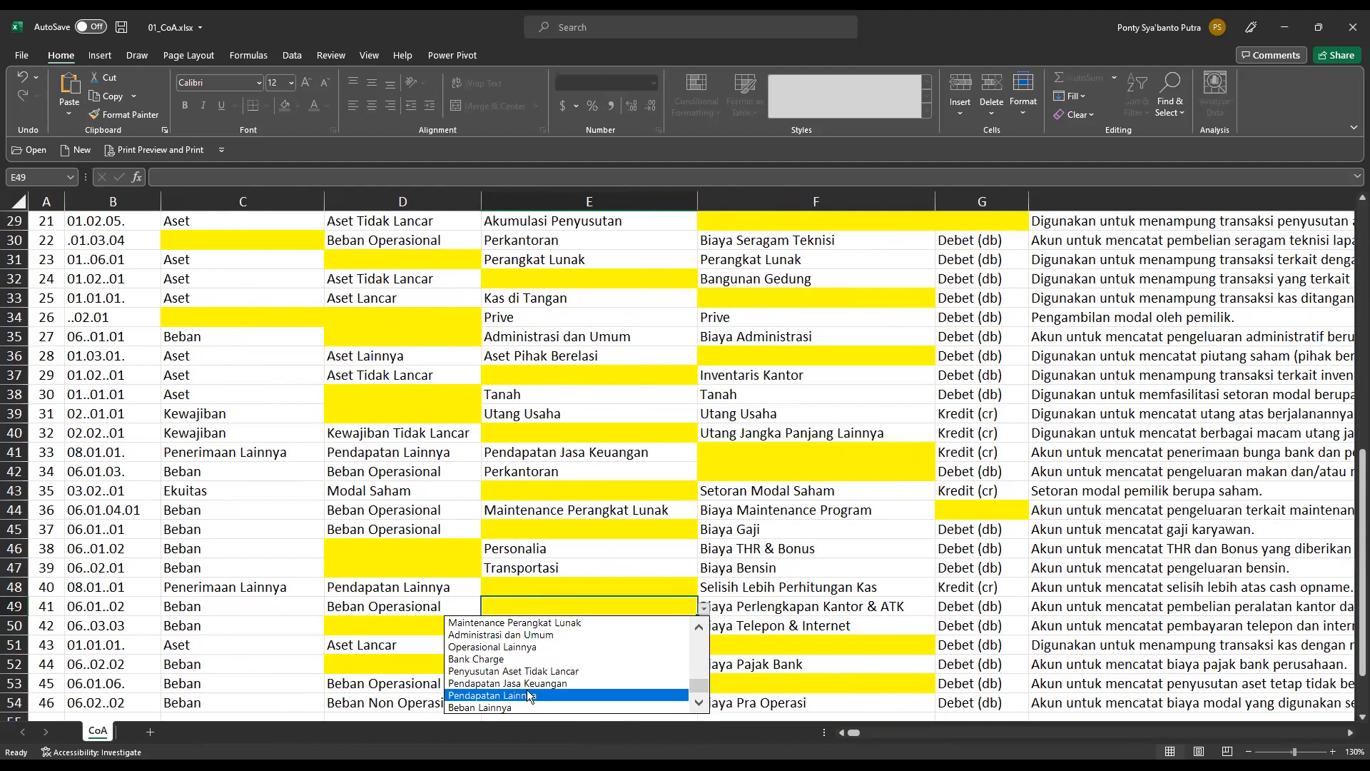
pyautogui.click(700, 628)
pyautogui.click(700, 629)
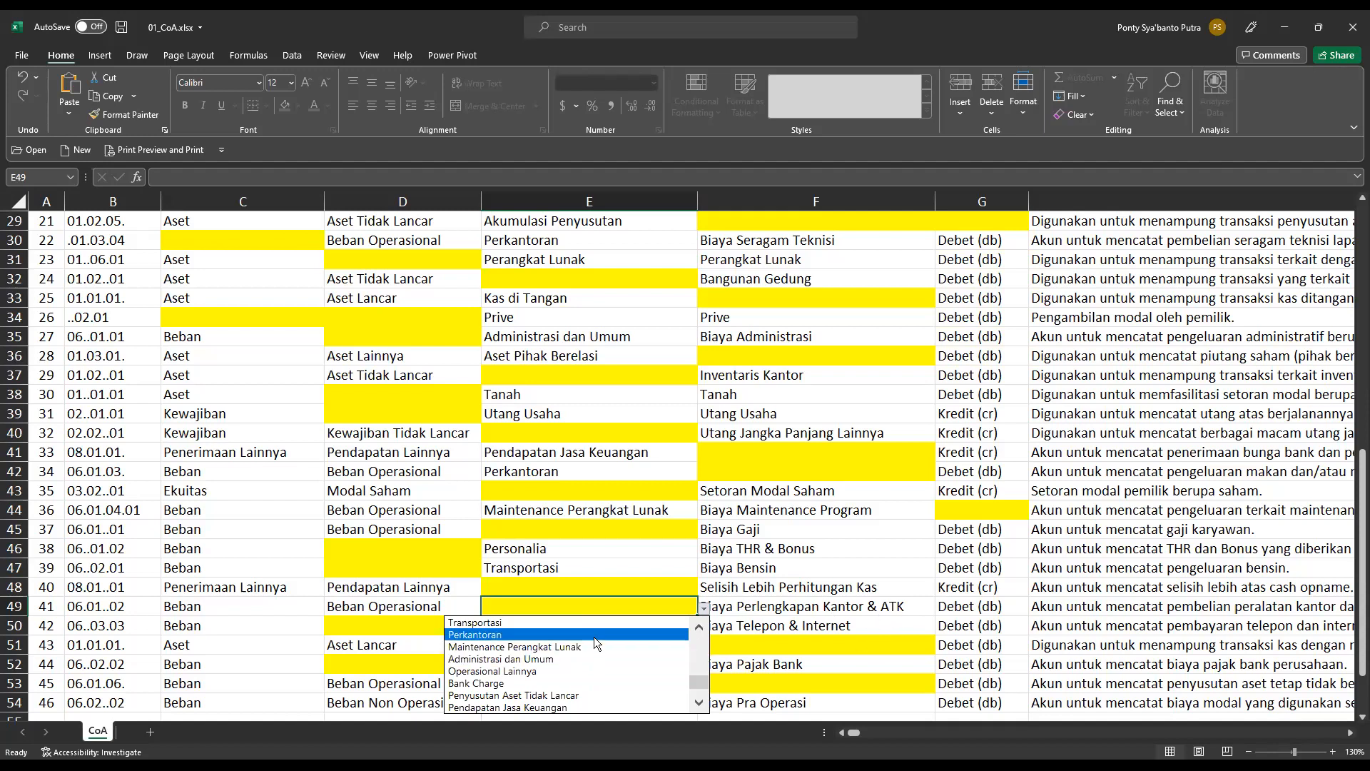
pyautogui.click(497, 634)
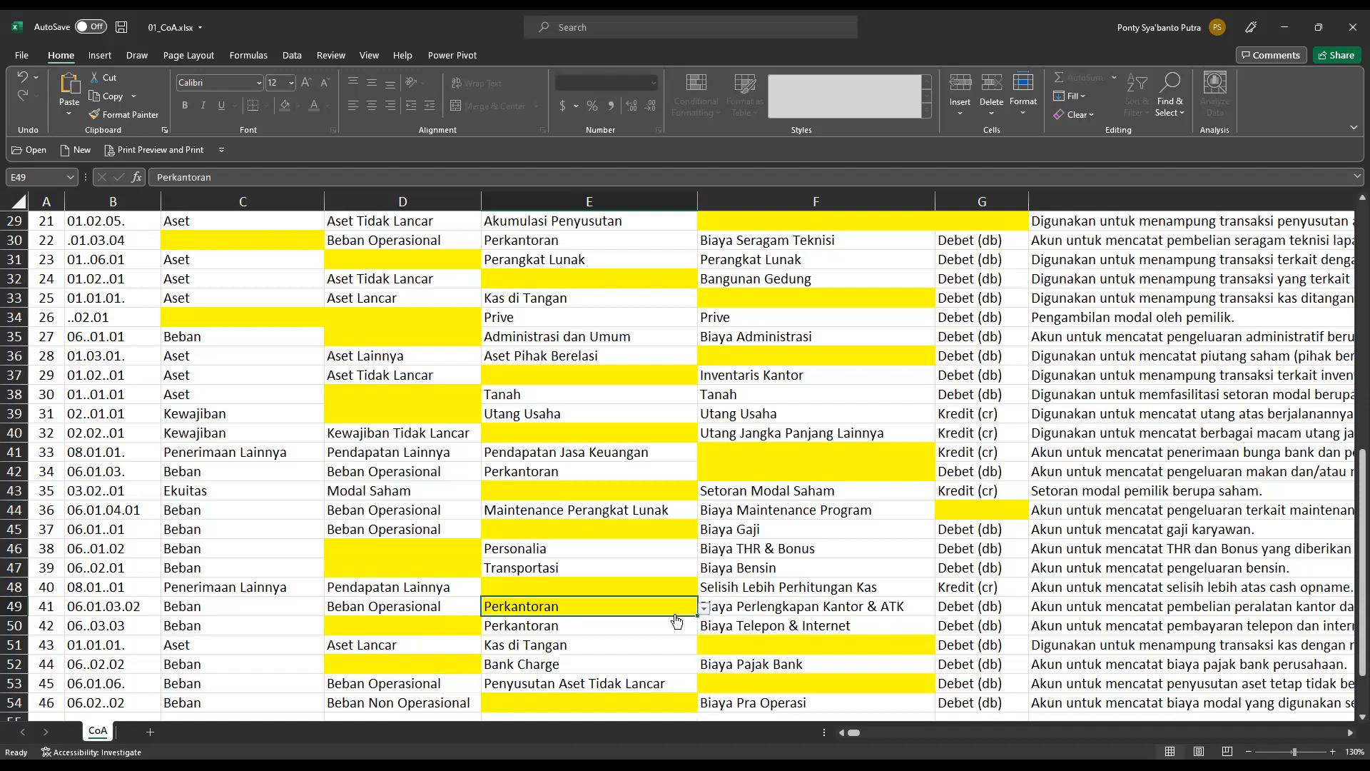
# Review row 49's account code, transaction description and available Akun dalam Laporan options against the Perkantoran choice.
pyautogui.click(1350, 734)
pyautogui.click(1350, 733)
pyautogui.click(1349, 734)
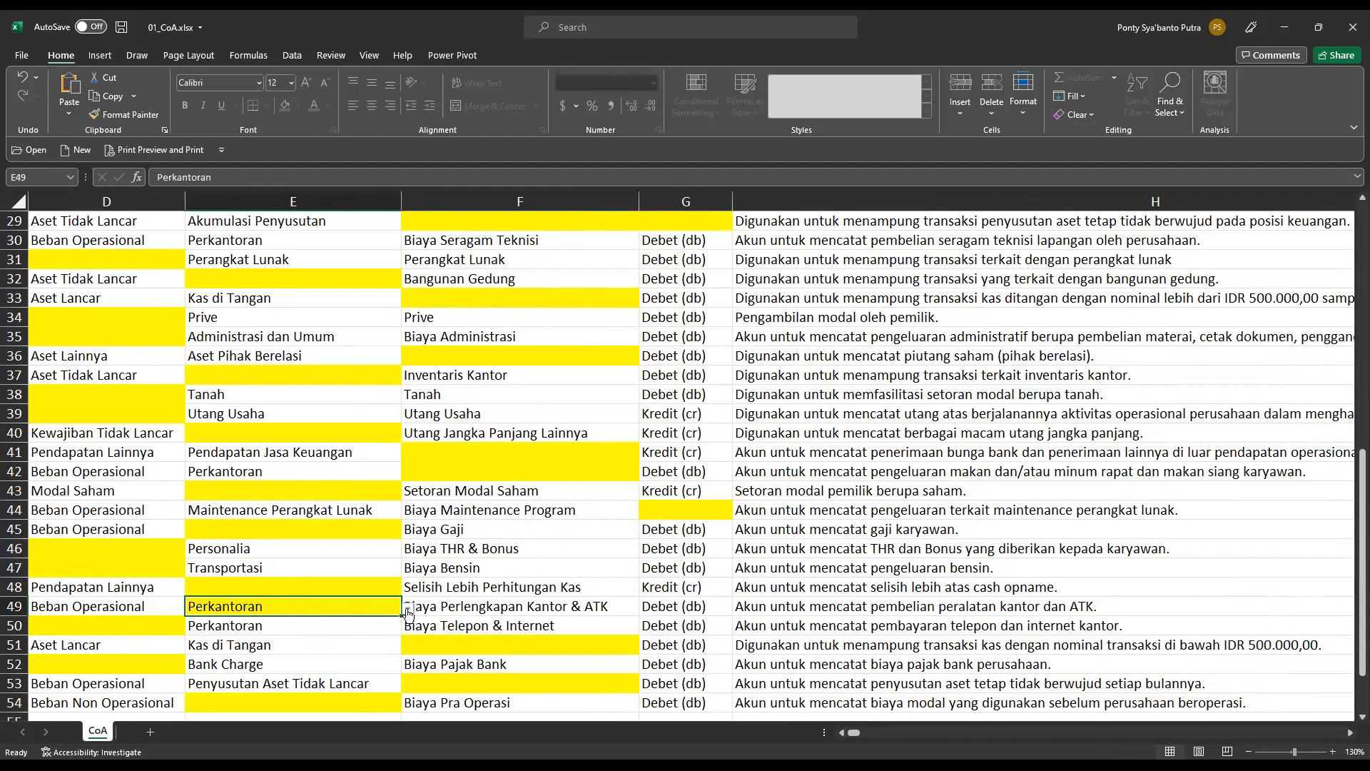
pyautogui.click(842, 733)
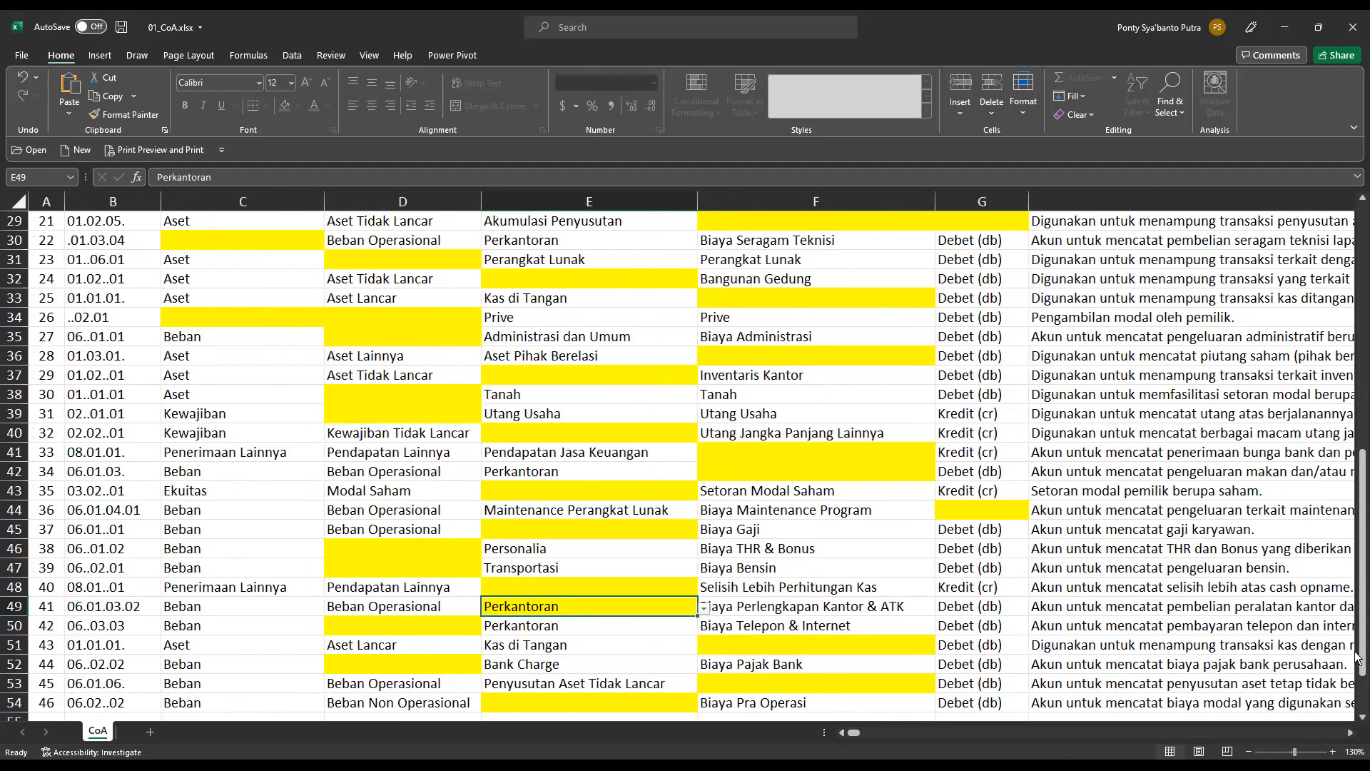
pyautogui.moveTo(1357, 650); pyautogui.dragTo(1357, 682)
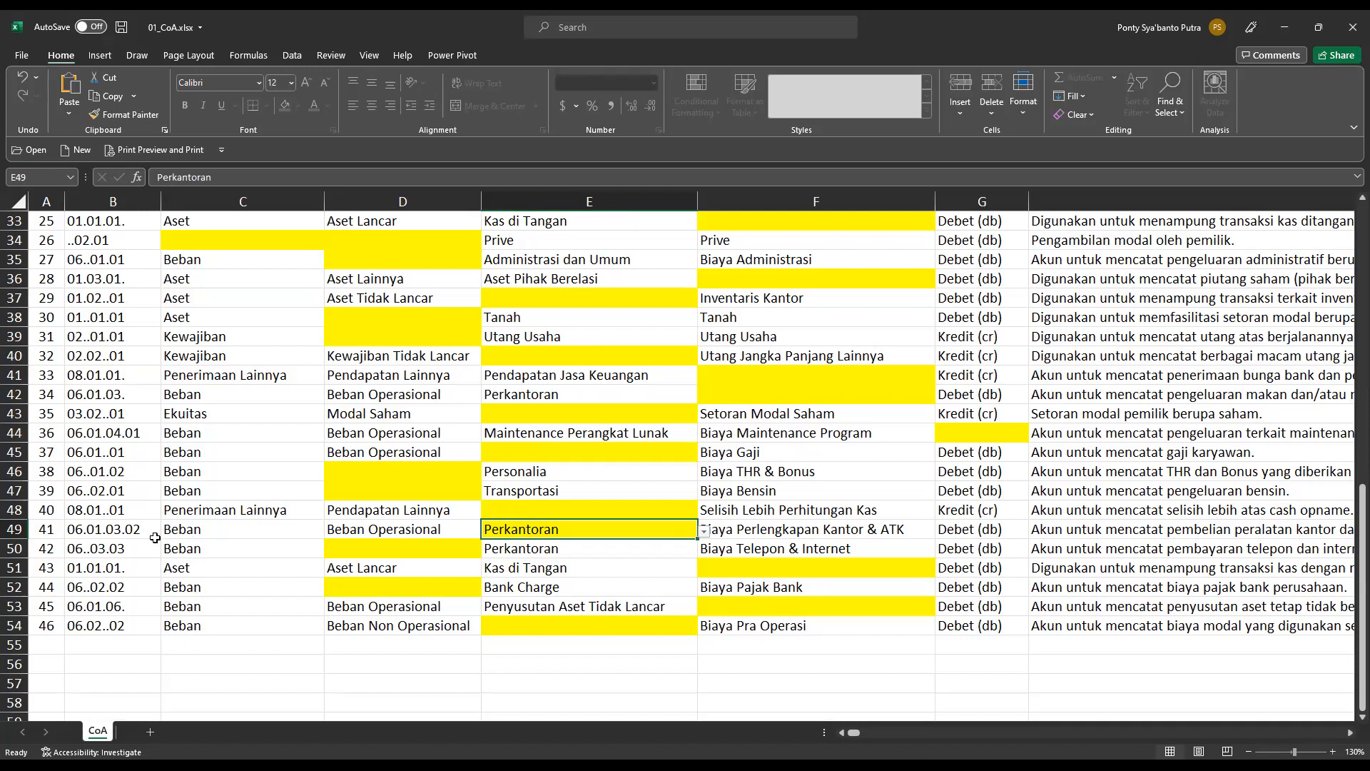
pyautogui.click(704, 531)
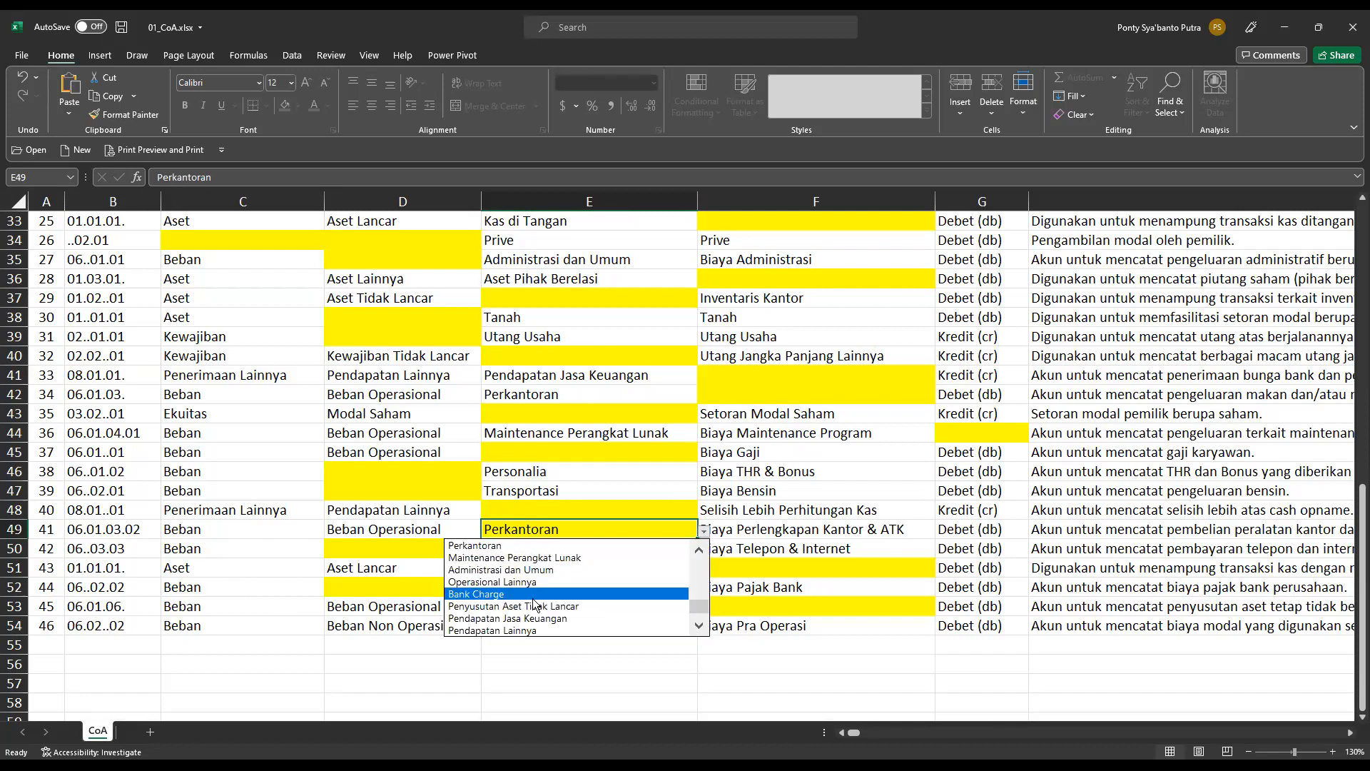
pyautogui.click(703, 534)
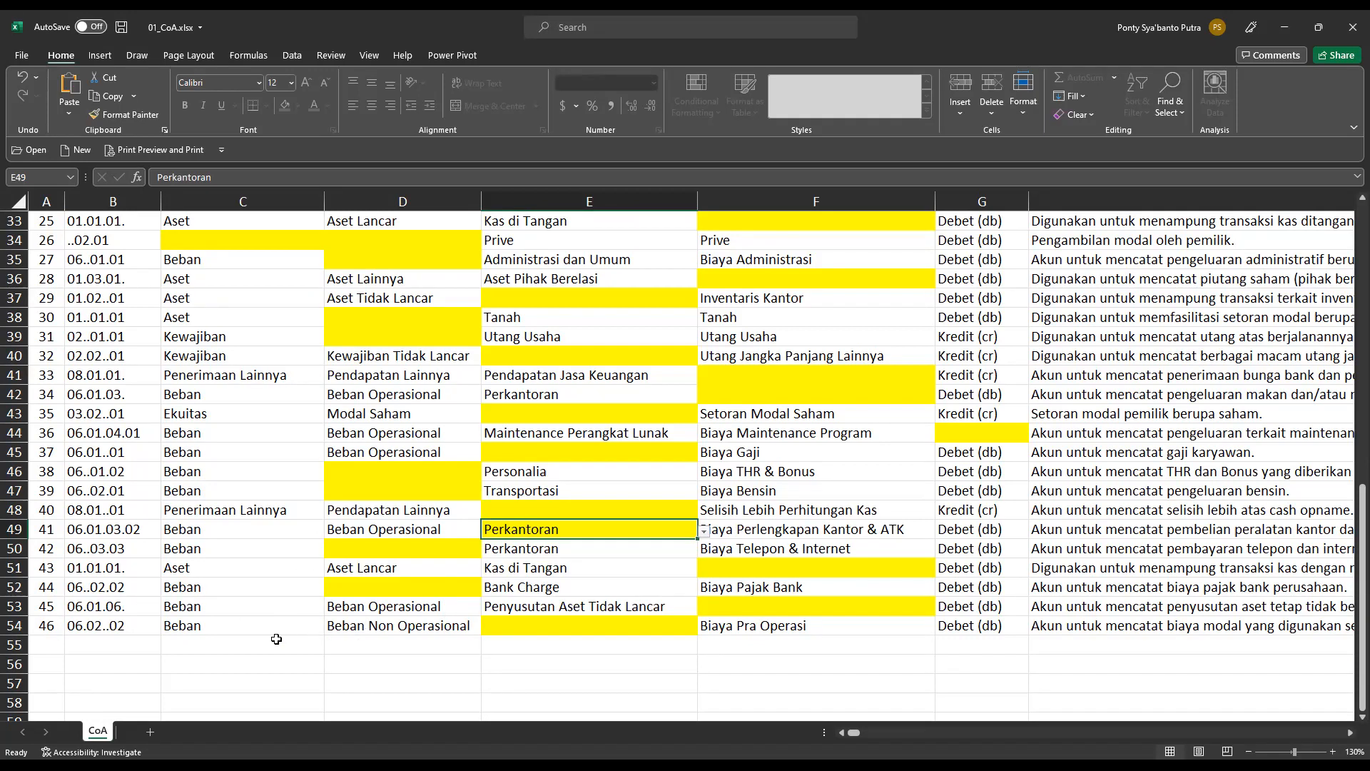
pyautogui.click(1351, 734)
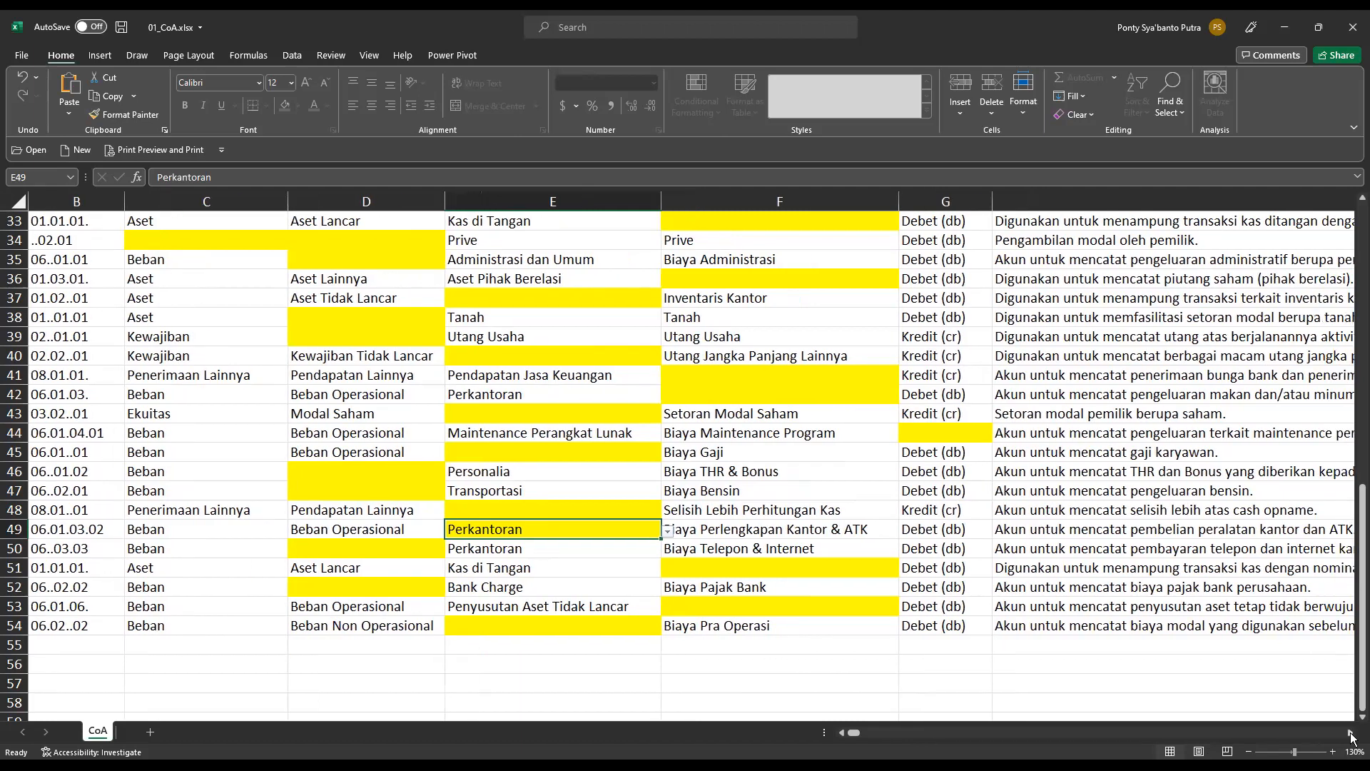
pyautogui.click(1351, 733)
pyautogui.click(1351, 733)
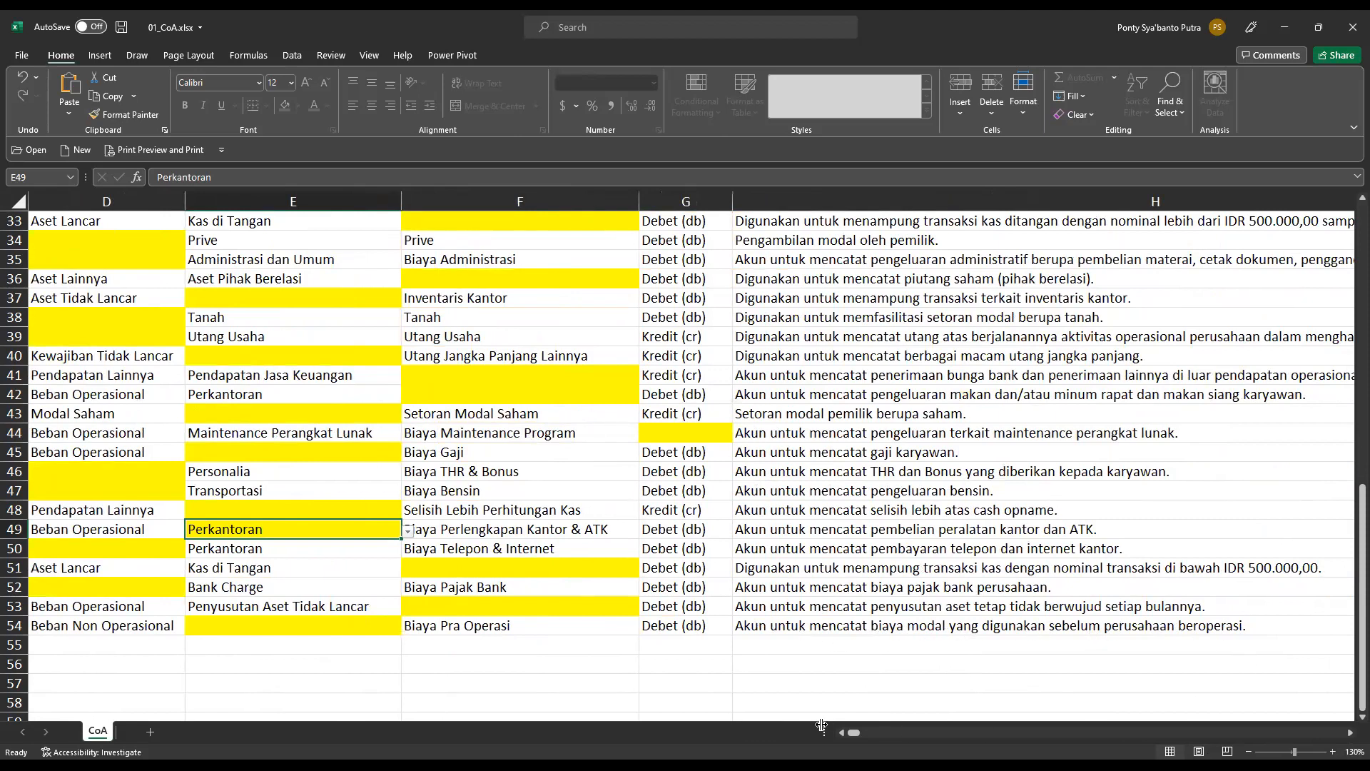
# Set the Akun dalam Laporan for Biaya Pra Operasi in cell E54 to Administrasi dan Umum.
pyautogui.click(844, 735)
pyautogui.click(843, 735)
pyautogui.click(843, 736)
pyautogui.click(696, 631)
pyautogui.click(704, 626)
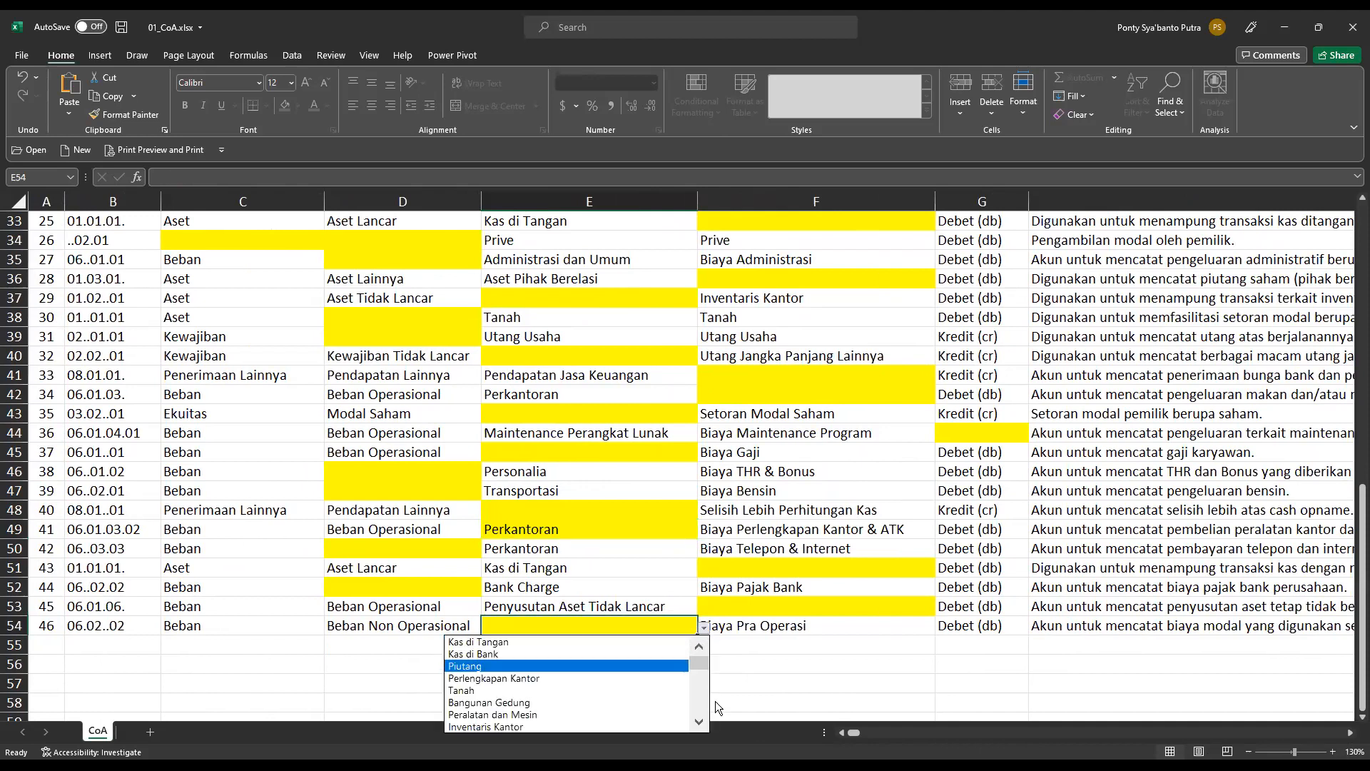
pyautogui.moveTo(704, 669); pyautogui.dragTo(704, 722)
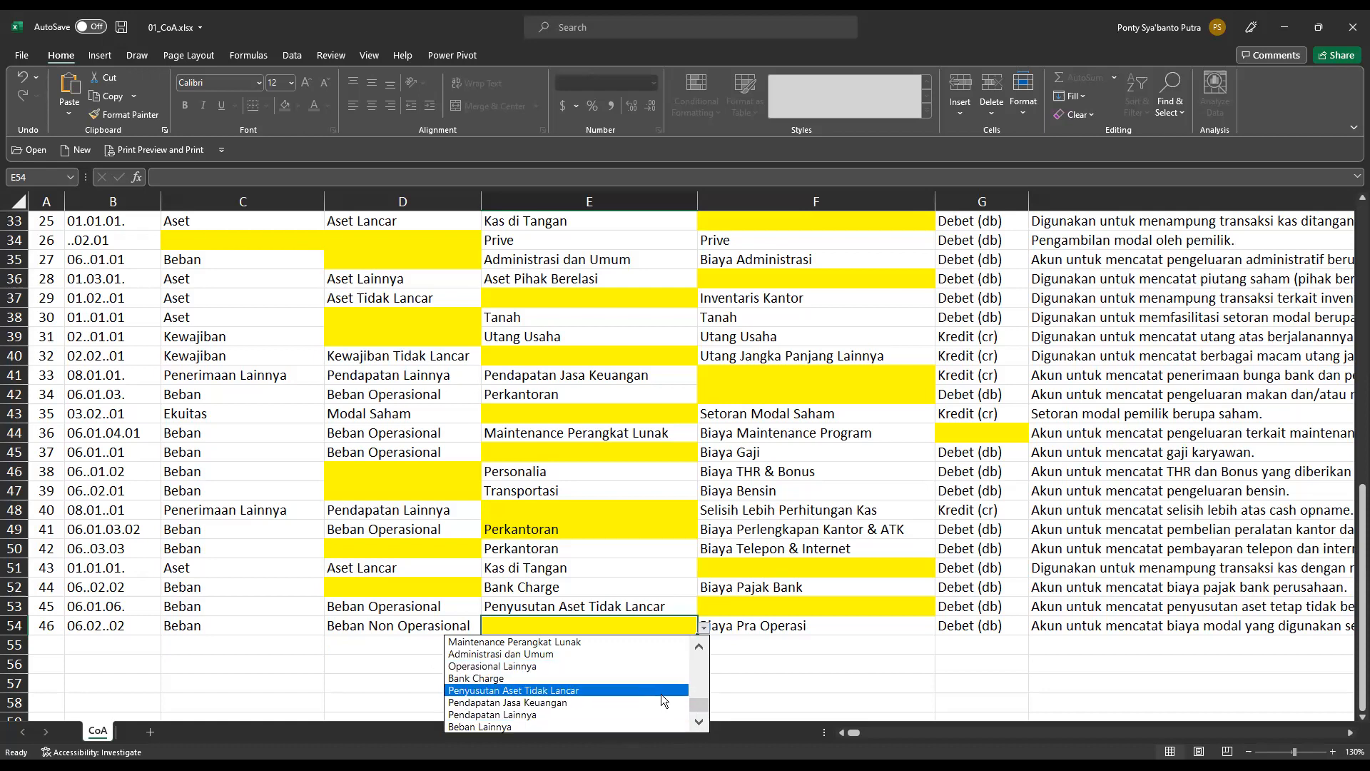
pyautogui.click(574, 654)
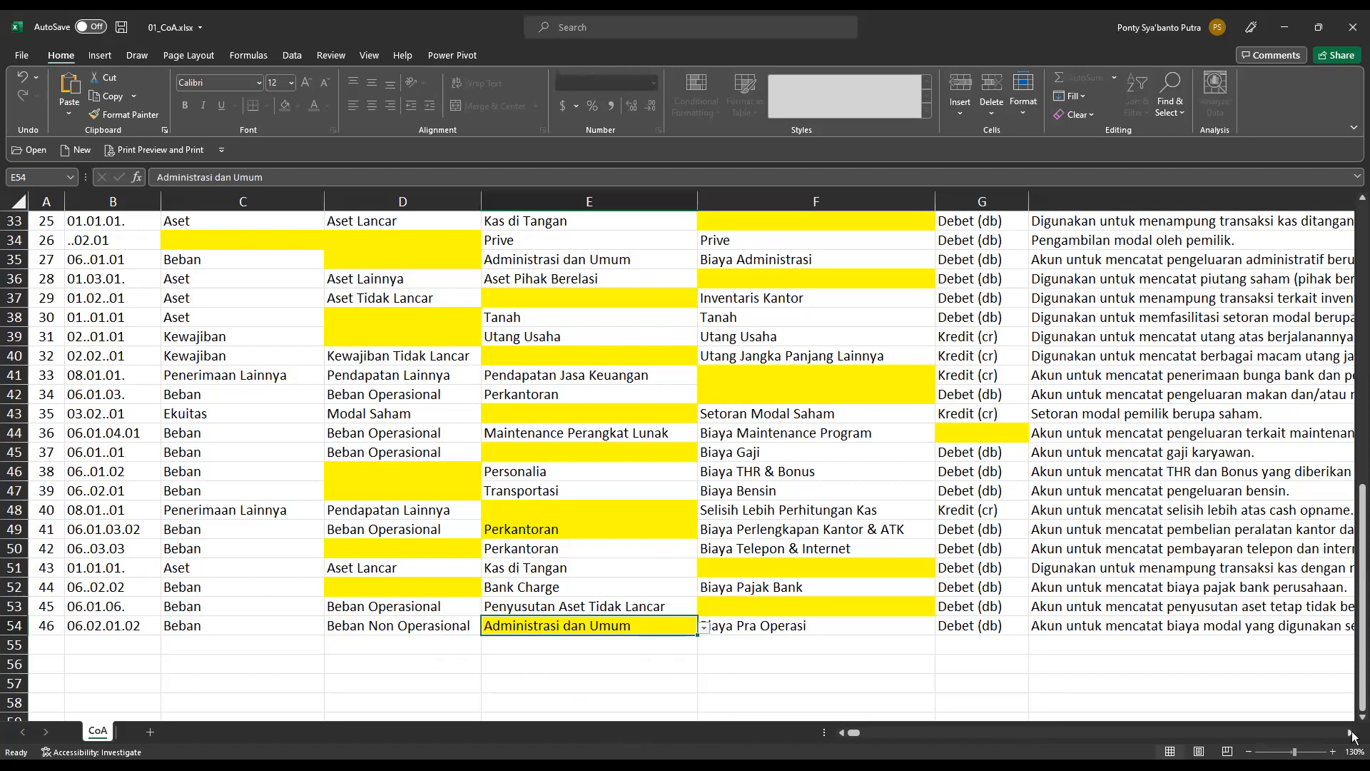
# Examine the row 54 description and account code, and look over the remaining yellow cells up to the identity fields.
pyautogui.click(1351, 732)
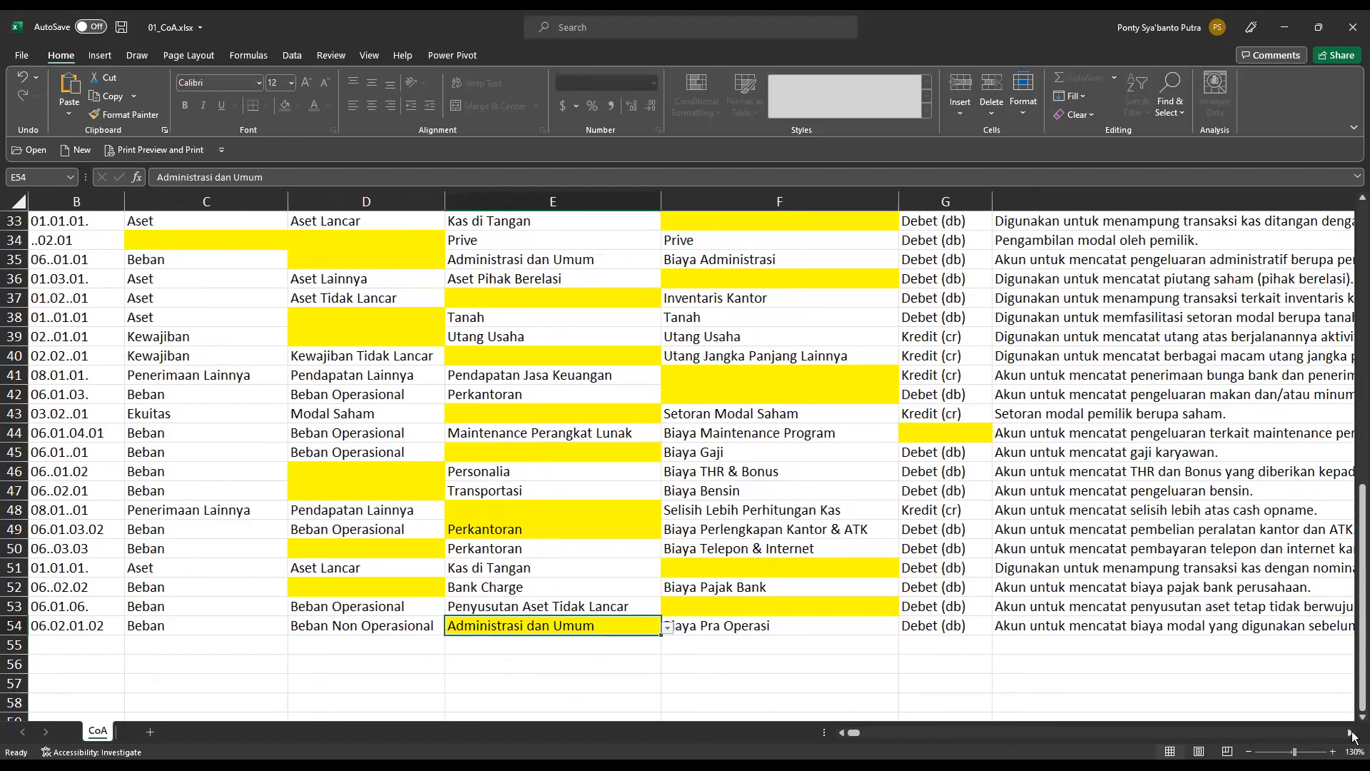
pyautogui.click(1351, 733)
pyautogui.click(1352, 732)
pyautogui.click(1352, 732)
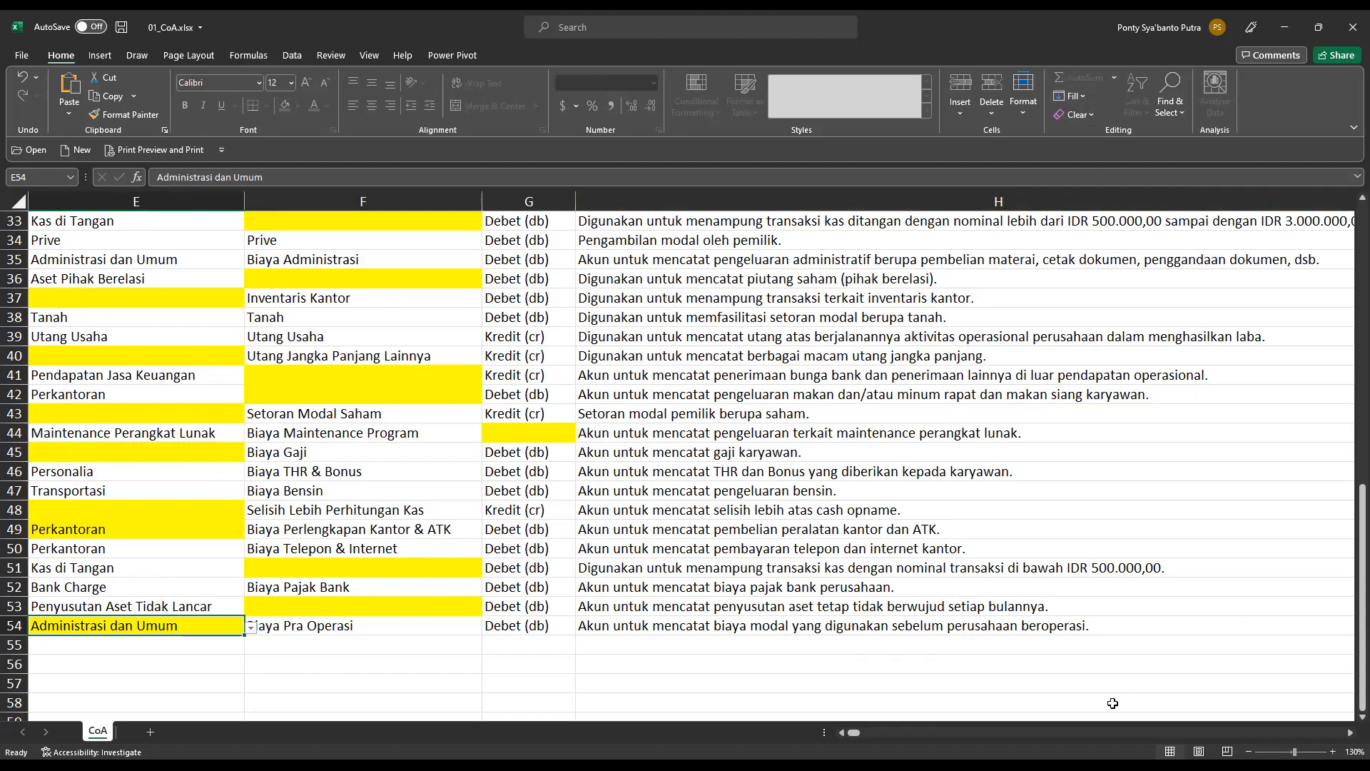
pyautogui.click(841, 732)
pyautogui.click(840, 732)
pyautogui.click(841, 733)
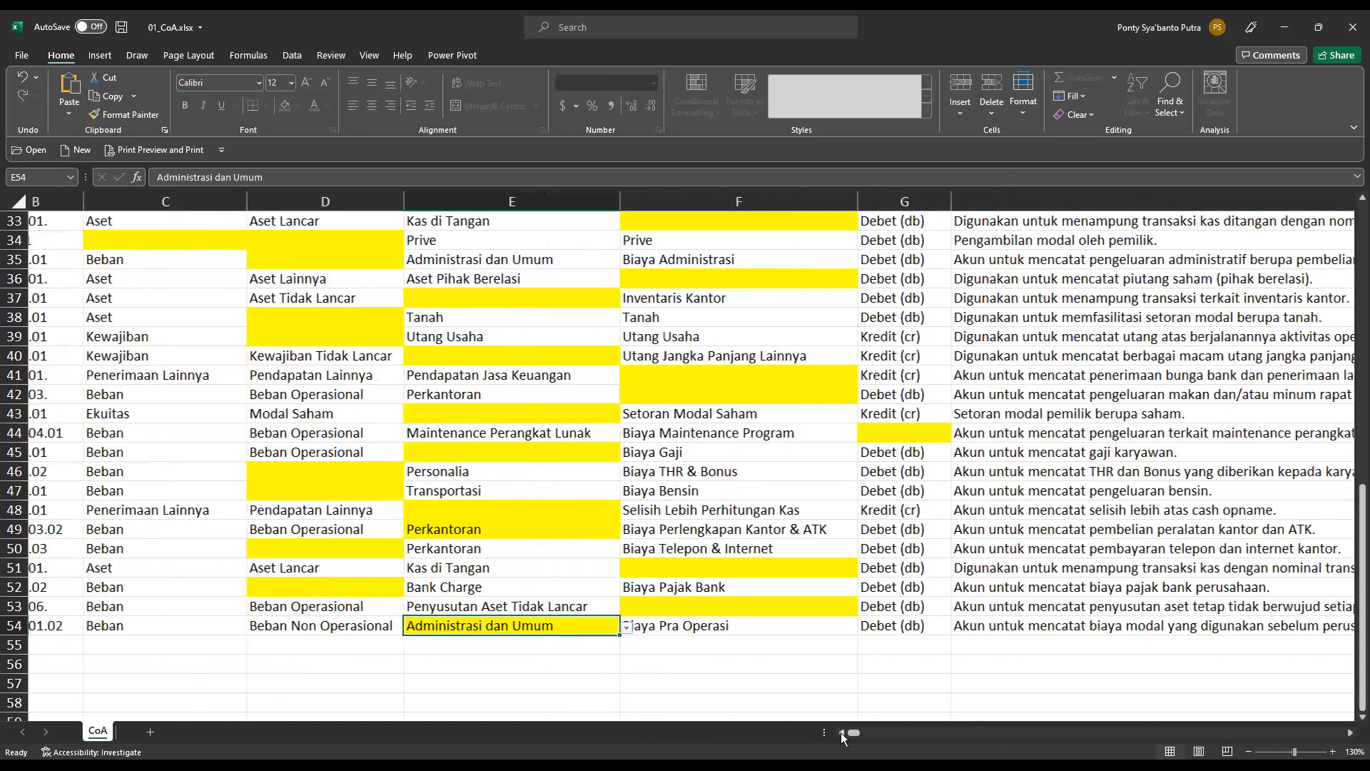
pyautogui.click(841, 732)
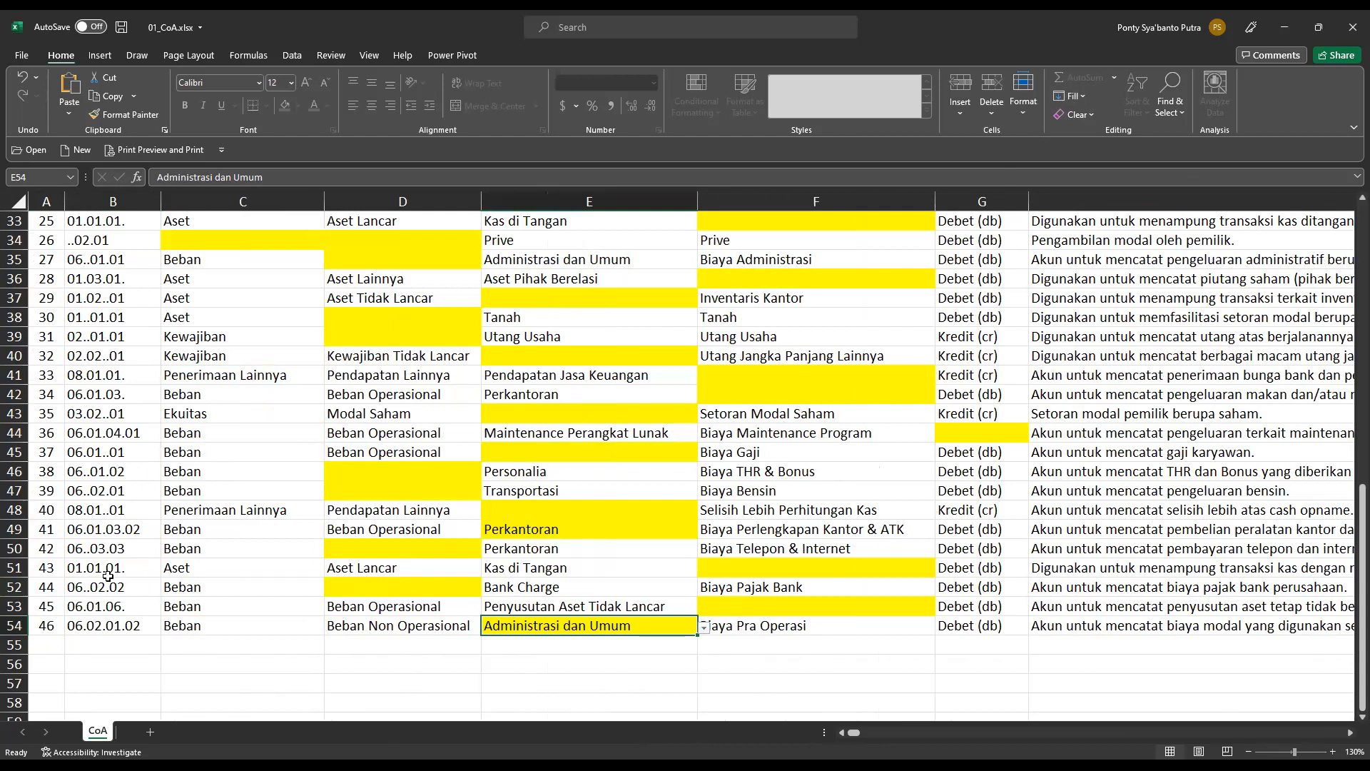
pyautogui.scroll(3, 108, 575)
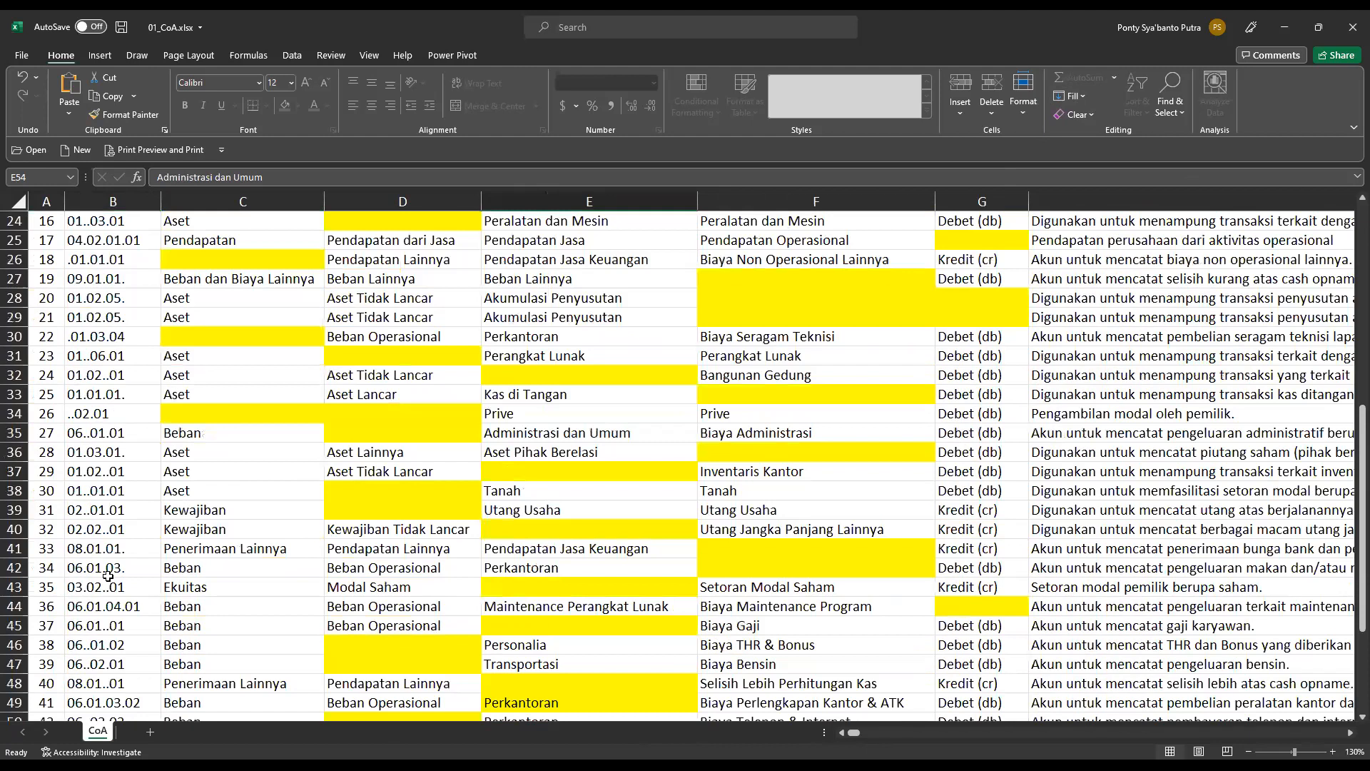
pyautogui.scroll(-4, 416, 474)
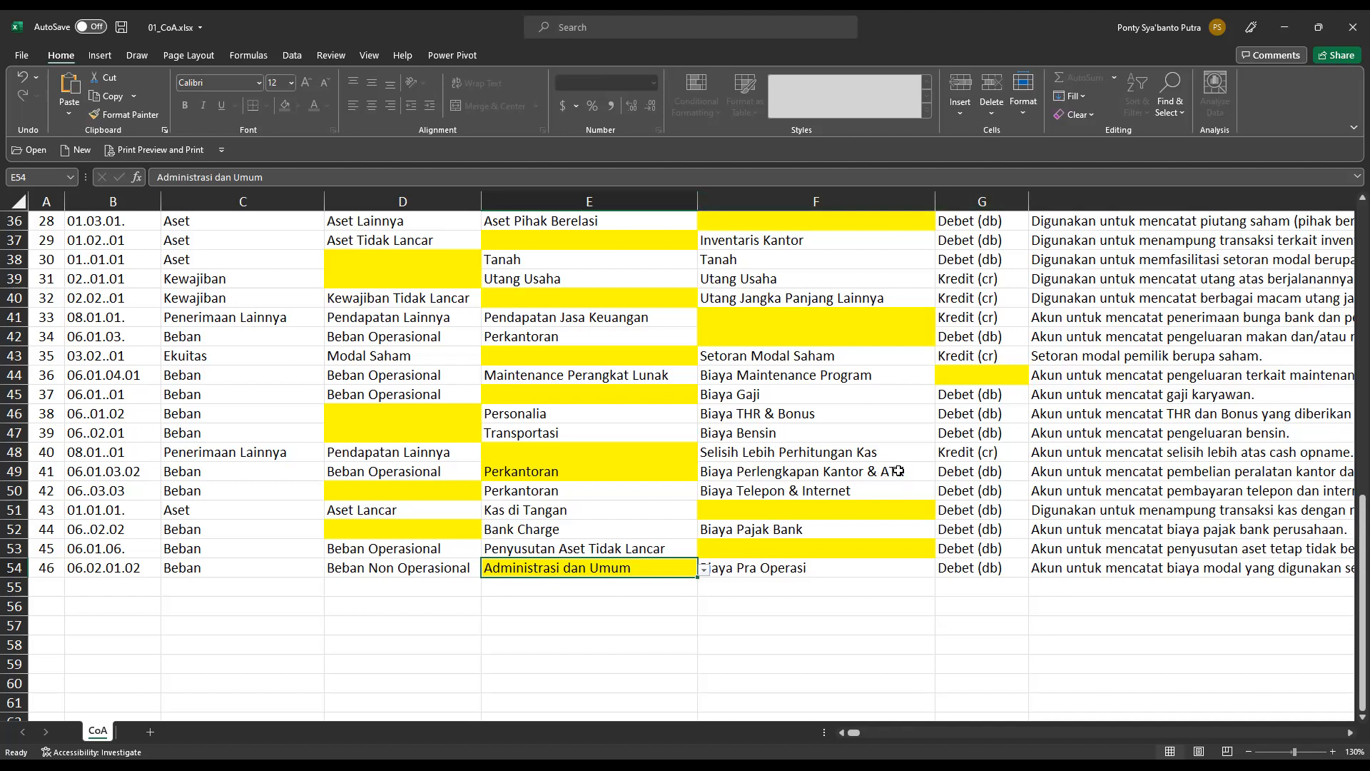
pyautogui.moveTo(1359, 618); pyautogui.dragTo(1359, 251)
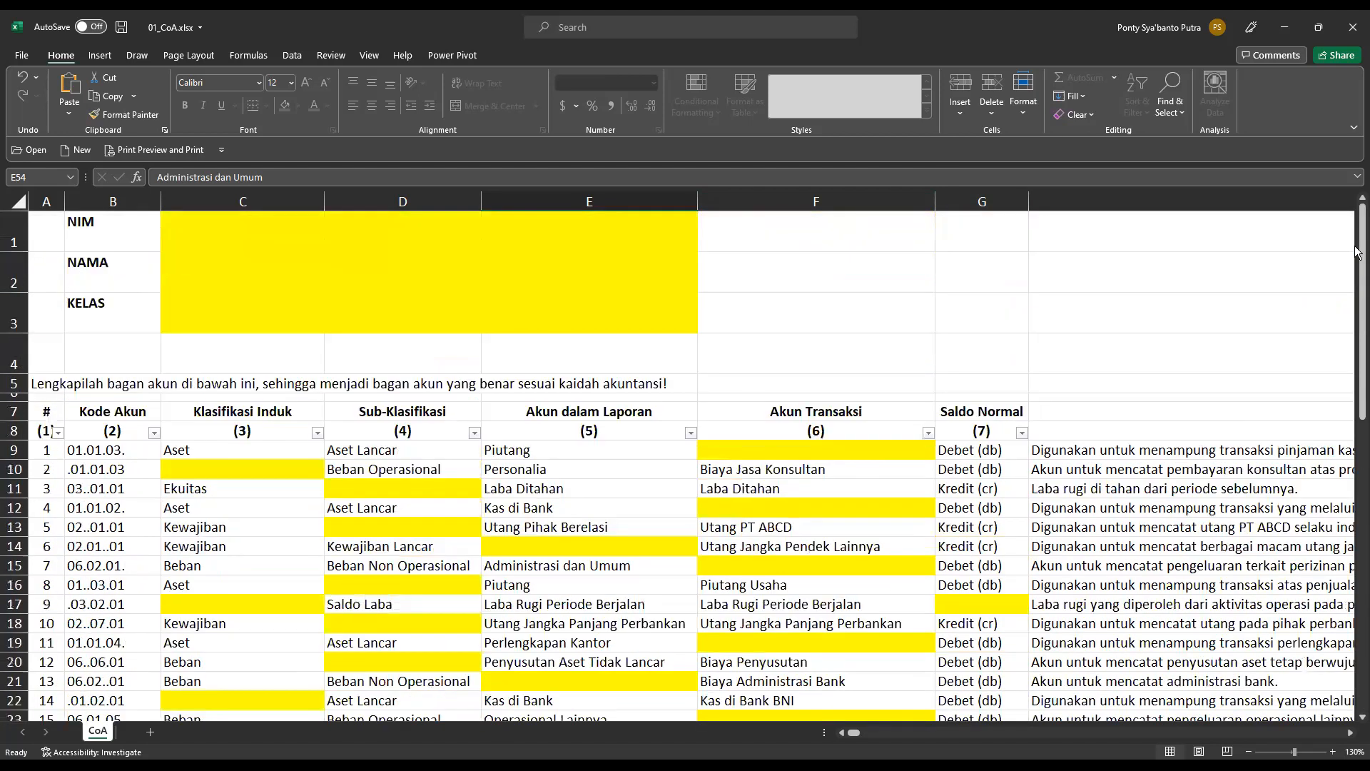